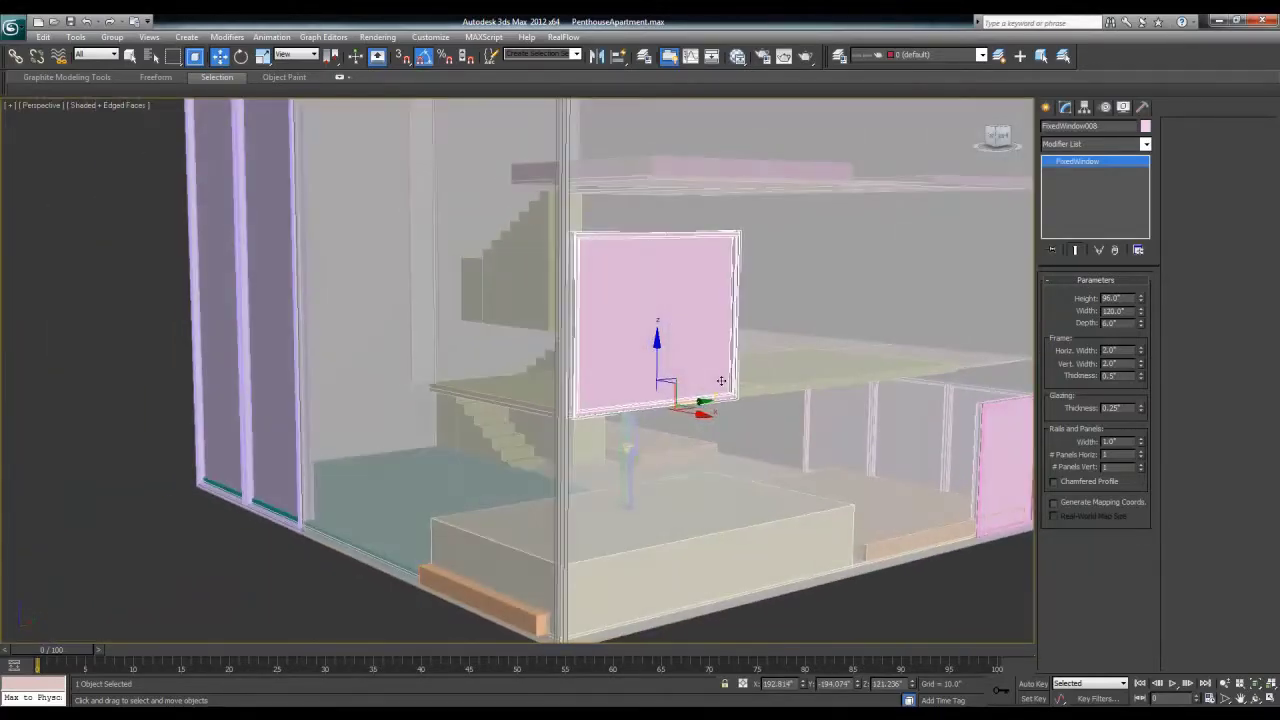
Step: Make a copy of the window at the corner rotated perpendicular to the original
alt+middle_drag(642, 459, 698, 475)
alt+middle_drag(643, 409, 532, 408)
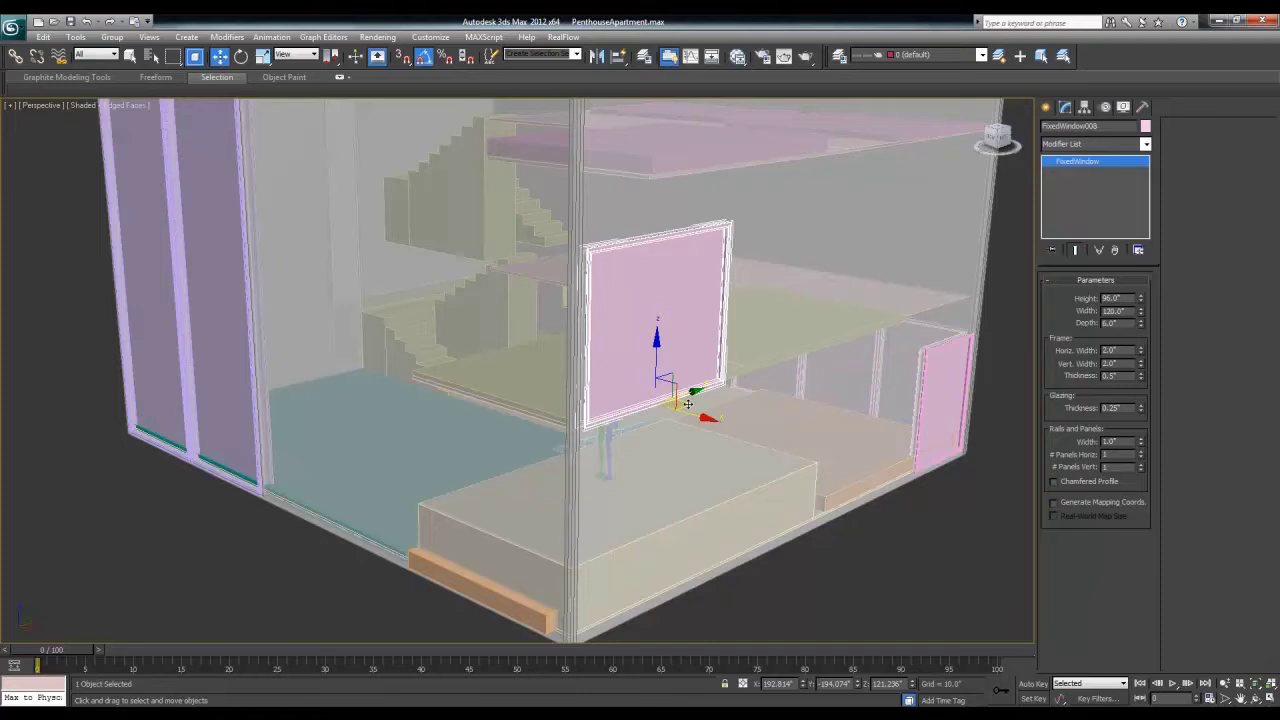
key(e)
shift+drag(677, 414, 612, 428)
click(653, 423)
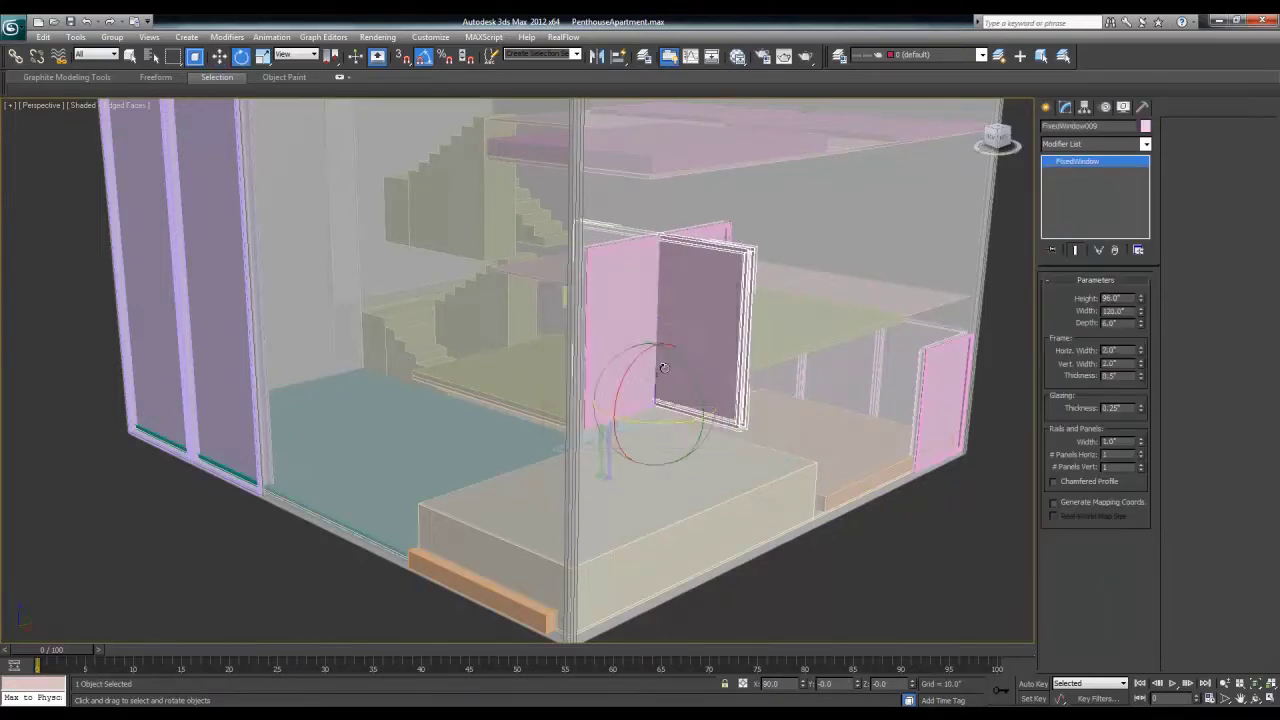
Step: Move the rotated window copy into the adjacent wall at the corner and align it with the wall's thickness in the top view
key(w)
drag(689, 404, 523, 400)
key(alt+w)
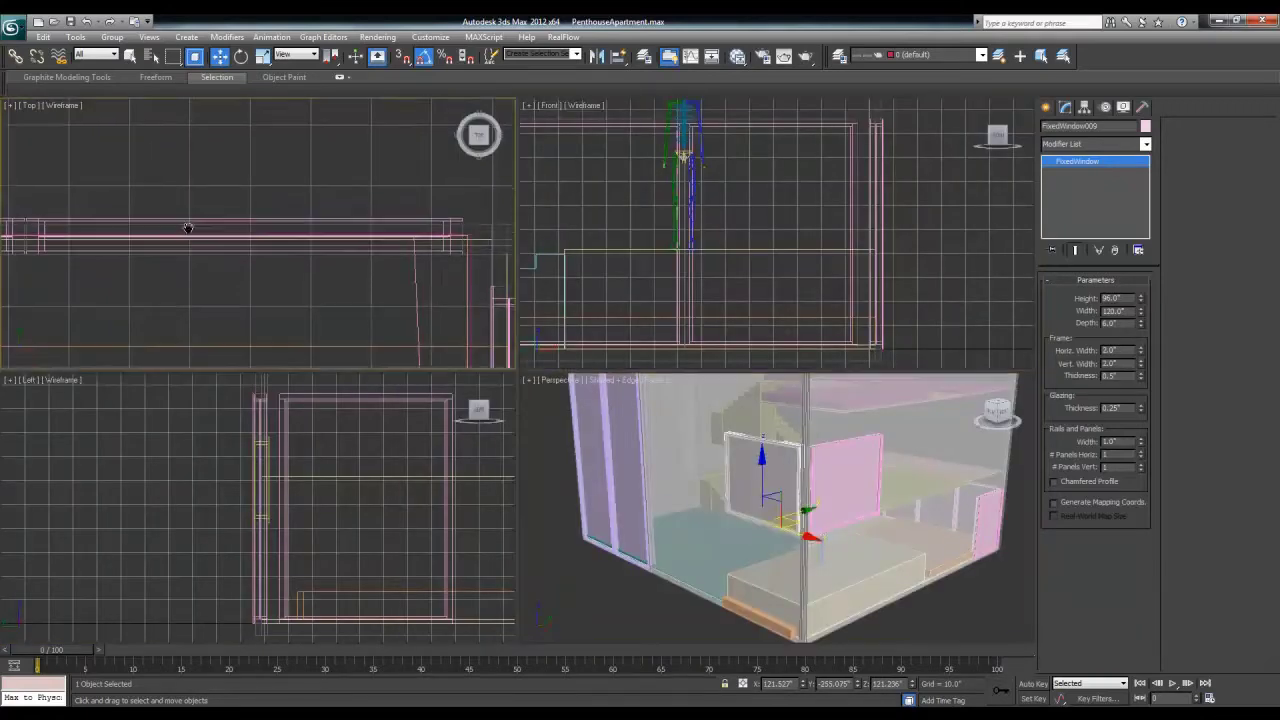
scroll(236, 244, up, 3)
key(alt+w)
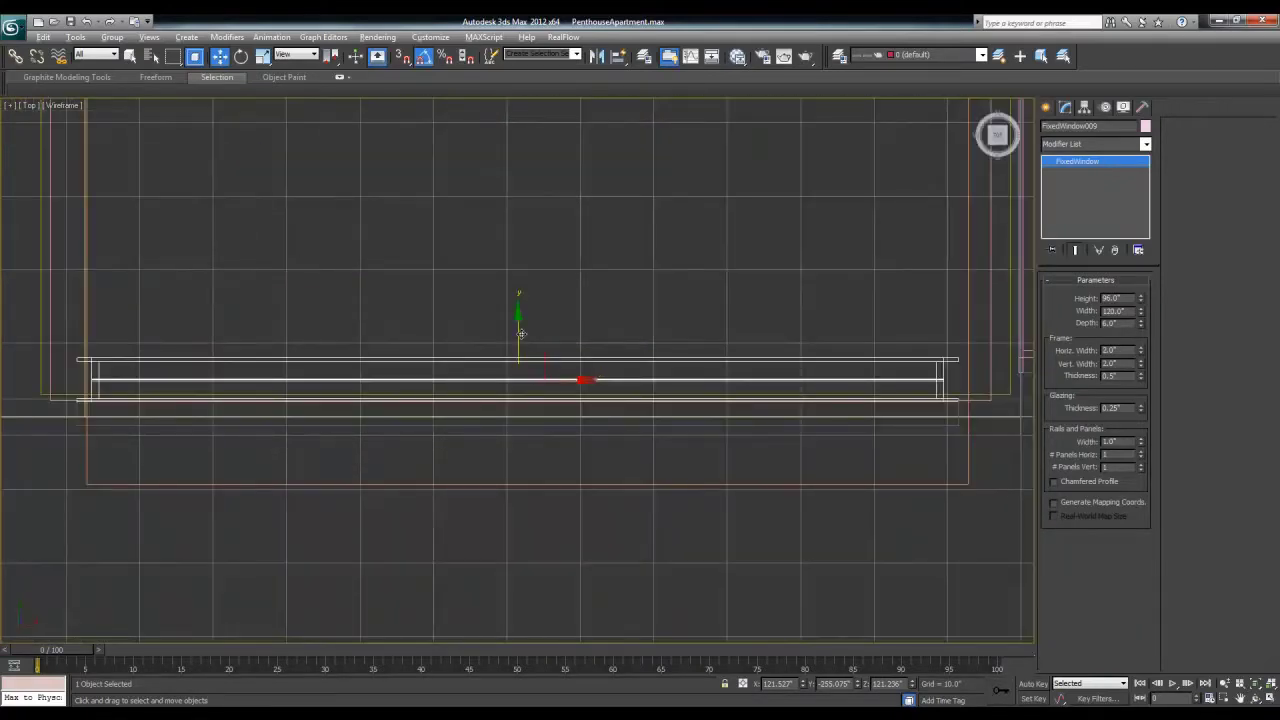
drag(520, 337, 520, 377)
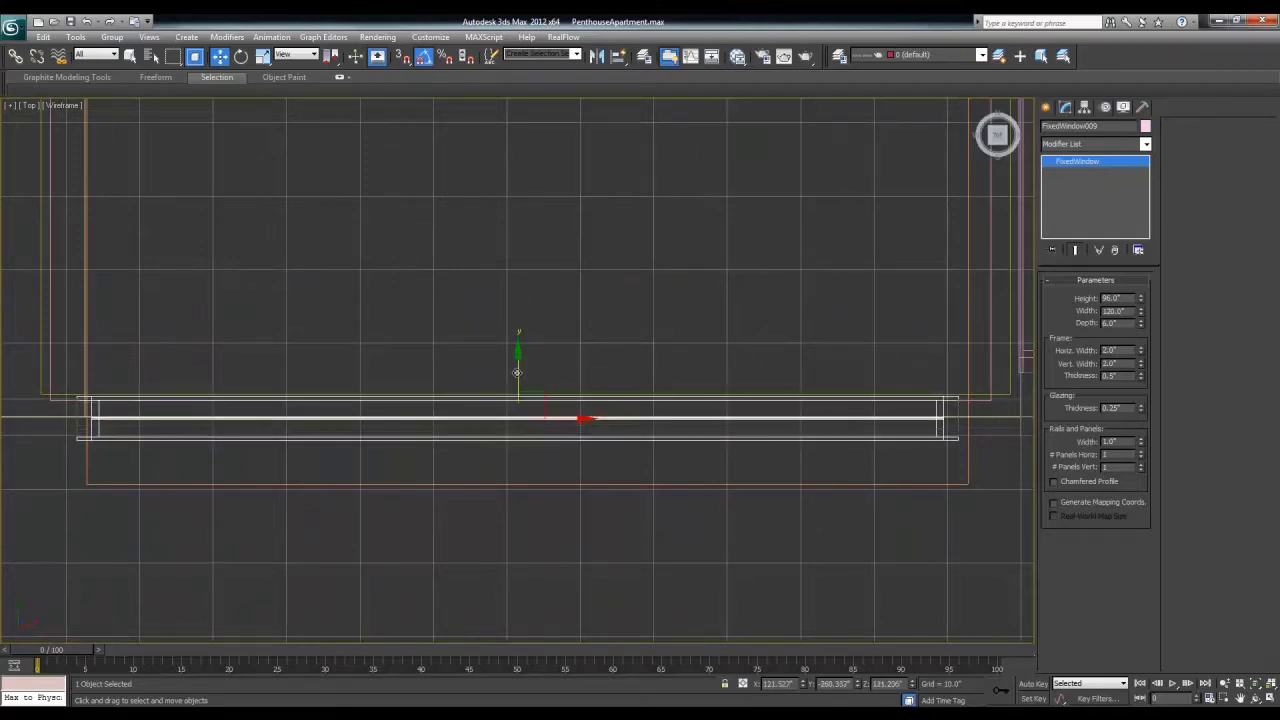
key(alt+w)
key(alt+w)
scroll(651, 469, up, 3)
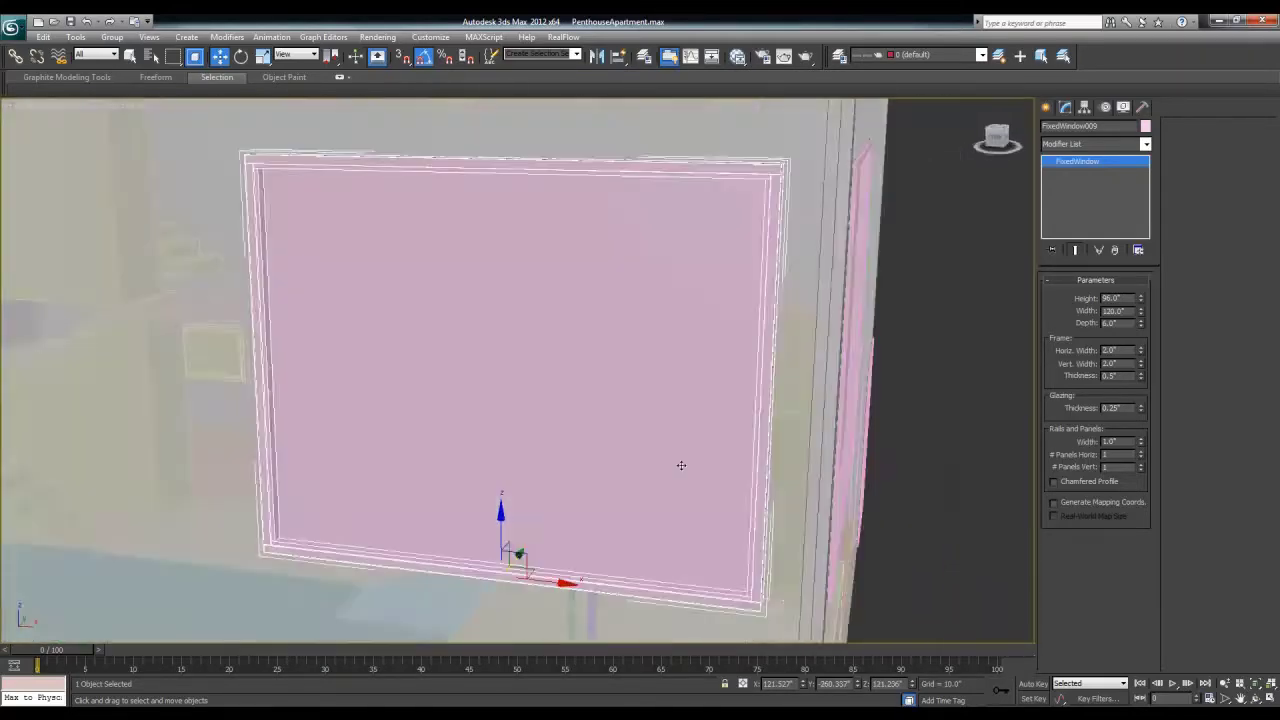
alt+middle_drag(680, 463, 657, 459)
scroll(657, 459, down, 3)
Step: Copy the original corner window once along its wall to the middle of the same floor and fine-tune the copy's position
click(638, 412)
alt+middle_drag(602, 401, 429, 346)
scroll(504, 334, up, 3)
scroll(504, 334, down, 3)
scroll(296, 334, up, 3)
scroll(296, 334, down, 3)
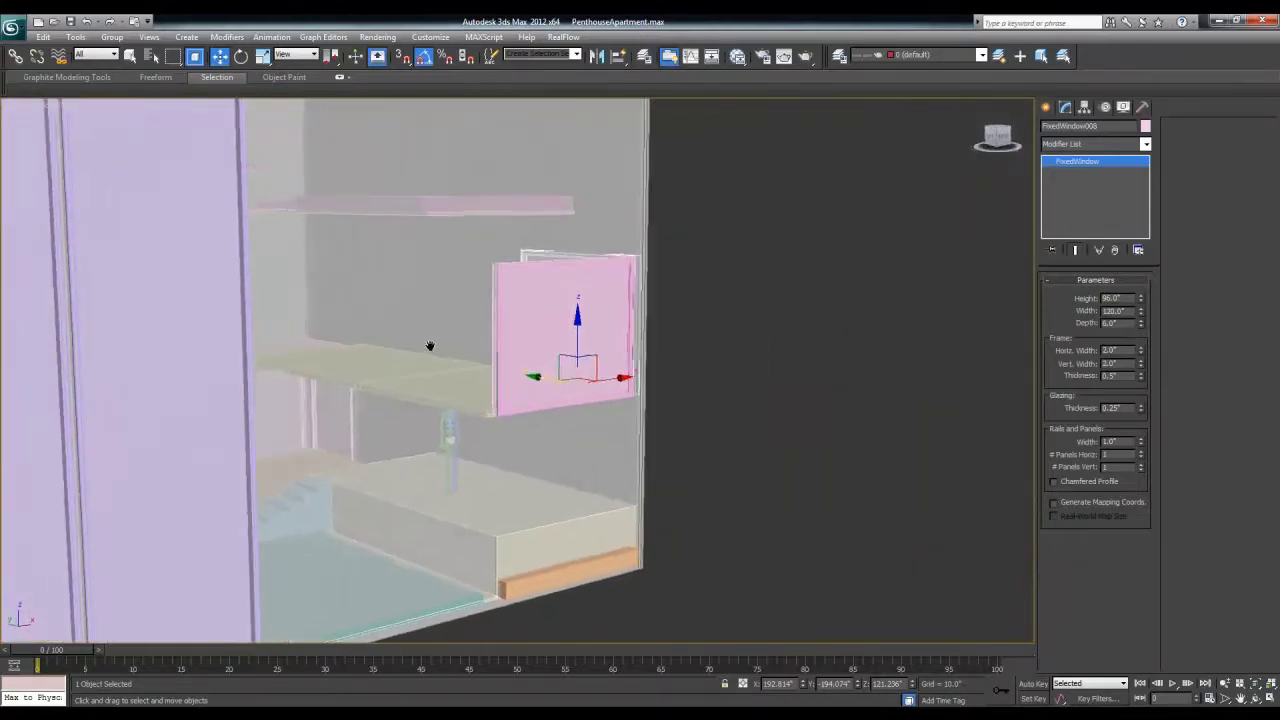
scroll(493, 378, down, 3)
alt+middle_drag(744, 461, 643, 471)
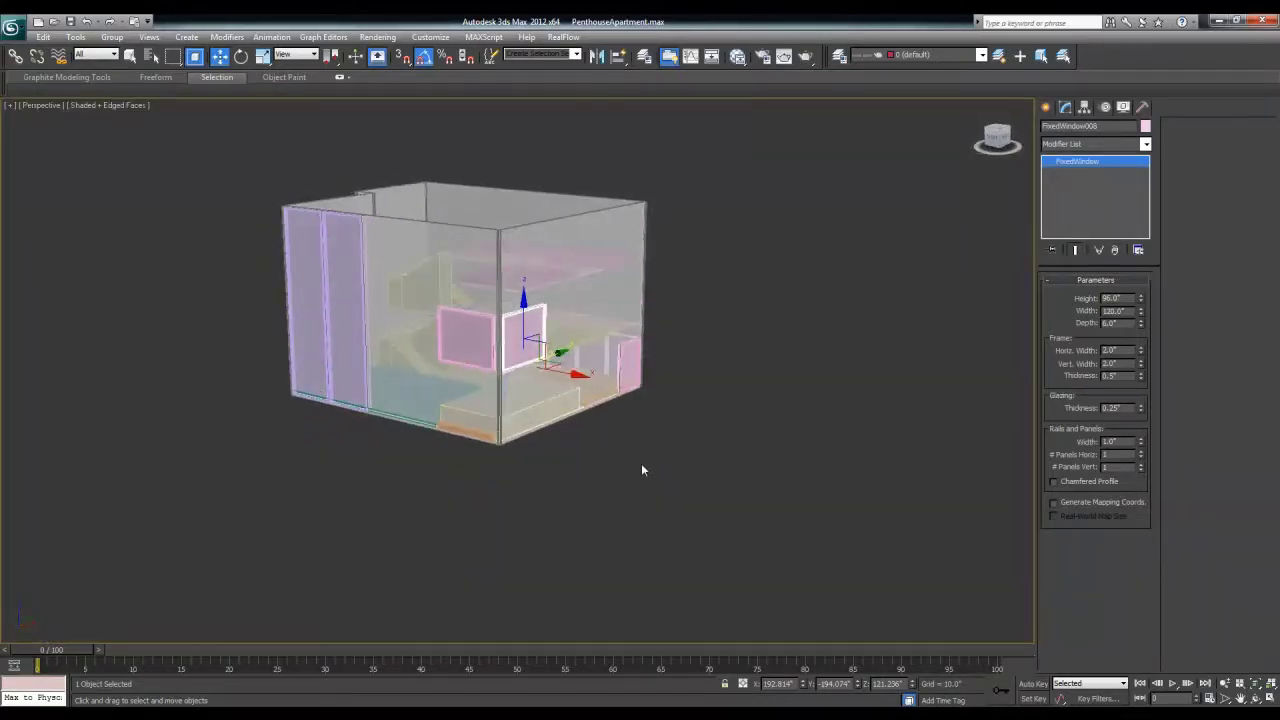
scroll(642, 470, up, 3)
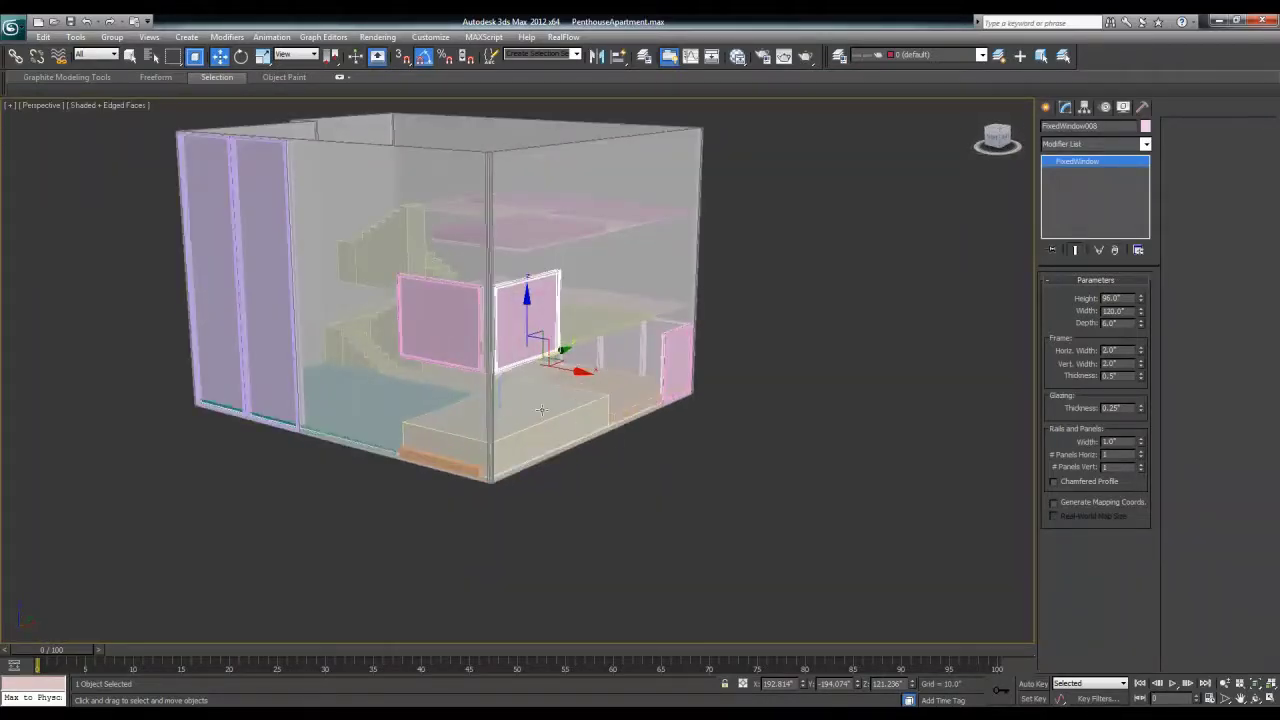
alt+middle_drag(715, 378, 606, 459)
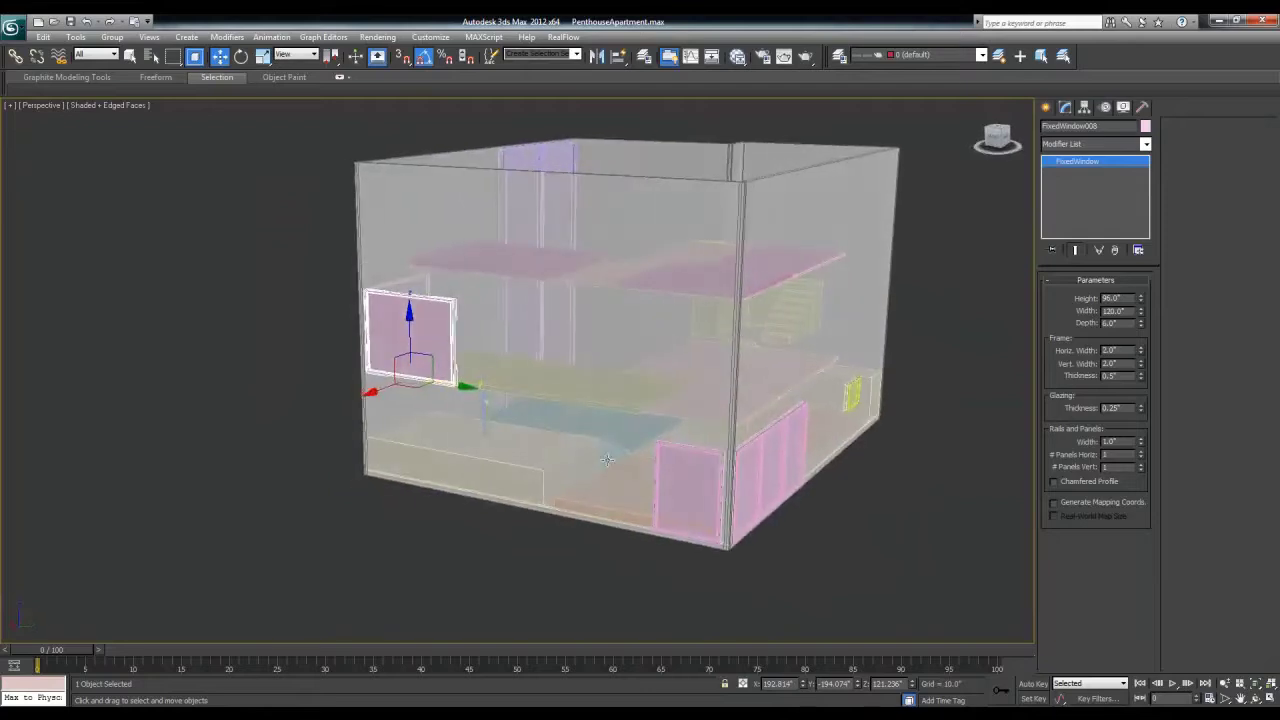
mouse_move(453, 385)
shift+mouse_down()
mouse_move(585, 399)
mouse_move(573, 393)
shift+mouse_up()
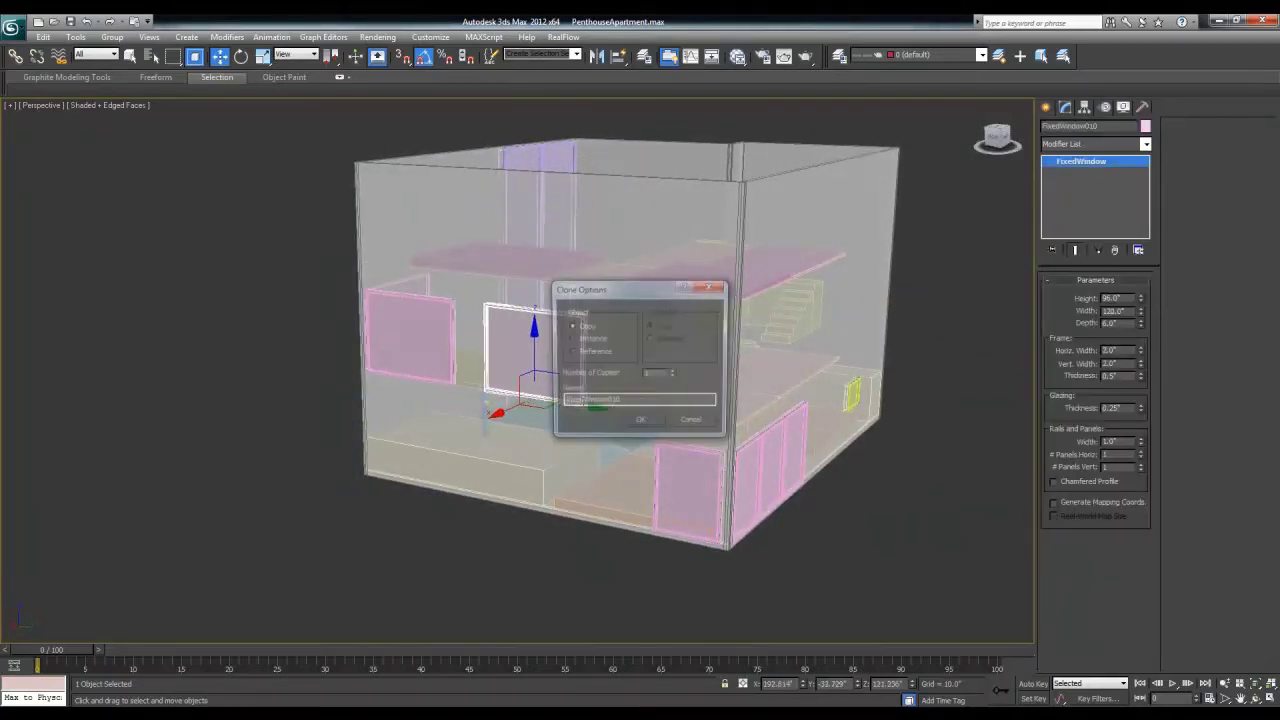
click(648, 420)
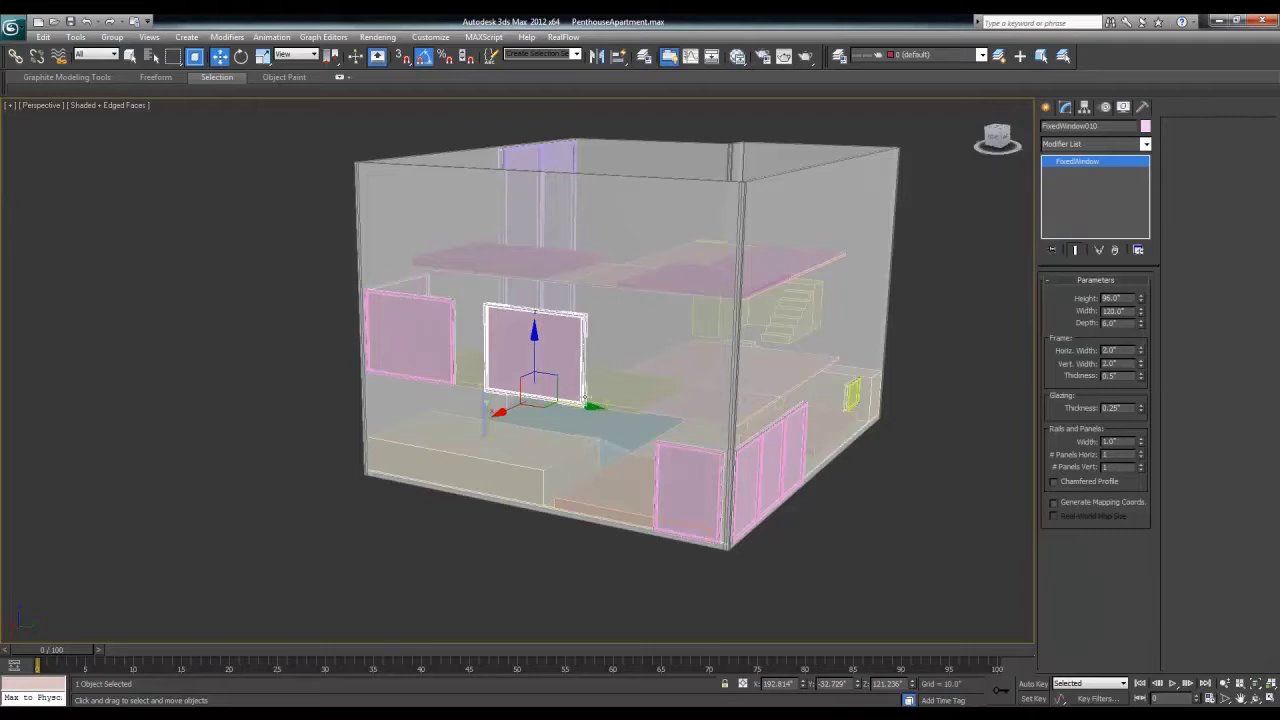
drag(580, 406, 599, 414)
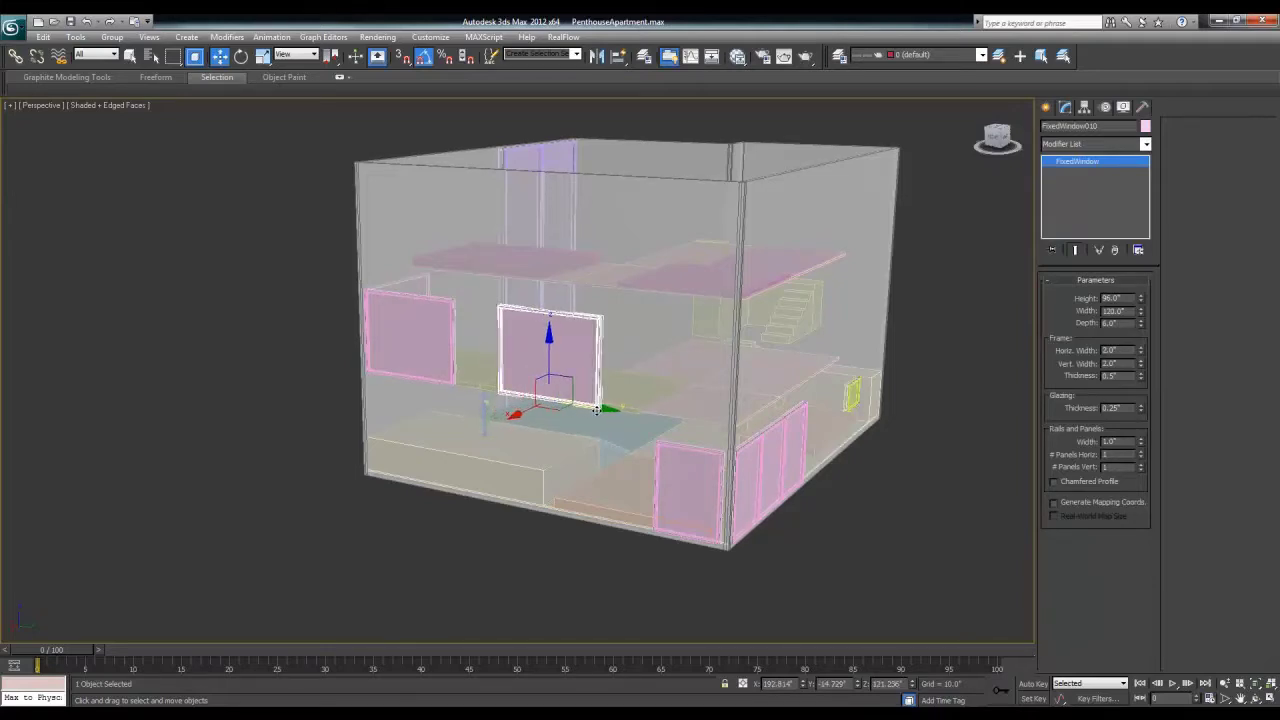
Step: Copy the middle window to the upper floor twice, placing one copy between the lower windows and one at the far corner
mouse_move(599, 414)
alt+middle_down()
mouse_move(573, 412)
mouse_move(591, 412)
alt+middle_up()
mouse_move(575, 377)
shift+mouse_down()
mouse_move(492, 258)
mouse_move(474, 256)
mouse_move(553, 289)
mouse_move(755, 289)
shift+mouse_up()
key(Return)
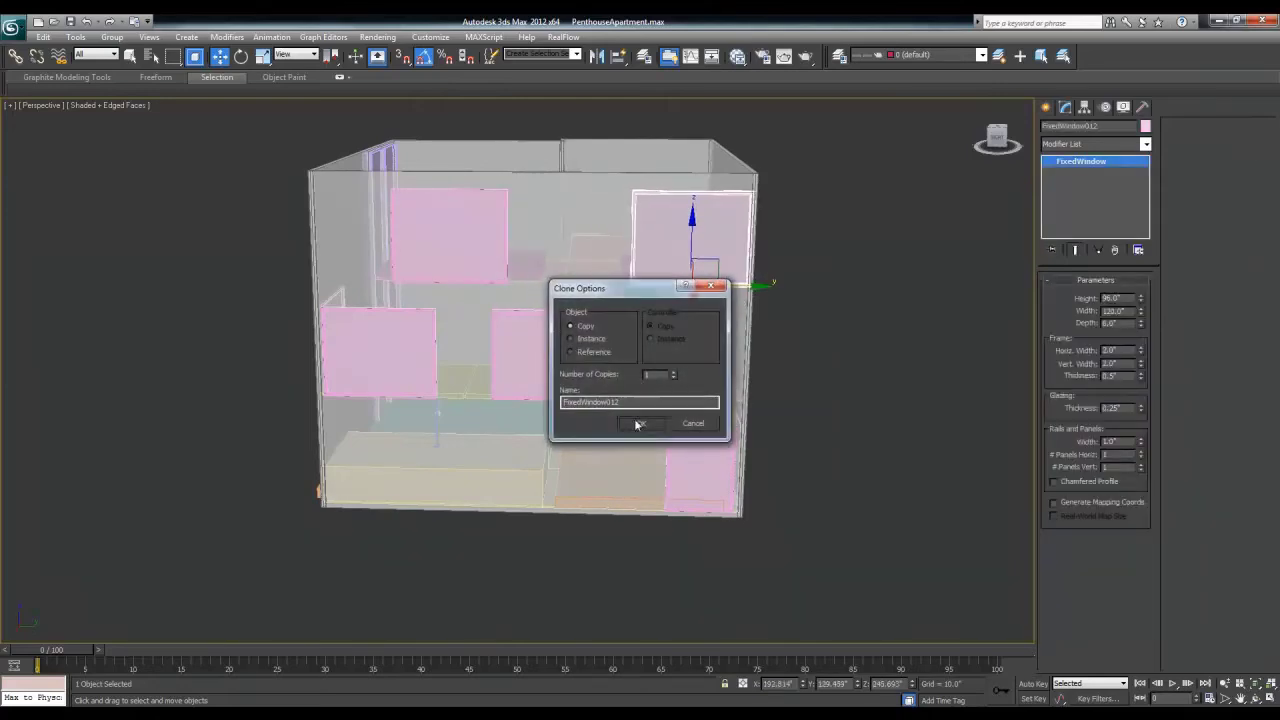
click(640, 421)
alt+middle_drag(640, 421, 653, 421)
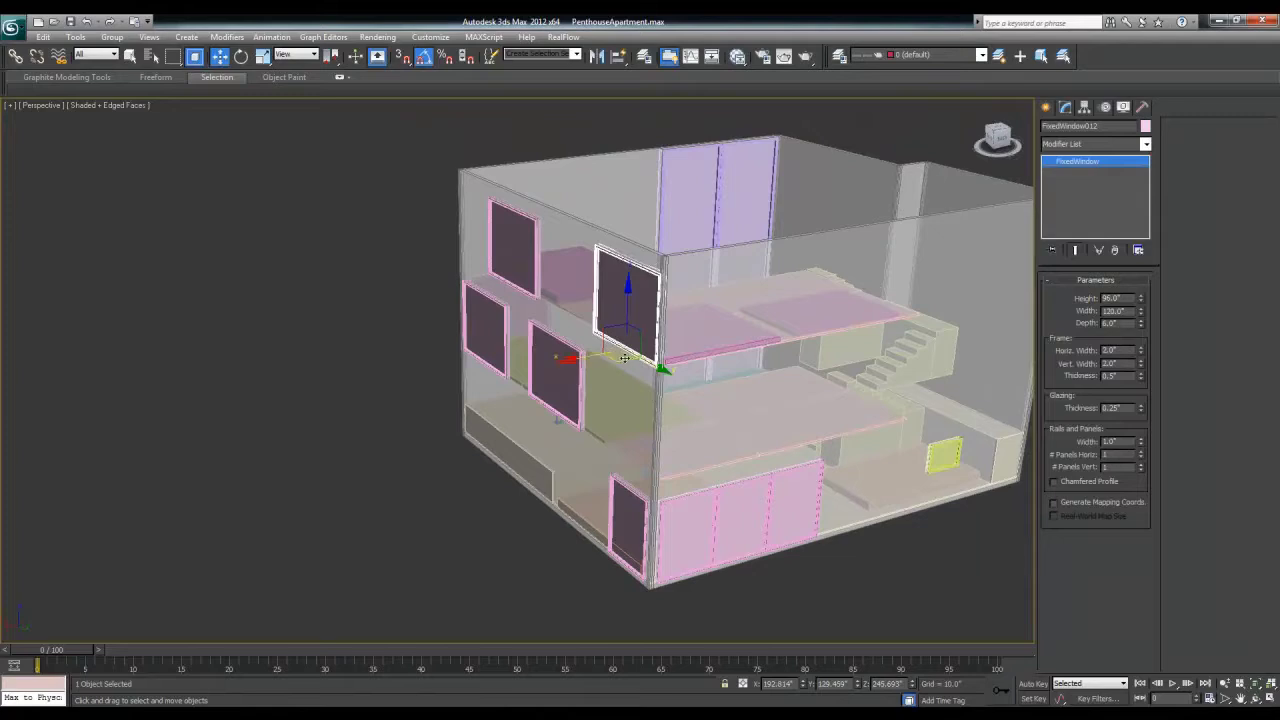
Step: Make a perpendicular rotated copy of the upper corner window and fit it into the adjacent wall
key(e)
mouse_move(618, 370)
shift+mouse_down()
mouse_move(677, 381)
mouse_move(682, 360)
mouse_move(707, 363)
shift+mouse_up()
click(641, 422)
key(w)
key(z)
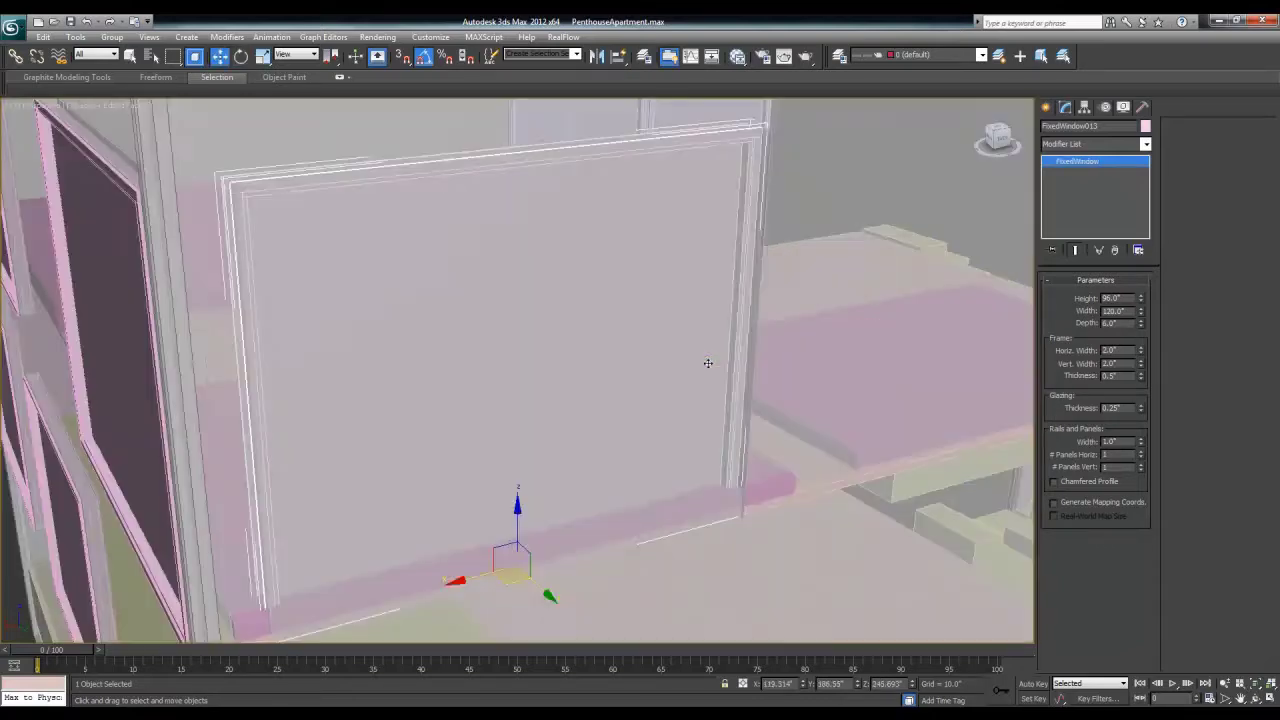
alt+middle_drag(650, 401, 603, 450)
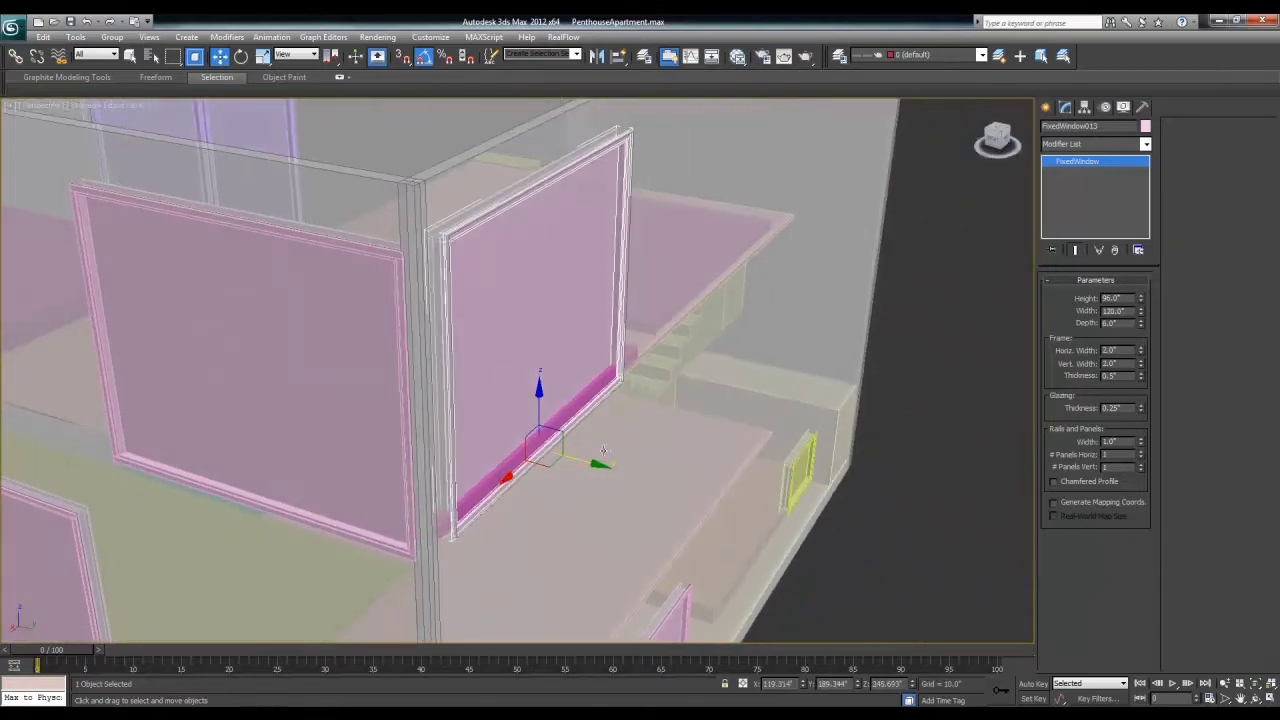
drag(575, 461, 579, 463)
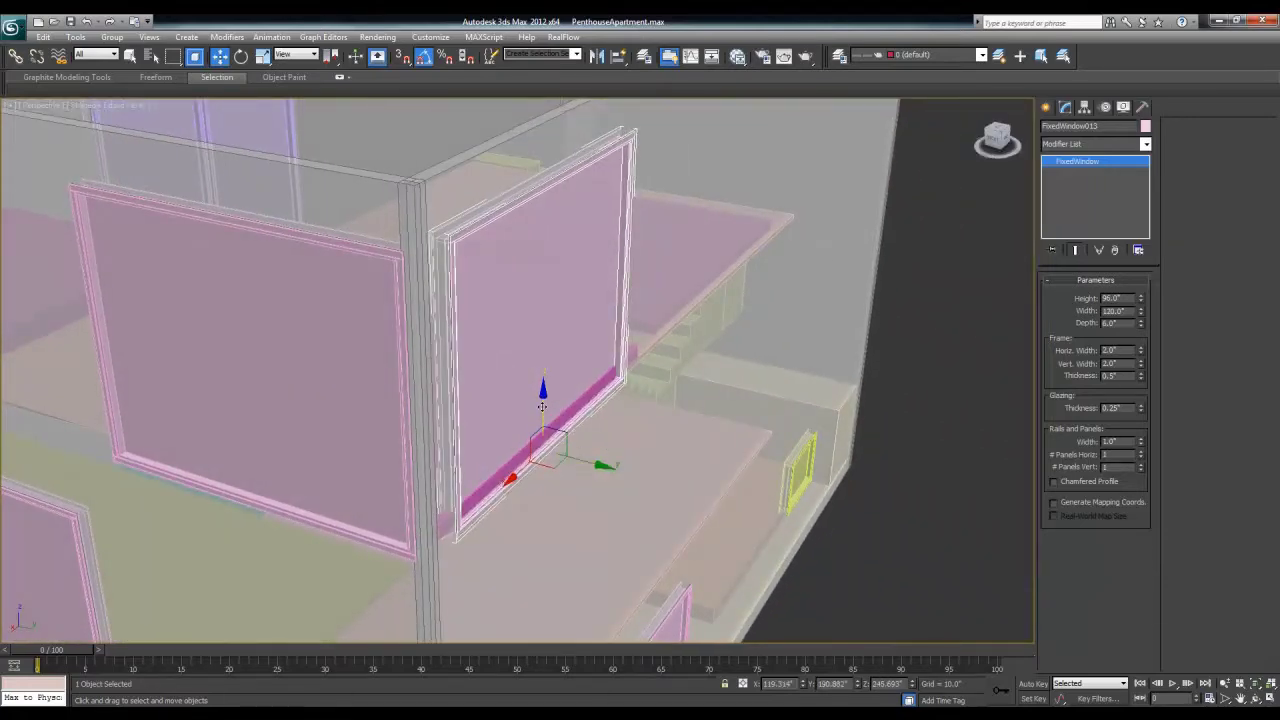
alt+middle_drag(571, 416, 491, 407)
Step: Raise the rotated upper-floor window copy slightly, to a Z position of about 249.8 inches
click(960, 56)
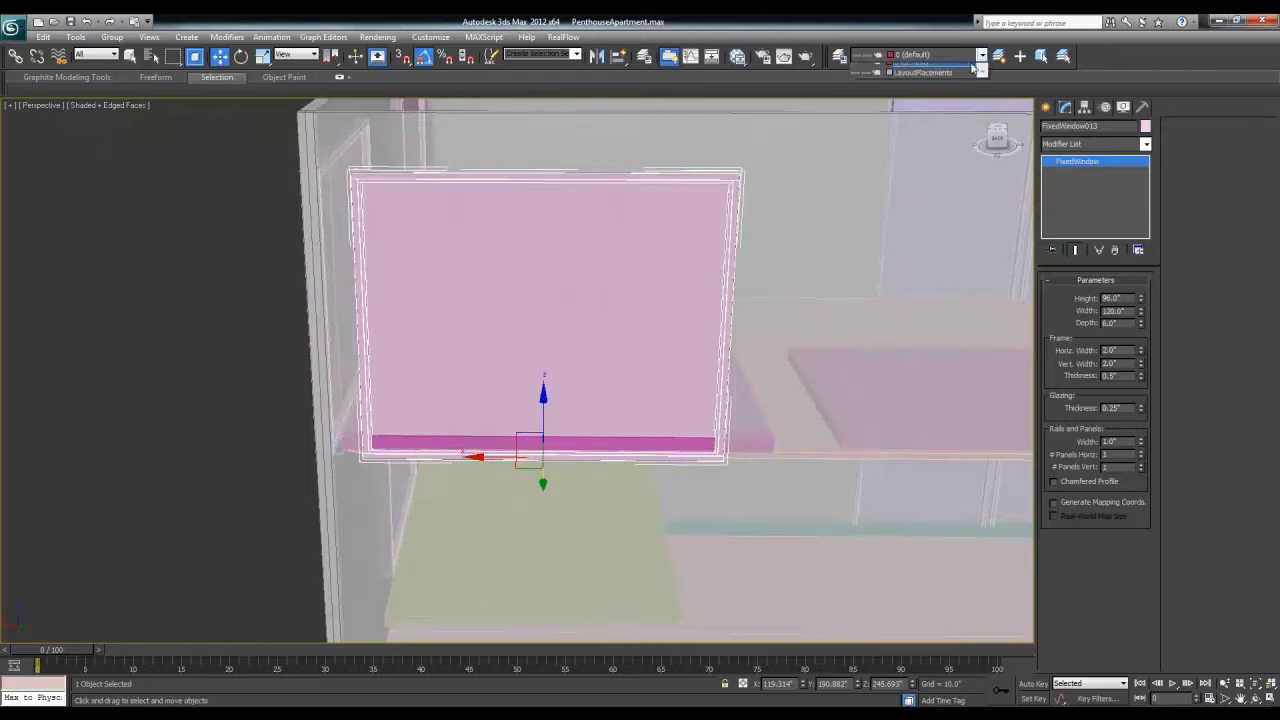
click(862, 88)
alt+middle_drag(766, 149, 719, 387)
scroll(590, 300, down, 3)
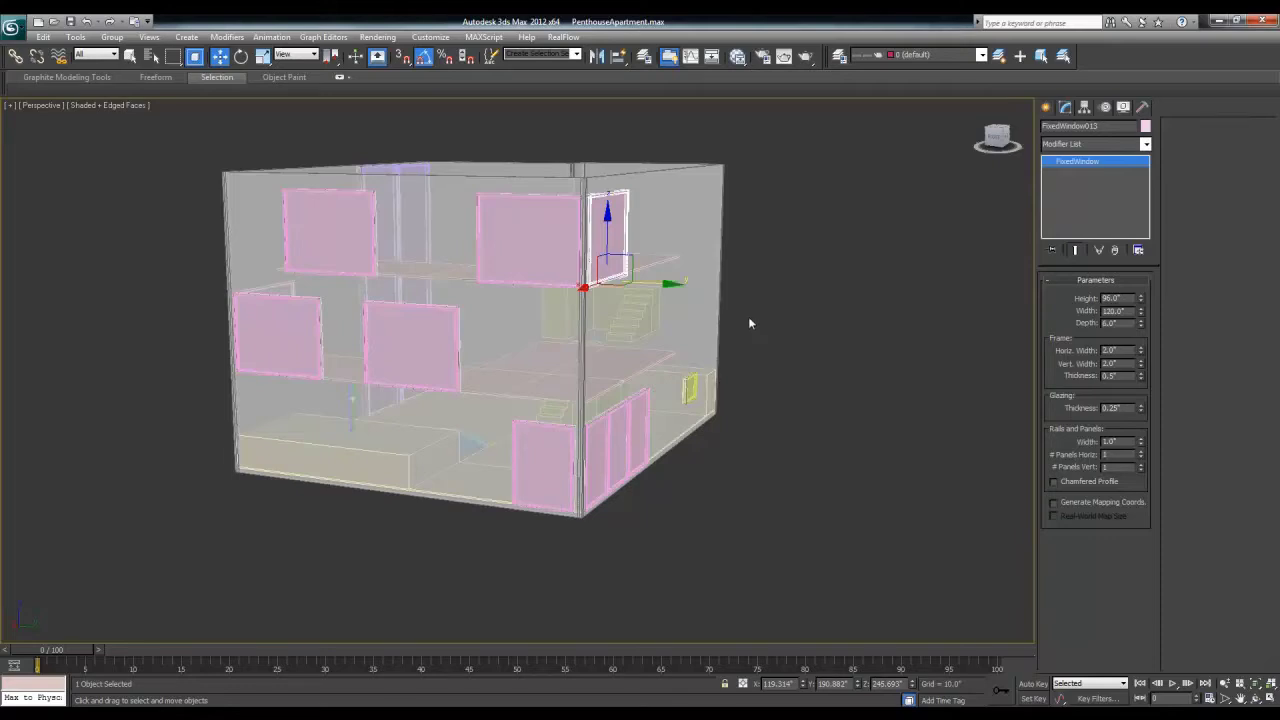
alt+middle_drag(748, 323, 773, 287)
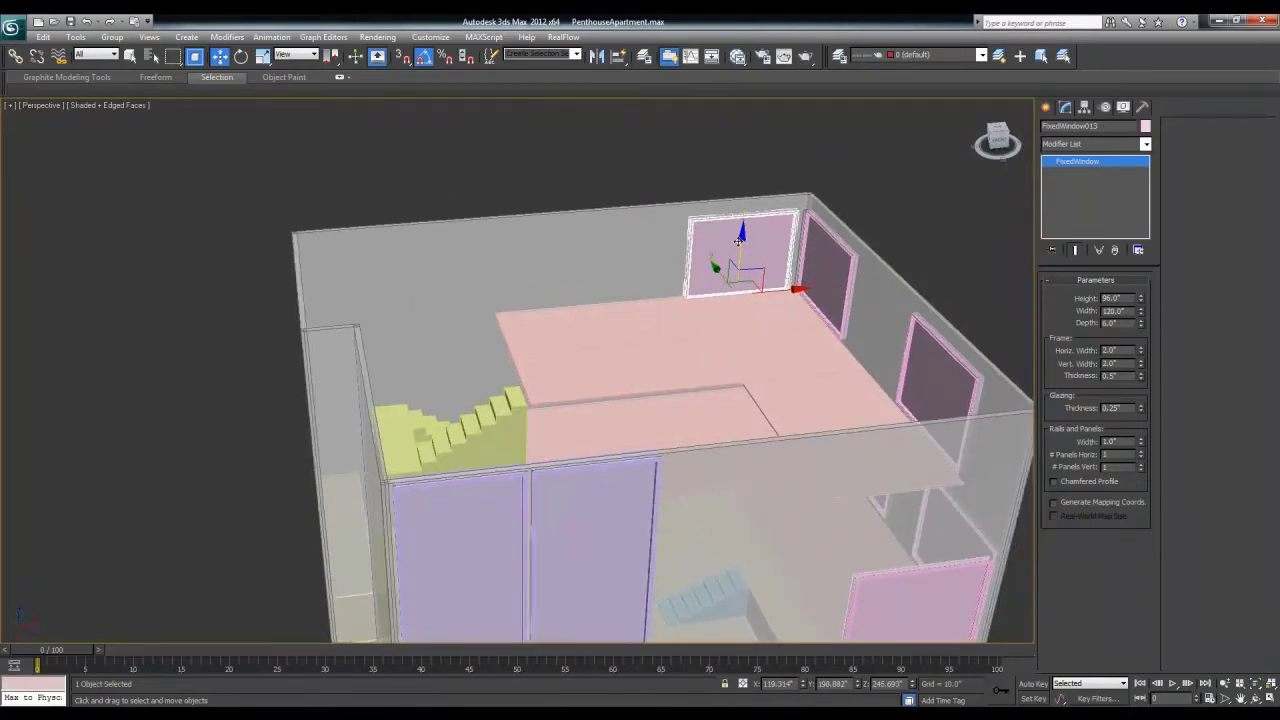
alt+middle_drag(738, 240, 723, 386)
Step: Create a standard primitive box about 20 by 75 inches against the inside of the wall, next to the tall windows
click(1046, 107)
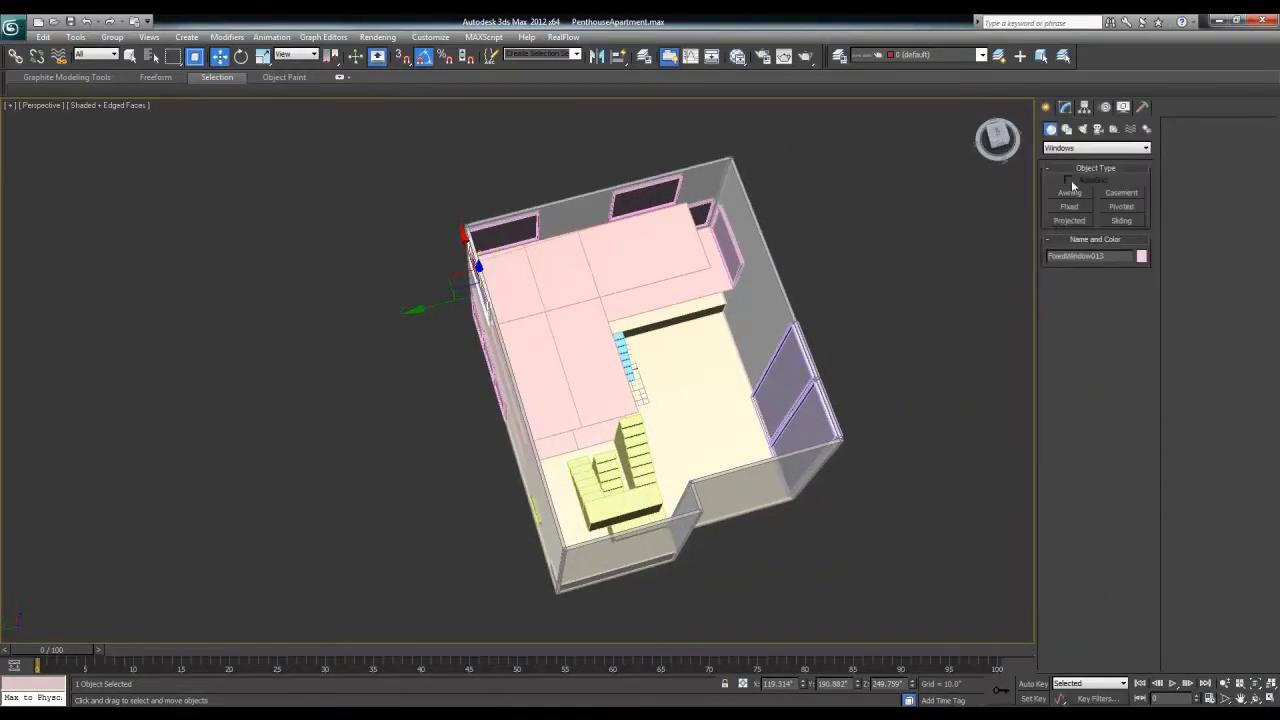
click(1096, 147)
click(1090, 155)
click(1069, 192)
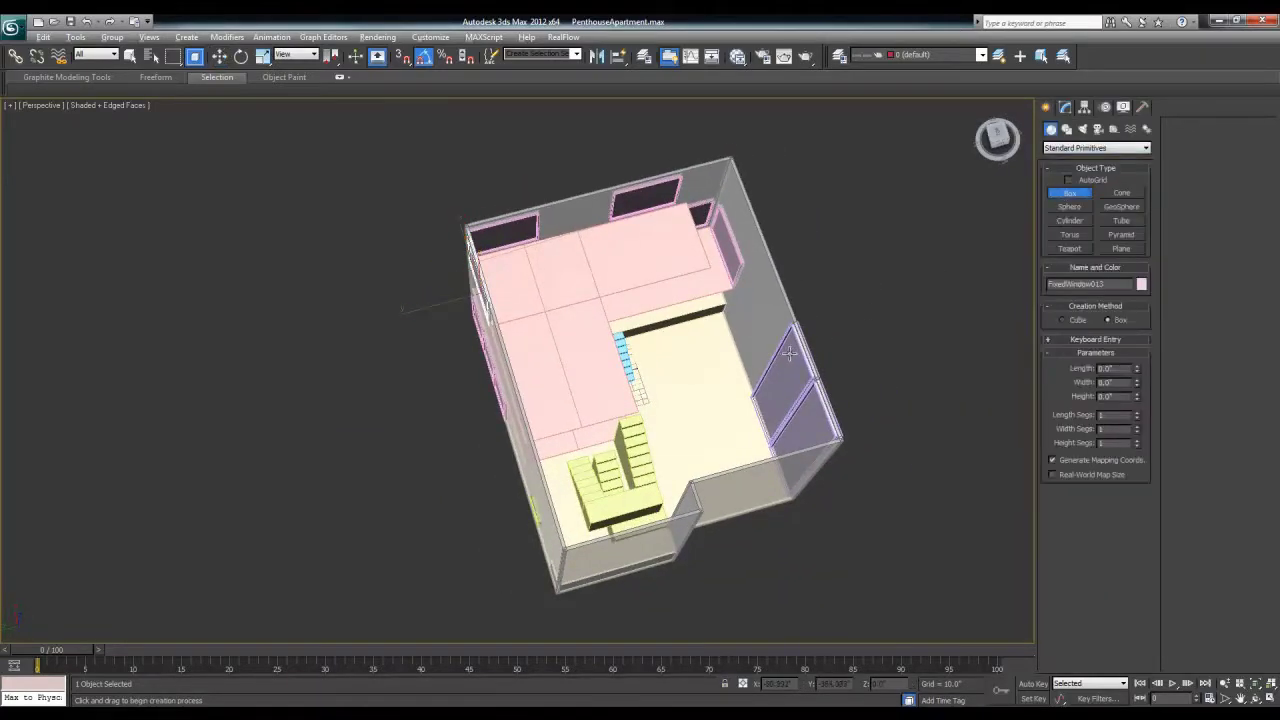
alt+middle_drag(789, 352, 688, 375)
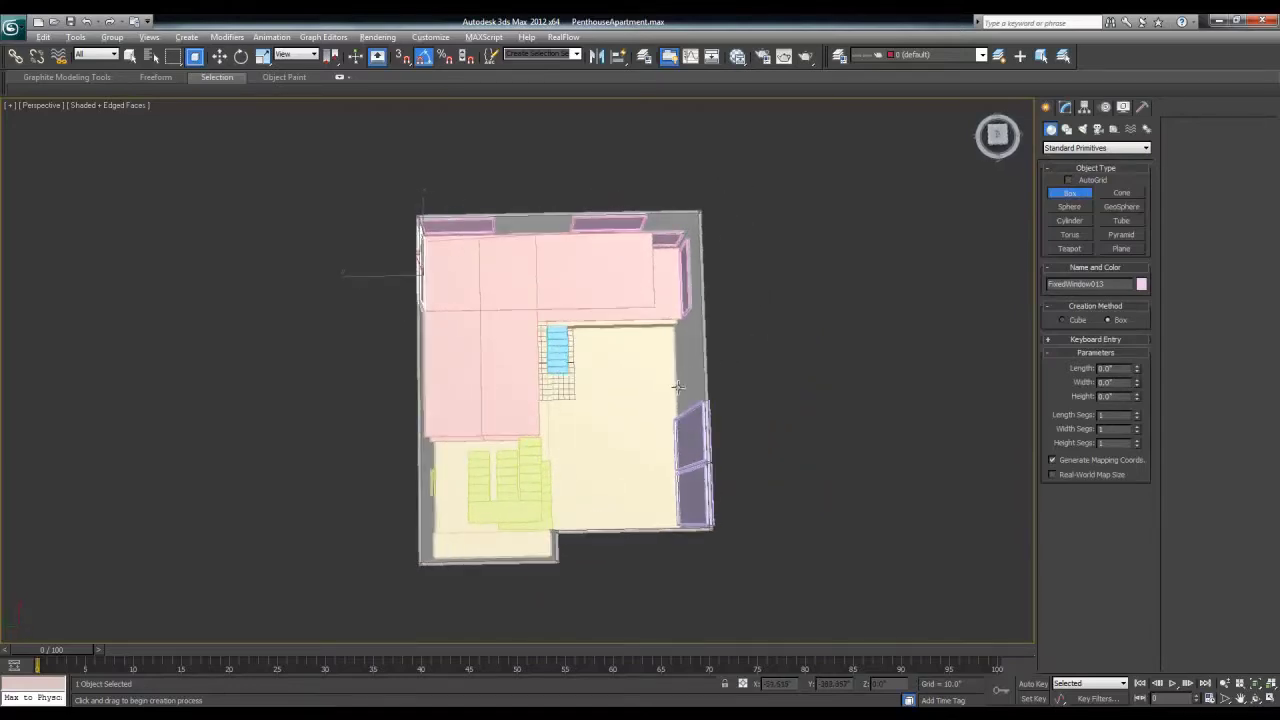
key(alt+w)
middle_click(394, 266)
scroll(390, 262, down, 9)
middle_drag(251, 269, 326, 285)
key(alt+w)
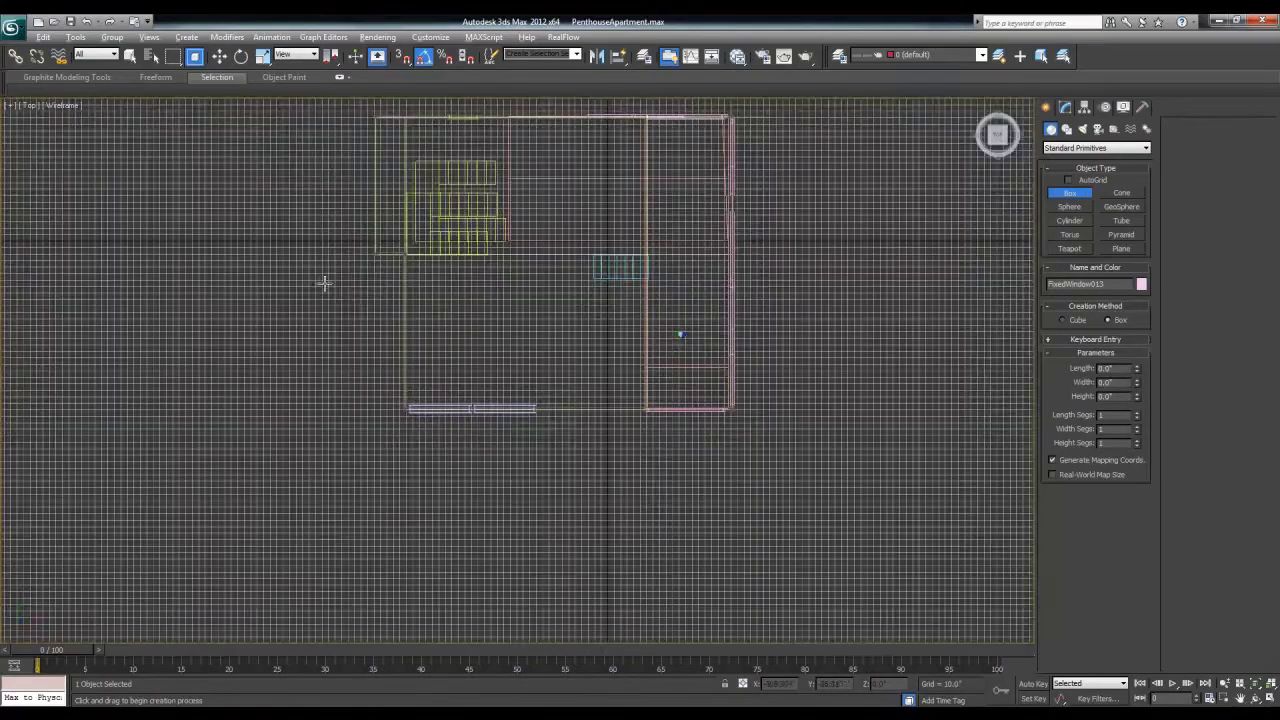
scroll(437, 323, up, 8)
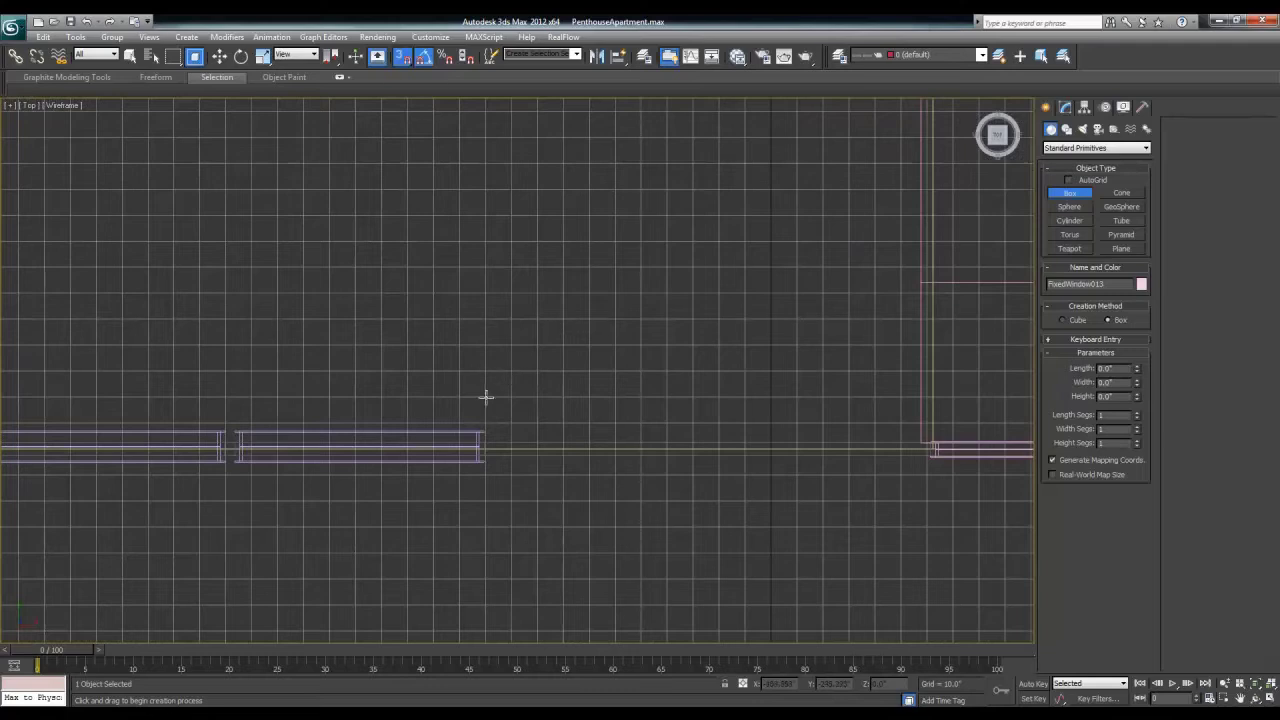
drag(535, 415, 667, 448)
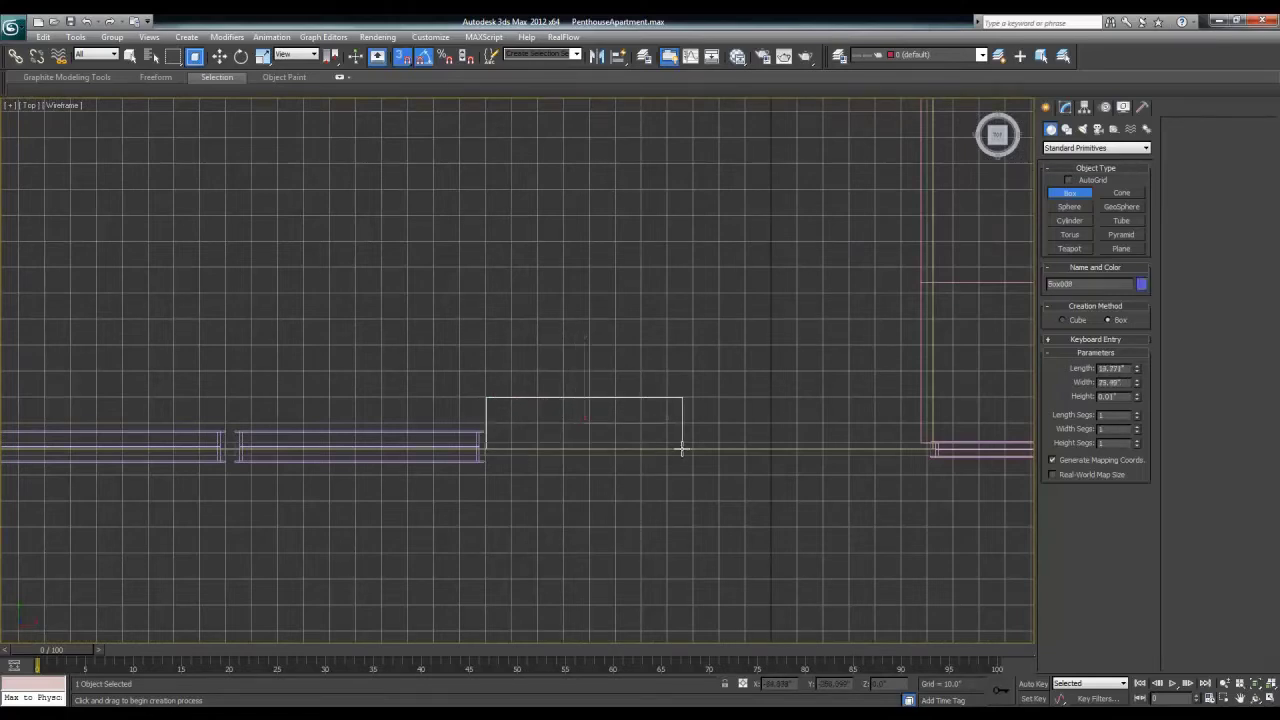
key(w)
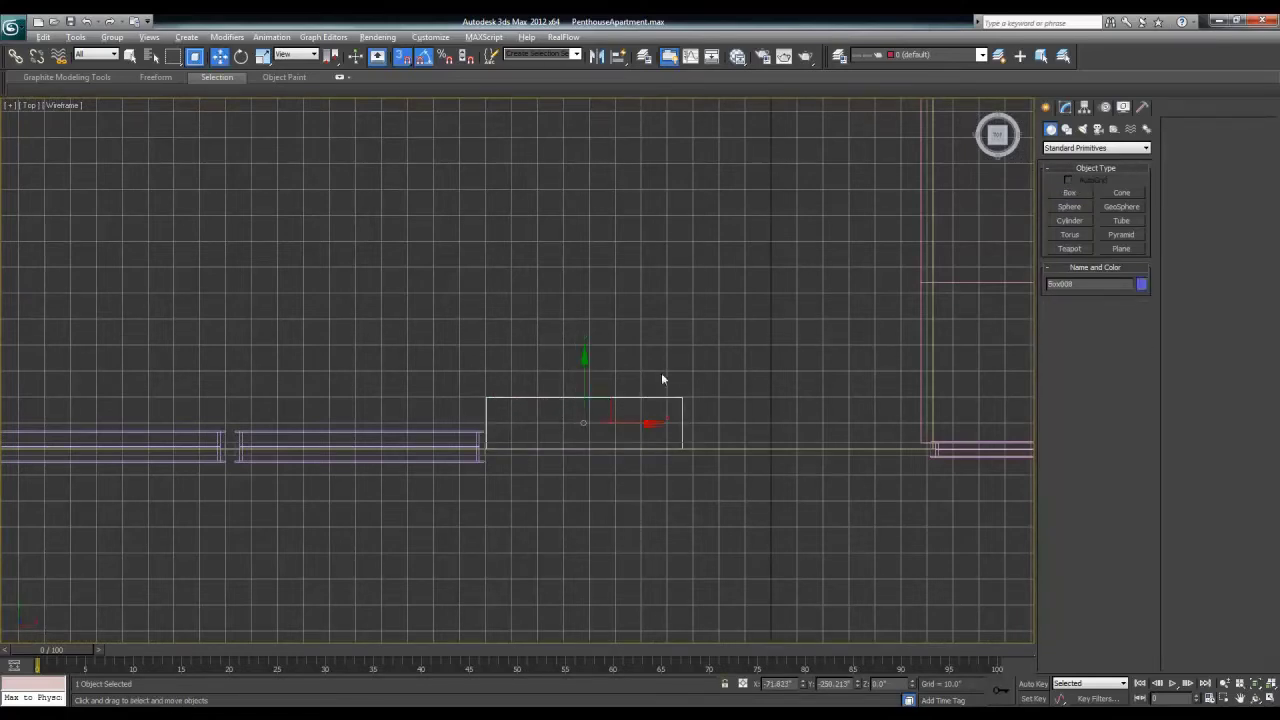
Step: Turn snapping off and move the human figure group across the floor to stand near the new box as a scale reference
key(alt+w)
middle_click(663, 480)
key(alt+w)
alt+middle_drag(663, 480, 724, 447)
key(z)
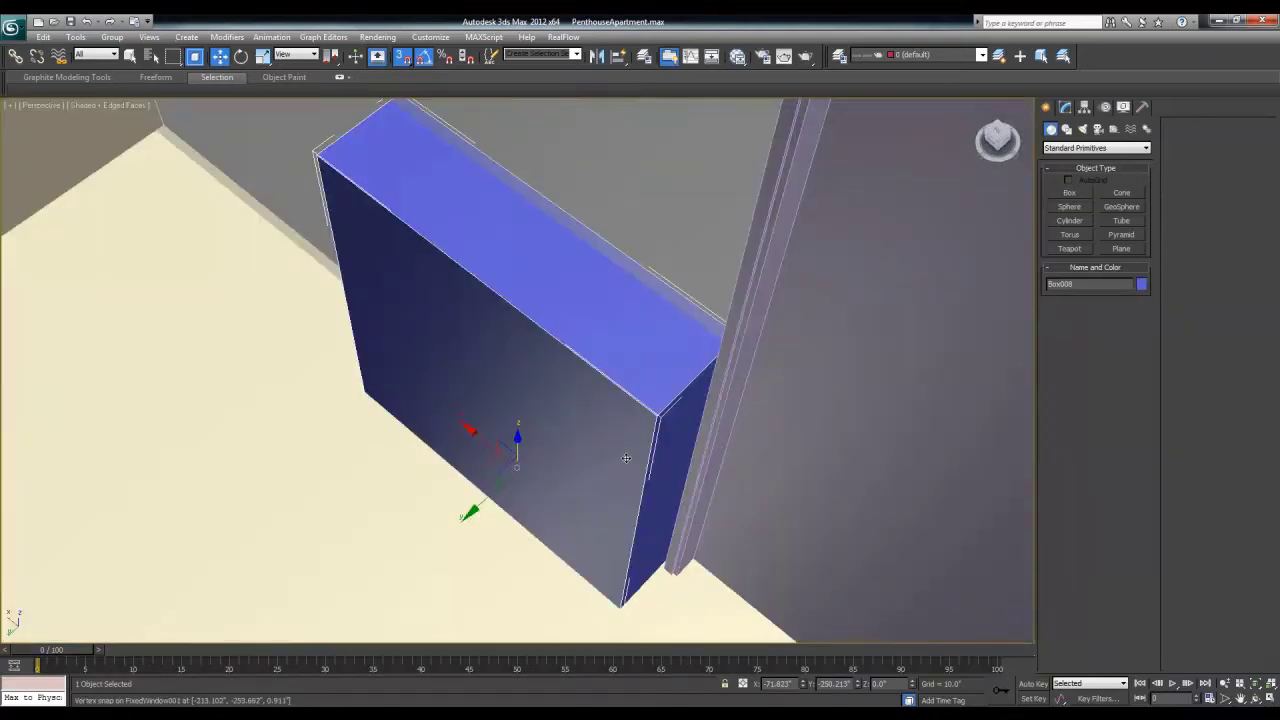
alt+middle_drag(626, 457, 632, 432)
scroll(632, 432, down, 4)
scroll(522, 406, down, 2)
scroll(268, 366, up, 2)
alt+middle_drag(257, 372, 148, 315)
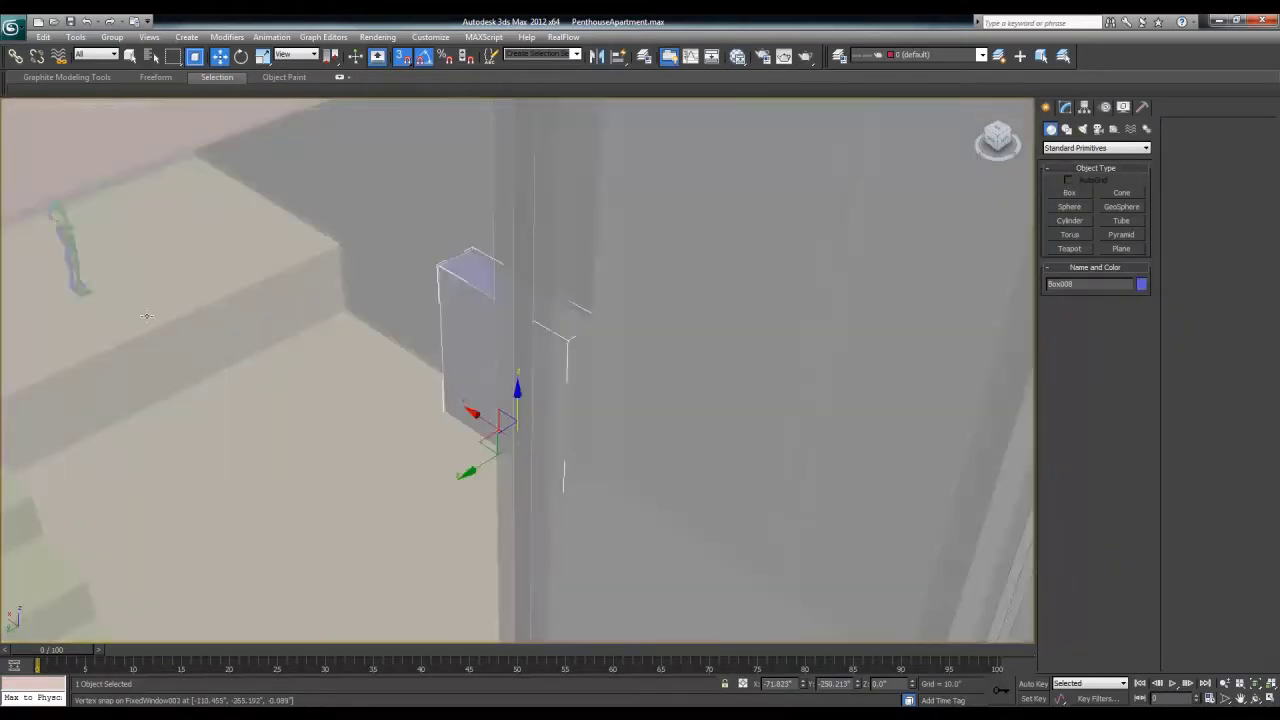
alt+middle_drag(68, 268, 28, 343)
key(s)
click(20, 344)
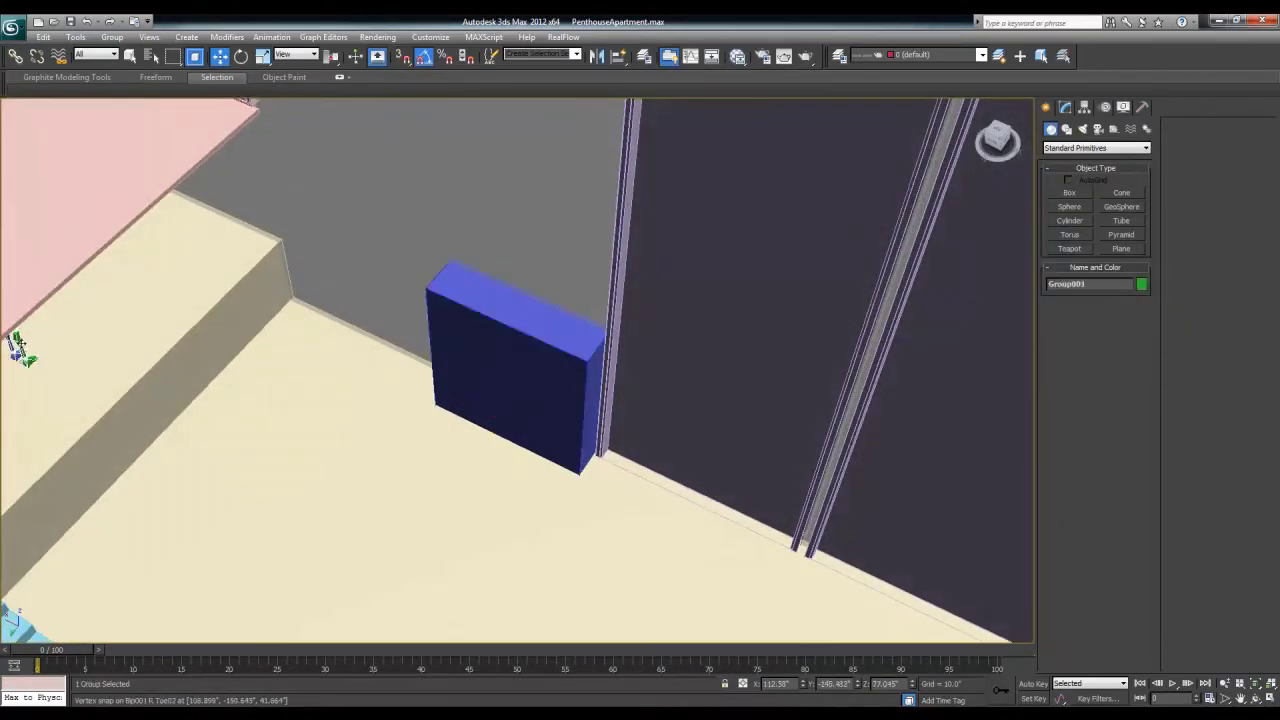
scroll(73, 368, down, 3)
drag(191, 363, 407, 450)
Step: Select the new box beside the tall windows and show its editable parameters
click(502, 394)
alt+middle_drag(502, 394, 474, 446)
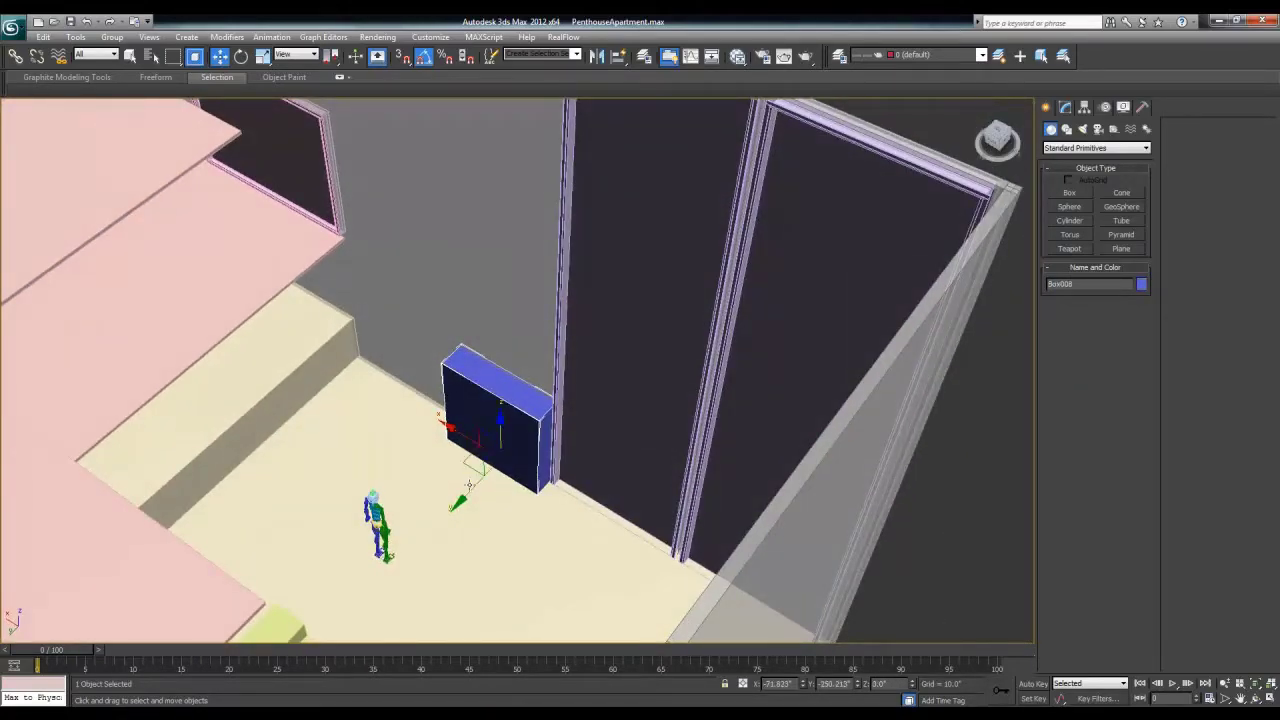
click(1064, 107)
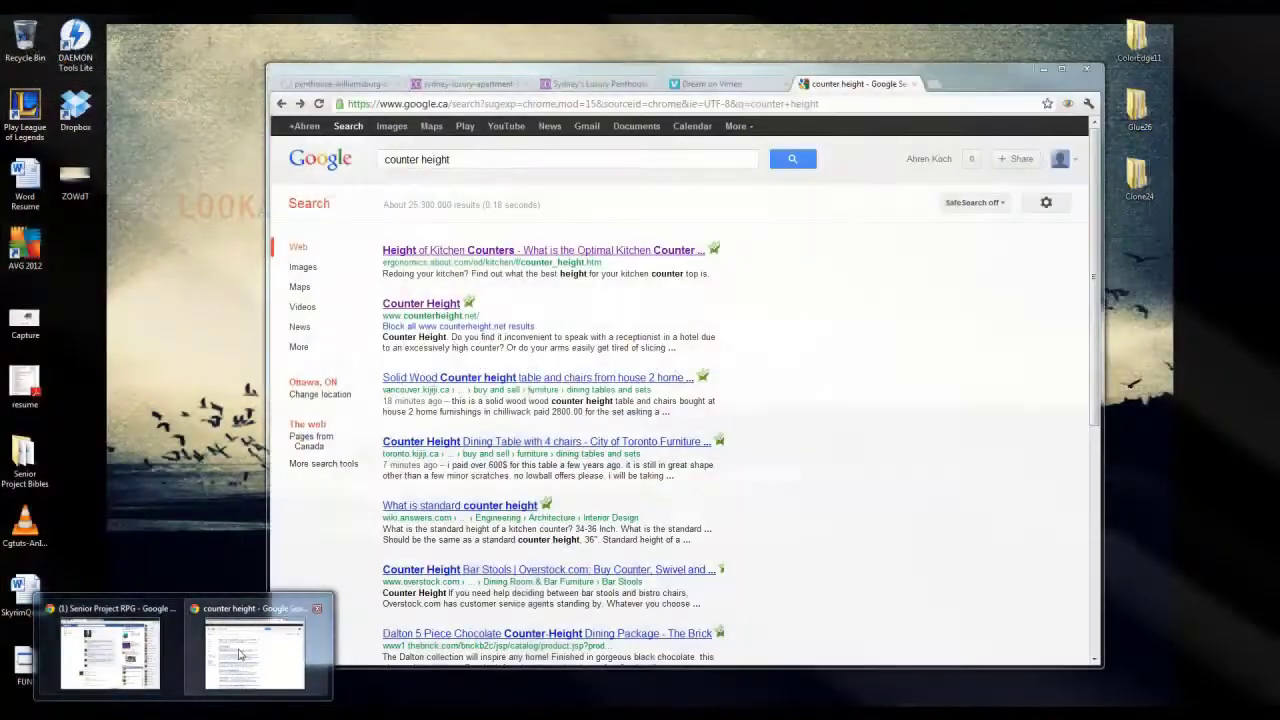
Step: Switch to Chrome, search Google for "size of a fireplace", and open the Ask the Builder page on fireplace design and dimensions
click(251, 651)
click(935, 86)
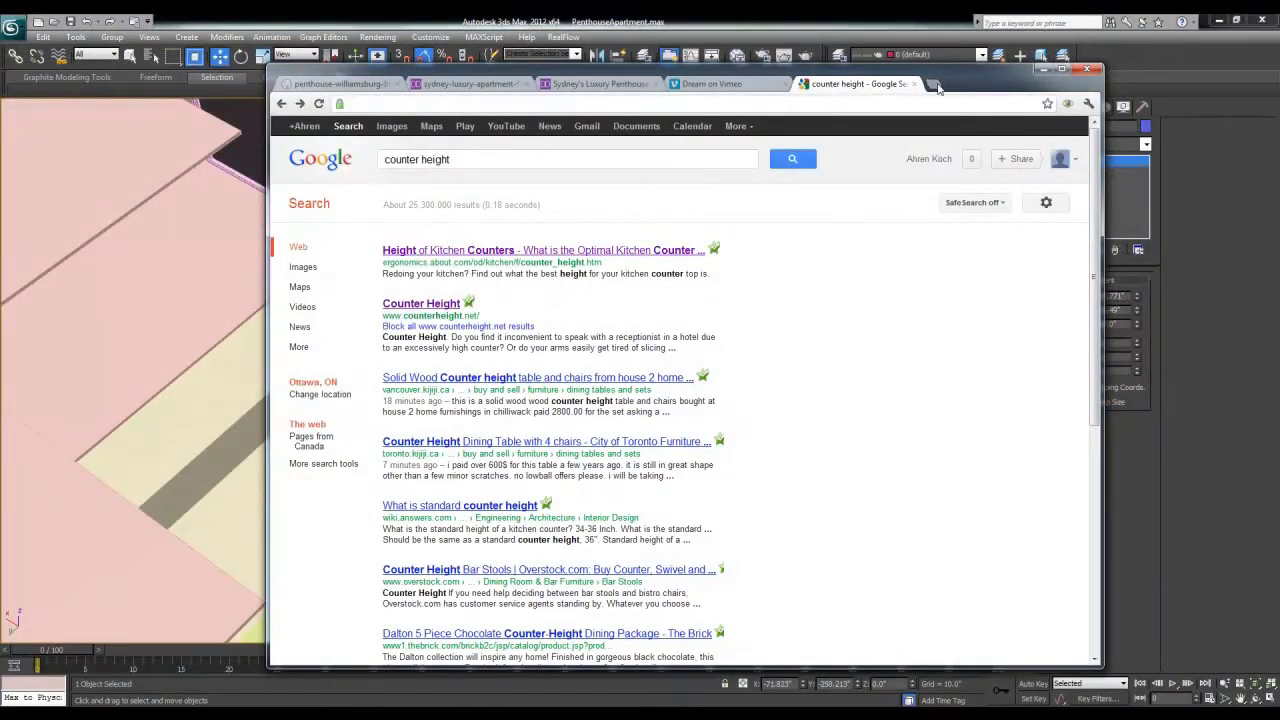
text(si)
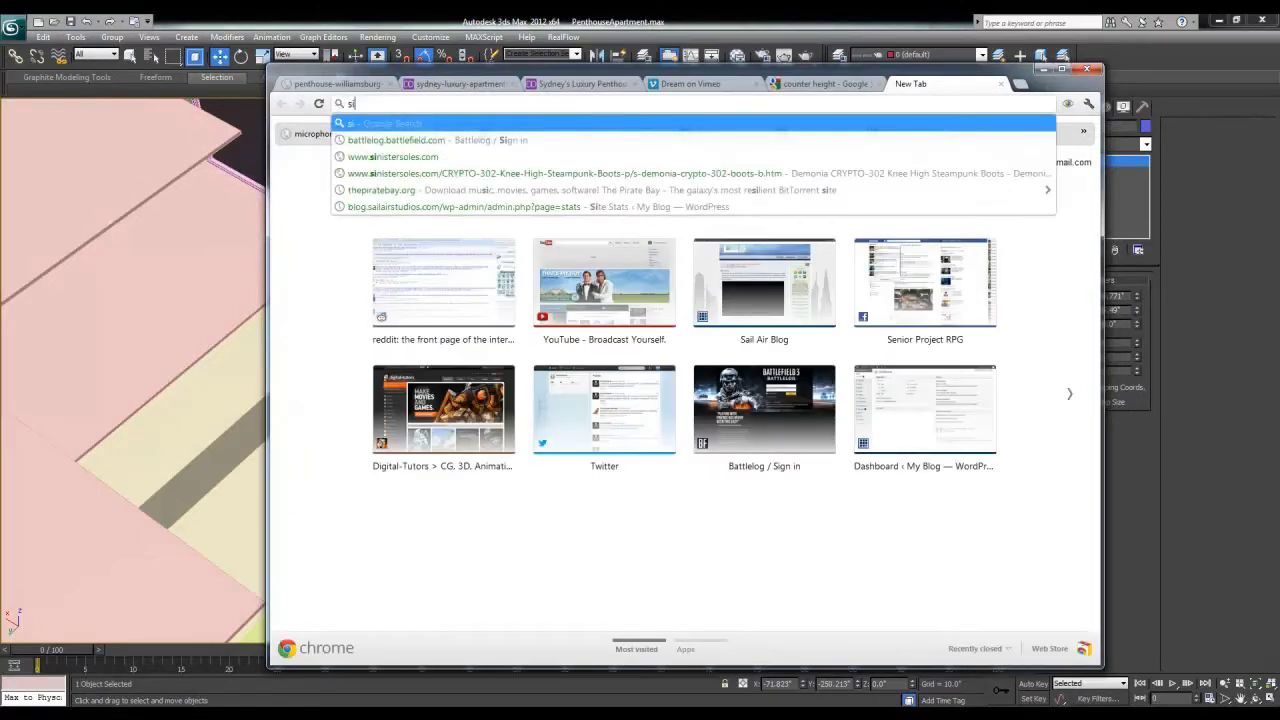
text(ze of a fireplace)
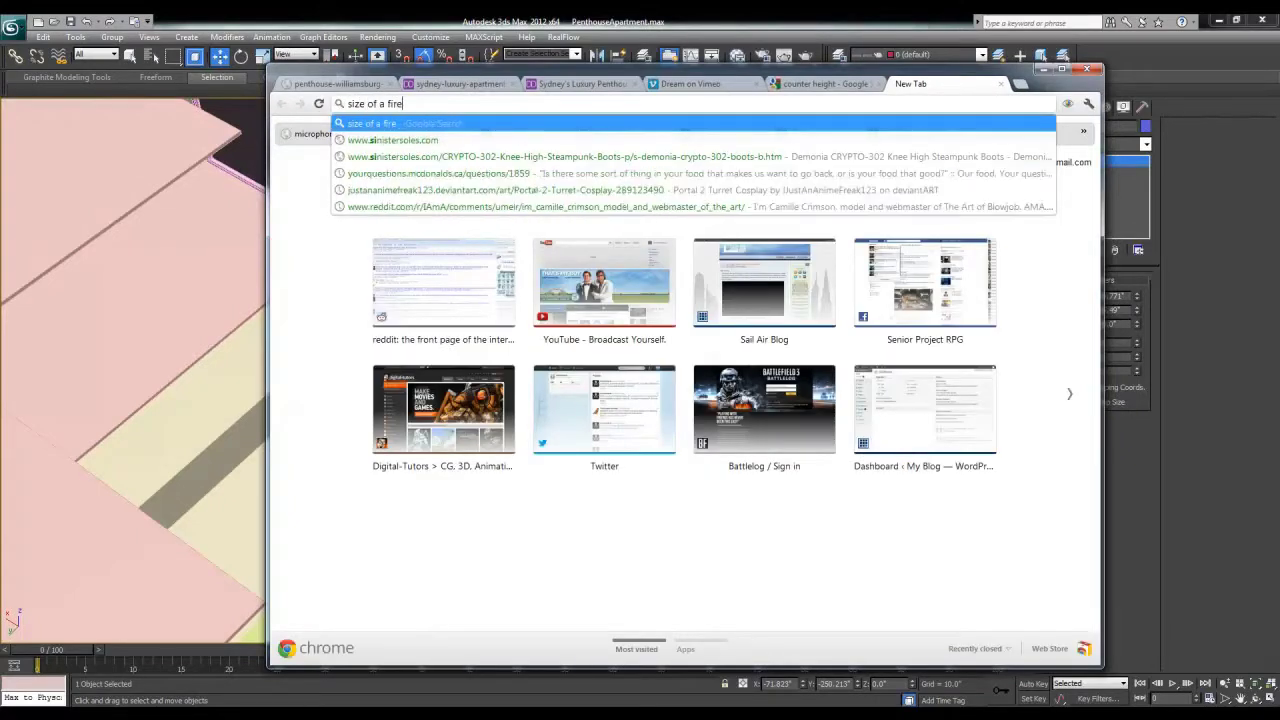
key(Return)
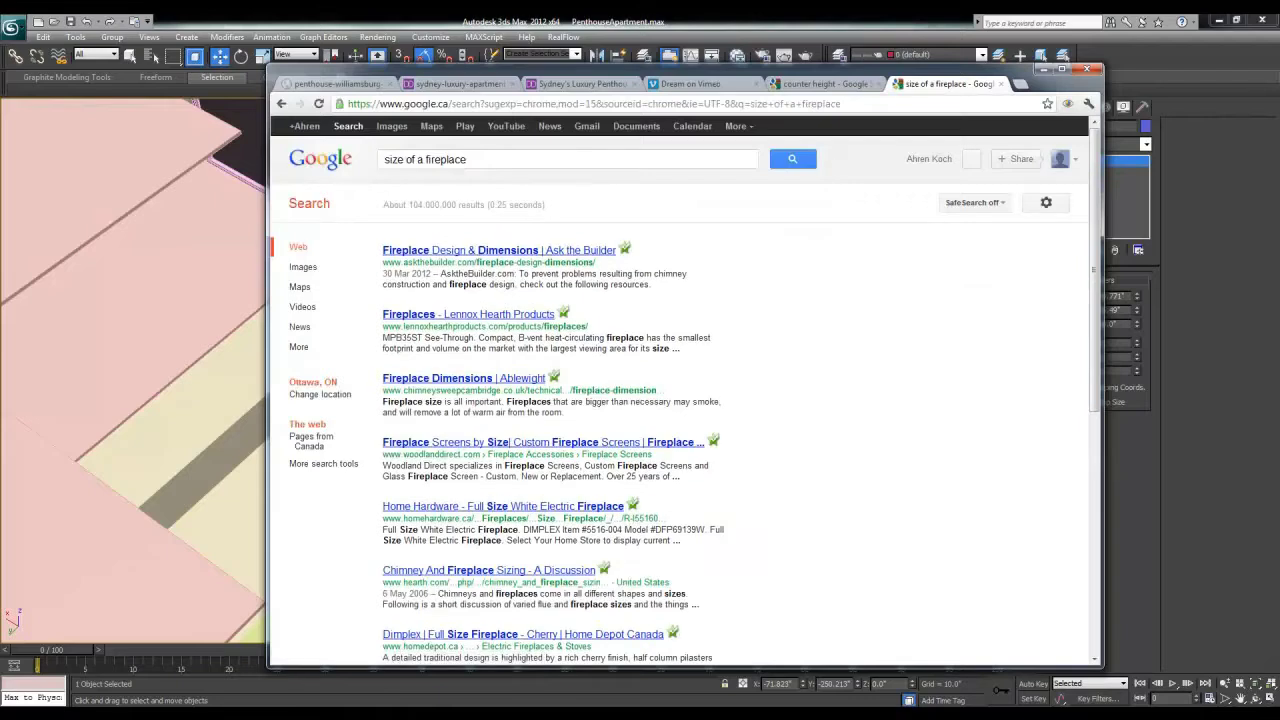
click(515, 255)
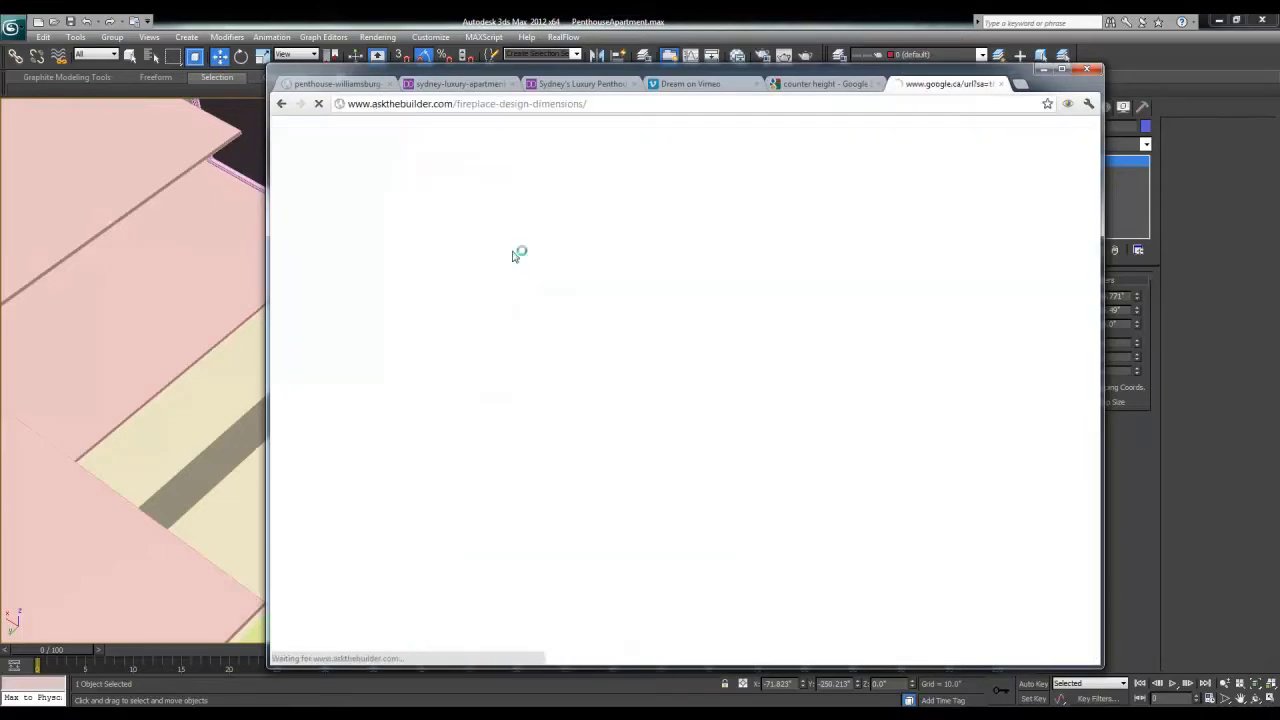
Step: Examine the firebox dimensions table on the fireplace page, dismissing the registration pop-up
scroll(513, 252, down, 5)
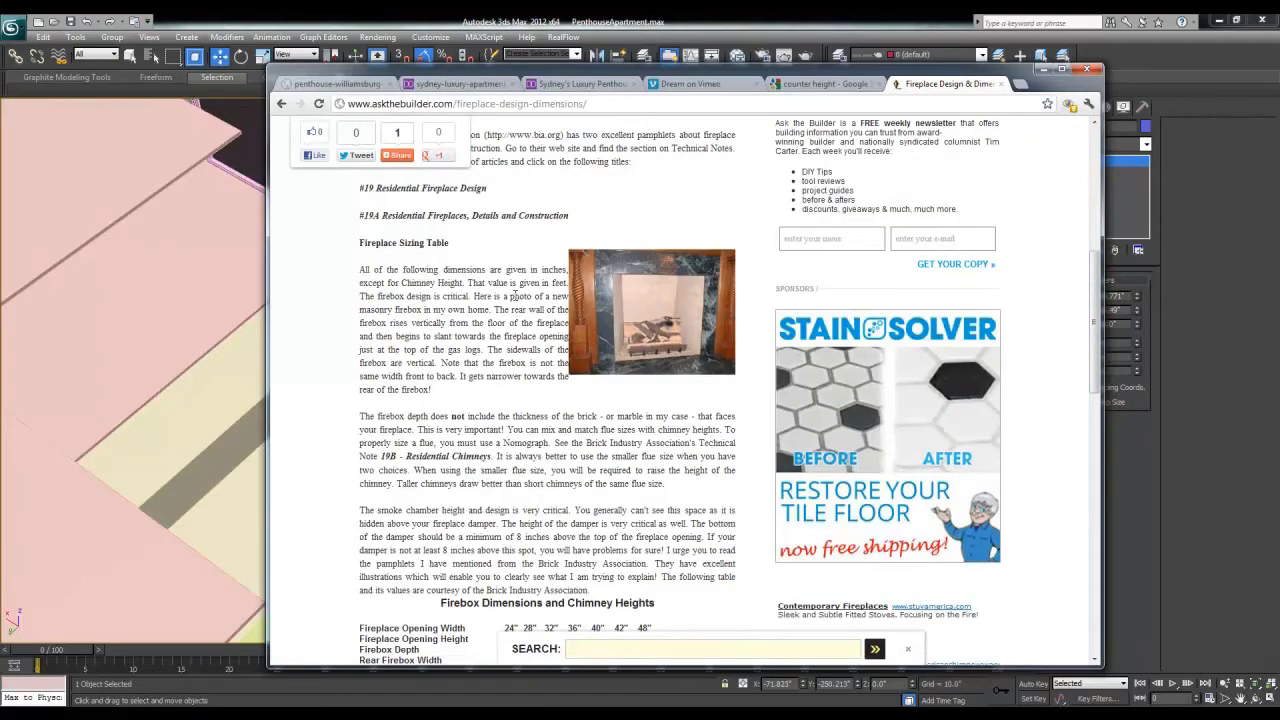
scroll(514, 296, down, 2)
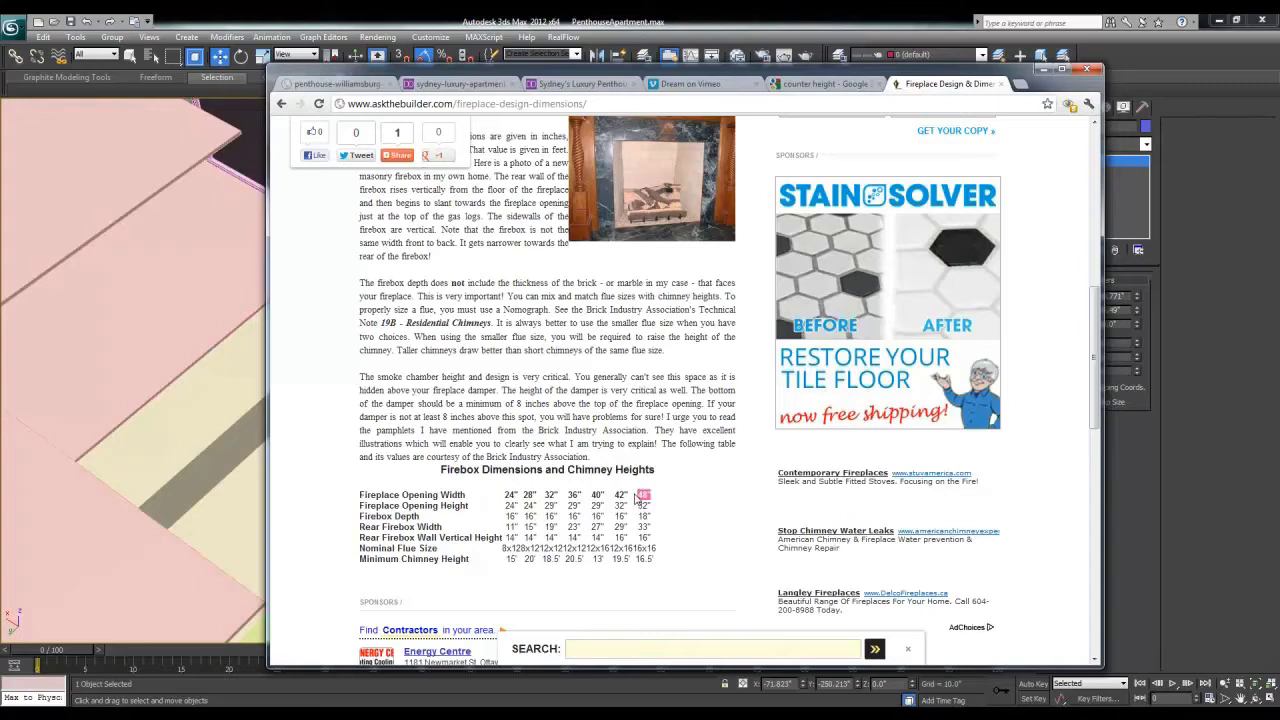
scroll(636, 498, down, 1)
scroll(636, 498, up, 3)
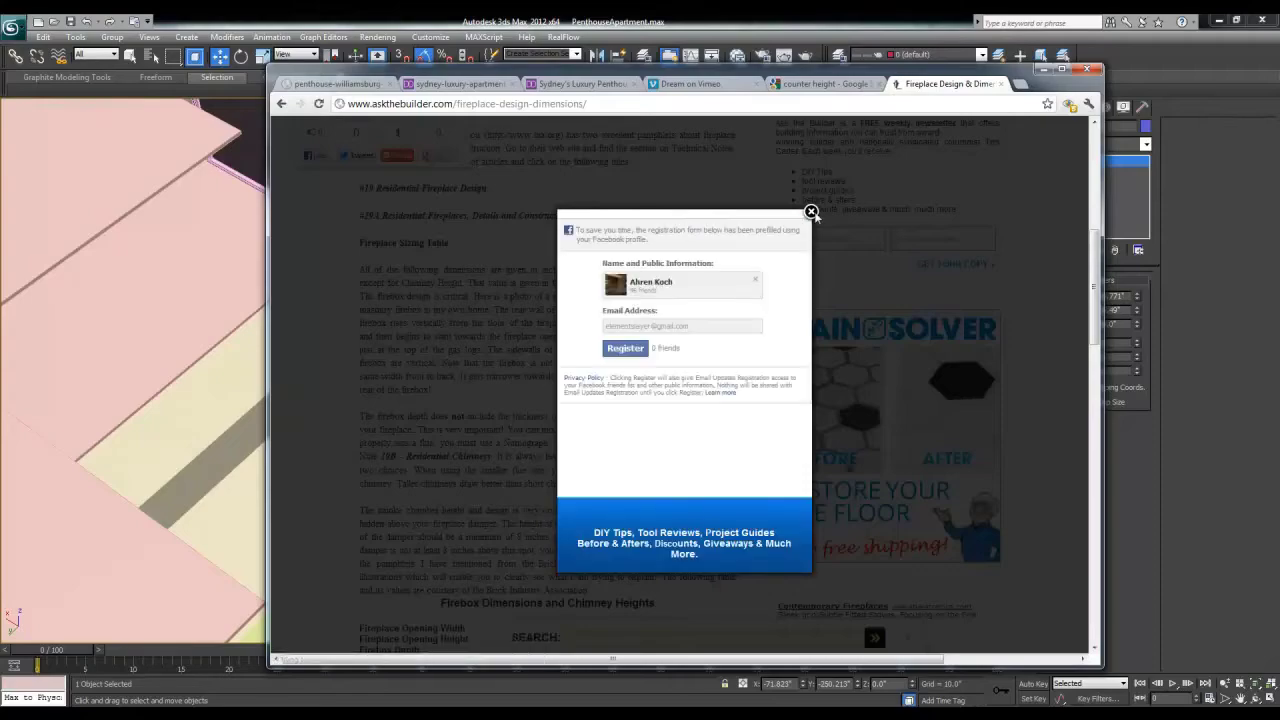
click(811, 212)
scroll(563, 391, up, 9)
scroll(563, 391, down, 12)
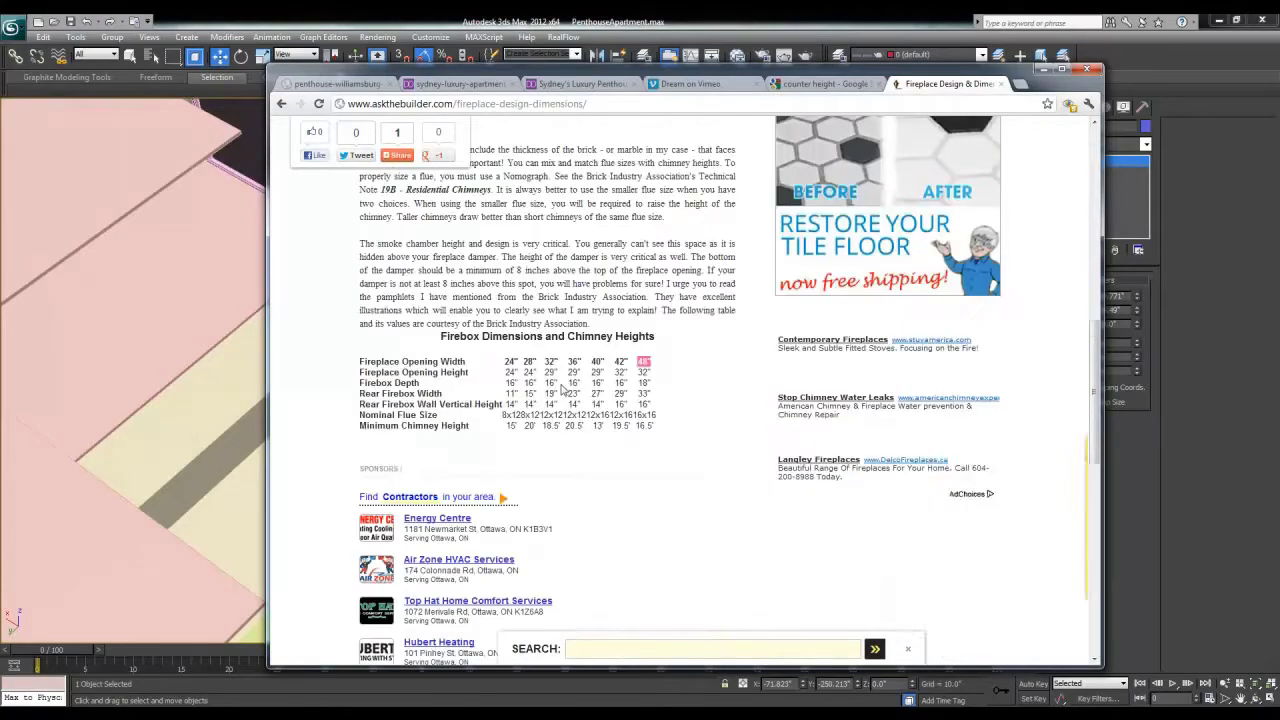
scroll(563, 391, down, 4)
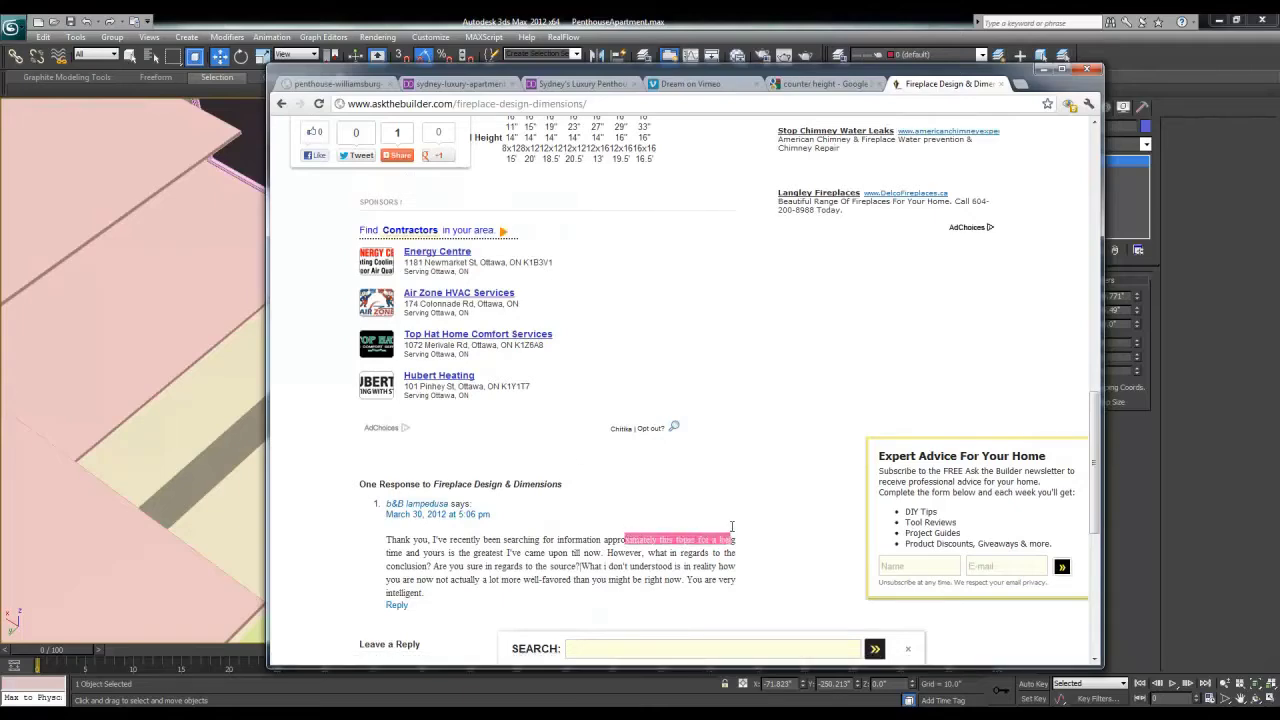
drag(732, 527, 612, 540)
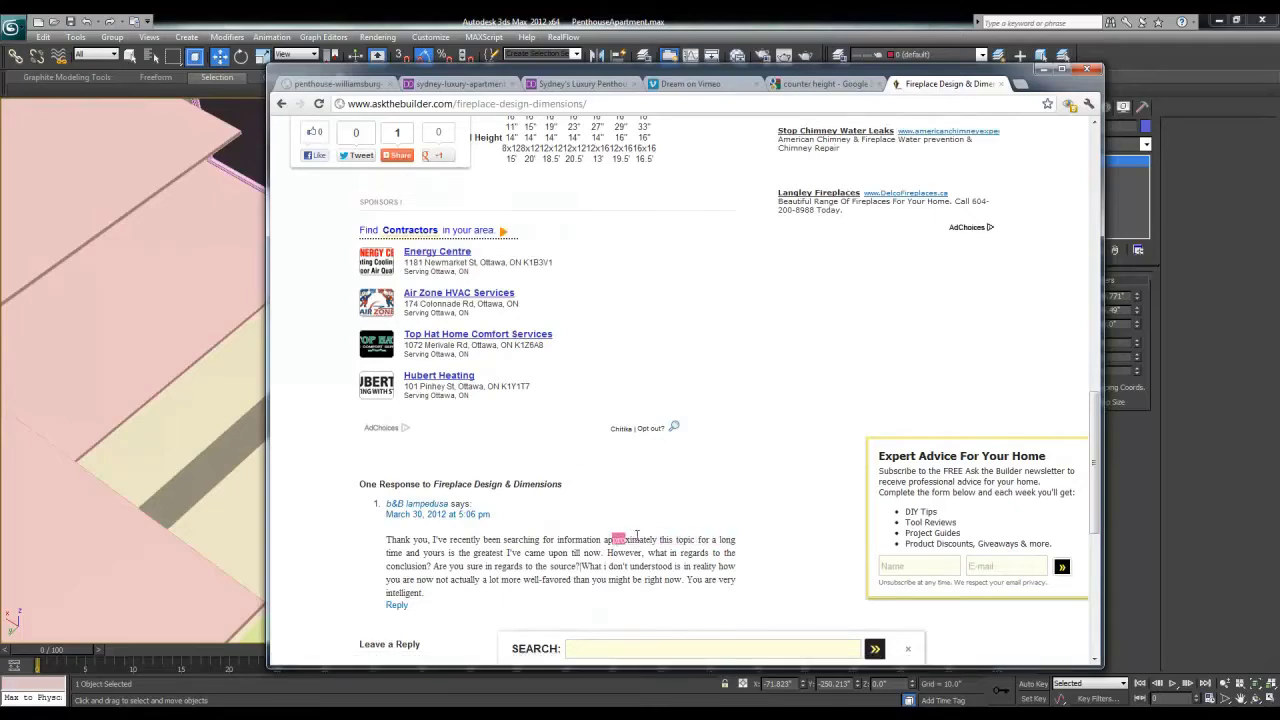
scroll(637, 537, up, 7)
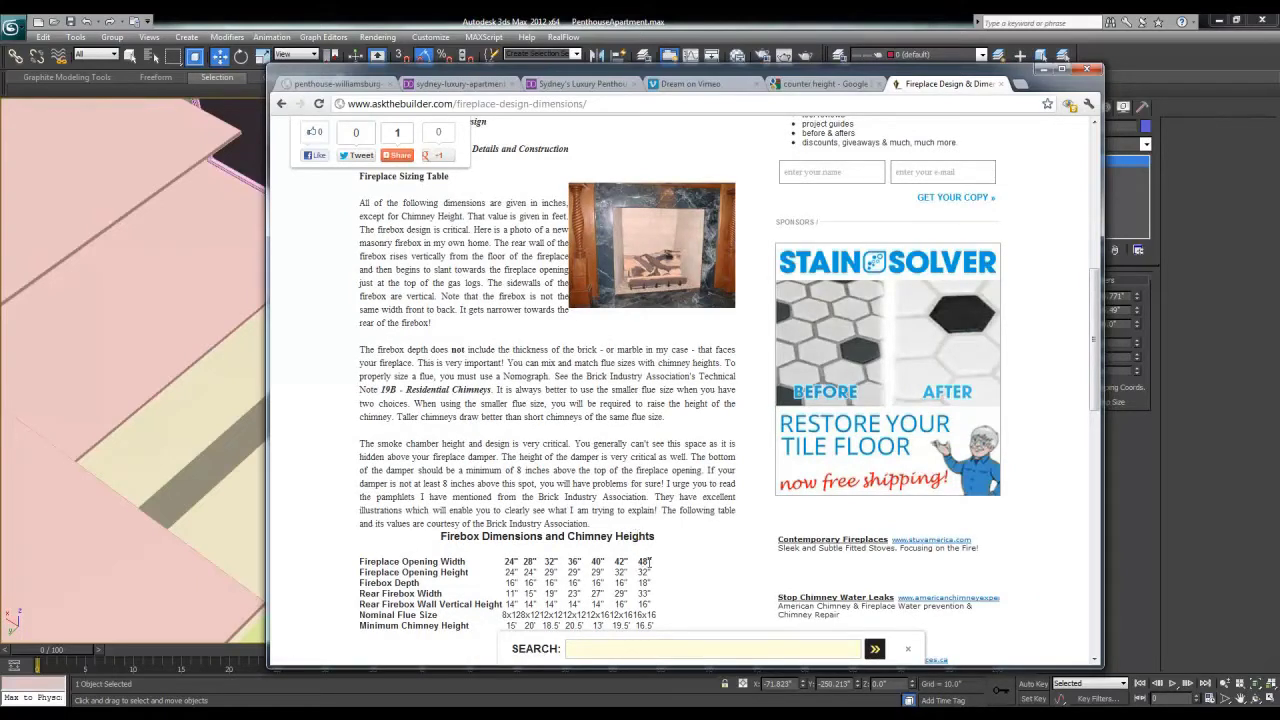
Step: Return to 3ds Max and set the box's length and width to 48 inches and its height to 32 inches
click(1042, 70)
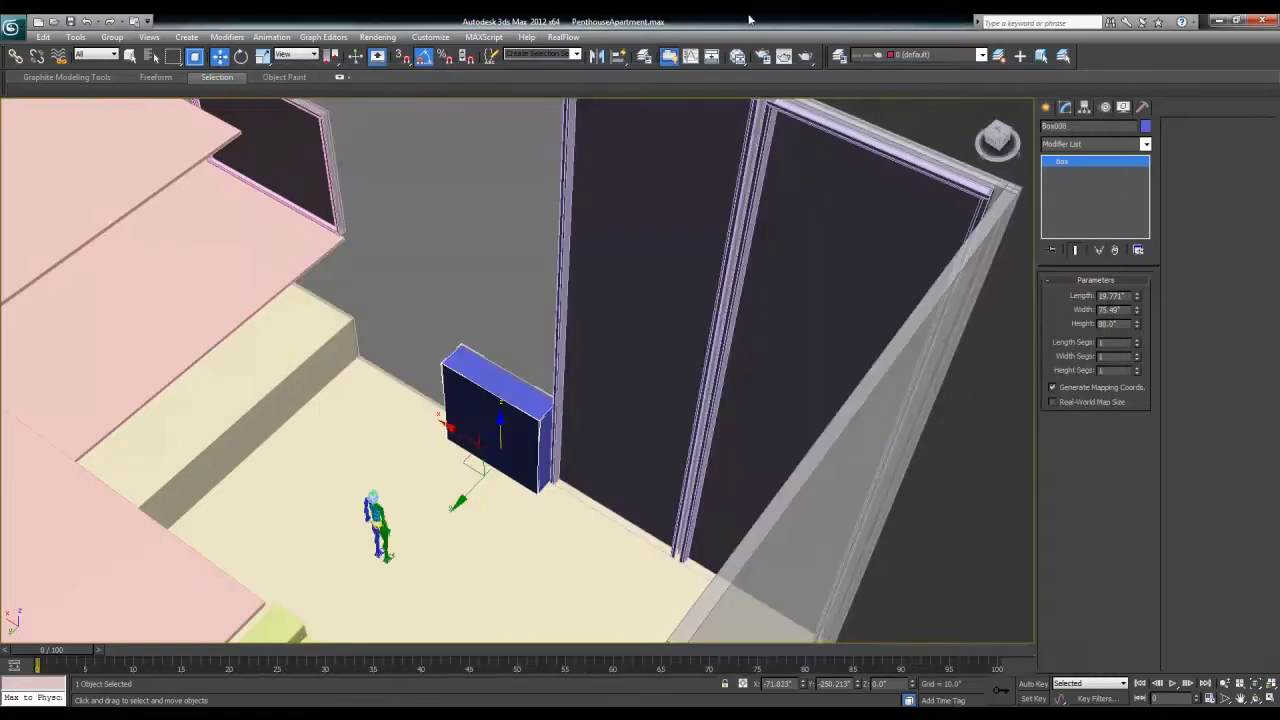
double_click(1123, 296)
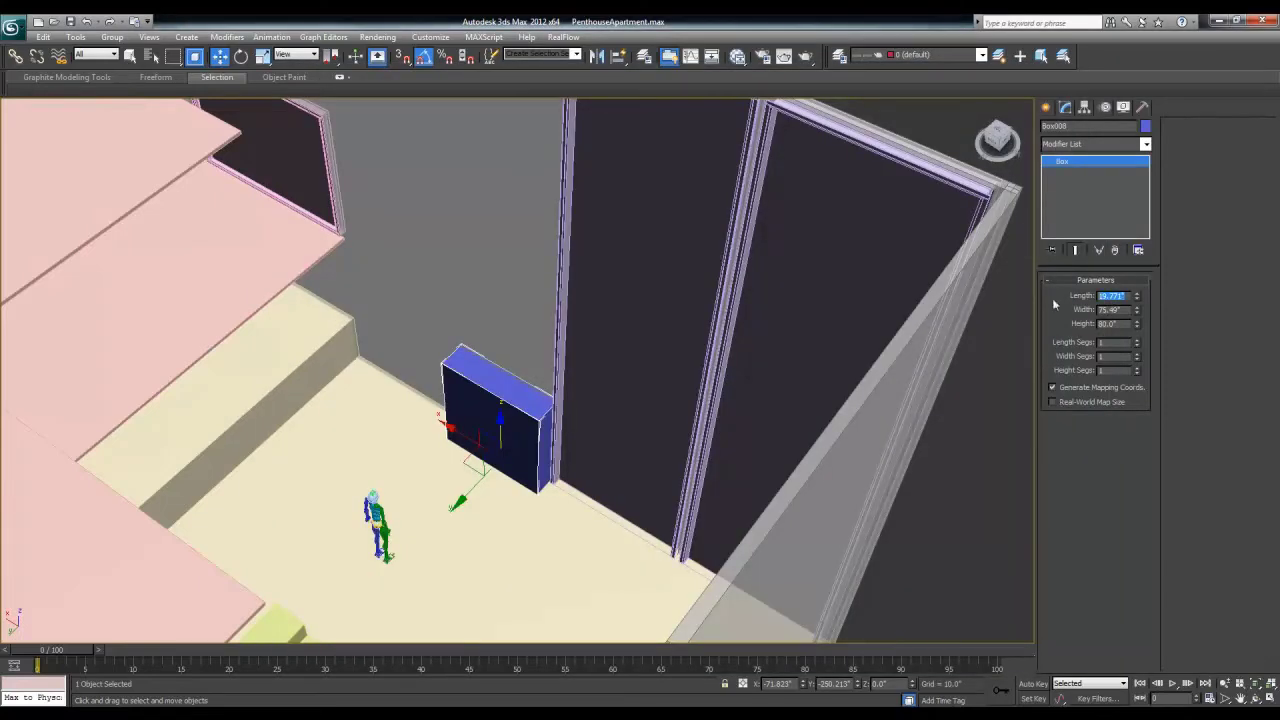
key(Return)
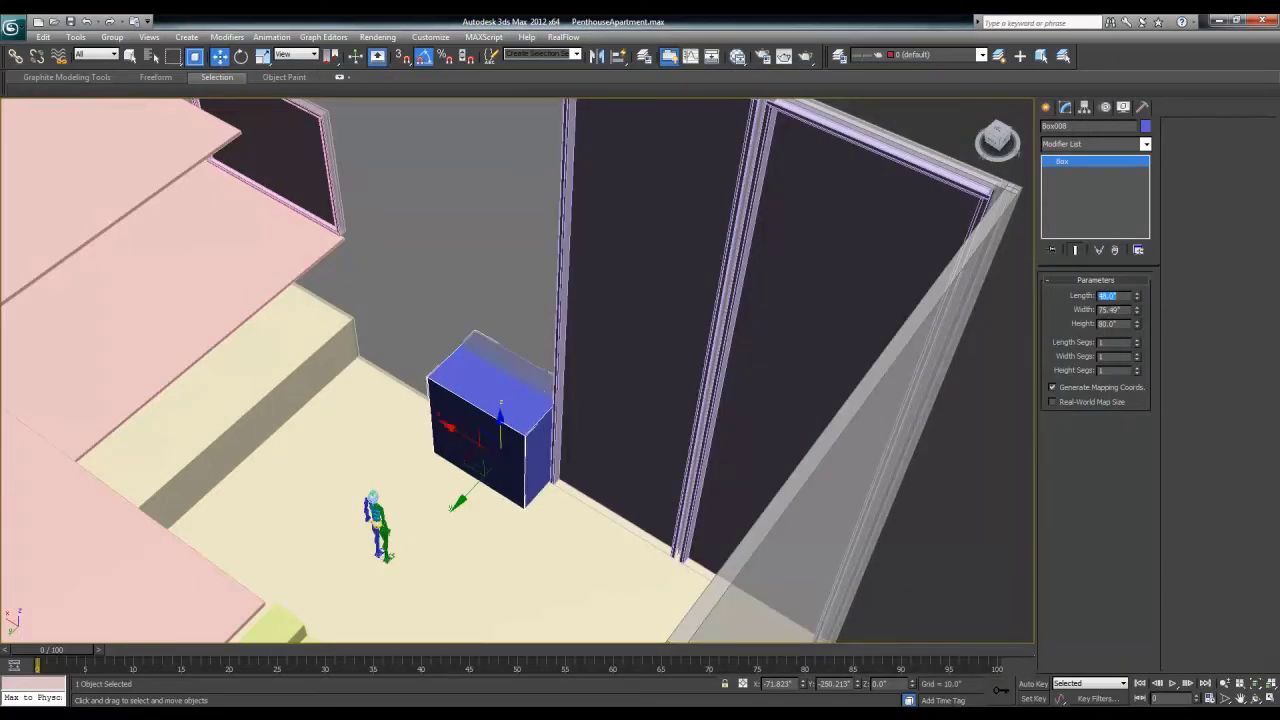
double_click(1125, 310)
text(48)
key(Tab)
text(3)
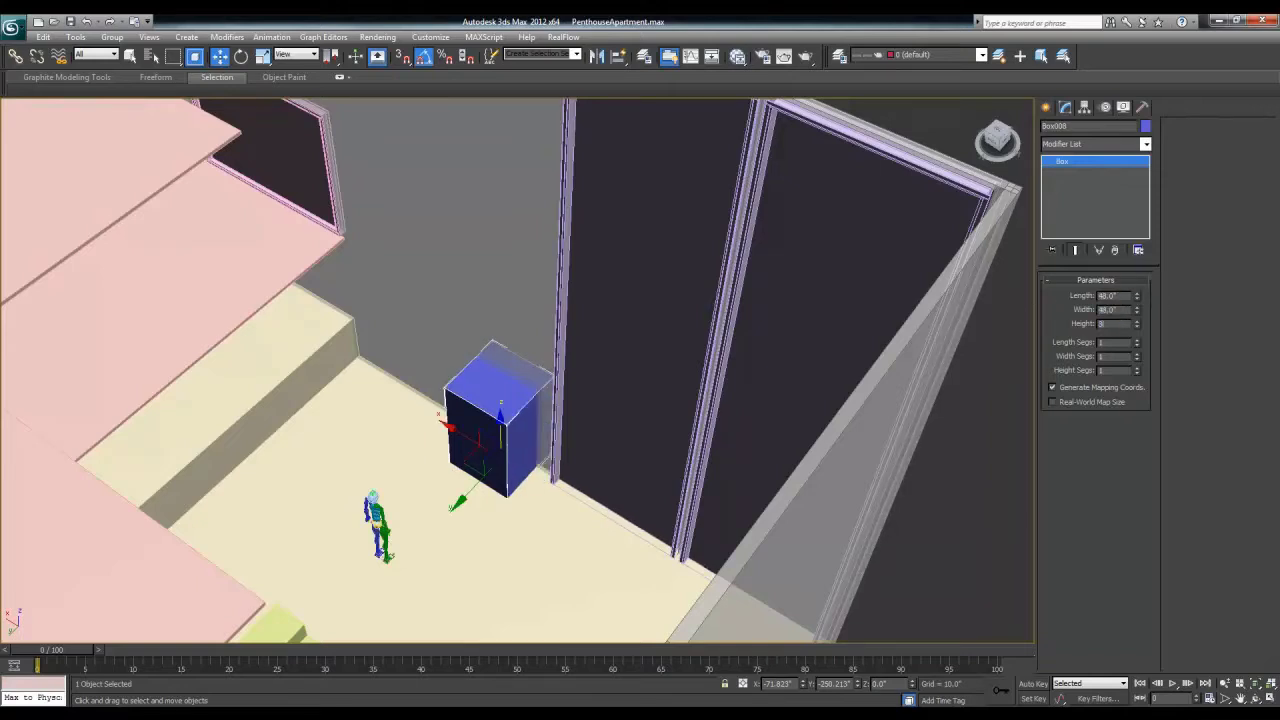
text(2)
key(Return)
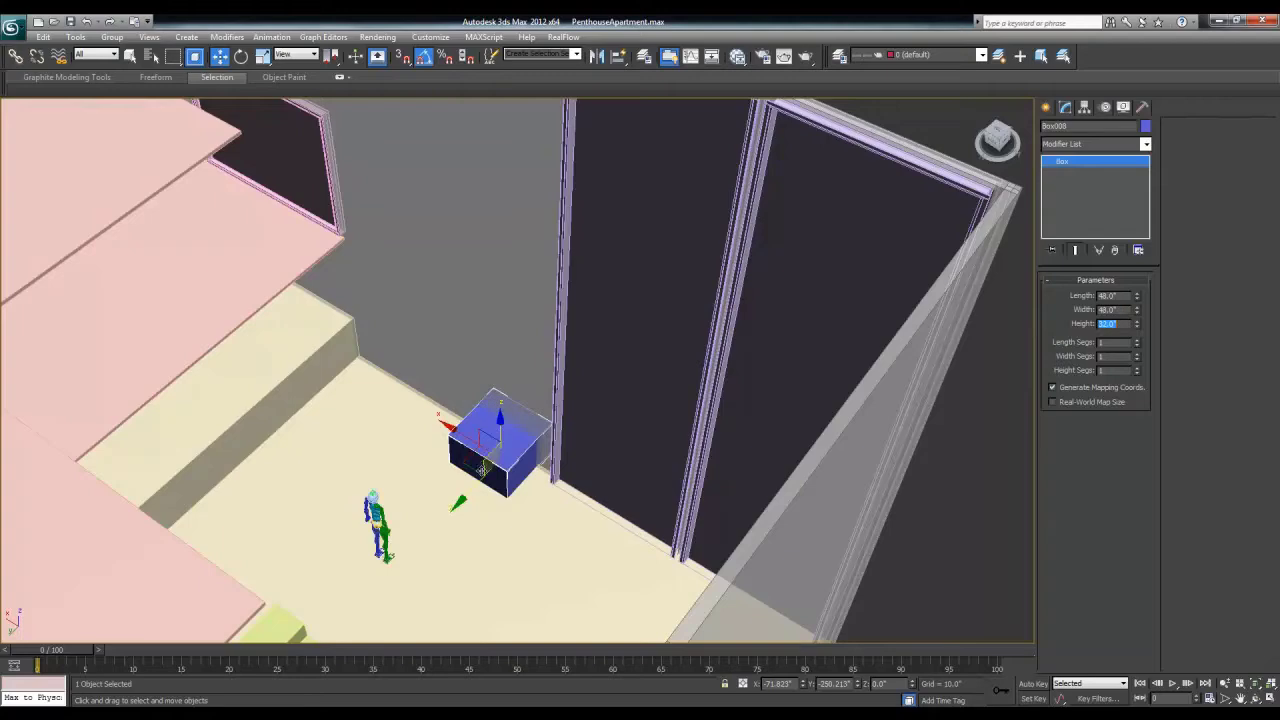
Step: Recheck the firebox depth in the browser's fireplace table and set the box's length to 18 inches
mouse_move(1139, 300)
mouse_down()
mouse_move(1134, 323)
mouse_move(1126, 309)
mouse_up()
key(alt+Tab)
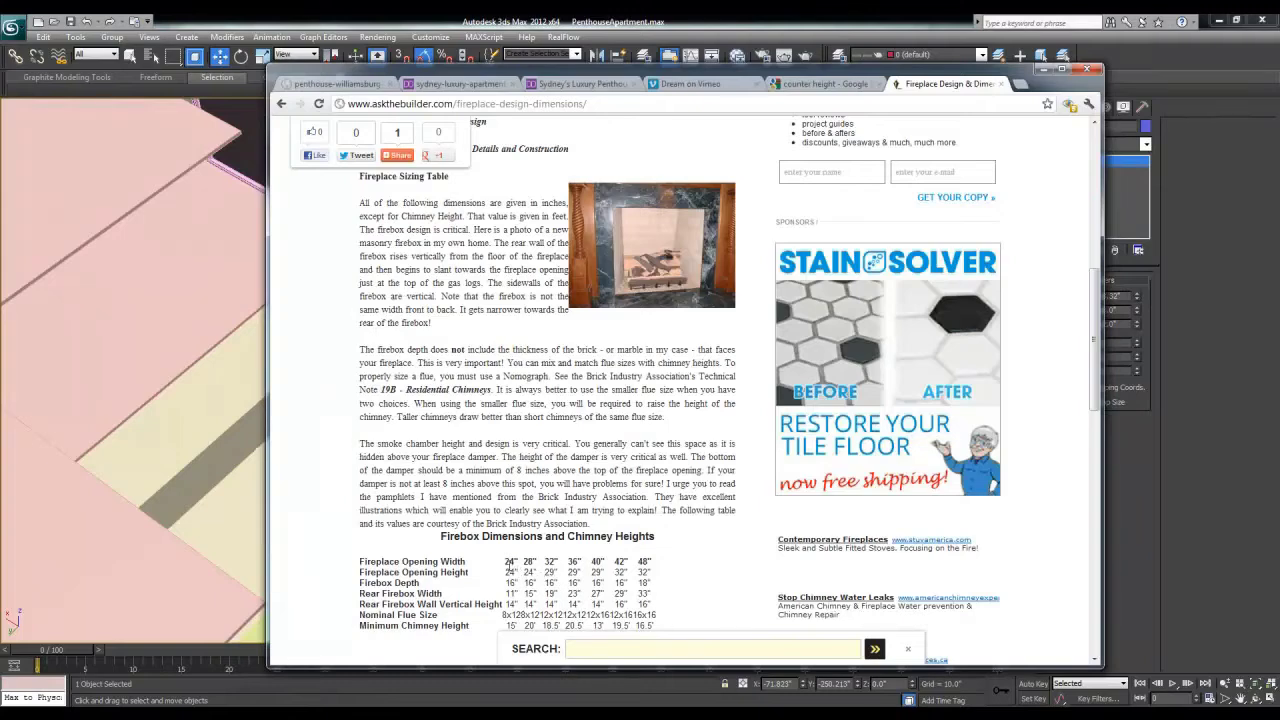
key(alt+Tab)
key(alt+Tab)
key(alt+Tab)
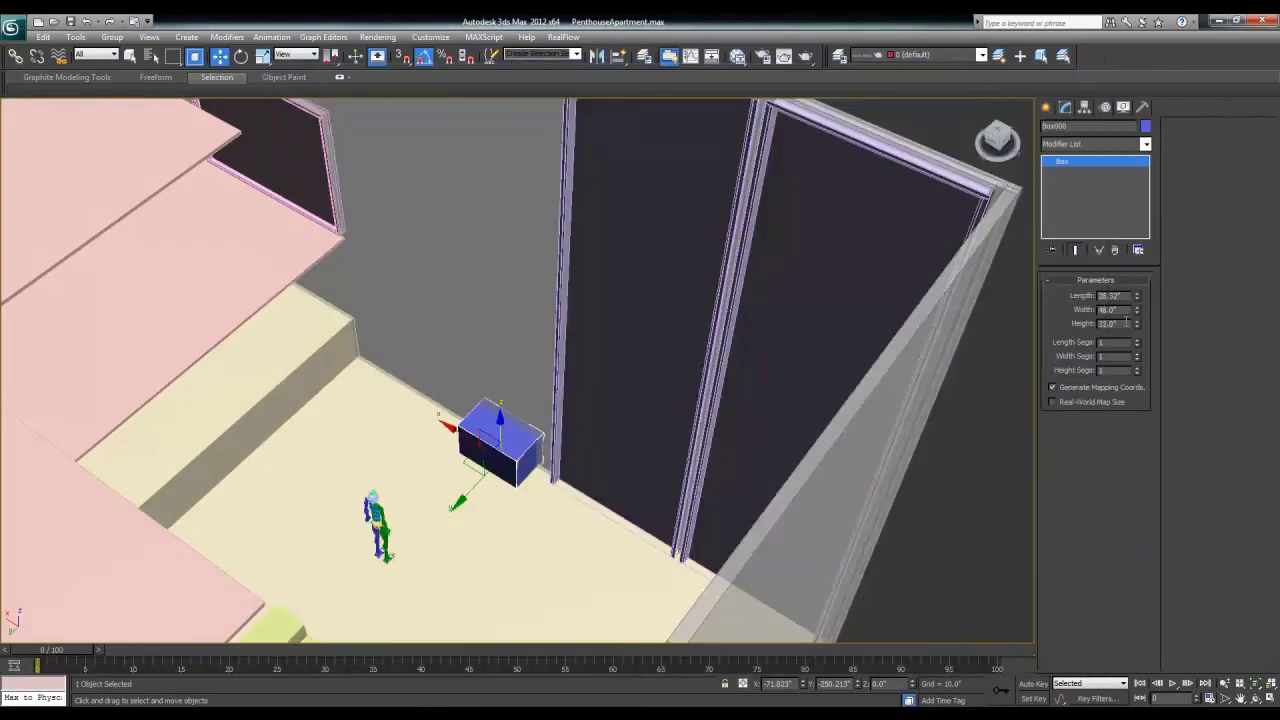
click(1110, 296)
text(18)
key(Return)
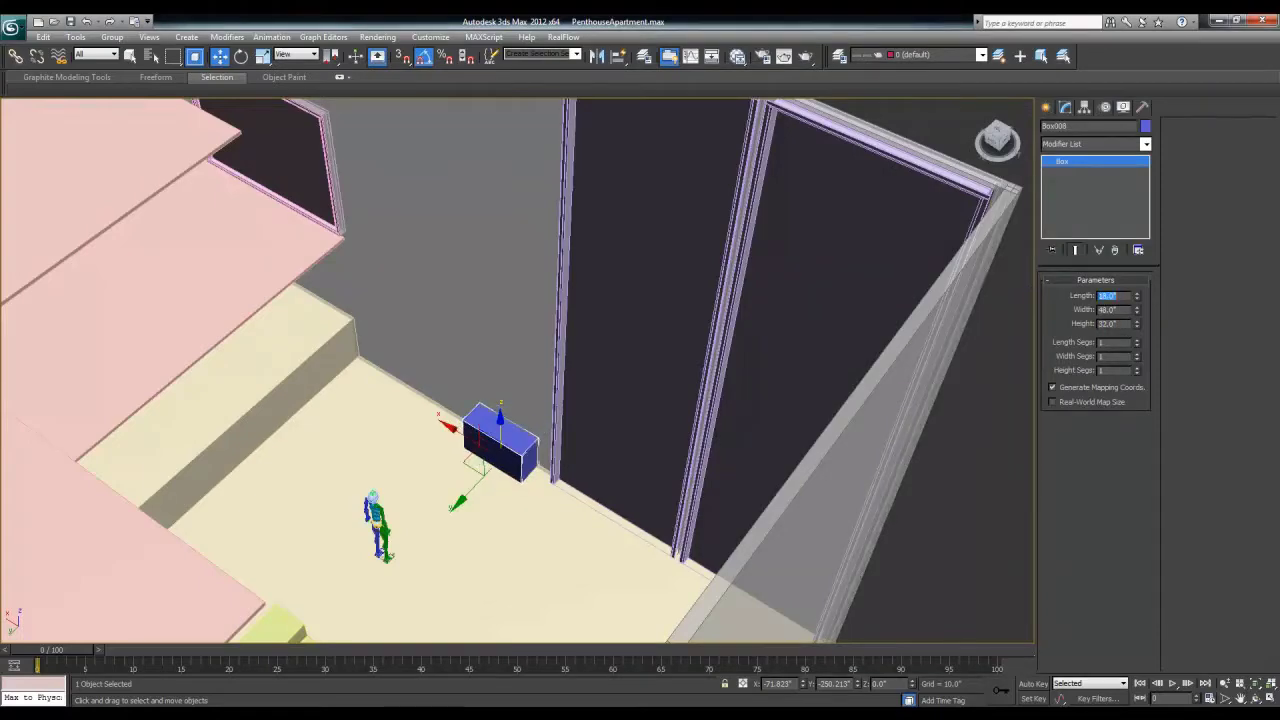
Step: Move the resized fireplace box along its Y axis, to about X -75.9 and Y -241.3 inches
text(1)
text(z)
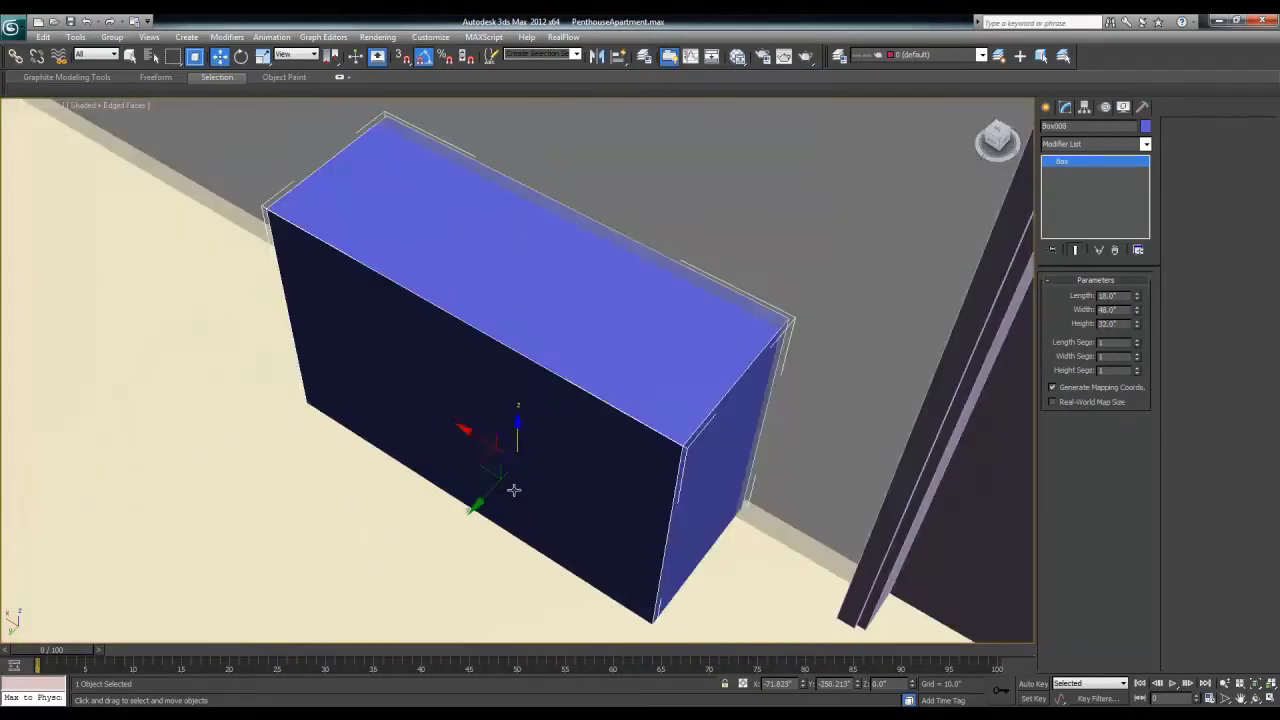
drag(473, 505, 422, 526)
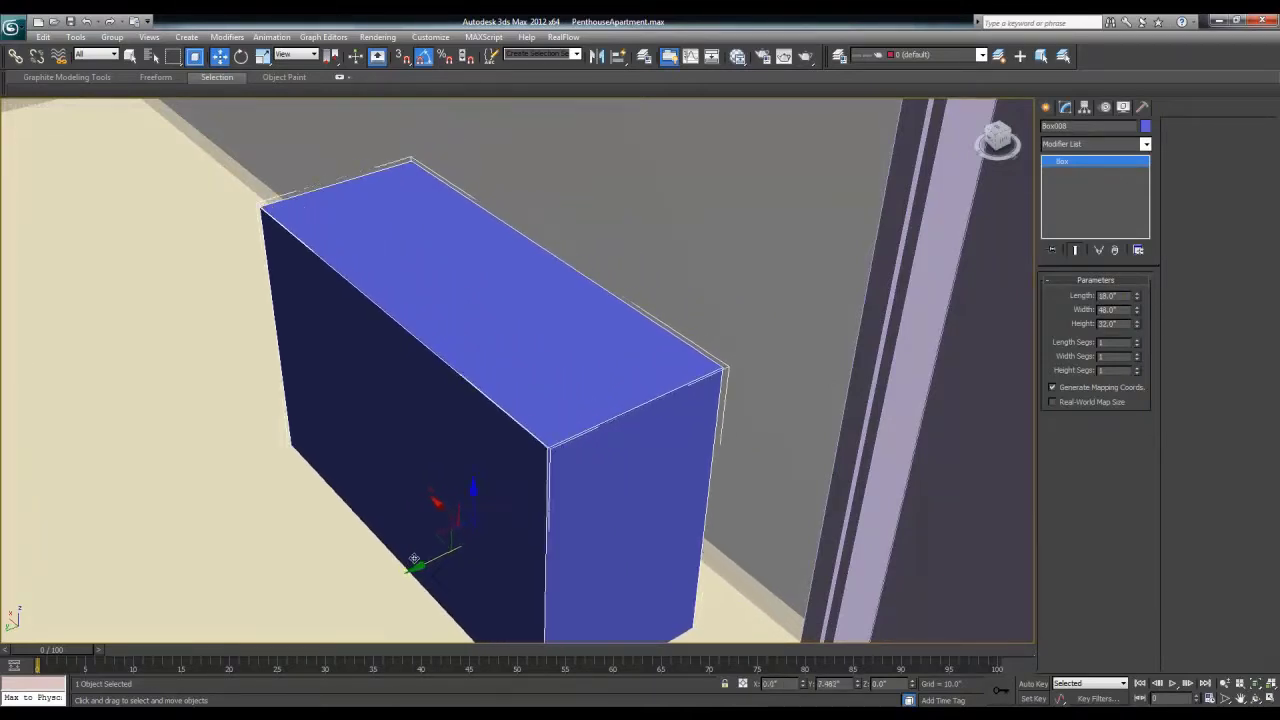
scroll(470, 470, down, 5)
alt+middle_drag(474, 468, 549, 421)
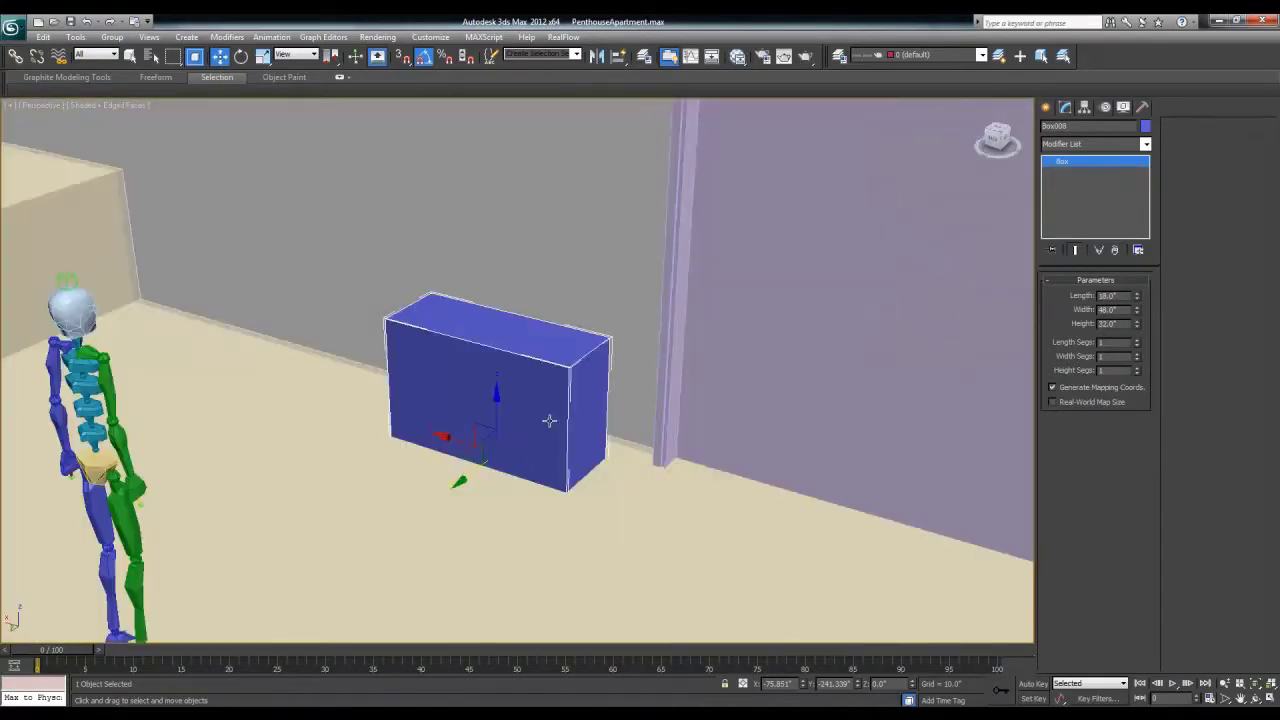
Step: Compare the fireplace box with the firebox photo and the Dream video's fireplace in Chrome, and return to 3ds Max
key(alt+Tab)
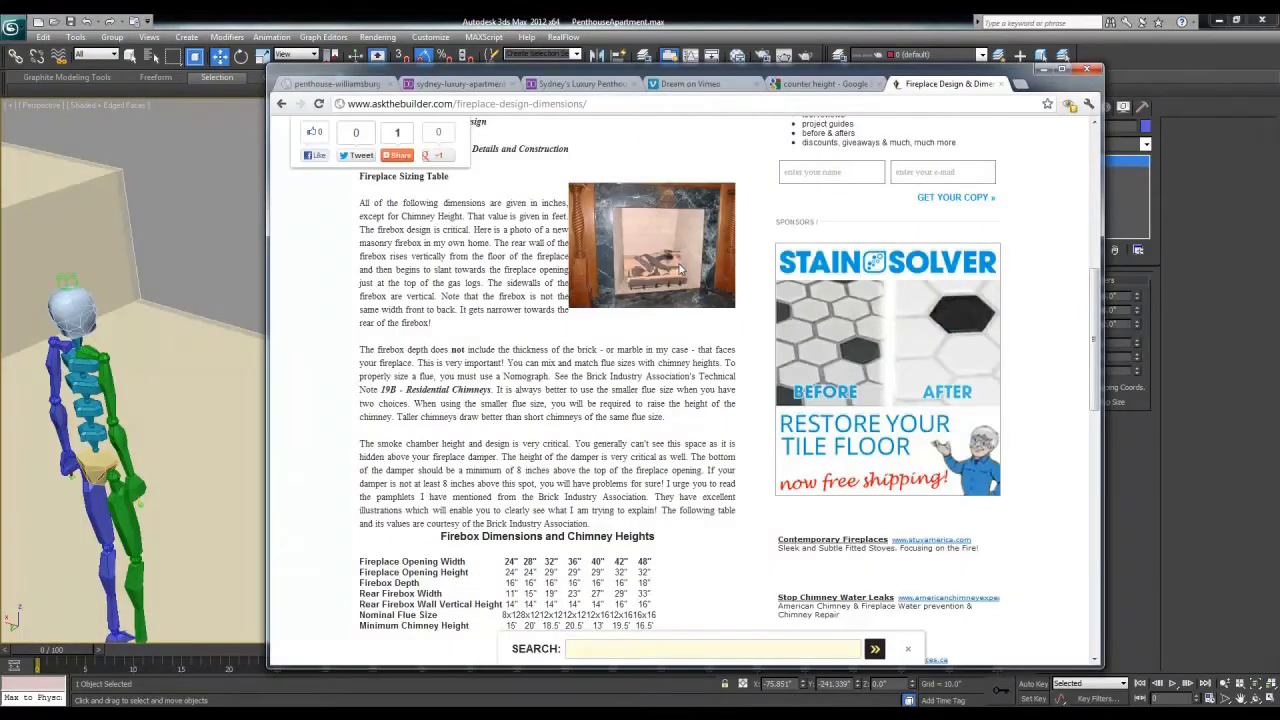
key(alt+Tab)
alt+middle_drag(560, 385, 586, 369)
key(alt+Tab)
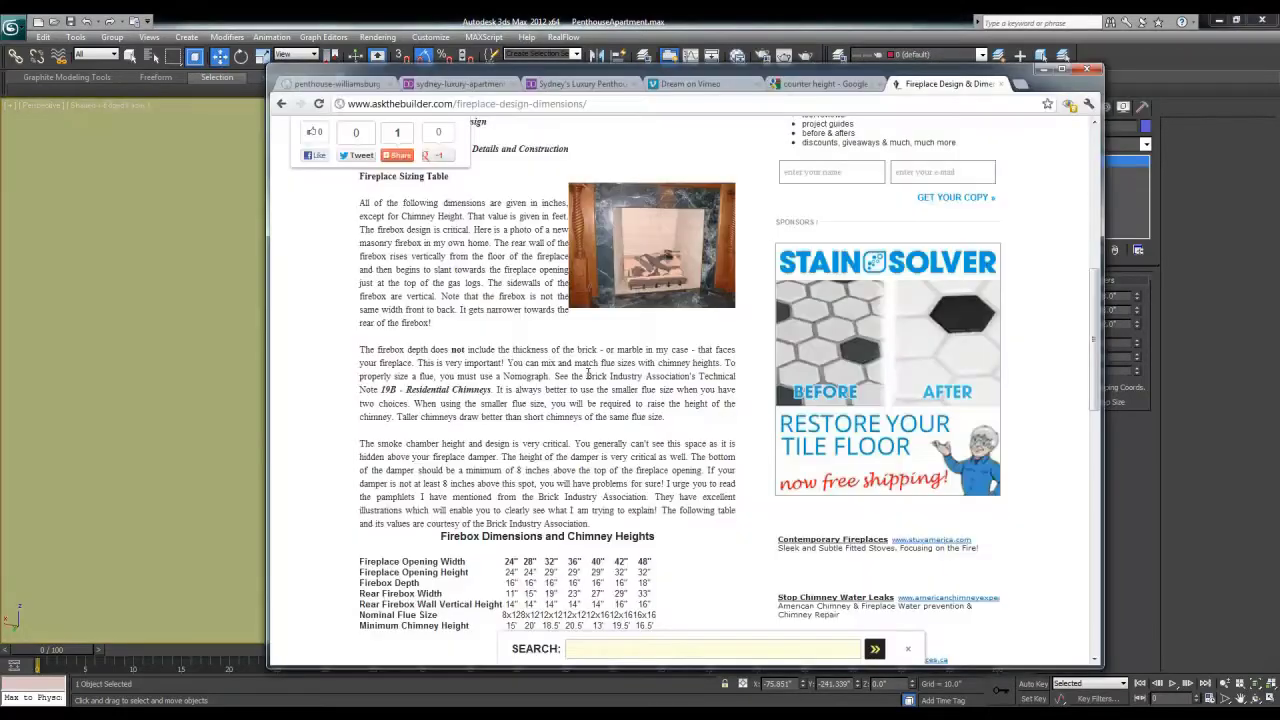
click(690, 84)
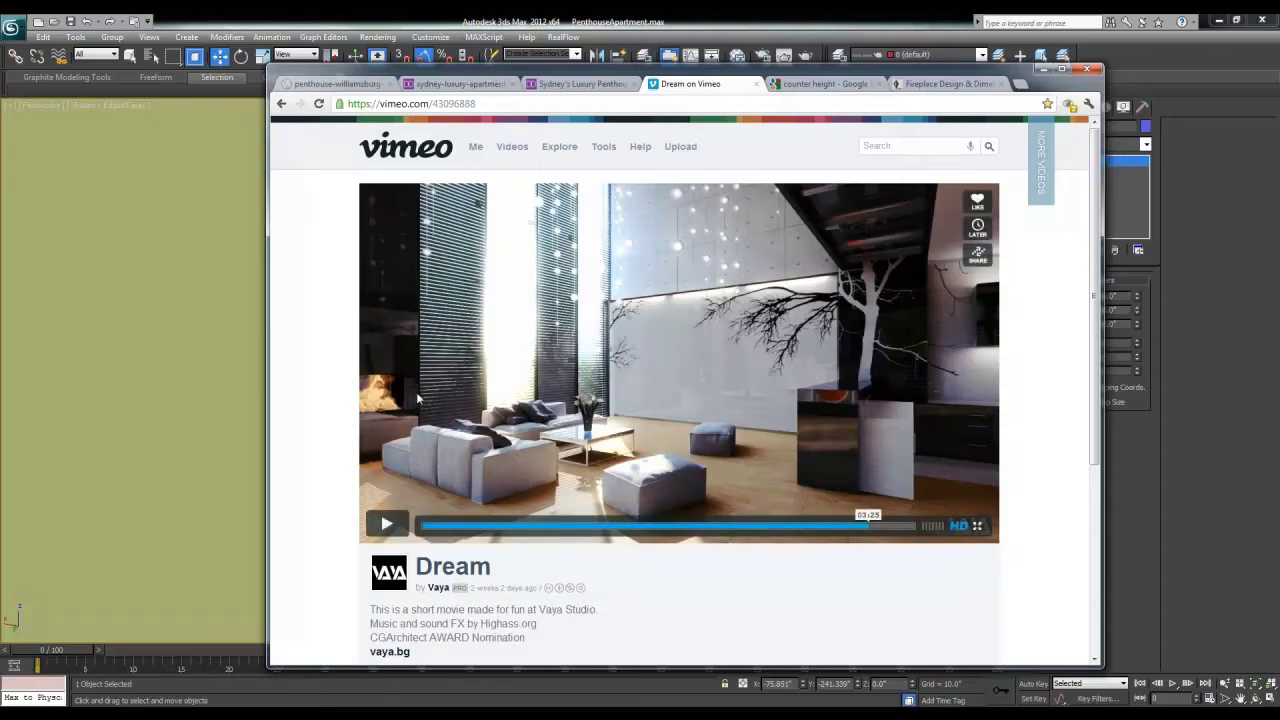
key(alt+Tab)
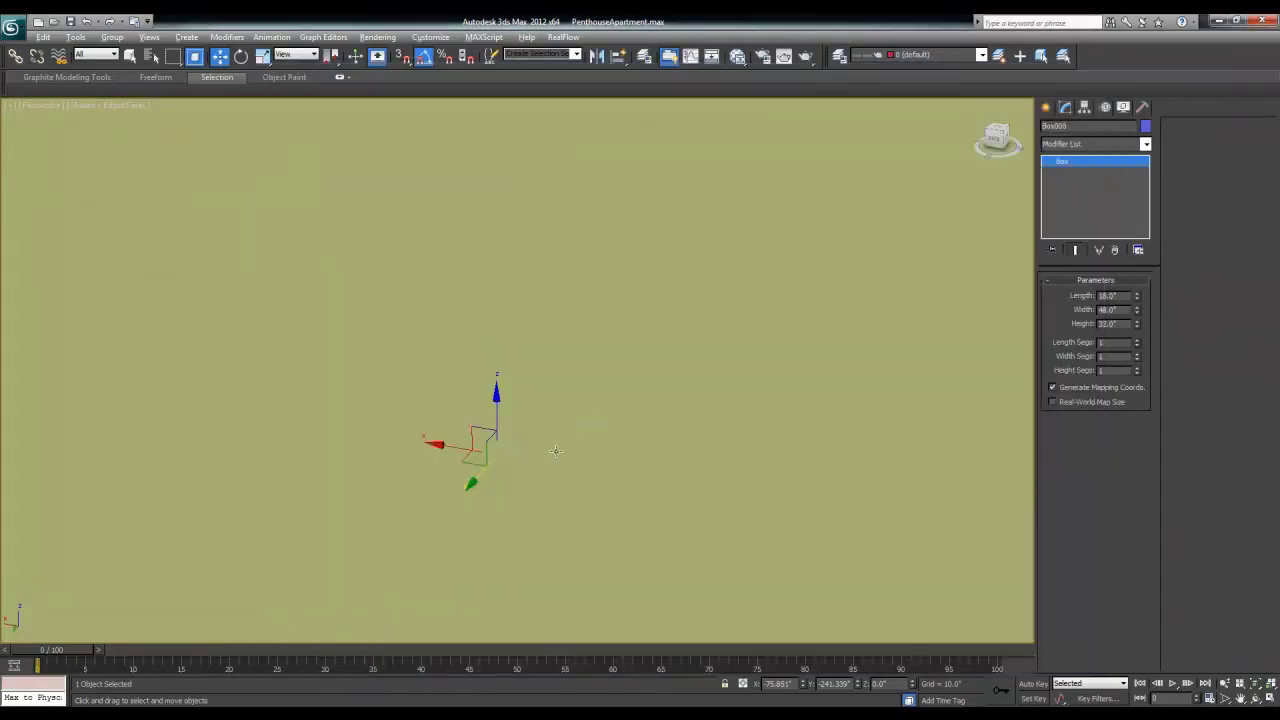
scroll(556, 451, down, 5)
alt+middle_drag(526, 457, 553, 441)
key(alt+Tab)
key(alt+Tab)
Step: Select the apartment wall object and, at its Segment level, the wall segment behind the fireplace box
click(539, 346)
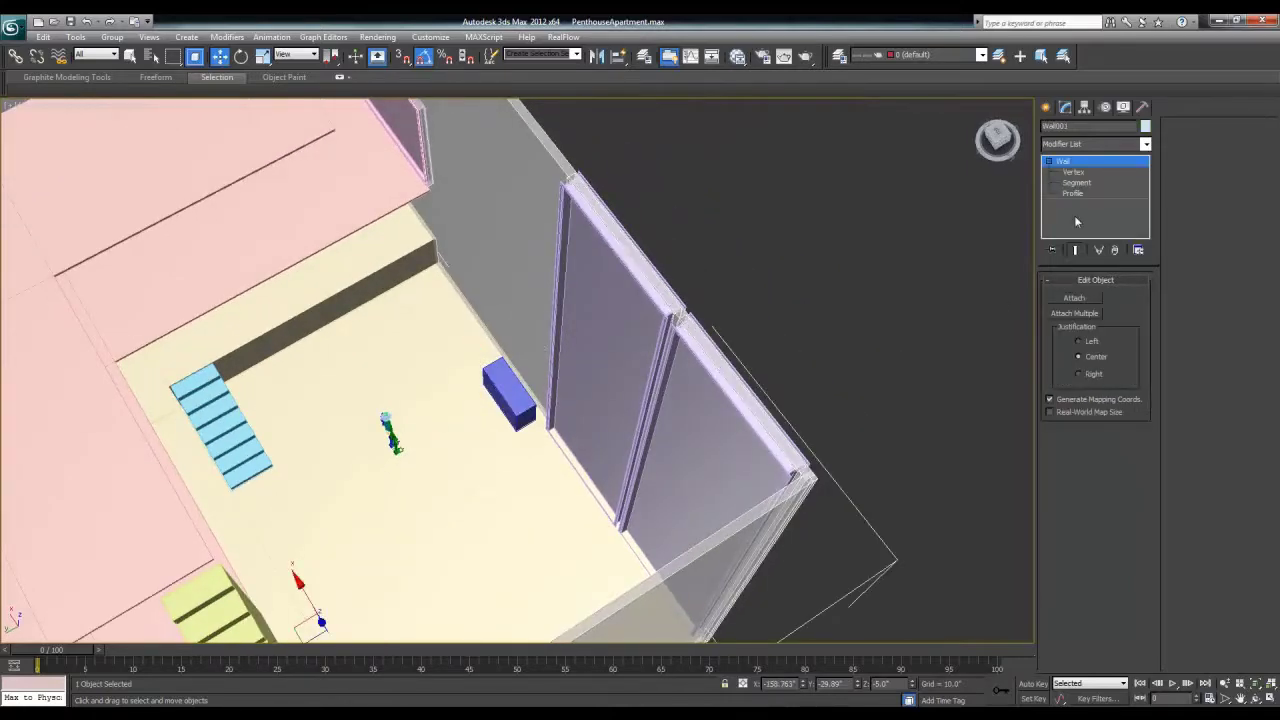
click(1073, 172)
click(1076, 182)
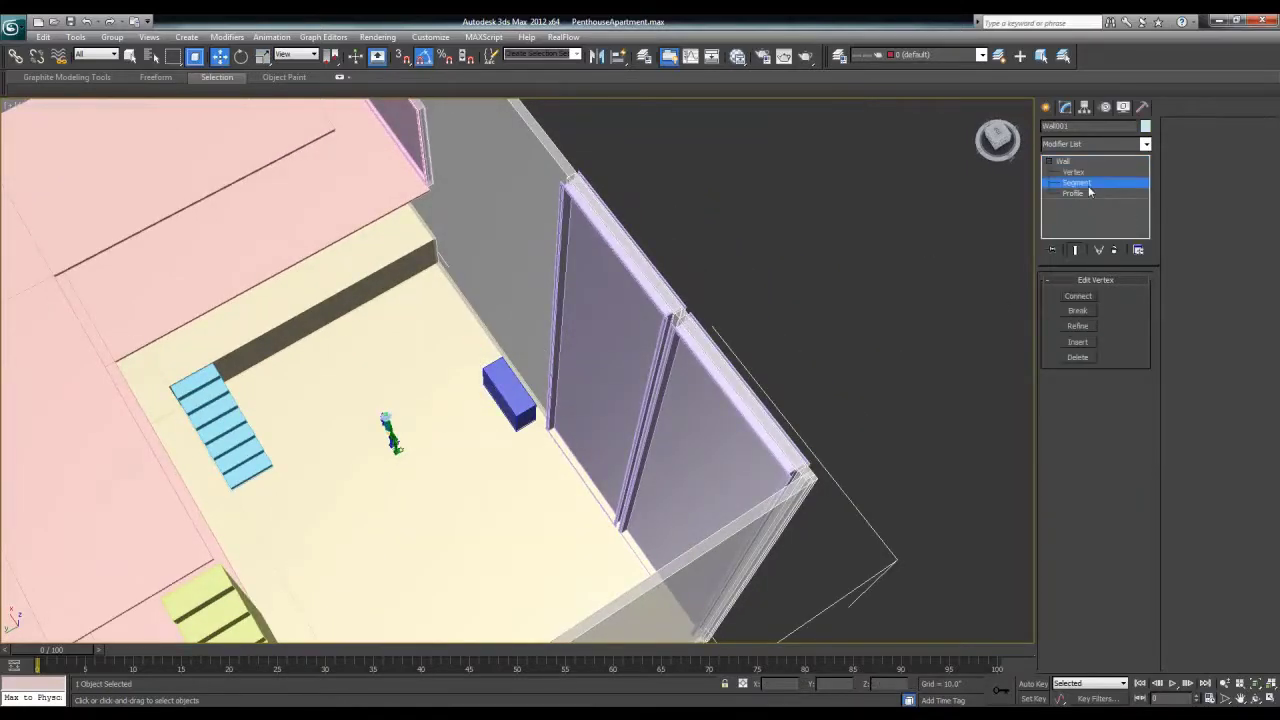
click(530, 398)
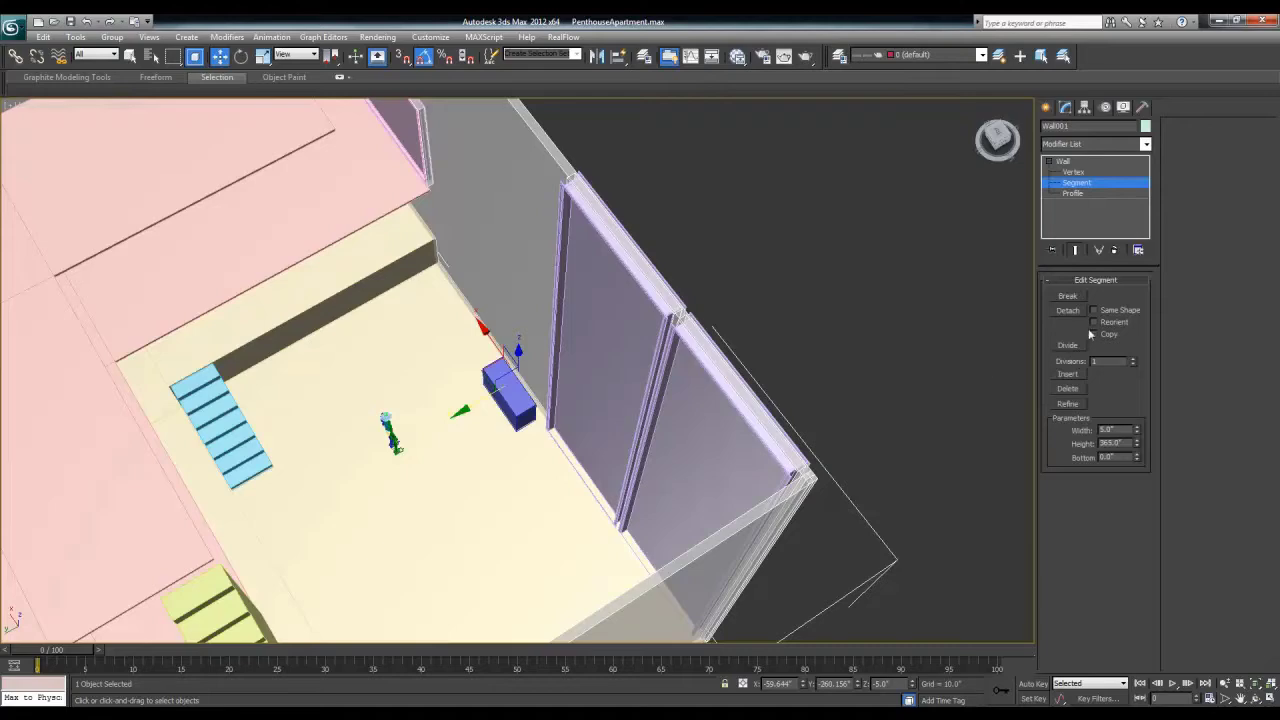
Step: Try to split the wall segment behind the fireplace box with Break and with a Divide of 1 division
click(1071, 296)
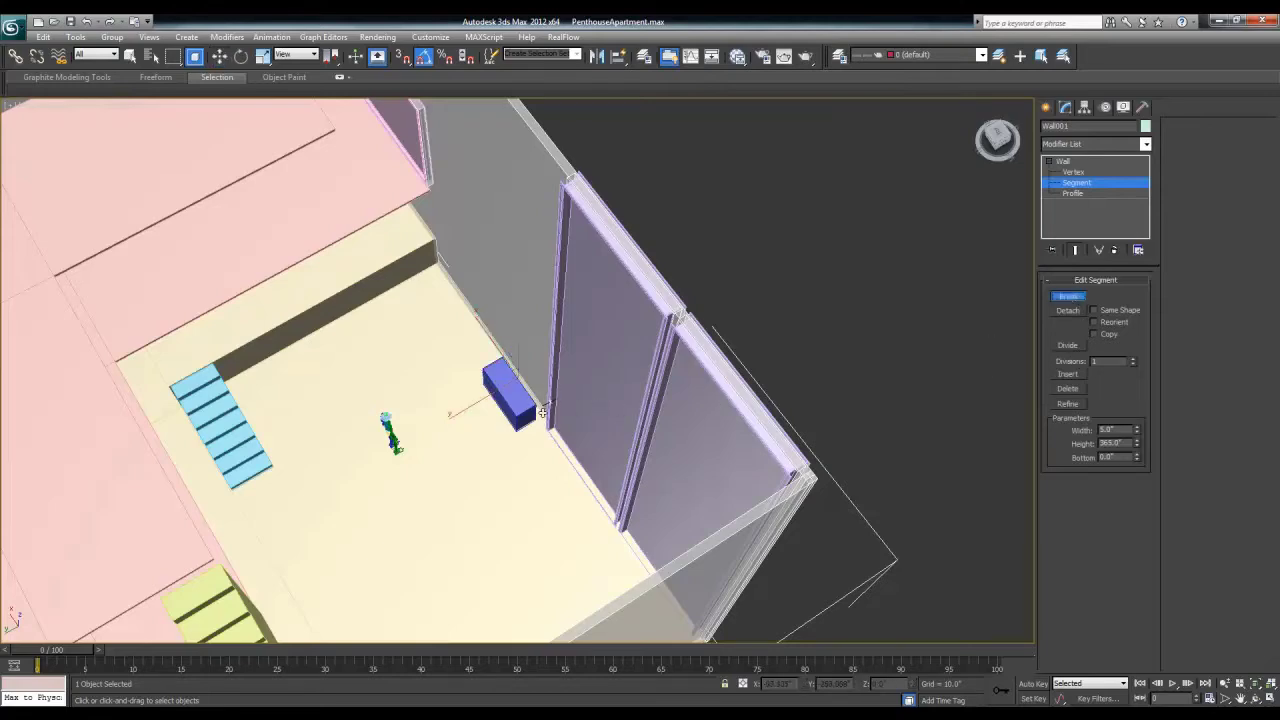
click(543, 390)
alt+middle_drag(522, 365, 690, 427)
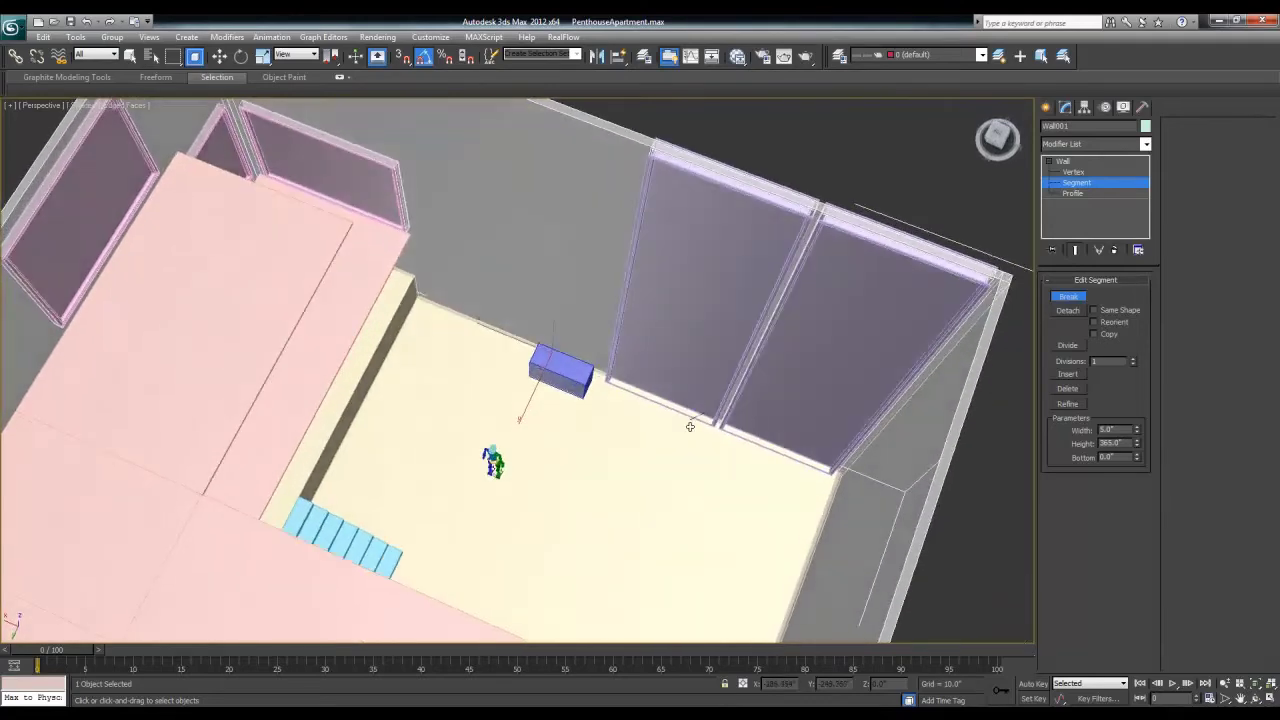
click(1068, 297)
click(1070, 349)
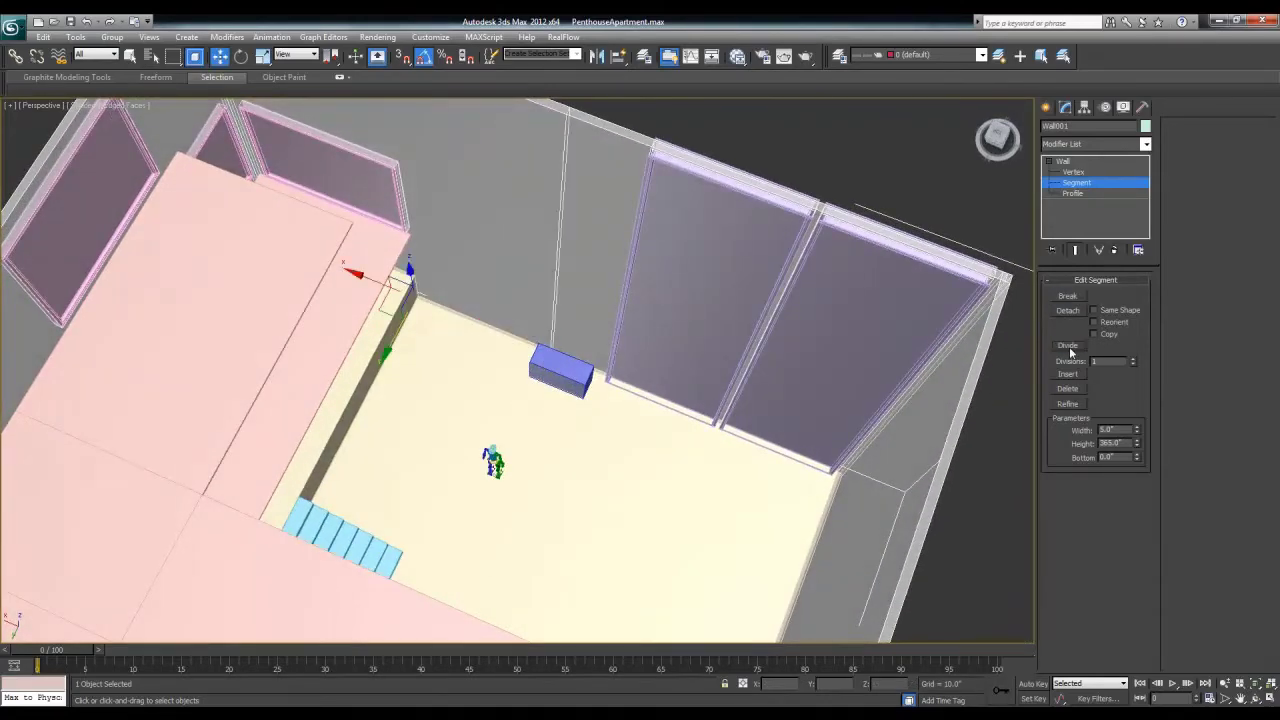
Step: Undo the single division and divide the wall segment behind the fireplace box using 2 divisions
key(ctrl+z)
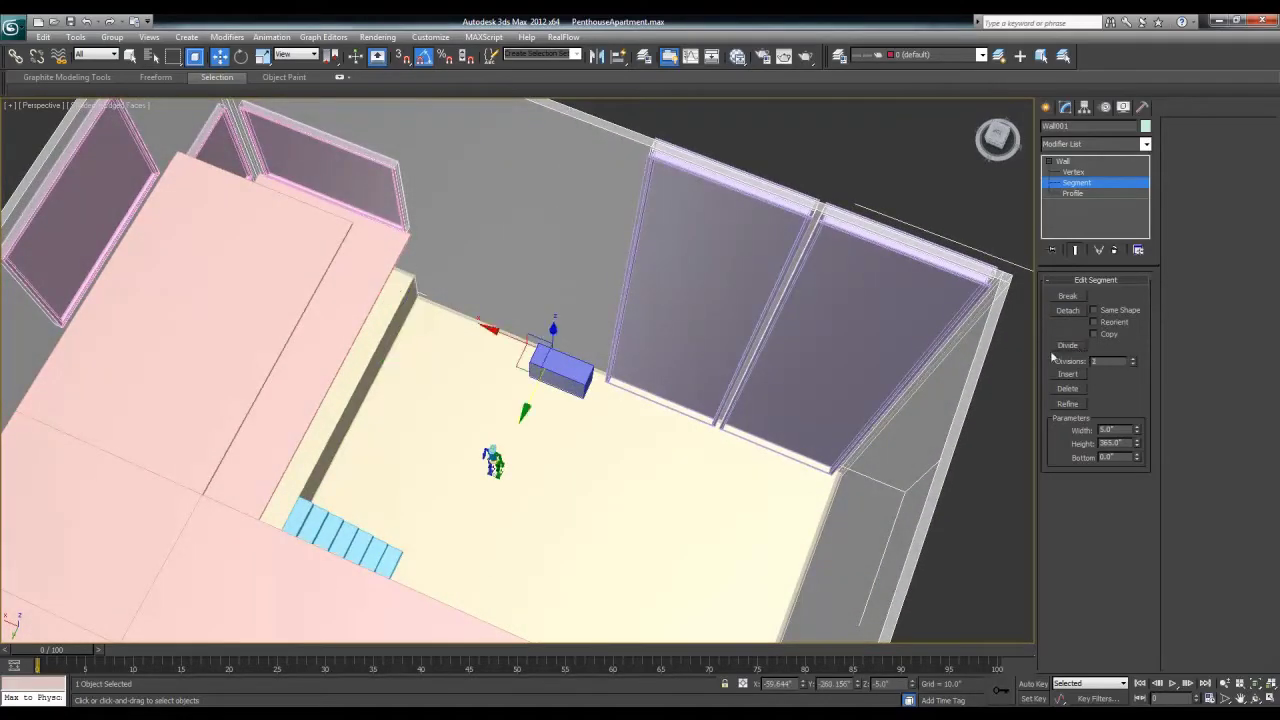
click(1068, 345)
alt+middle_drag(635, 339, 626, 391)
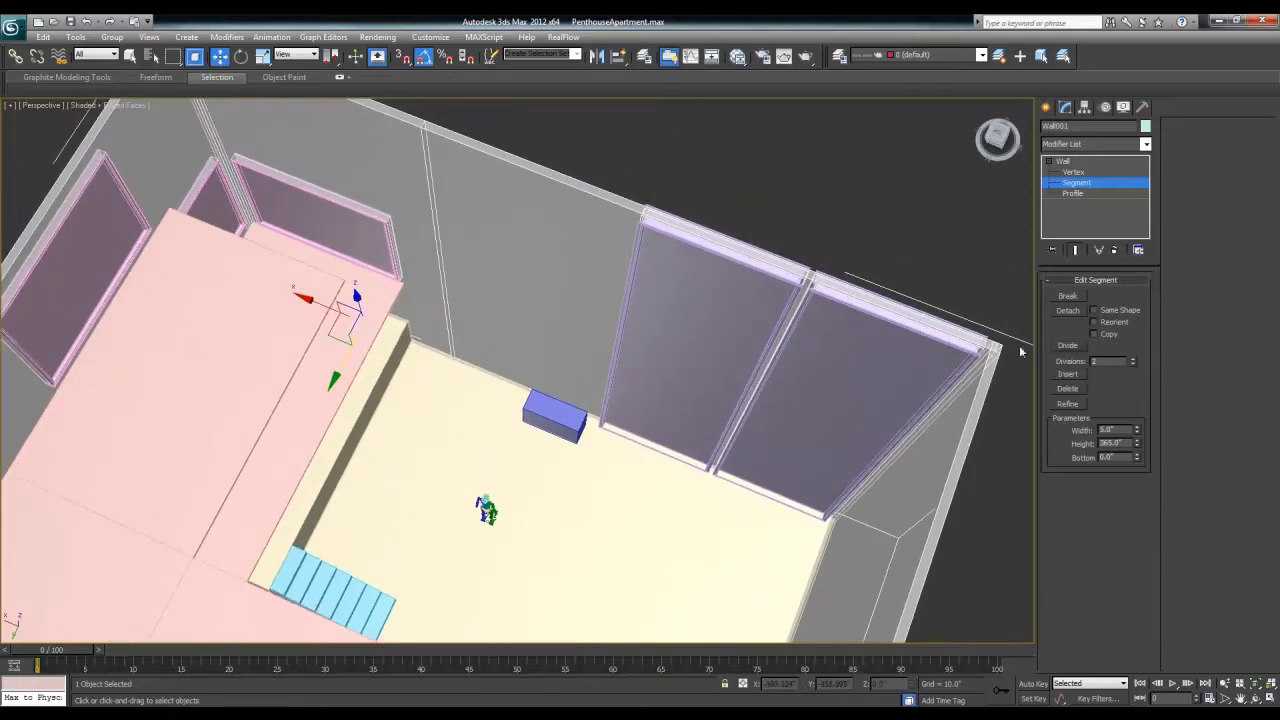
Step: At the wall's Vertex level, move the division vertex nearest the windows along the wall to about X -112", beside the fireplace box
key(1)
drag(798, 498, 798, 497)
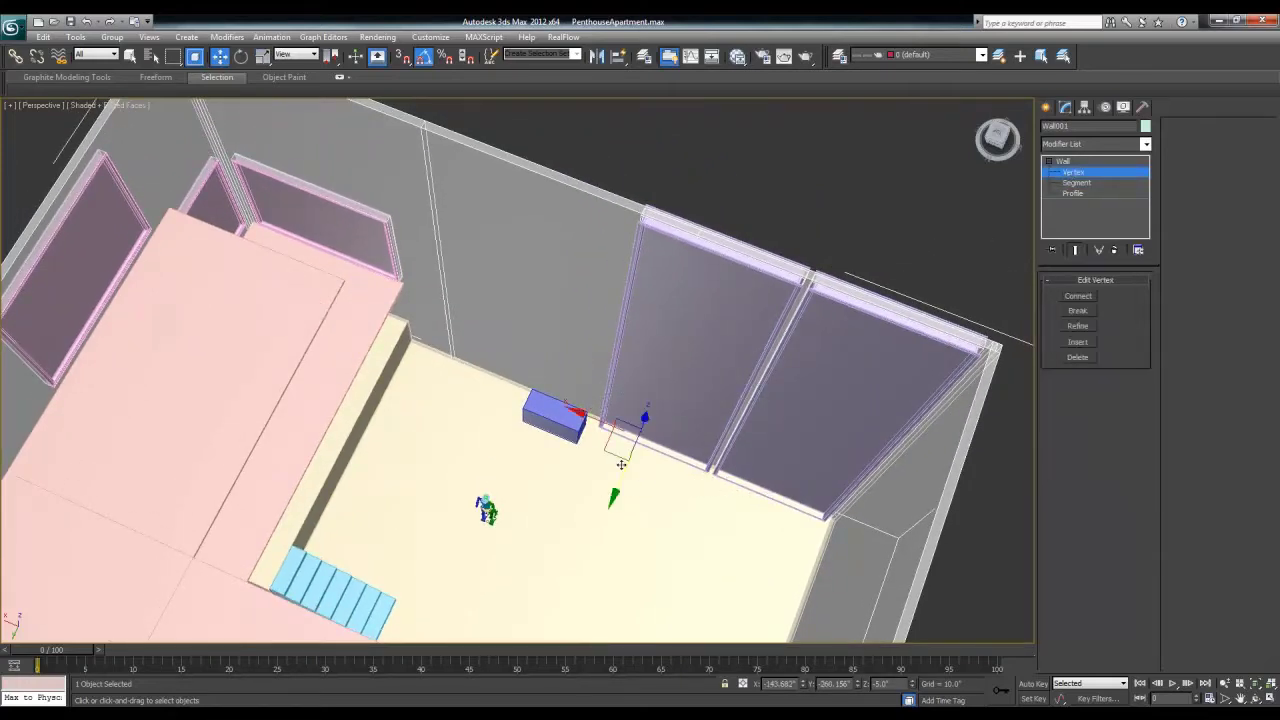
drag(550, 404, 540, 382)
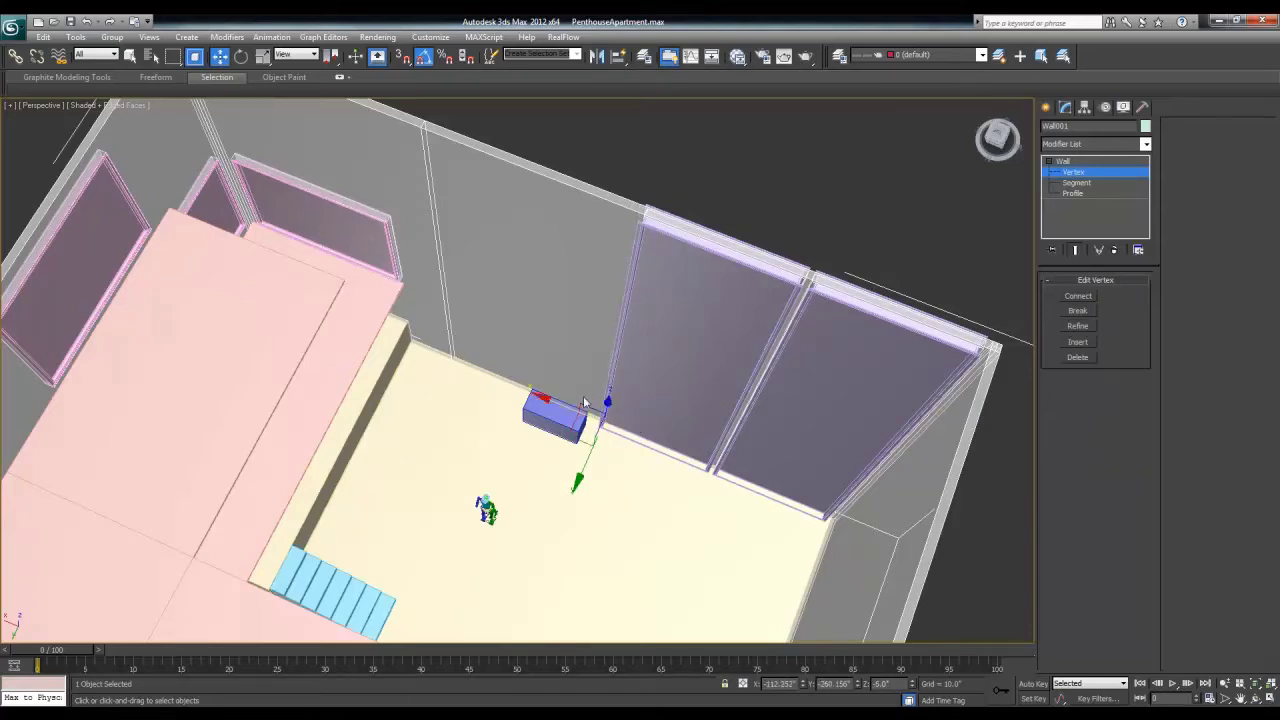
Step: Move the other wall division vertex past the fireplace box and outward to about X -113", Y -330", forming a jog beside the windows
click(433, 353)
mouse_move(438, 356)
alt+middle_down()
mouse_move(464, 393)
mouse_move(443, 362)
alt+middle_up()
drag(443, 362, 580, 432)
alt+middle_drag(451, 282, 348, 257)
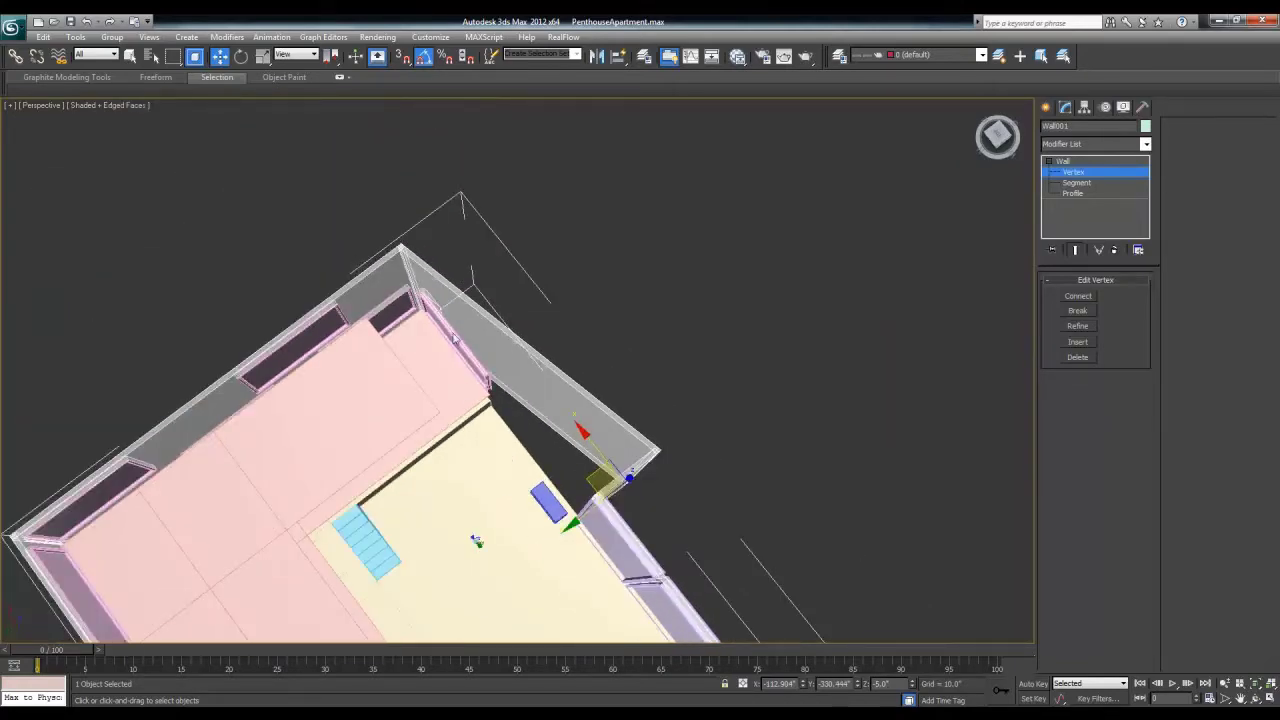
alt+middle_drag(483, 428, 517, 378)
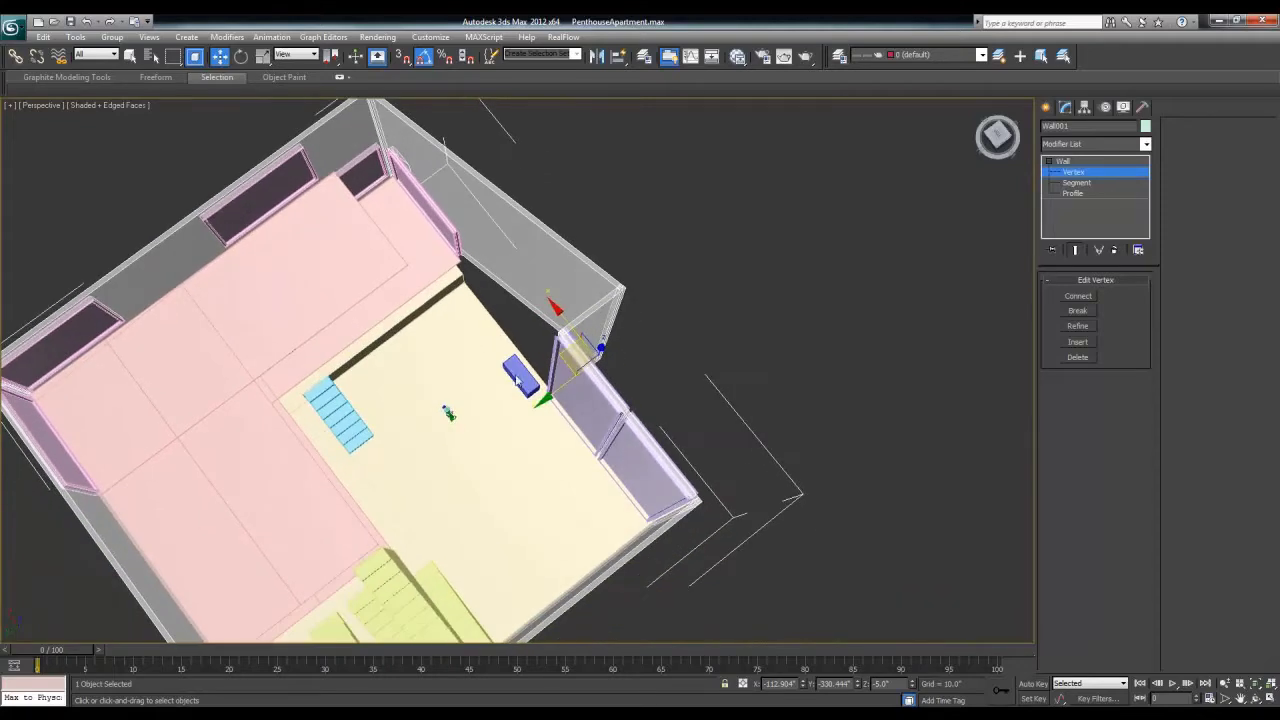
Step: Select the vertices at both ends of the window wall and move them inward along Y in the Top view
drag(650, 460, 540, 375)
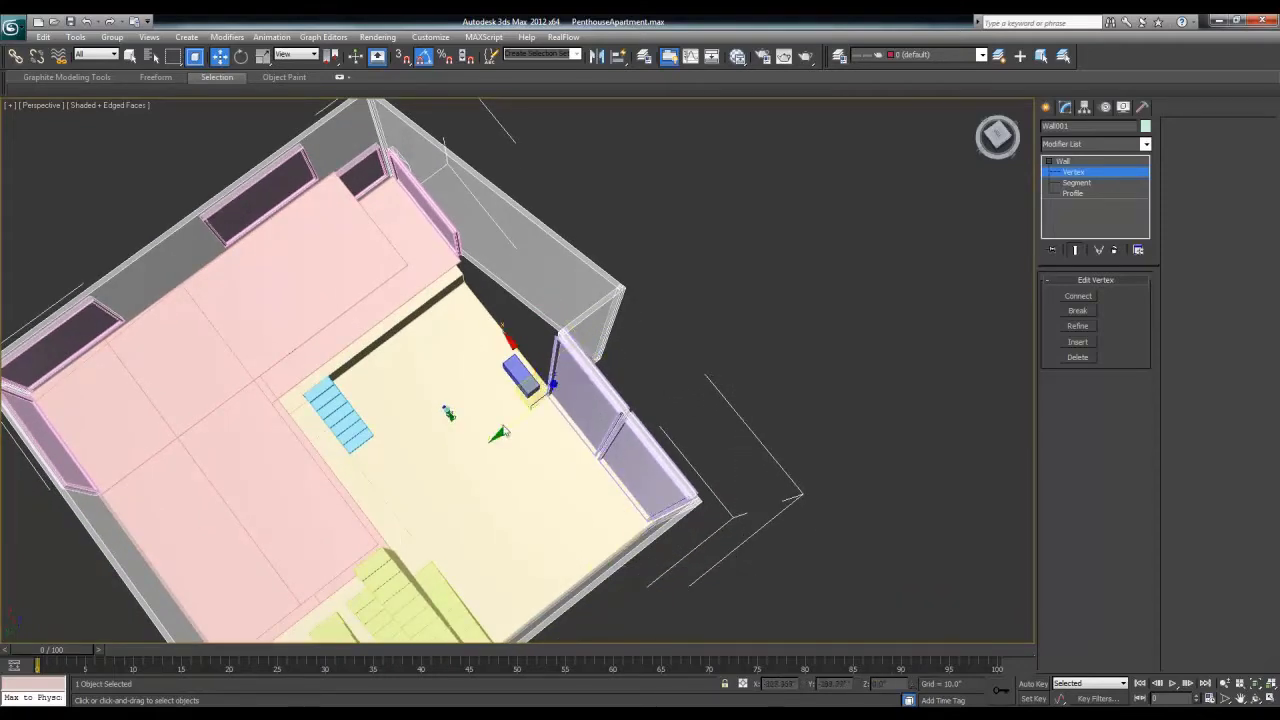
drag(502, 431, 491, 440)
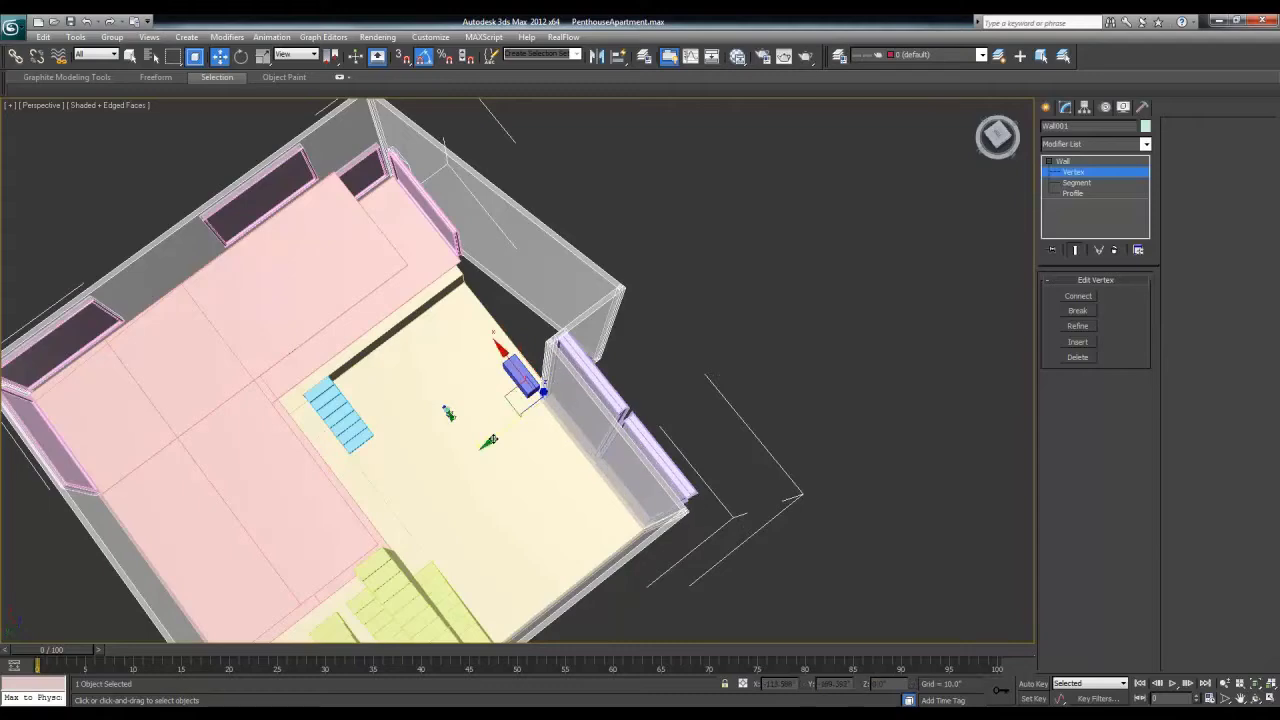
key(alt+w)
middle_drag(337, 160, 337, 206)
key(alt+w)
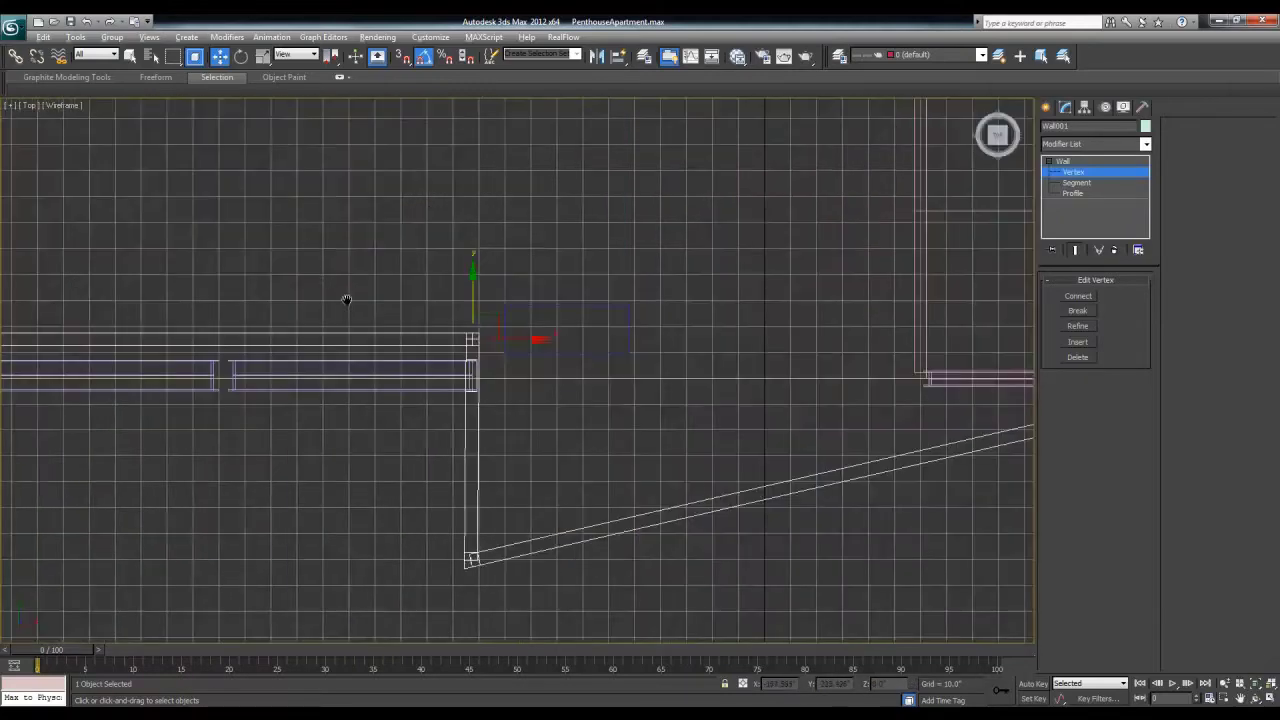
middle_drag(346, 300, 510, 288)
mouse_move(637, 287)
mouse_down()
mouse_move(637, 251)
mouse_move(635, 263)
mouse_up()
middle_drag(685, 437, 596, 435)
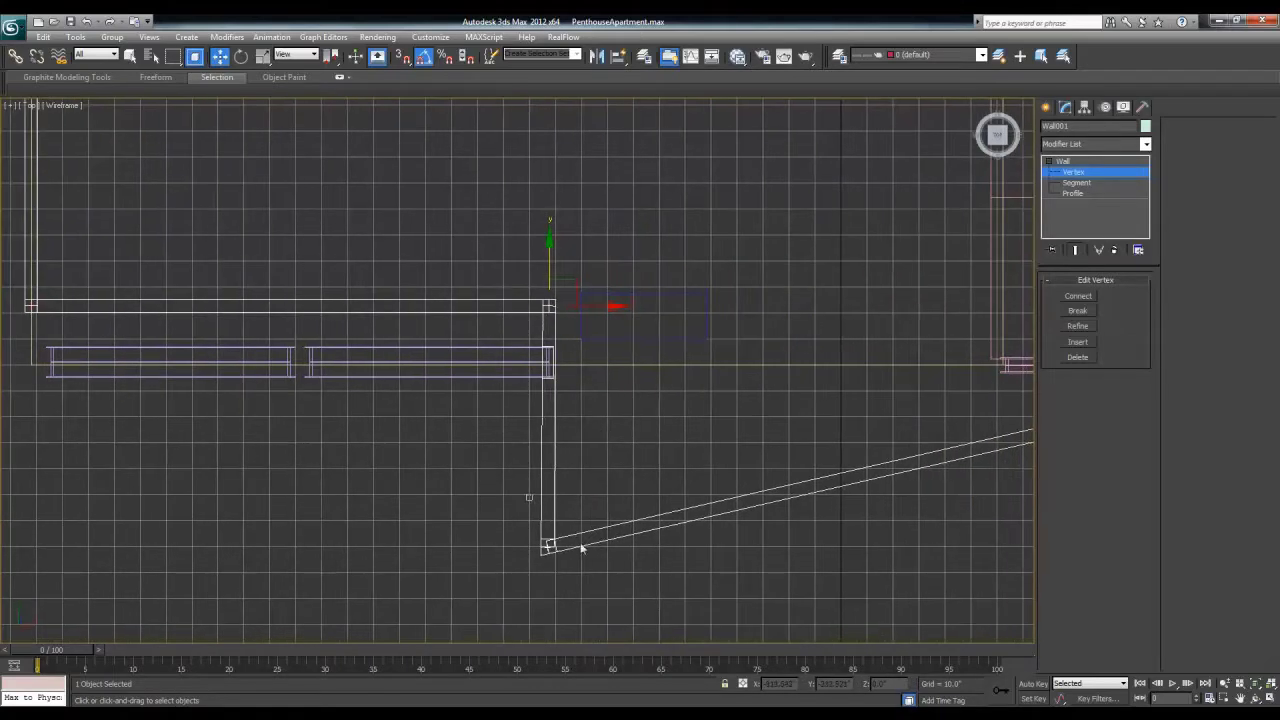
Step: Snap the jog's outer vertex back to the original wall line, directly in line with the window wall's end vertex
click(548, 546)
drag(548, 494, 589, 367)
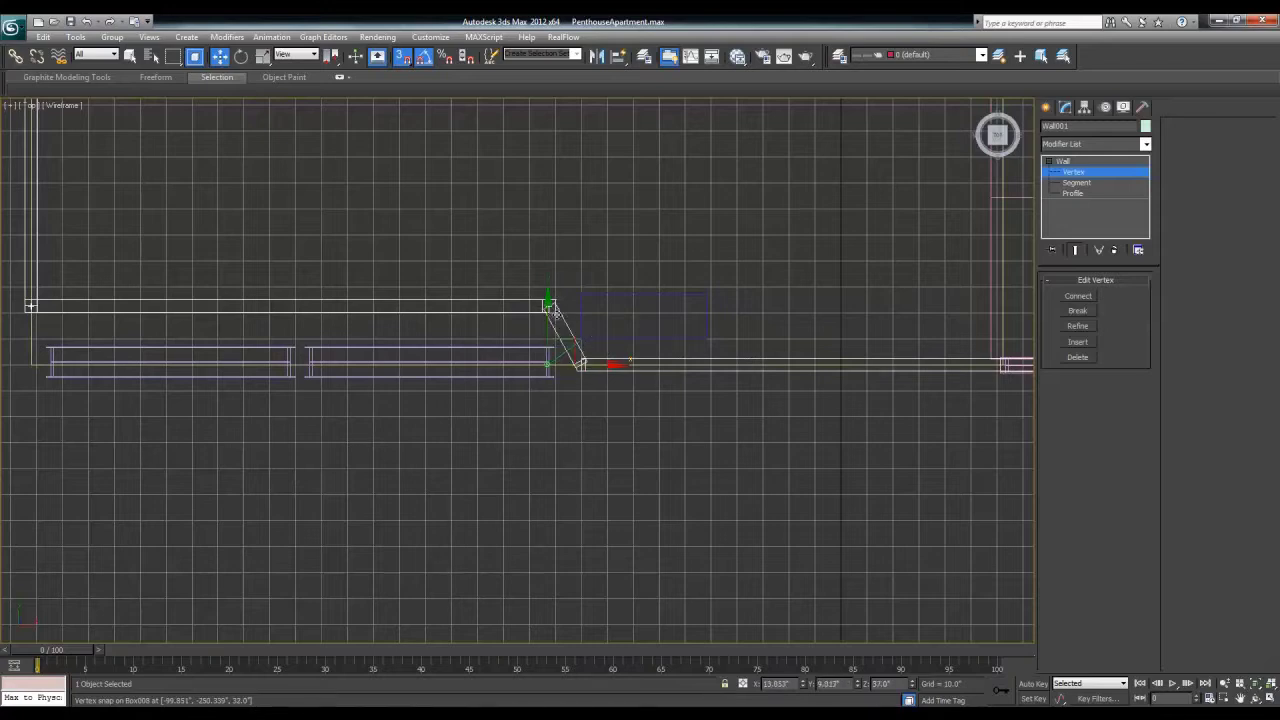
click(517, 464)
middle_drag(518, 464, 526, 473)
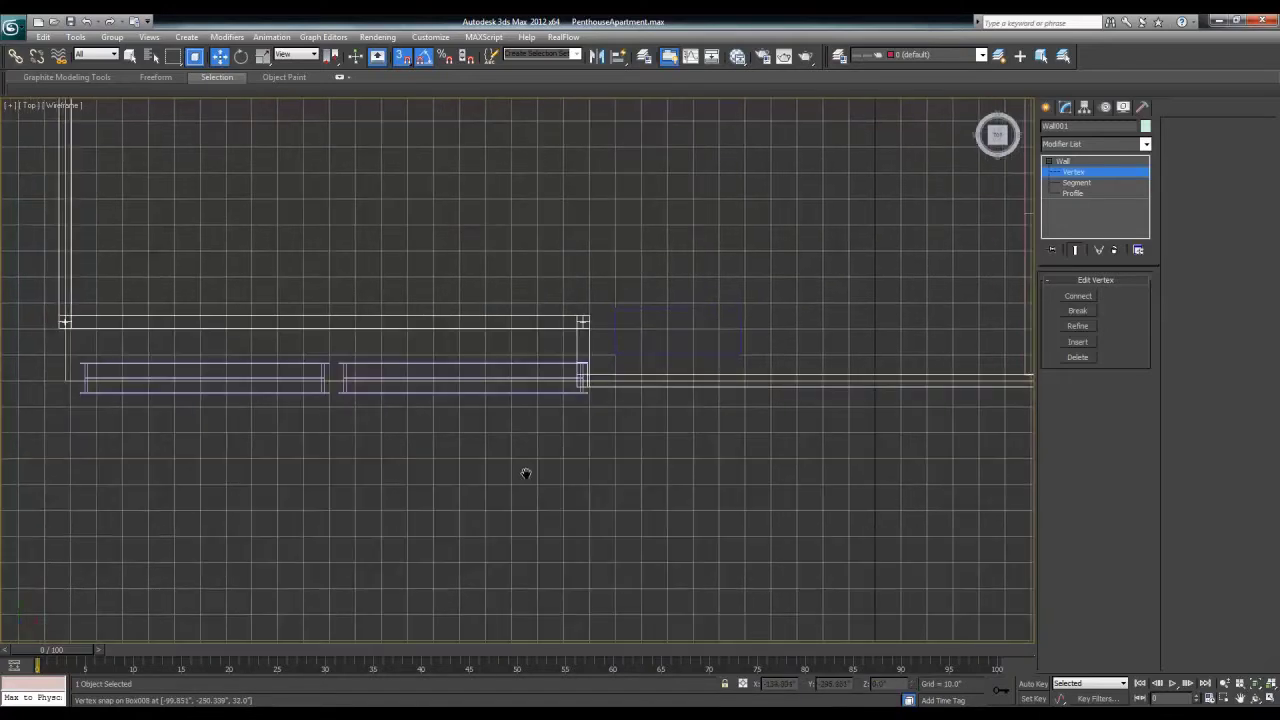
Step: Leave Vertex level, select both tall windows, and move them inward onto the shifted wall with snapping off
click(1094, 160)
click(520, 517)
click(494, 383)
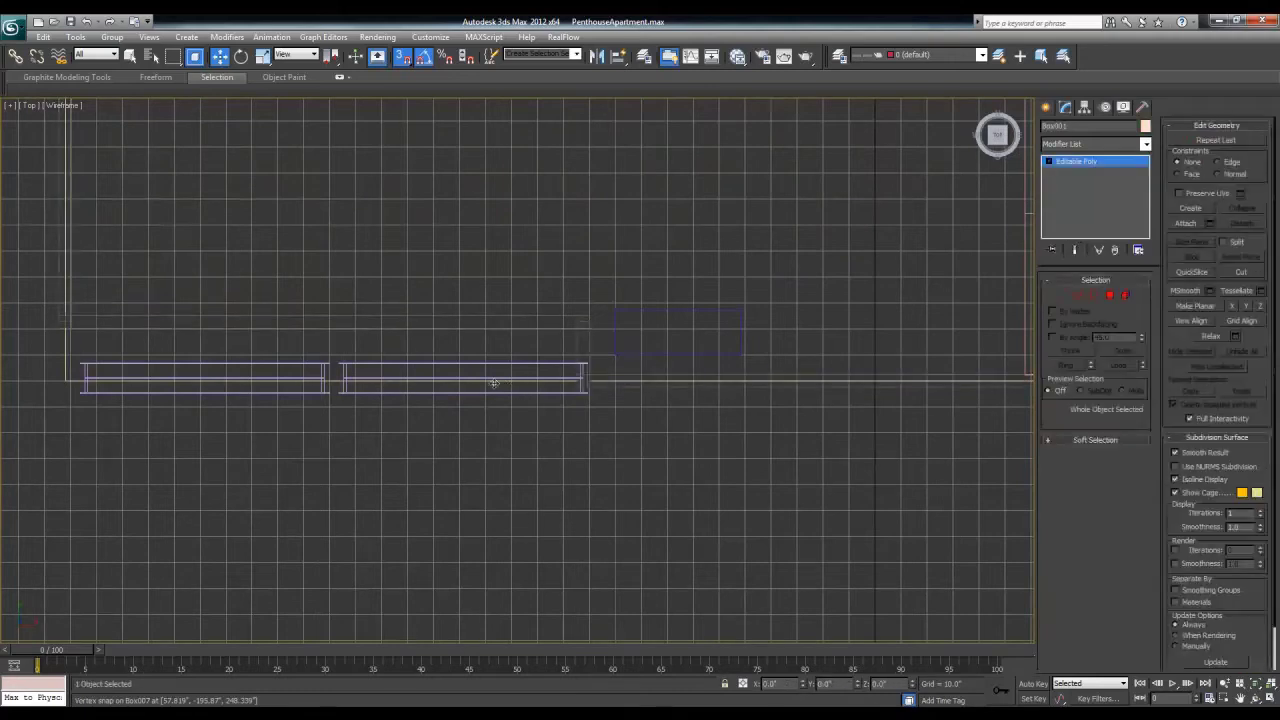
click(389, 367)
ctrl+click(312, 365)
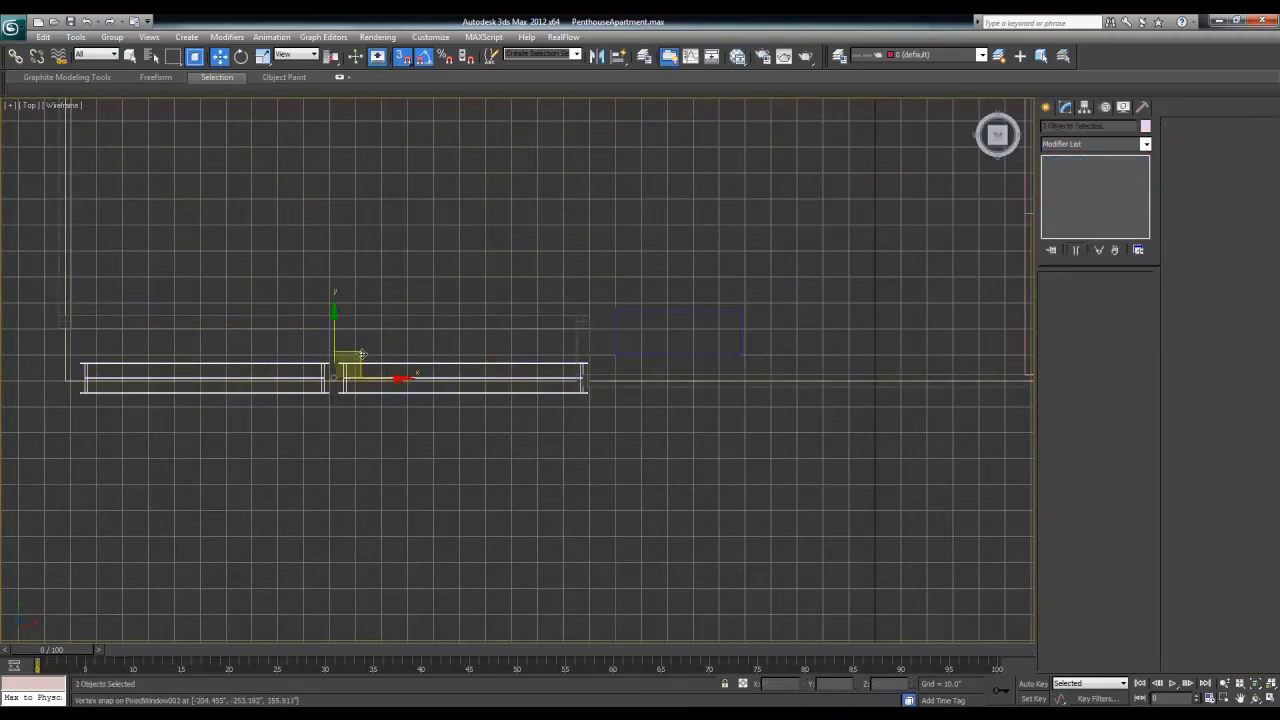
key(s)
drag(356, 352, 342, 298)
key(alt+w)
right_click(645, 507)
key(alt+w)
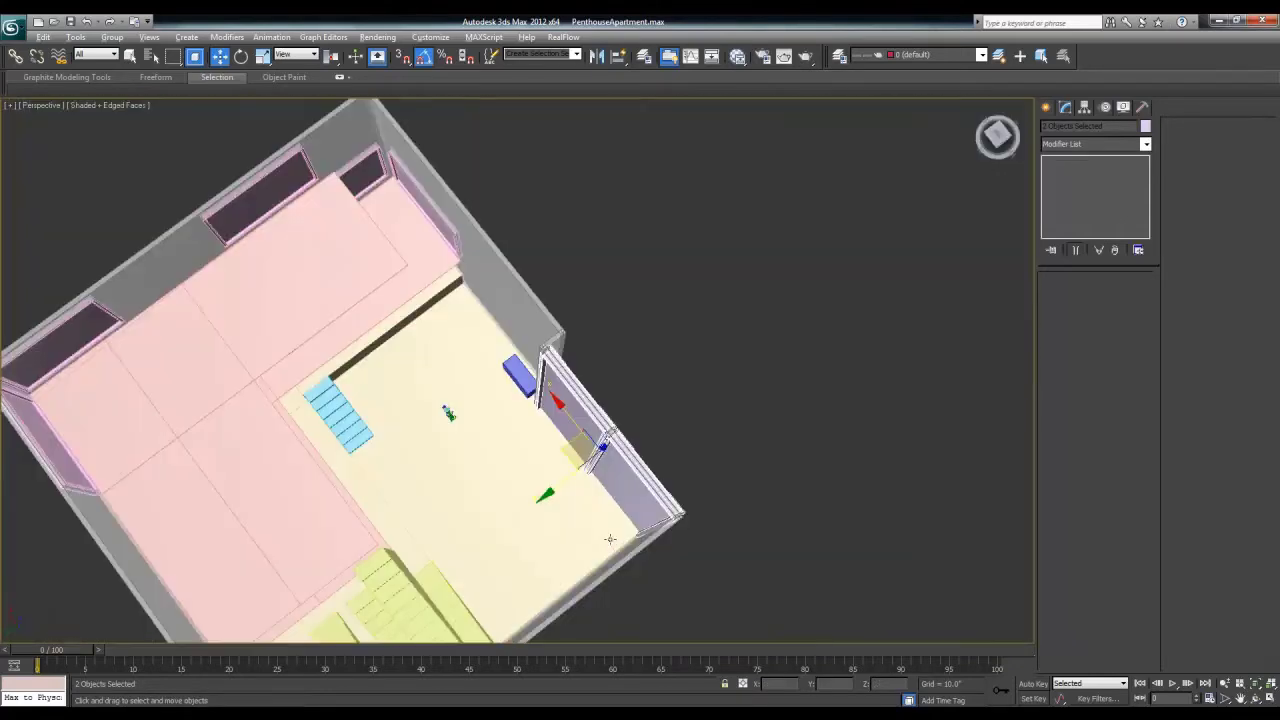
scroll(645, 507, up, 2)
alt+middle_drag(645, 507, 606, 471)
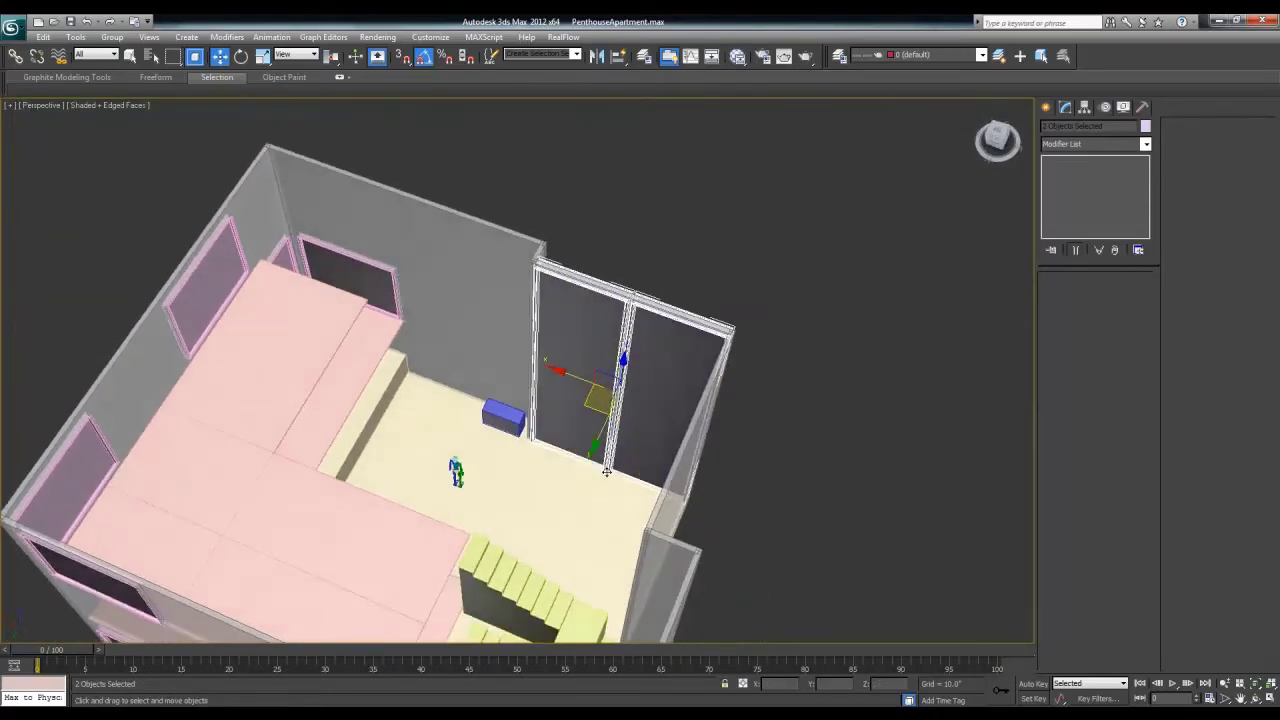
Step: Select the apartment wall again and divide the long segment behind the fireplace box using 2 divisions
click(490, 413)
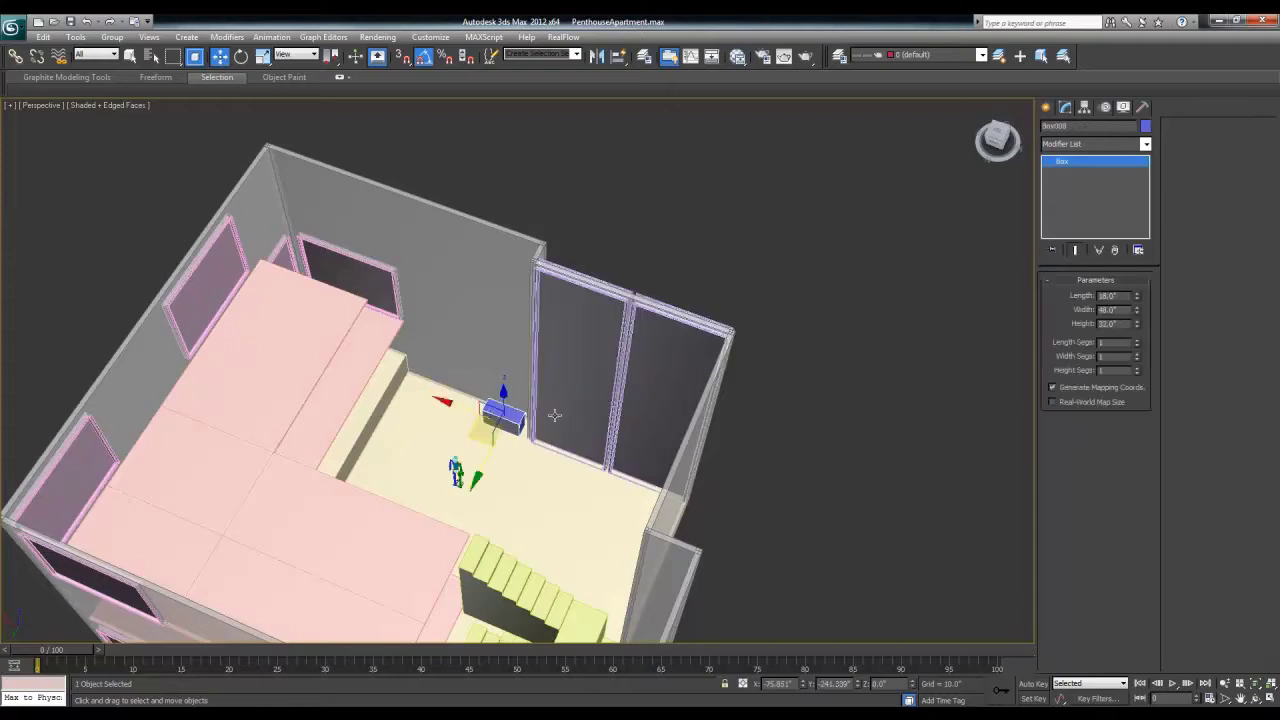
click(464, 354)
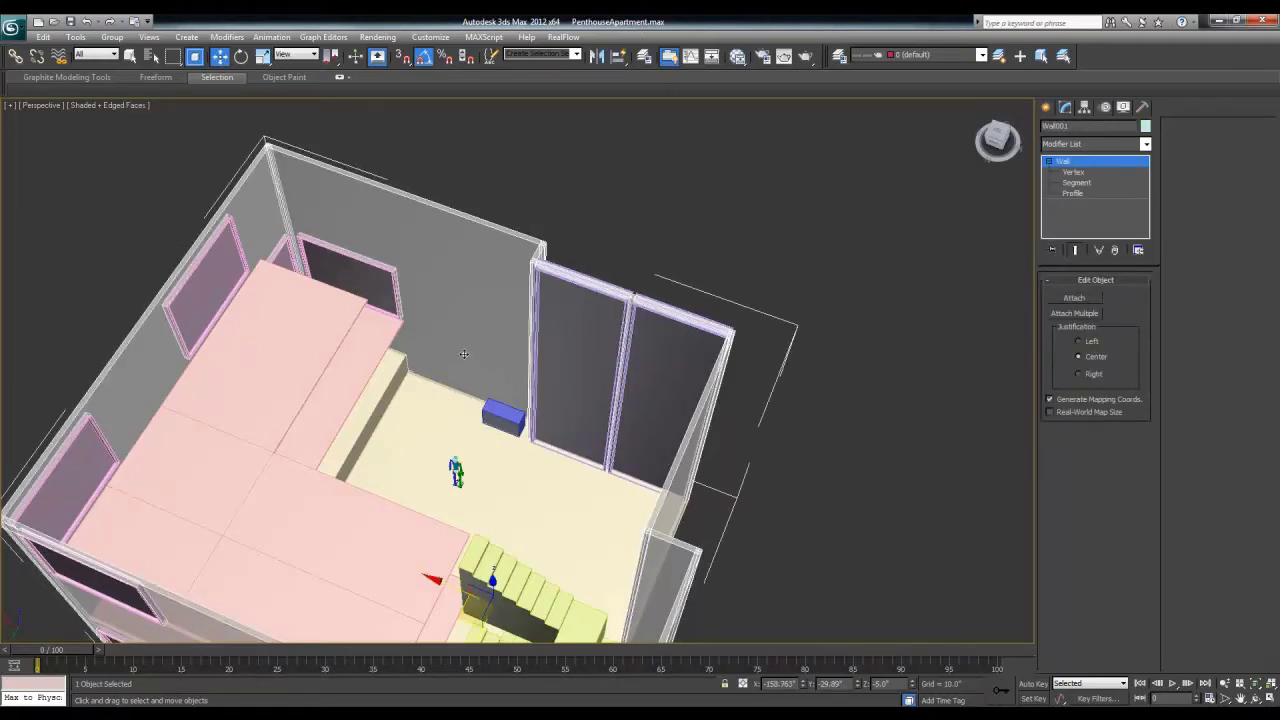
alt+middle_drag(537, 432, 488, 443)
middle_drag(552, 354, 1190, 306)
click(1078, 174)
click(1077, 183)
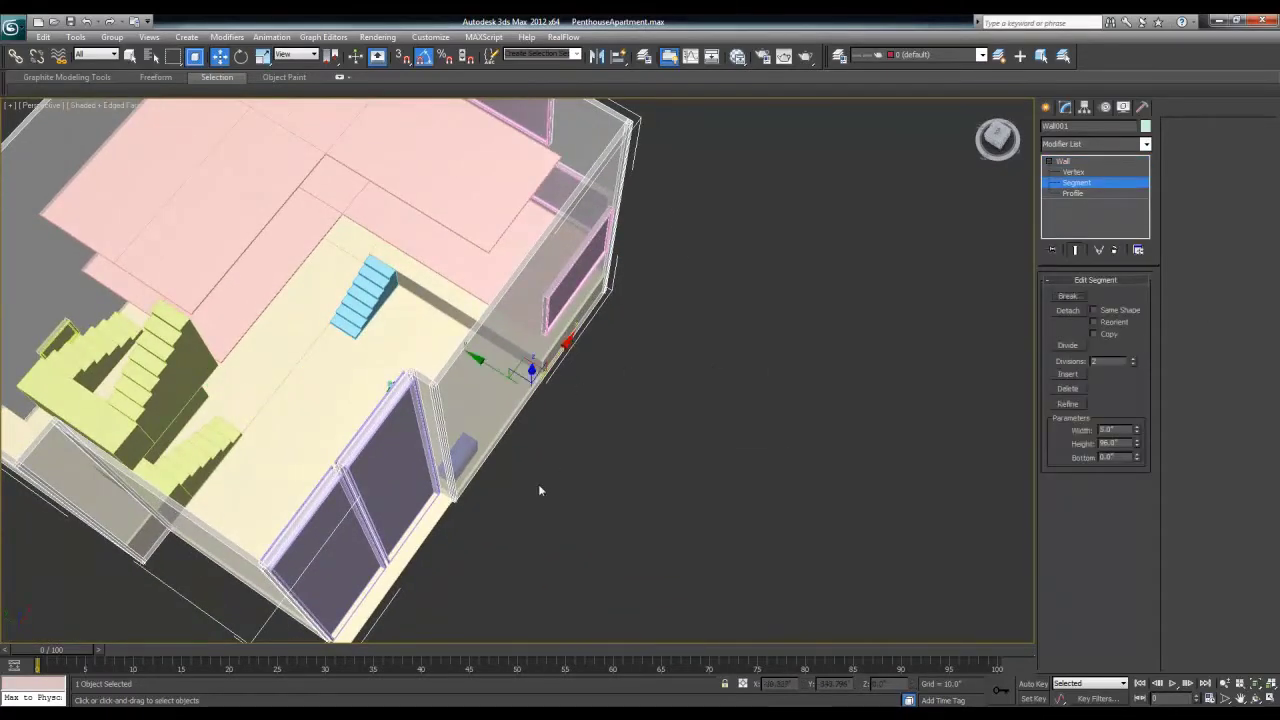
click(521, 404)
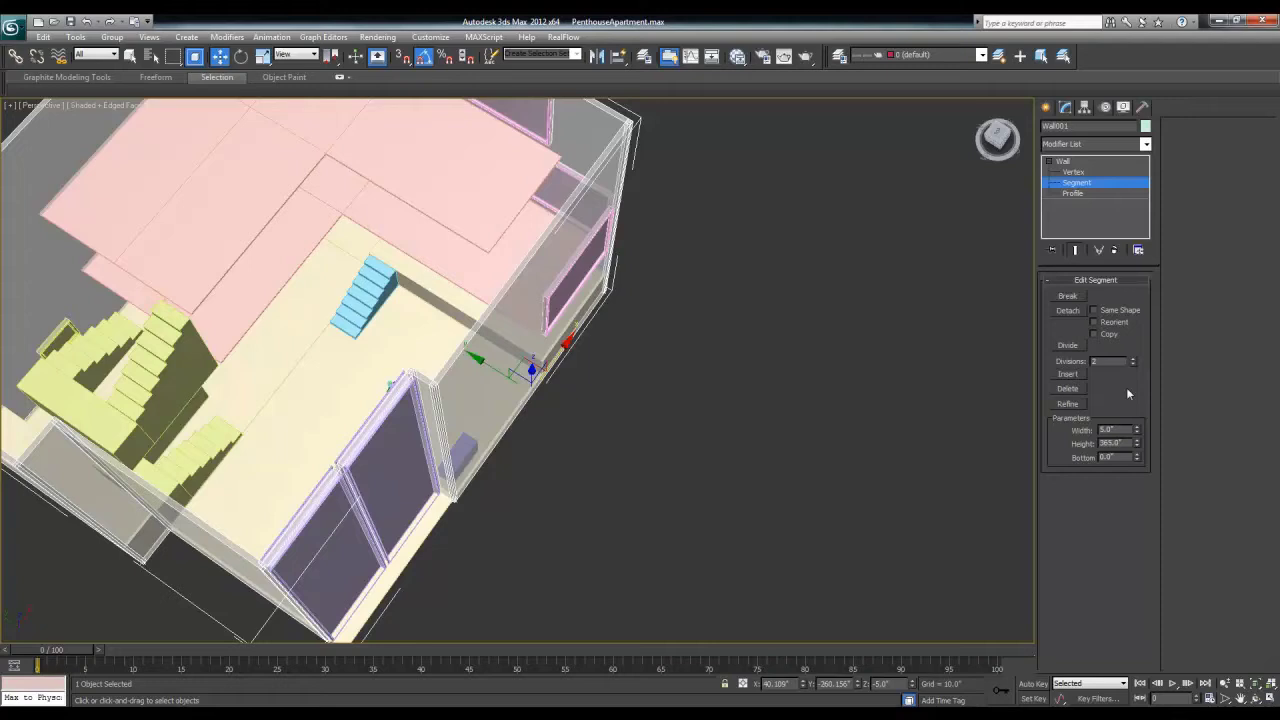
click(1066, 346)
middle_drag(575, 352, 653, 370)
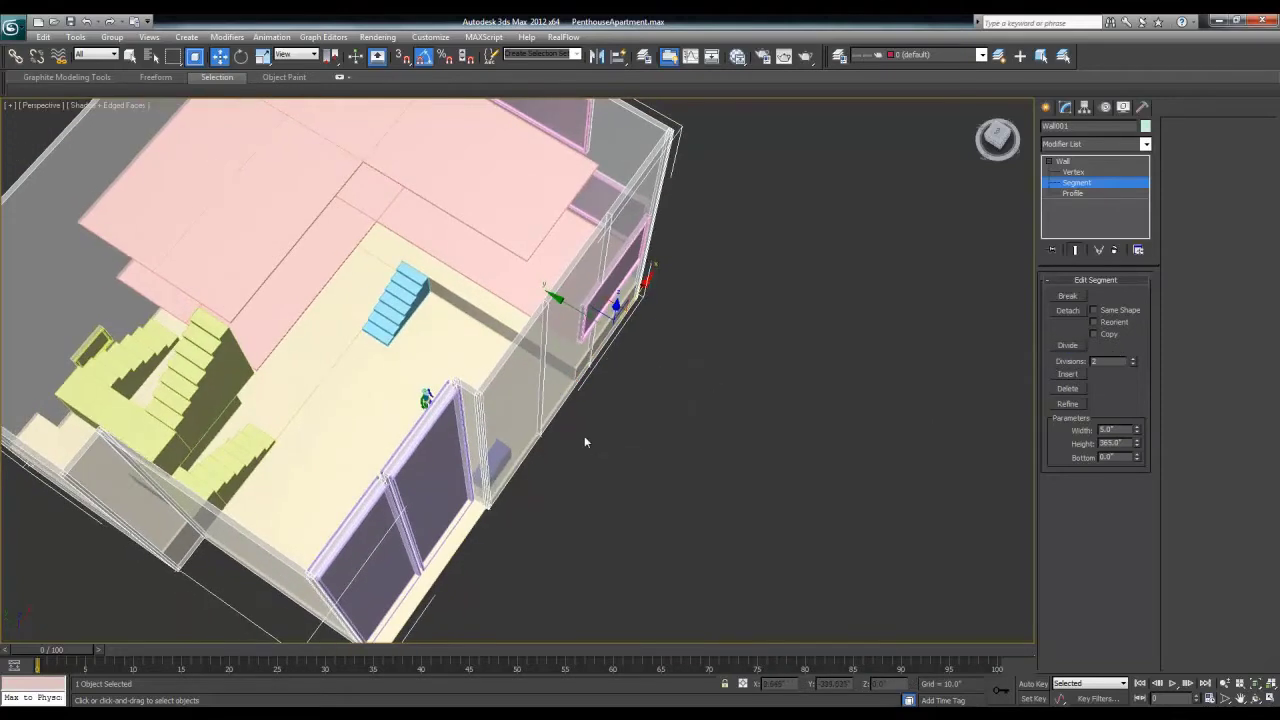
Step: Select the window wall's vertices together with the jog's outer vertex and move them outward
click(1074, 172)
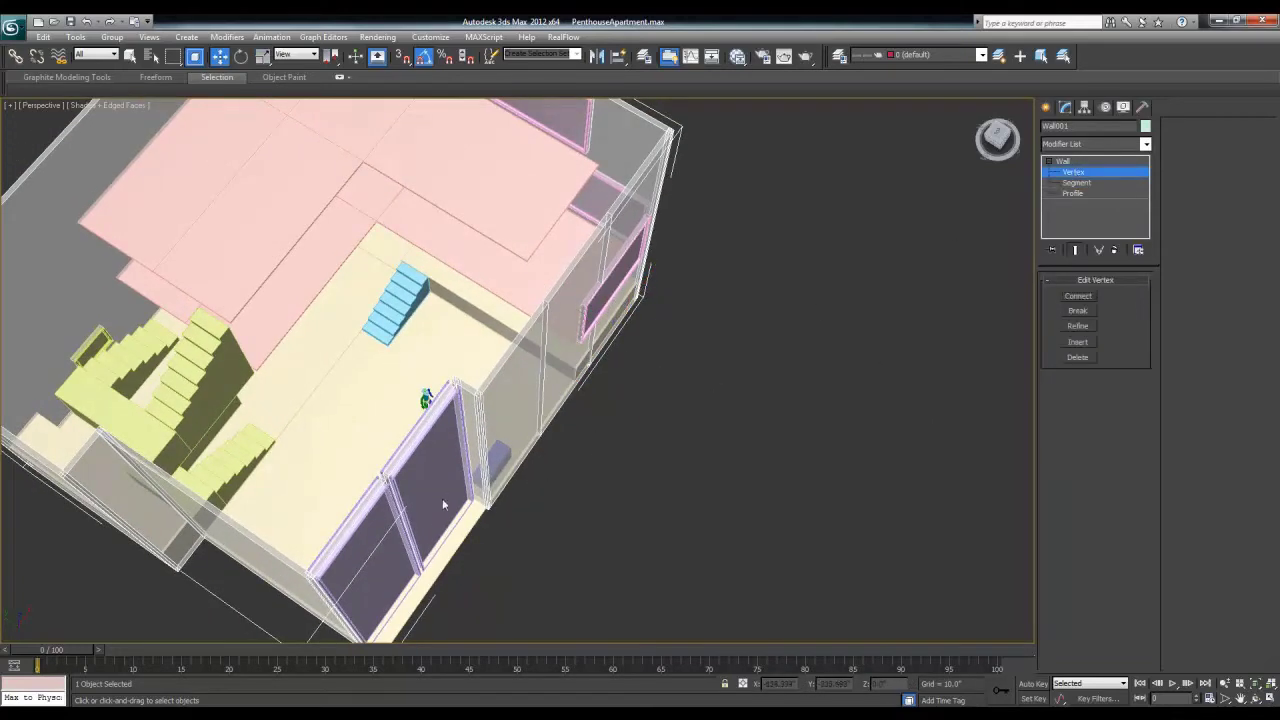
middle_drag(442, 498, 495, 450)
drag(372, 427, 563, 567)
drag(585, 614, 585, 614)
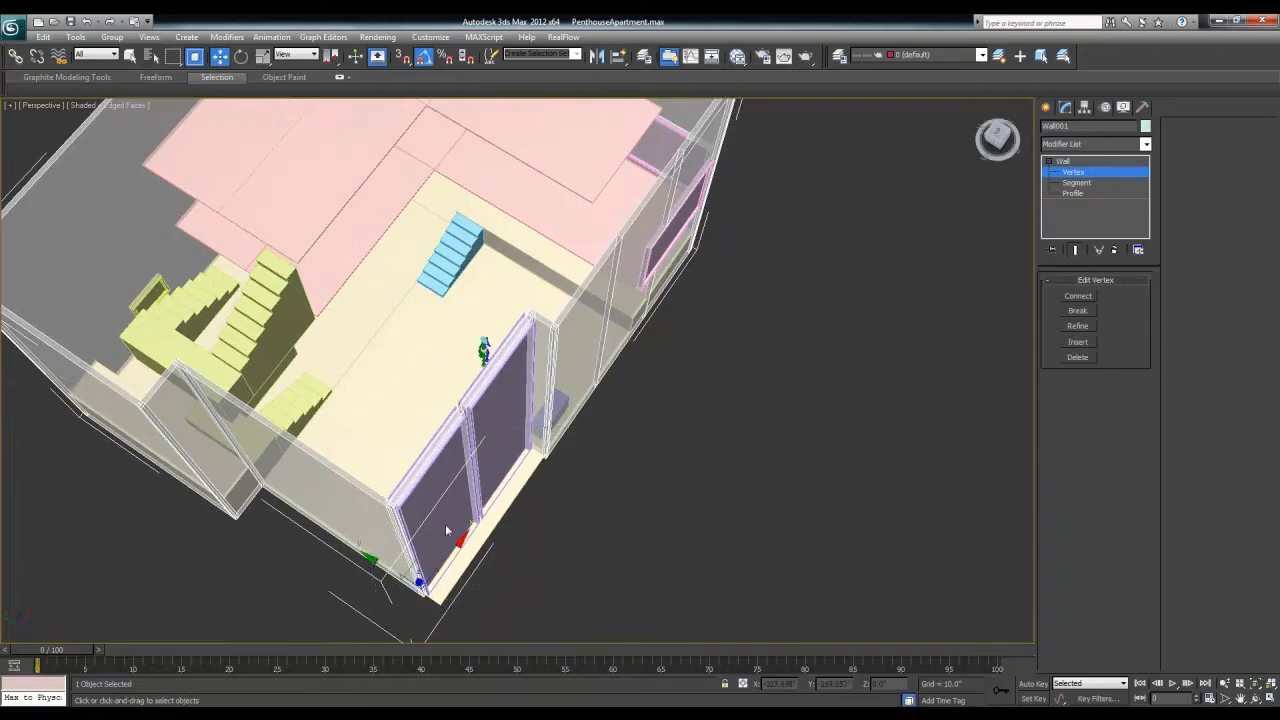
drag(384, 567, 415, 589)
alt+middle_drag(604, 373, 618, 410)
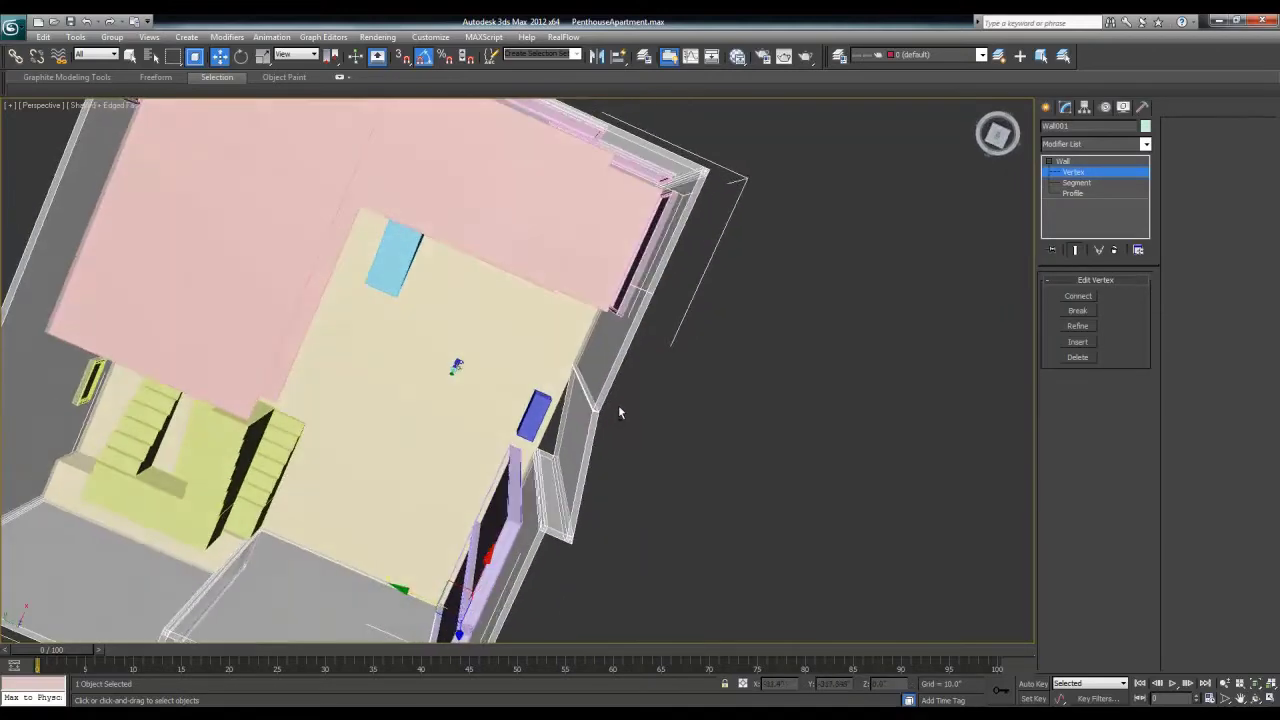
Step: In the Top view, move the nearest new division vertex outward and snap it level with the jog's outer corner
key(alt+w)
right_click(108, 163)
key(alt+w)
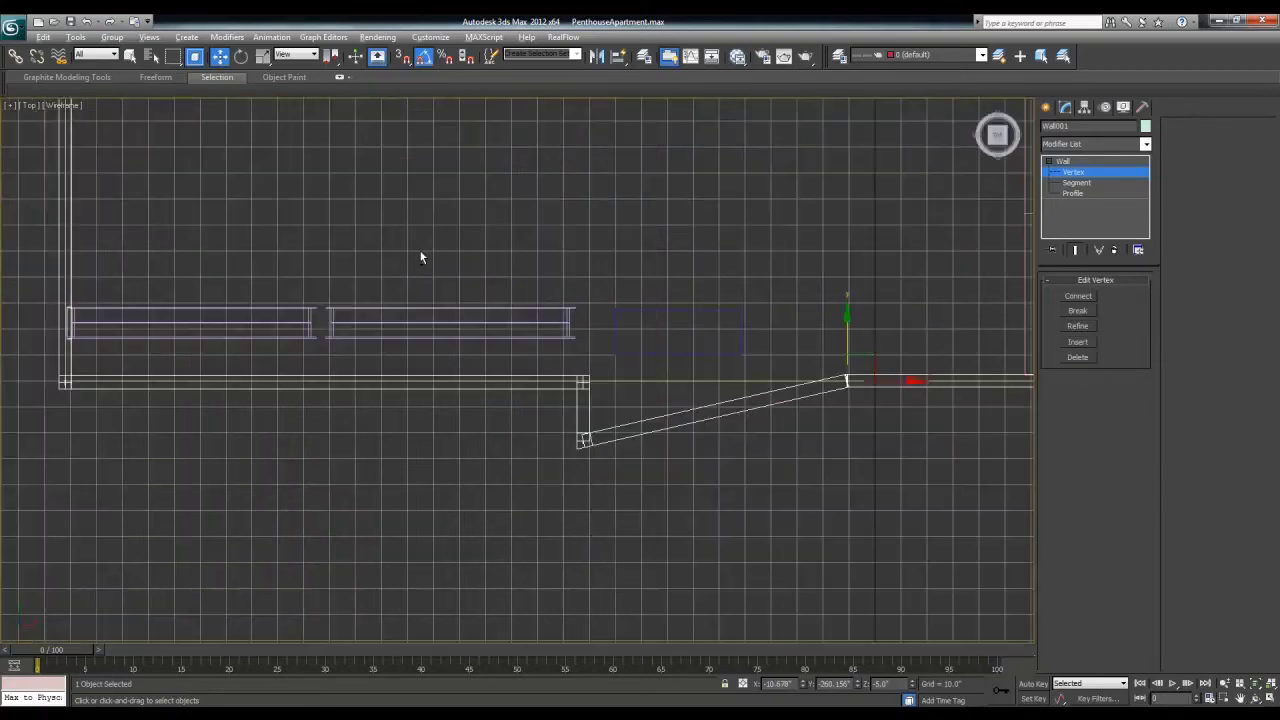
middle_drag(631, 360, 551, 336)
drag(768, 328, 768, 416)
right_click(768, 416)
key(s)
drag(770, 303, 503, 421)
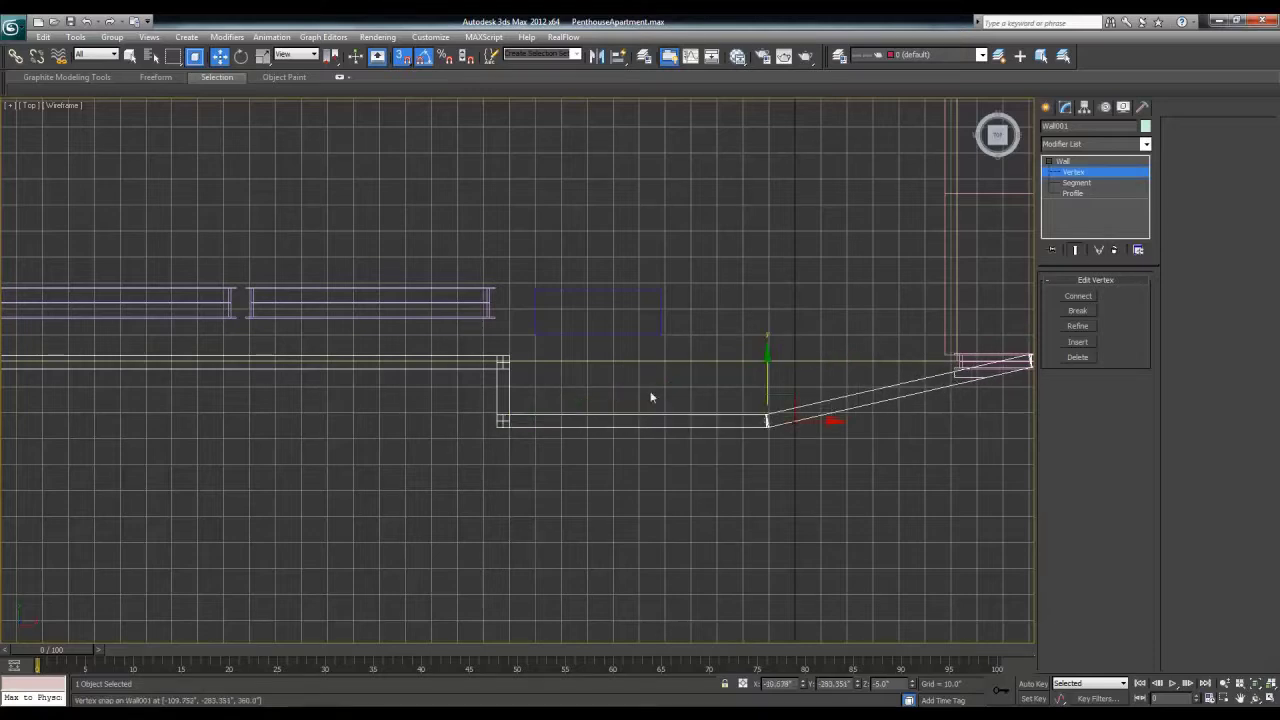
Step: Snap the remaining division vertex along the wall line to square off the recess side farthest from the windows
drag(1004, 403, 1004, 403)
middle_drag(948, 397, 848, 391)
drag(883, 303, 670, 383)
middle_drag(784, 375, 648, 391)
scroll(648, 391, down, 2)
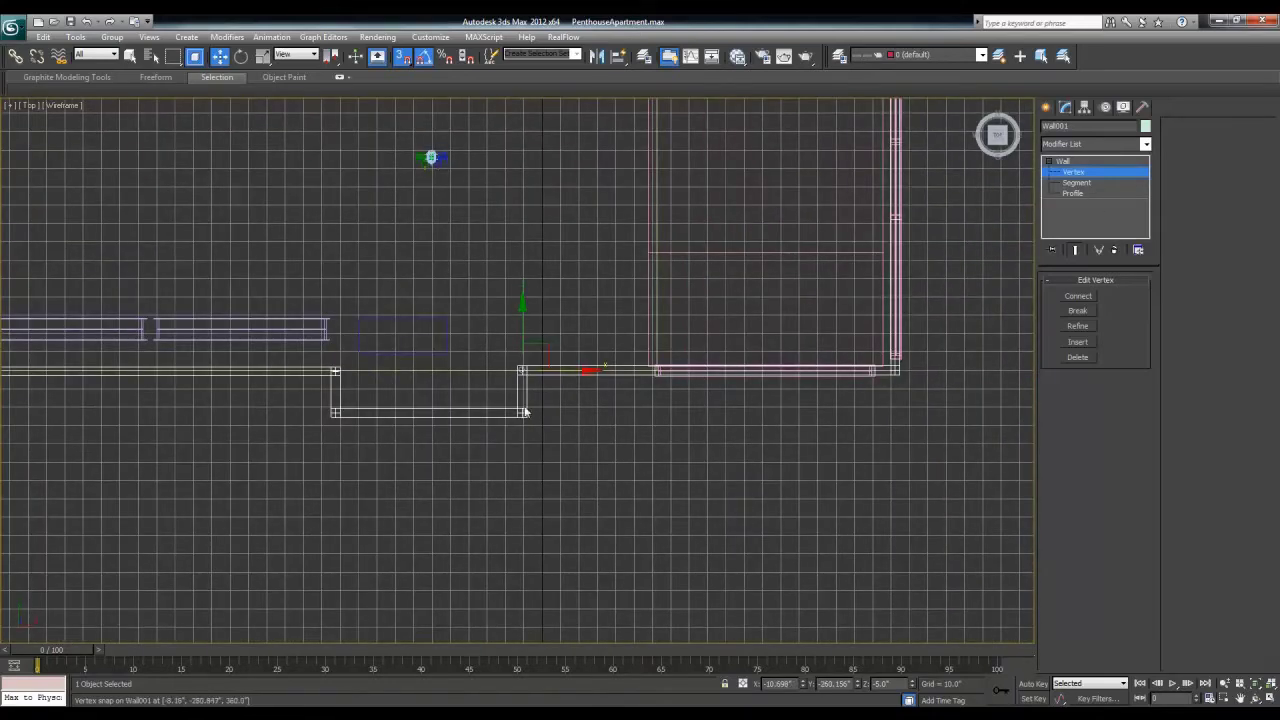
Step: Narrow the fireplace recess by moving both vertices of its far side toward the windows with snapping off
drag(575, 460, 457, 314)
key(s)
drag(583, 369, 521, 371)
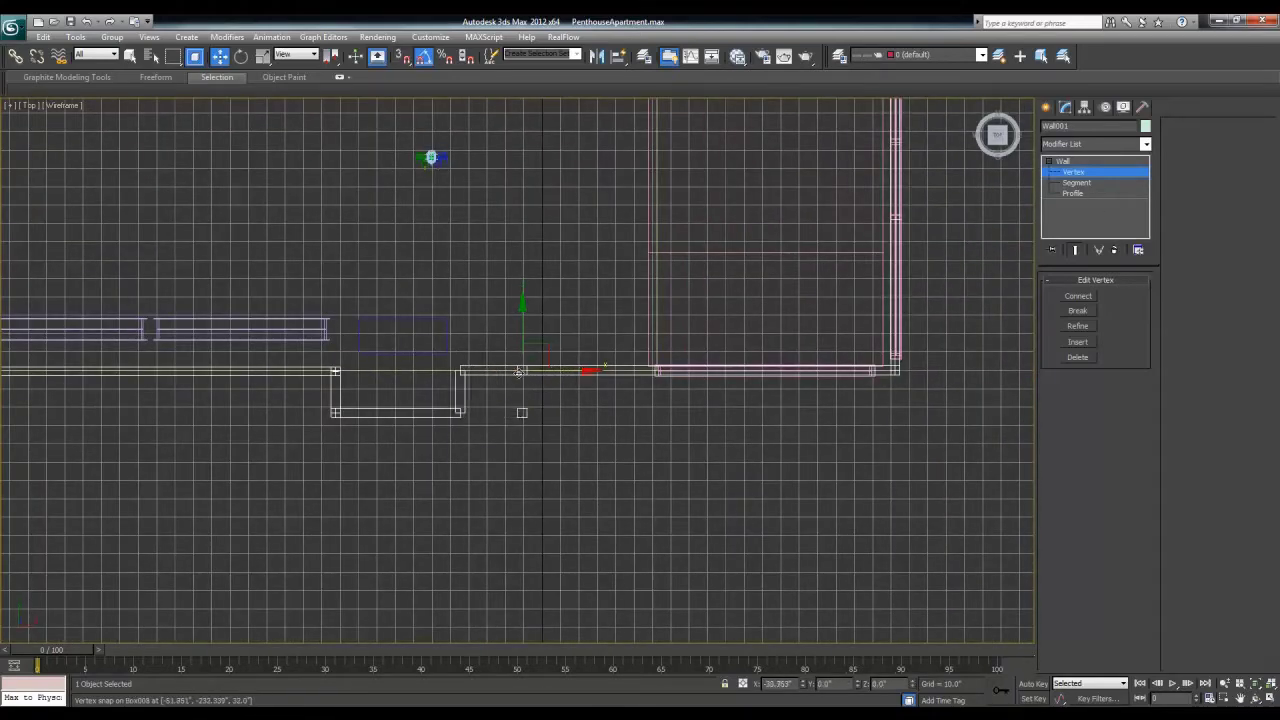
Step: Select the recess's two back vertices and move them inward to make the recess shallower
middle_drag(464, 436, 506, 437)
scroll(506, 437, up, 2)
drag(290, 398, 318, 371)
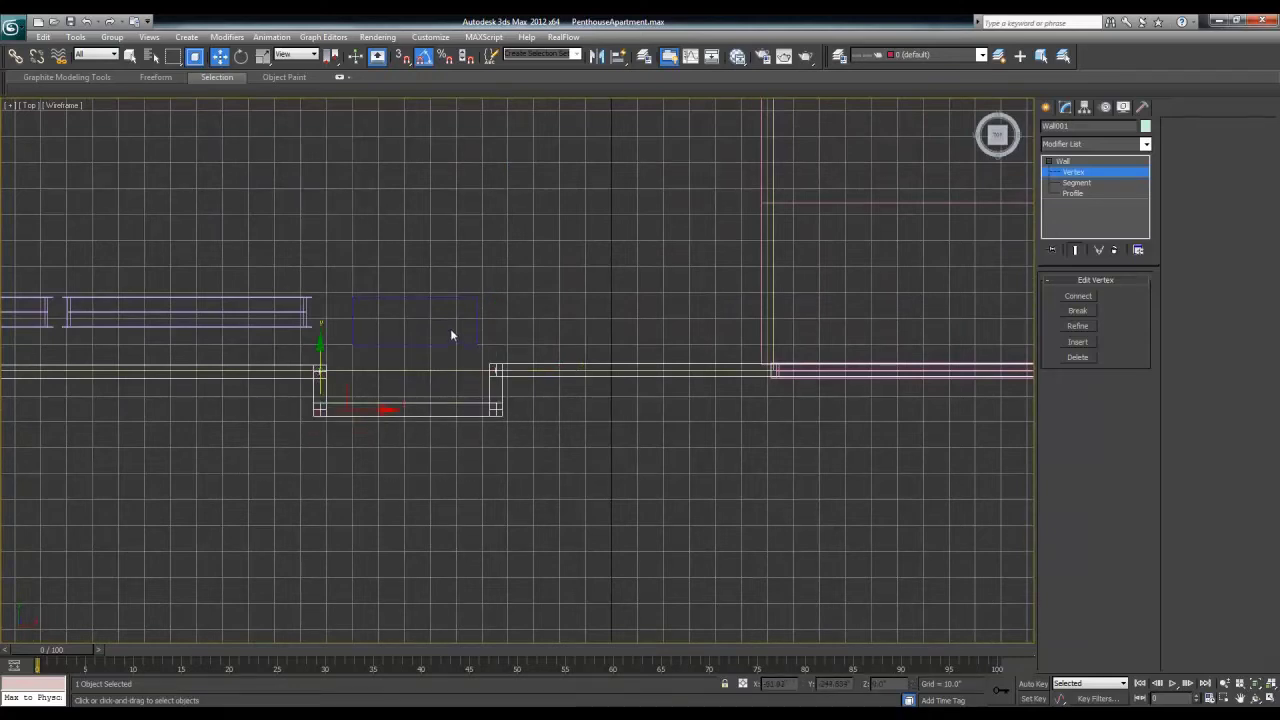
Step: Leave Vertex level and move the fireplace box outward into the wall recess, to about Y -264"
click(1090, 160)
click(412, 343)
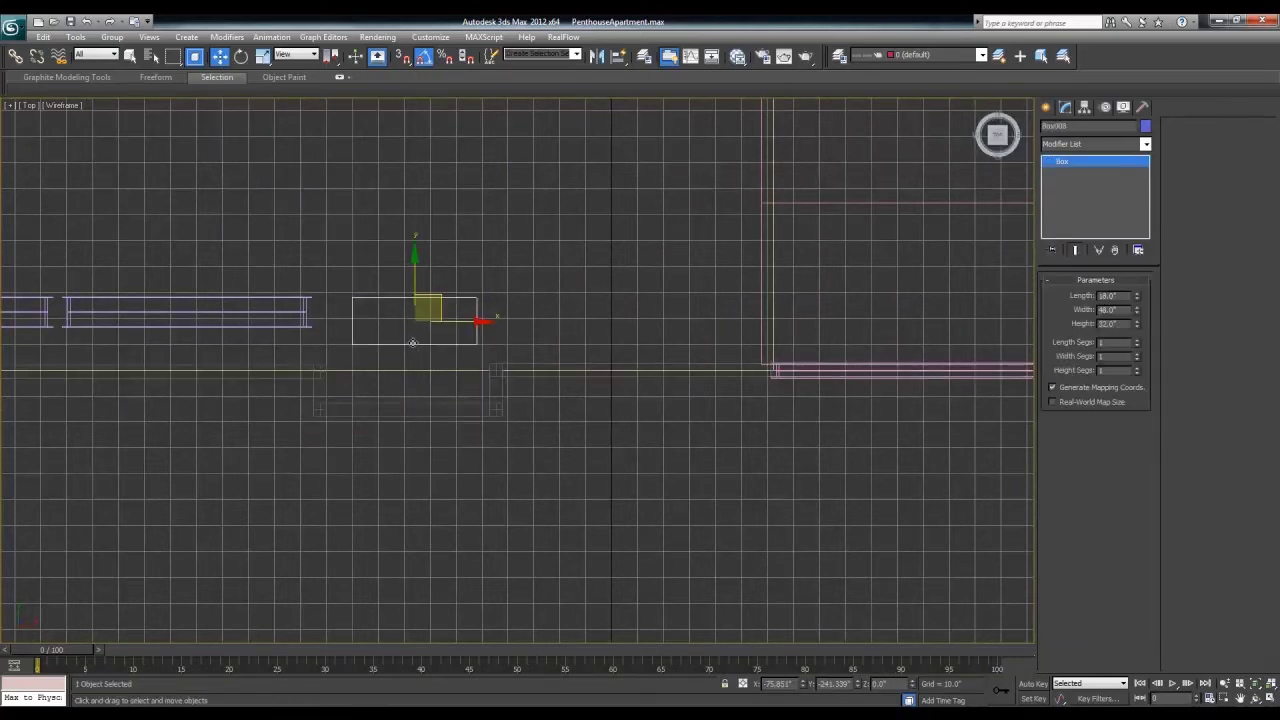
drag(424, 290, 424, 350)
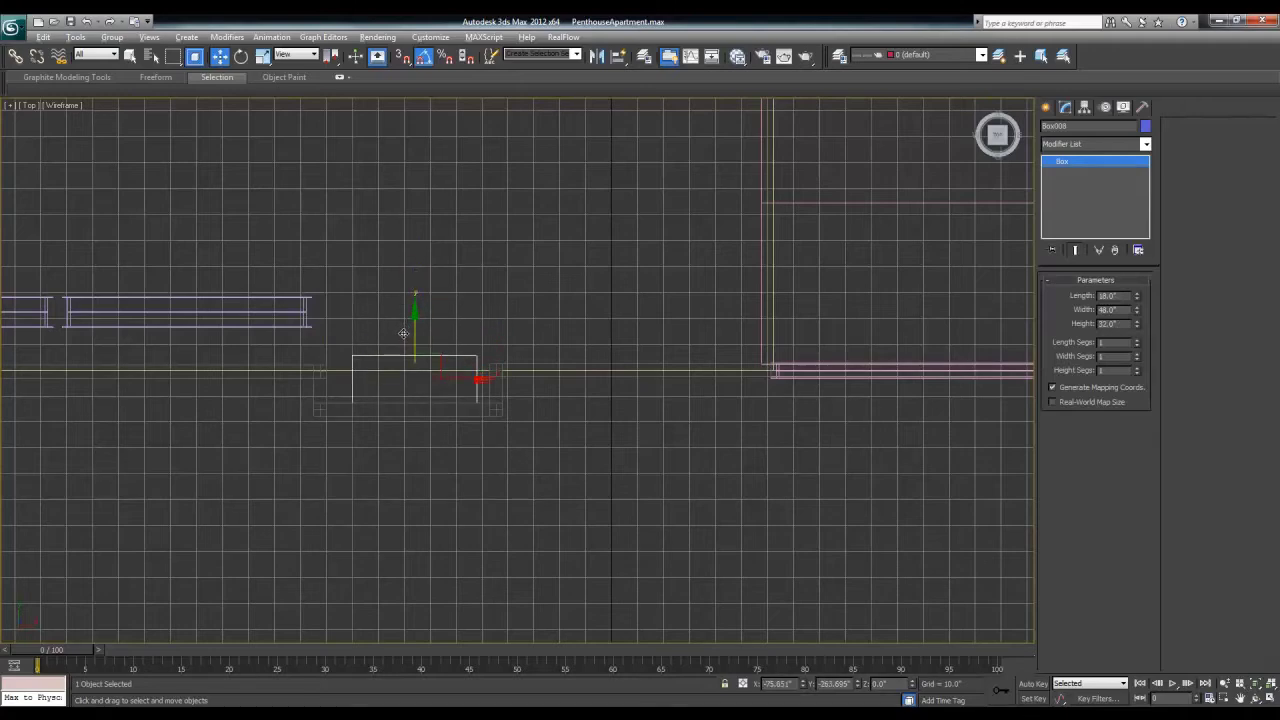
Step: Select both tall windows in the Perspective view, move them outward along Y into their wall, and deselect them
key(alt+w)
right_click(810, 546)
key(alt+w)
alt+middle_drag(786, 553, 895, 472)
click(600, 418)
ctrl+click(703, 400)
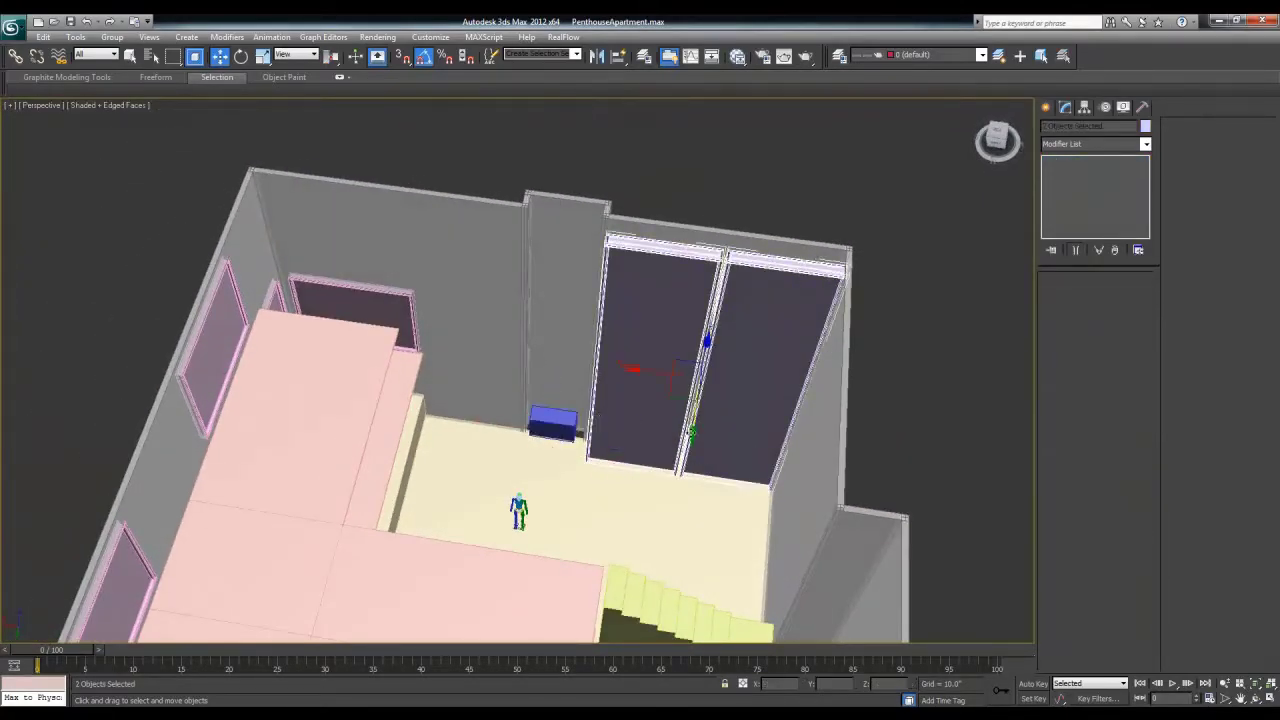
alt+middle_drag(700, 420, 560, 438)
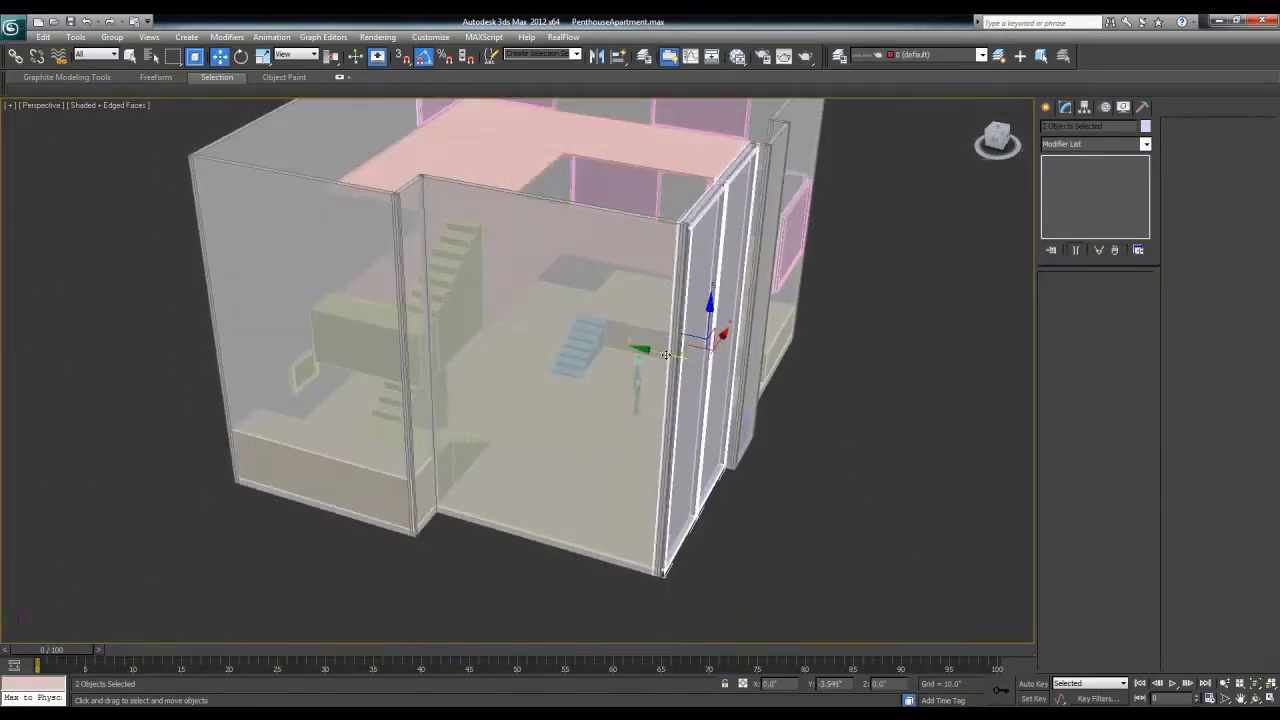
click(830, 422)
Step: Center the fireplace box in the recess at about X -78.2" and nudge it back to about Y -264.2"
alt+middle_drag(734, 442, 579, 480)
scroll(605, 385, up, 4)
click(604, 385)
key(z)
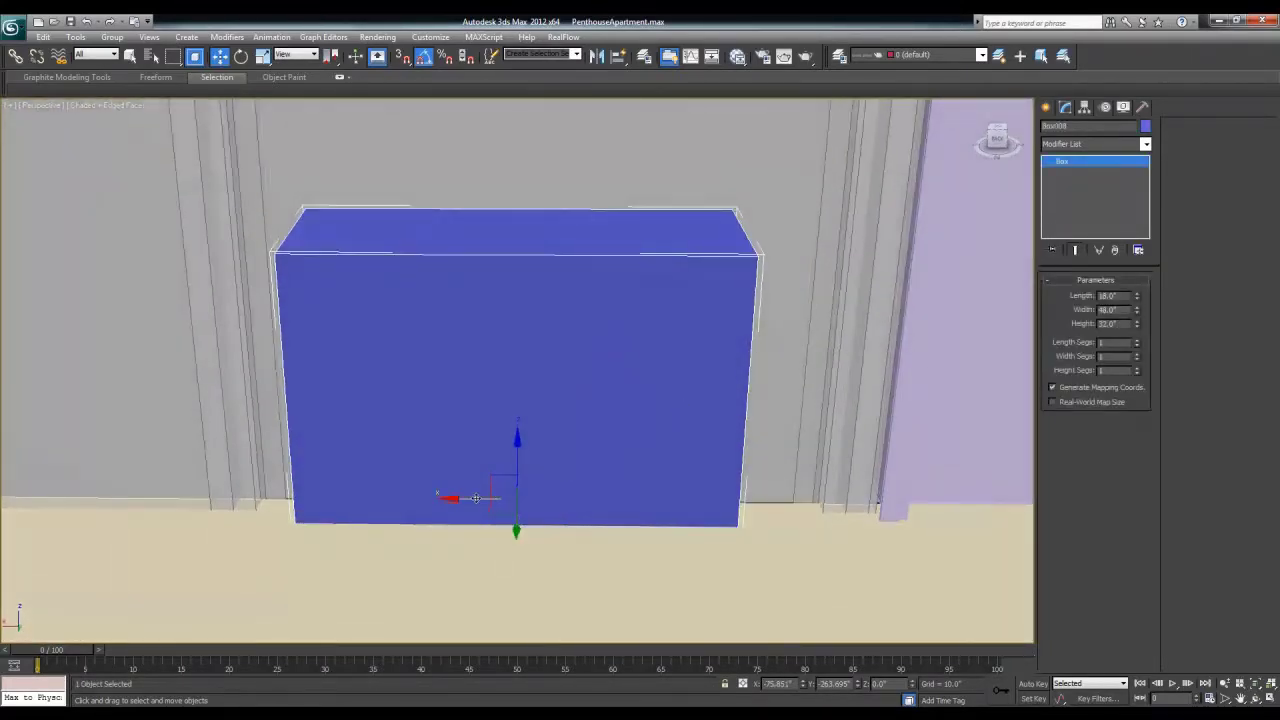
mouse_move(476, 498)
mouse_down()
mouse_move(497, 498)
mouse_move(480, 500)
mouse_up()
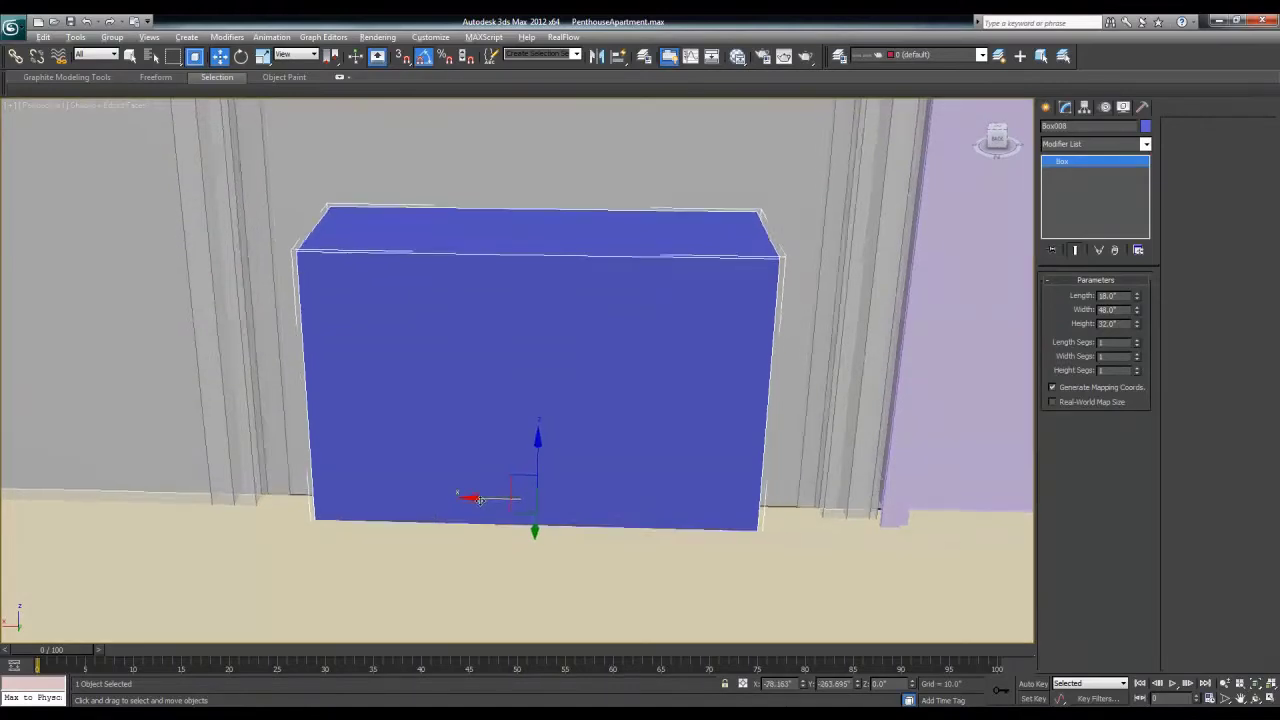
alt+middle_drag(480, 500, 421, 597)
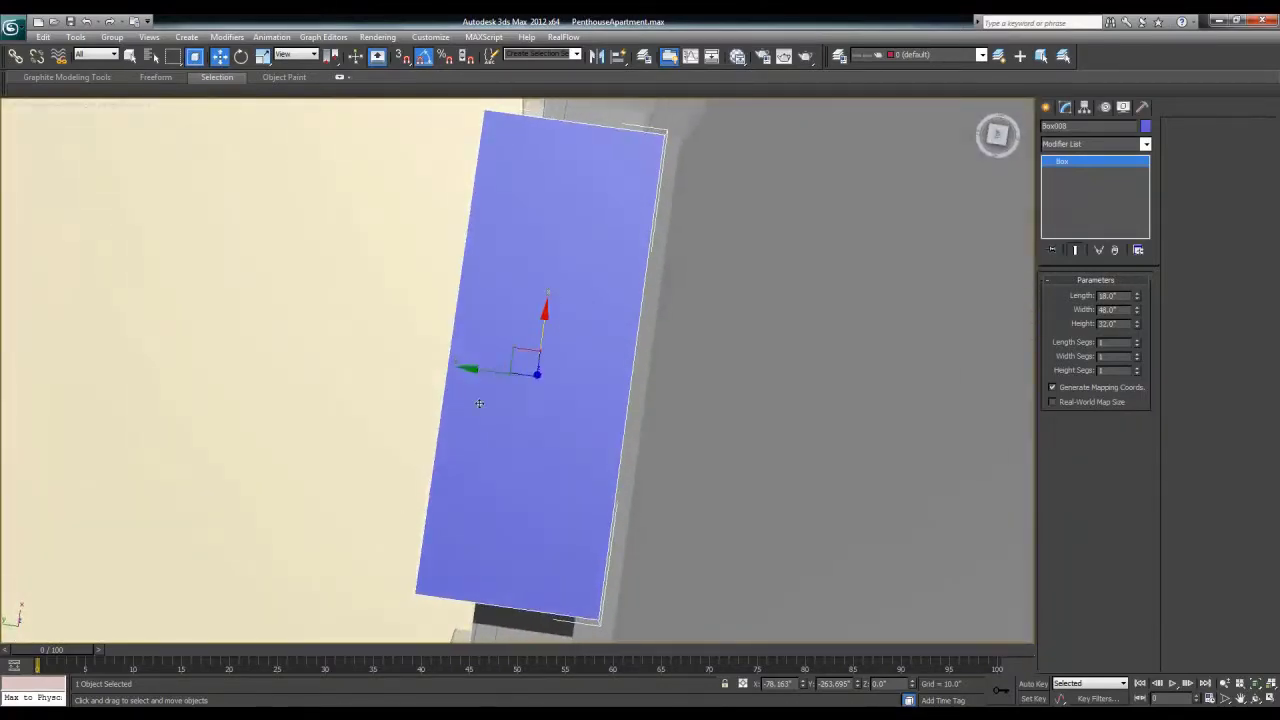
mouse_move(478, 372)
mouse_down()
mouse_move(496, 374)
mouse_move(482, 382)
mouse_up()
scroll(468, 427, down, 4)
alt+middle_drag(543, 407, 440, 409)
key(alt+w)
right_click(205, 263)
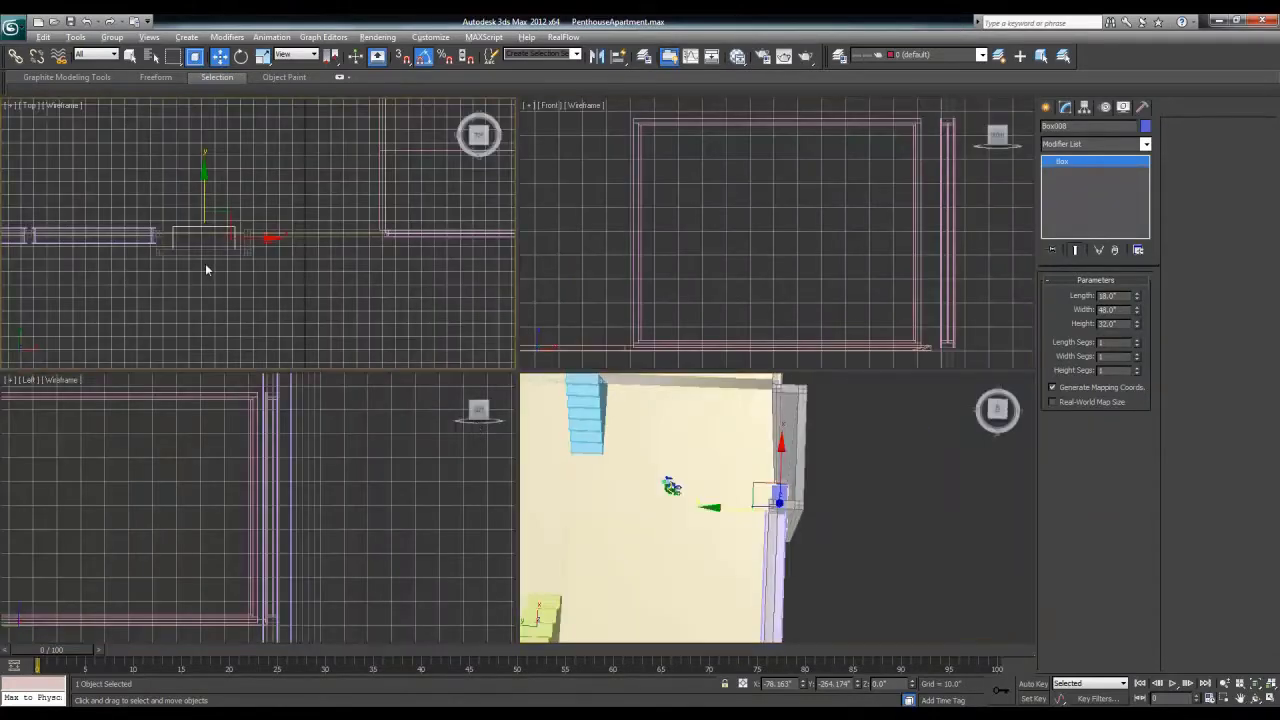
Step: Select the wall, move the recess's two back vertices outward at Vertex level to deepen the recess, and leave Vertex level
key(alt+w)
scroll(439, 322, up, 4)
drag(340, 211, 338, 228)
click(528, 321)
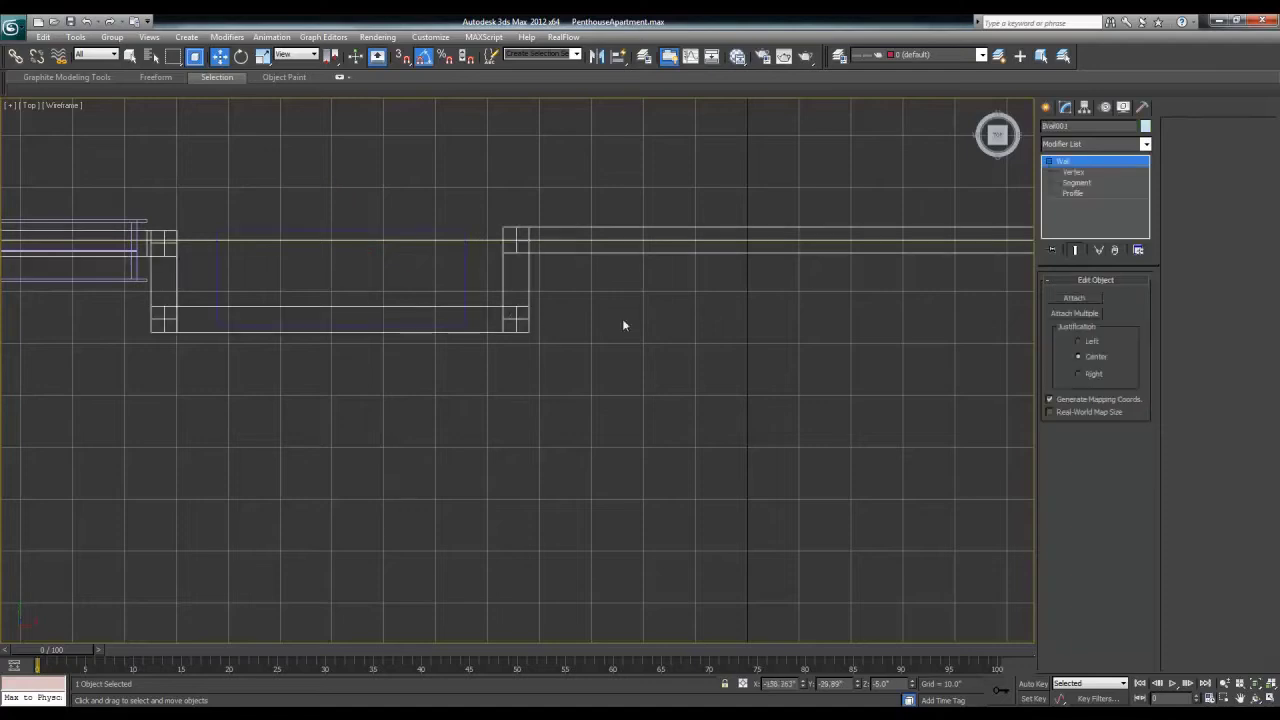
click(1074, 193)
click(1073, 172)
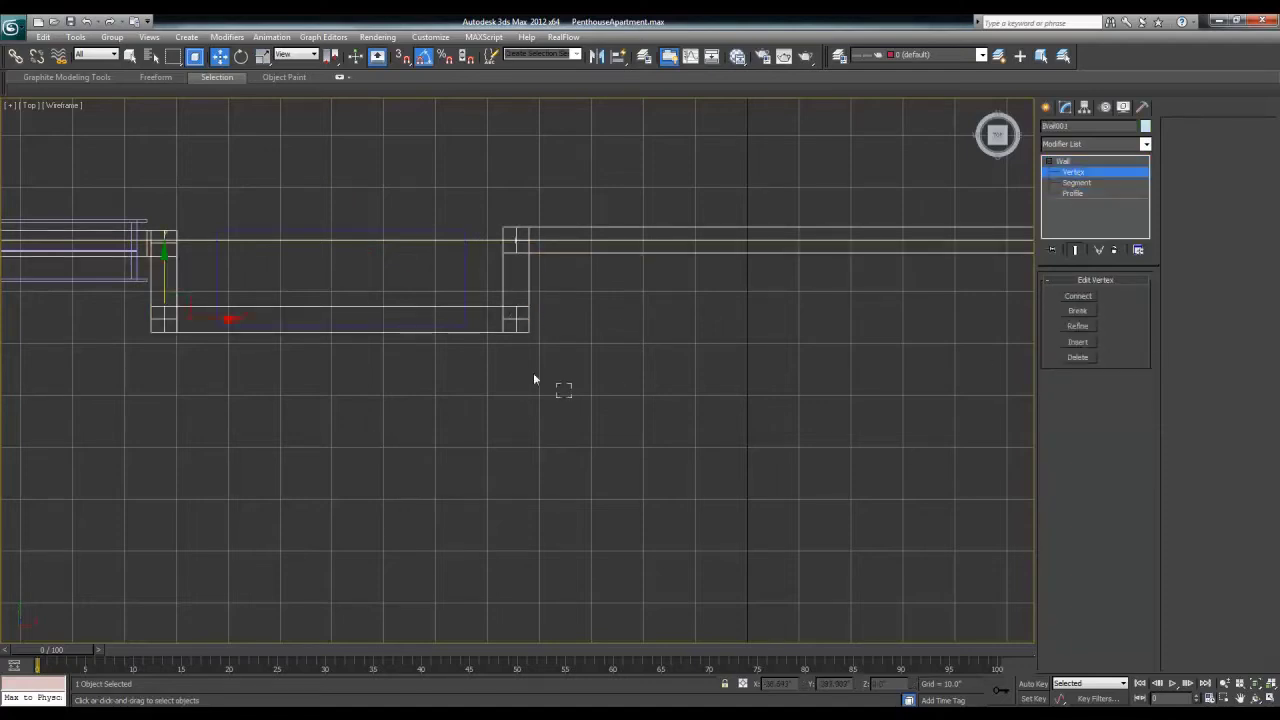
drag(167, 285, 167, 319)
key(alt+w)
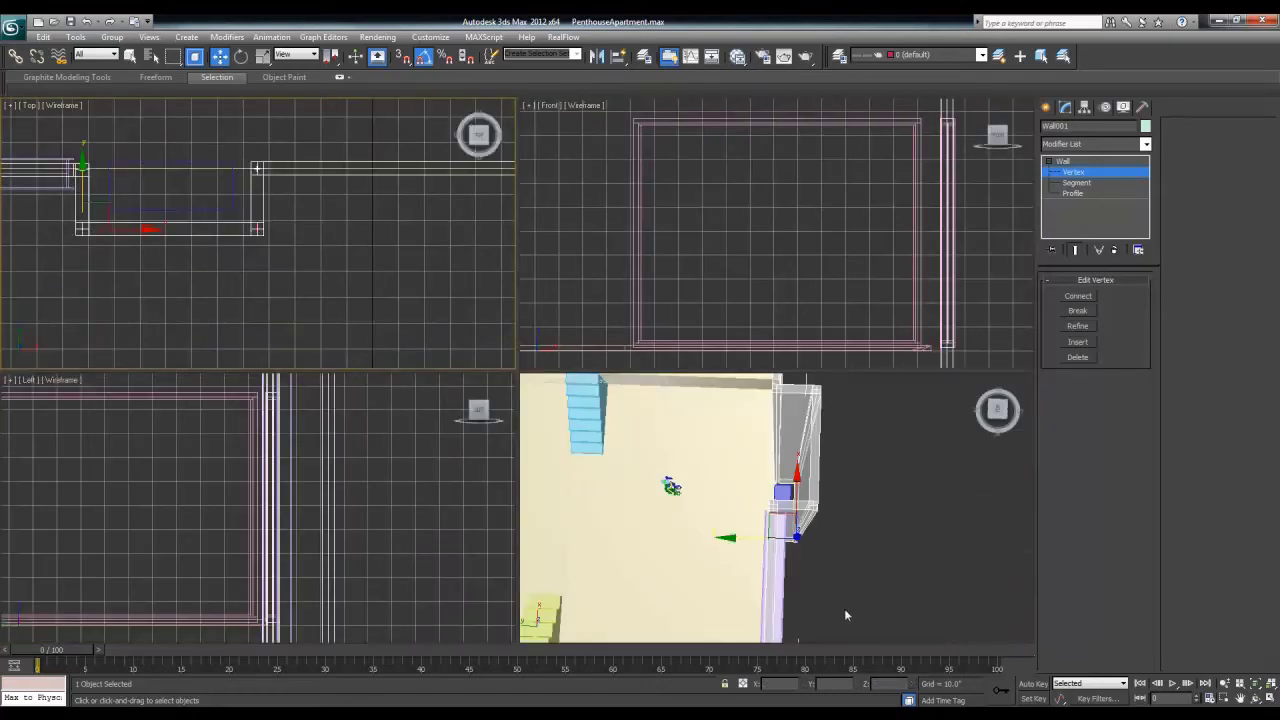
key(alt+w)
scroll(700, 500, up, 3)
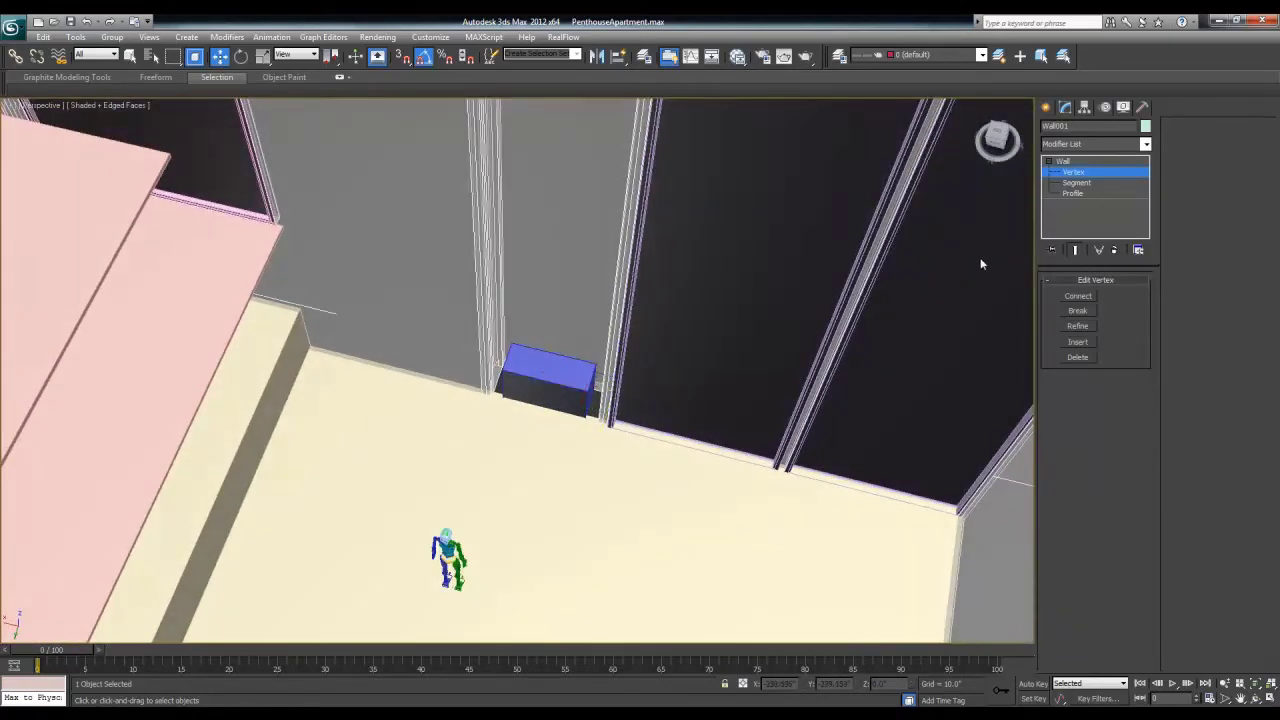
click(1070, 161)
Step: Select the fireplace box in the Perspective view and convert it to an Editable Poly
click(545, 373)
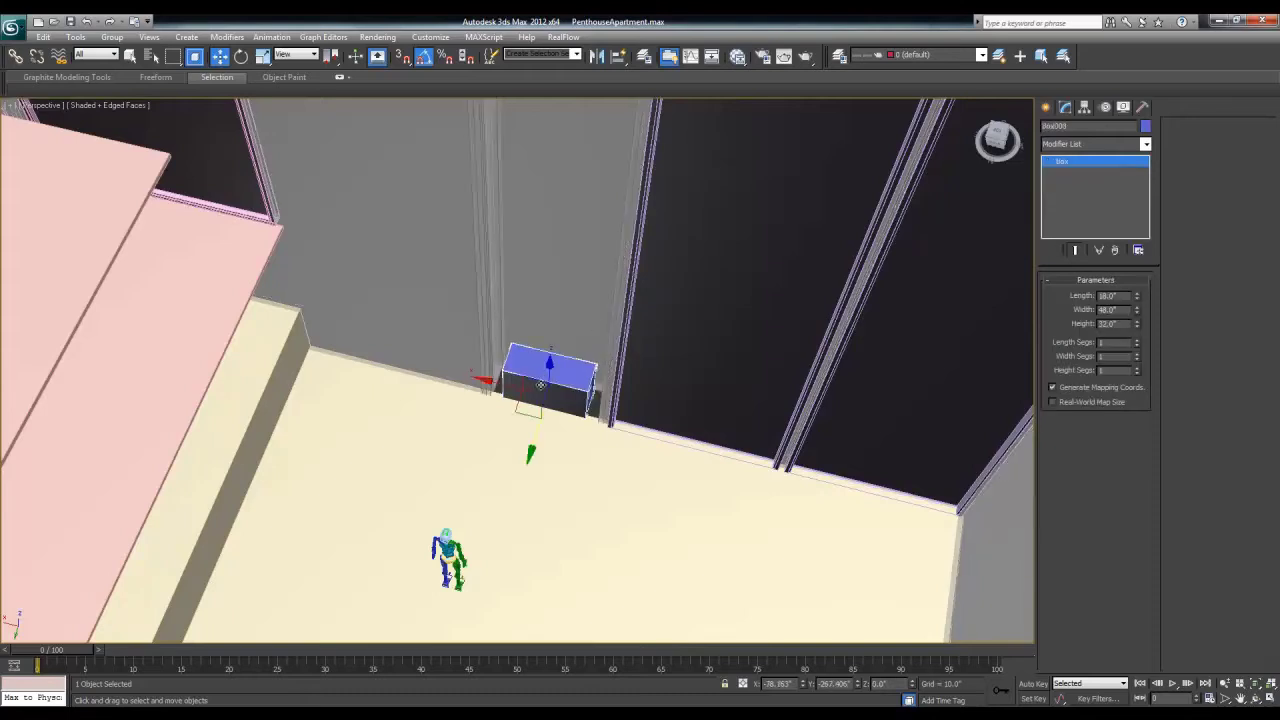
key(z)
alt+middle_drag(517, 429, 1010, 302)
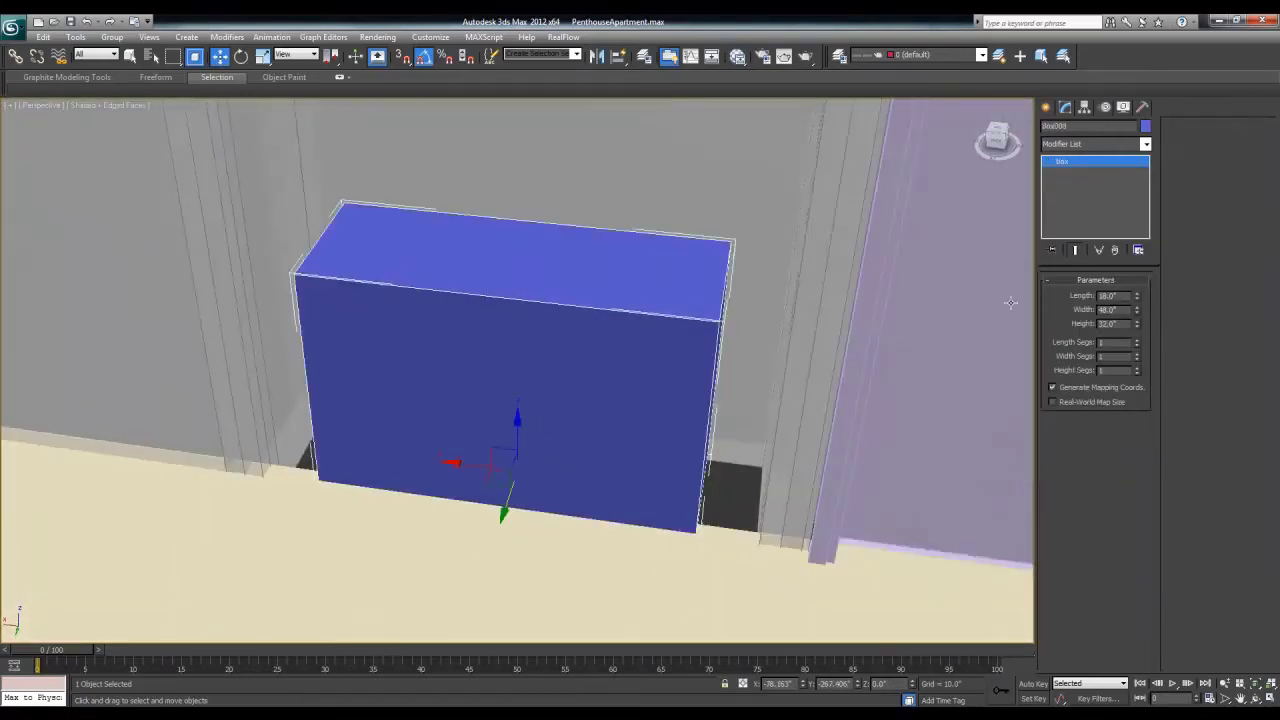
right_click(532, 388)
mouse_move(600, 503)
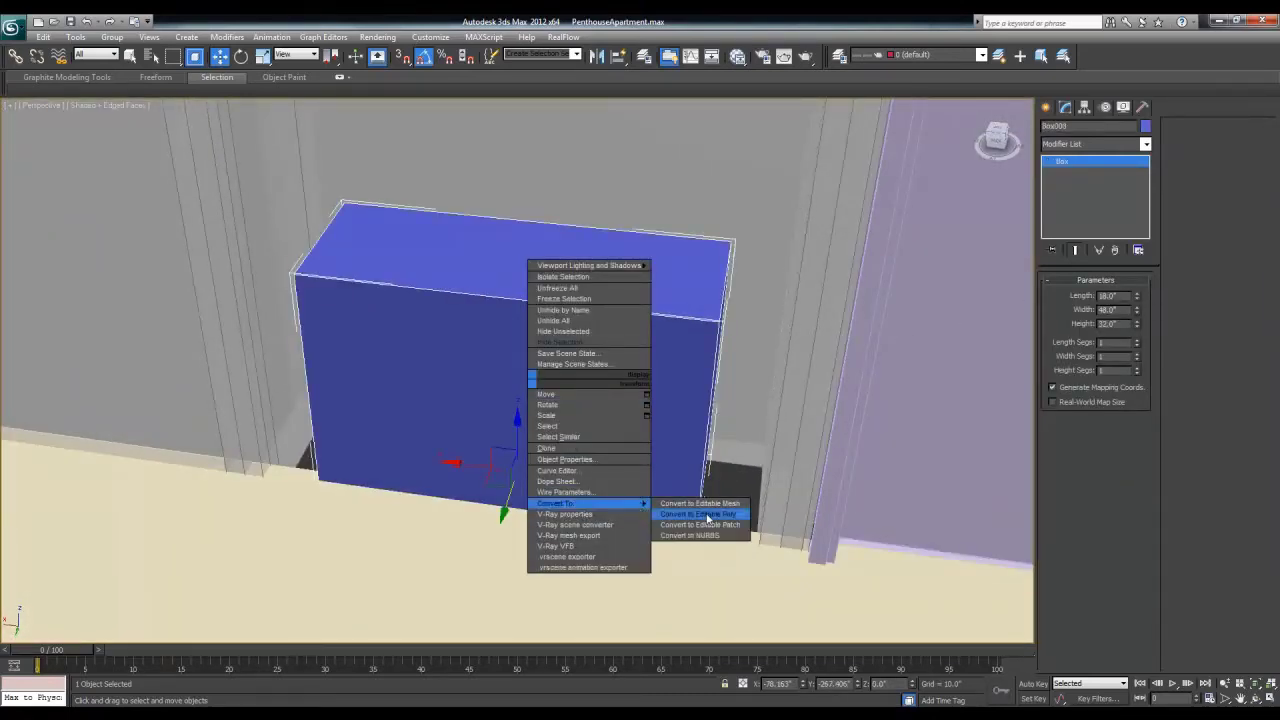
click(705, 514)
Step: Select the fireplace box's two end polygons and extrude both by 8"
click(1110, 296)
alt+middle_drag(725, 378, 781, 487)
click(689, 364)
ctrl+click(297, 465)
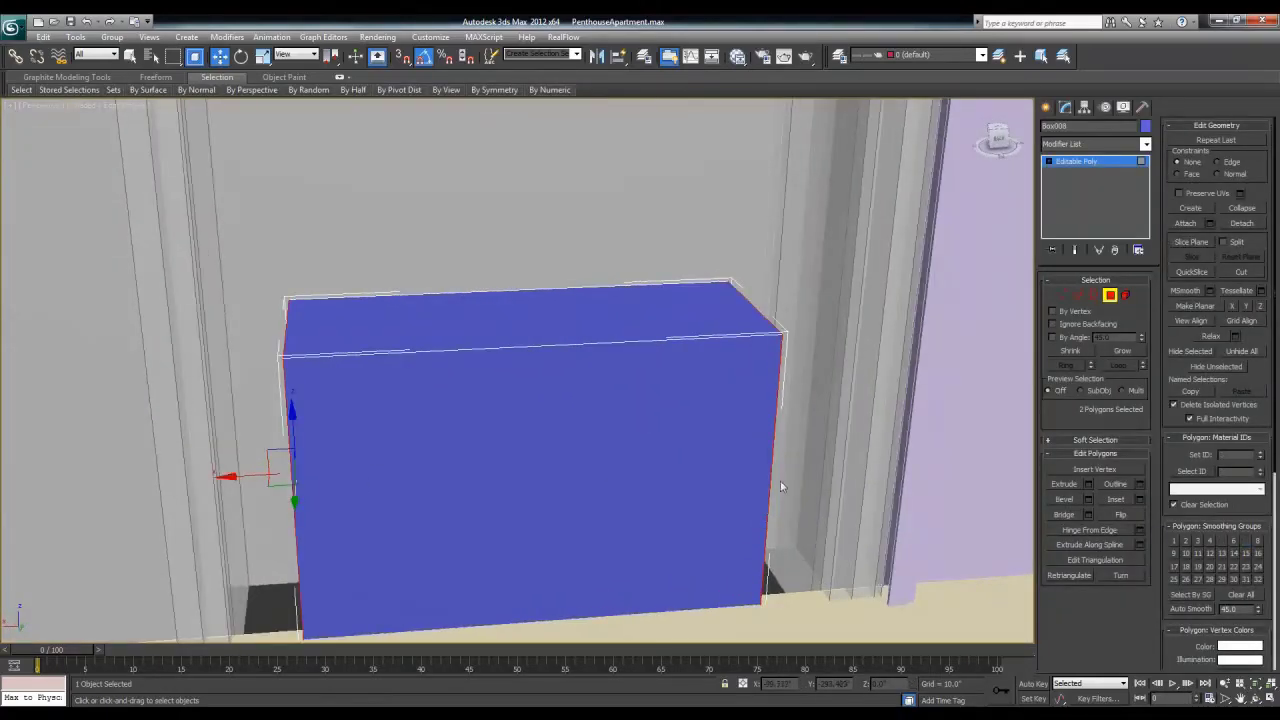
click(1088, 484)
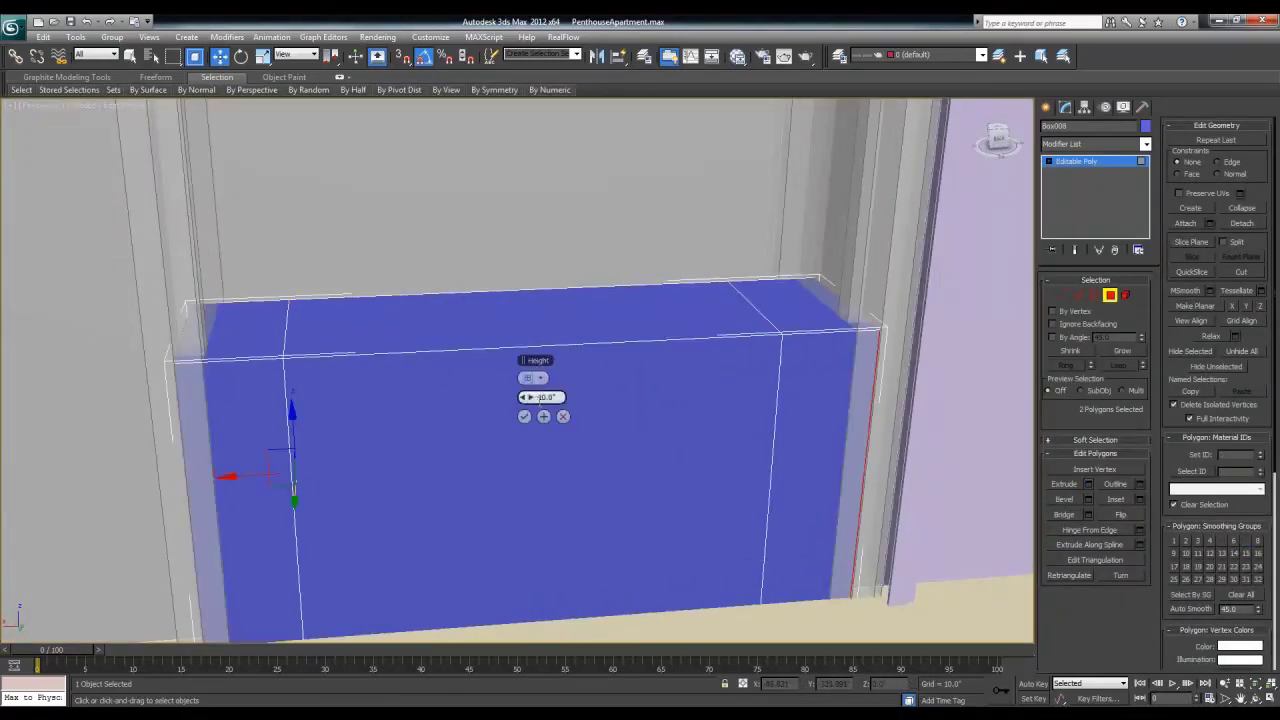
text(6)
key(Return)
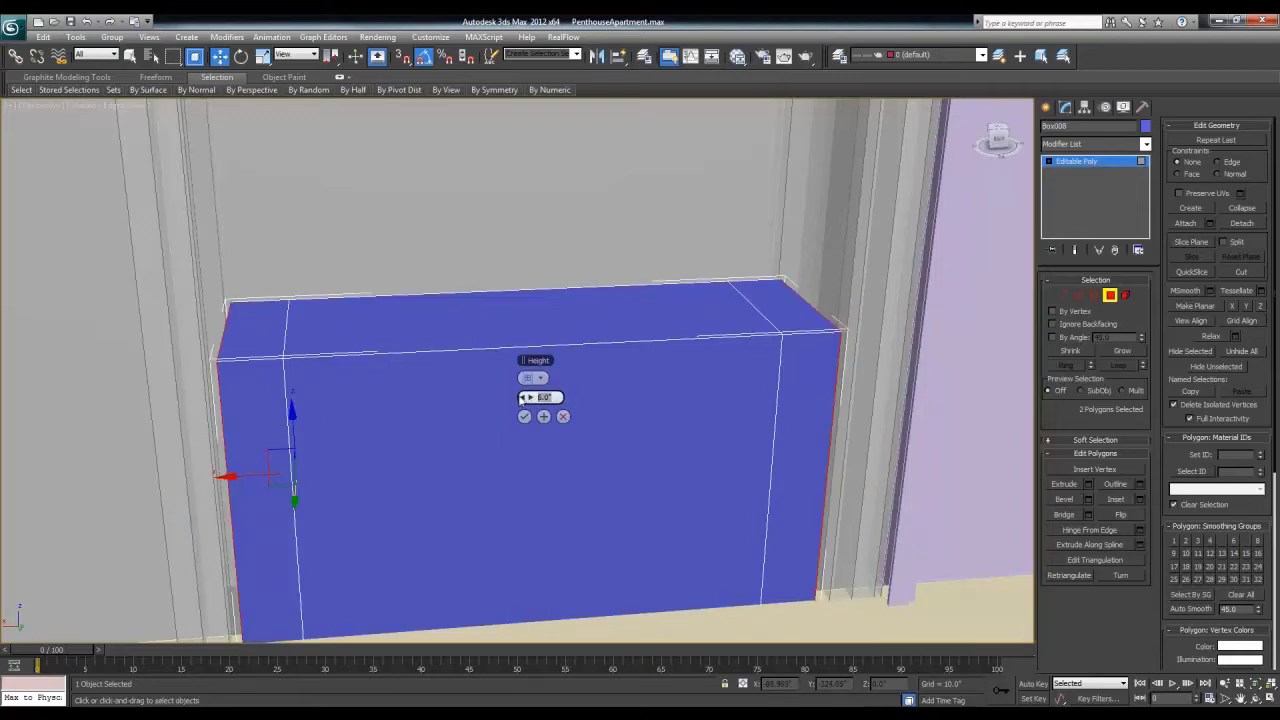
text(8)
key(Return)
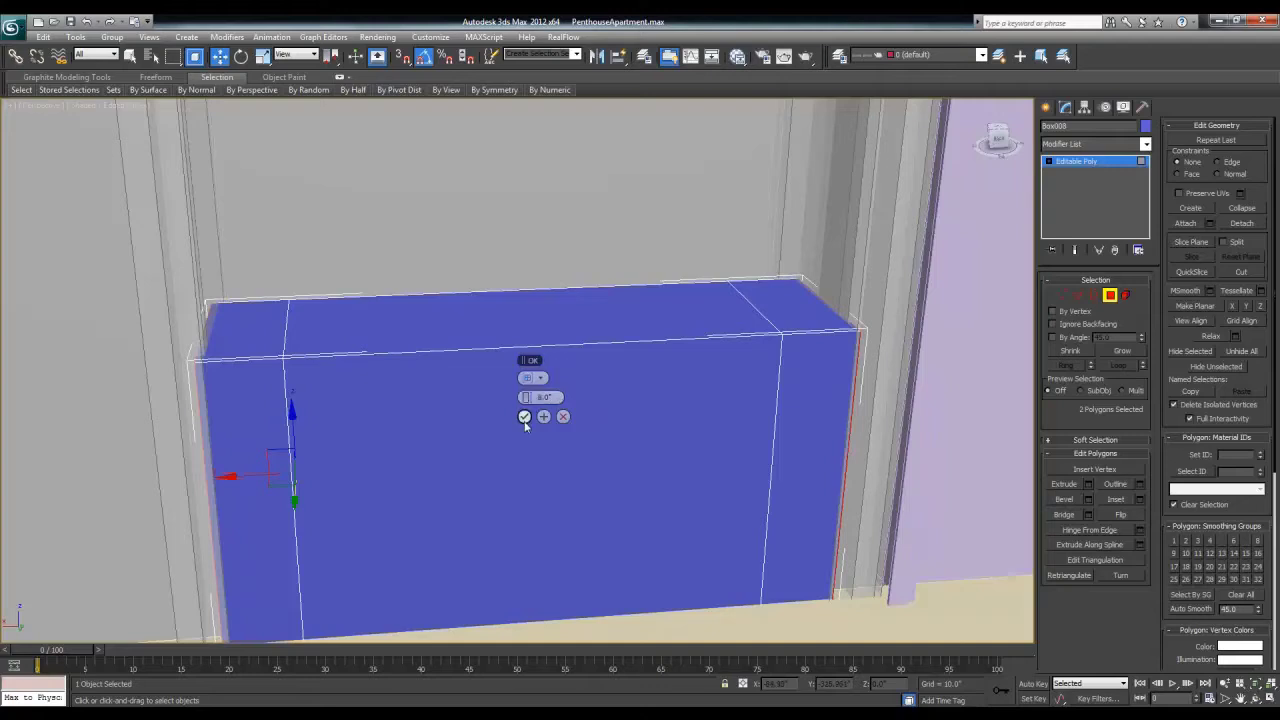
click(524, 416)
Step: Leave Polygon level, nudge the fireplace box along X to about -78.4", and return to Polygon level
alt+middle_drag(400, 480, 268, 454)
key(6)
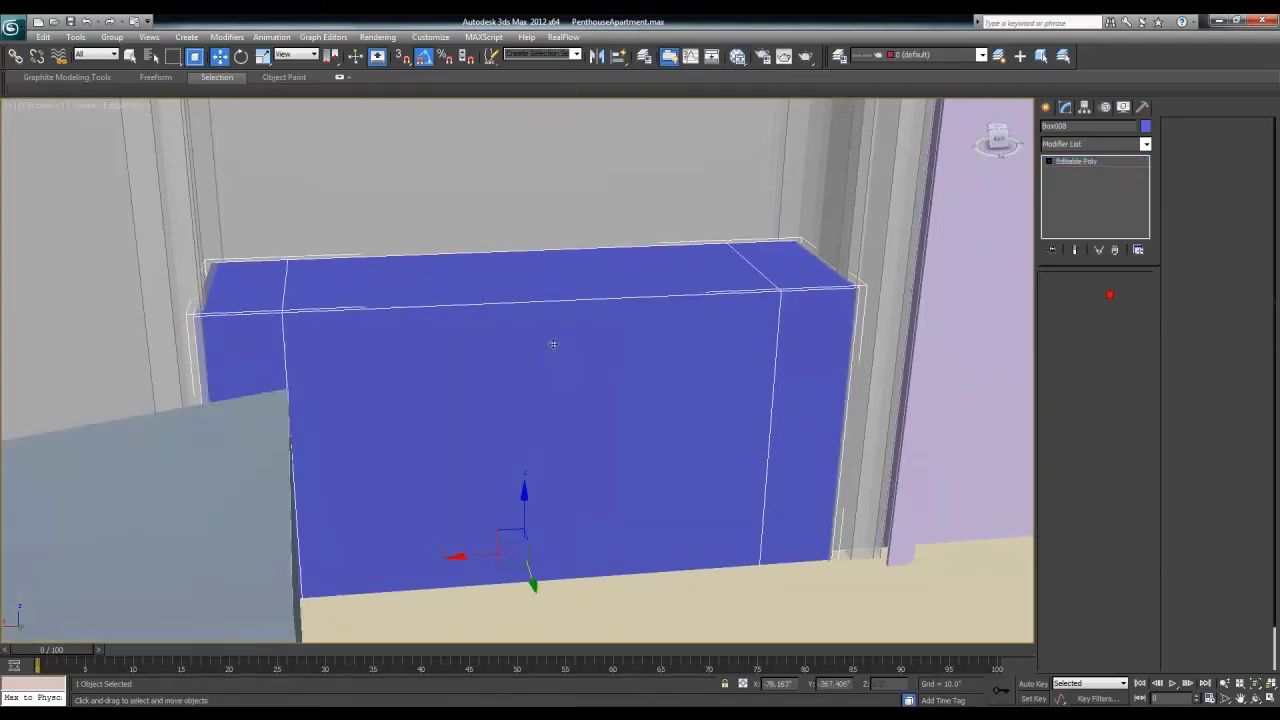
drag(472, 554, 474, 554)
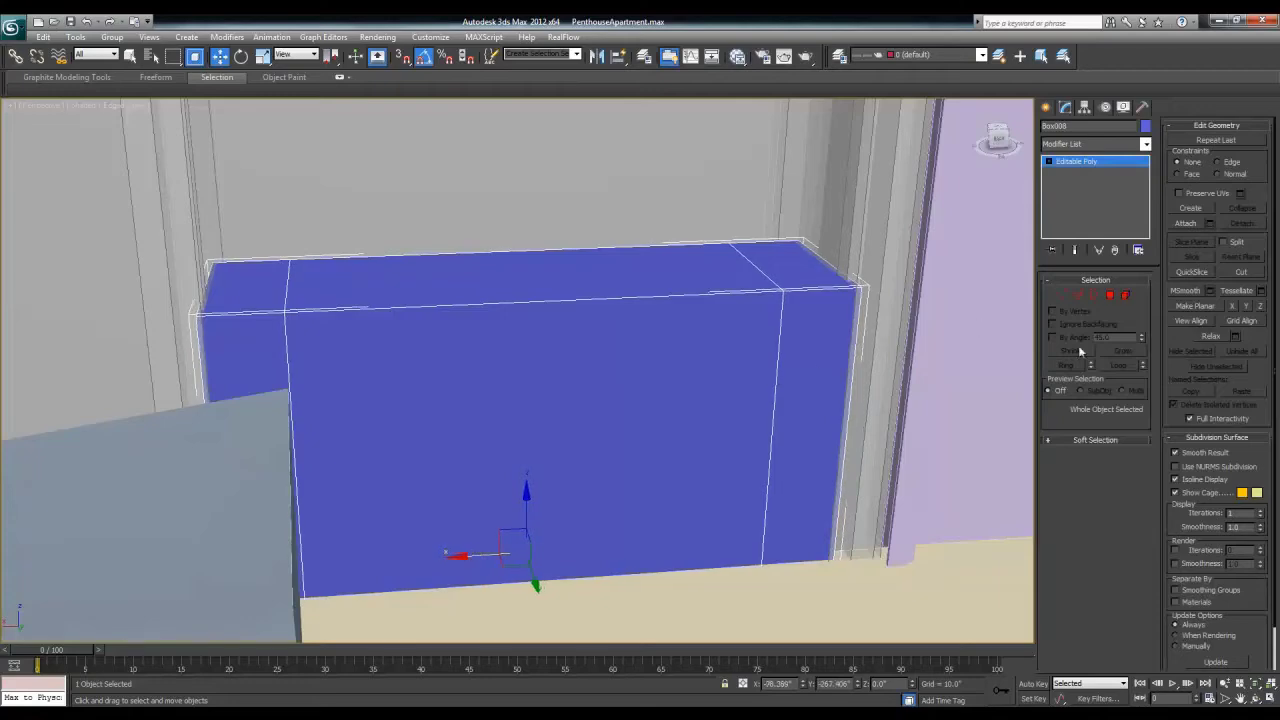
click(1109, 295)
click(790, 265)
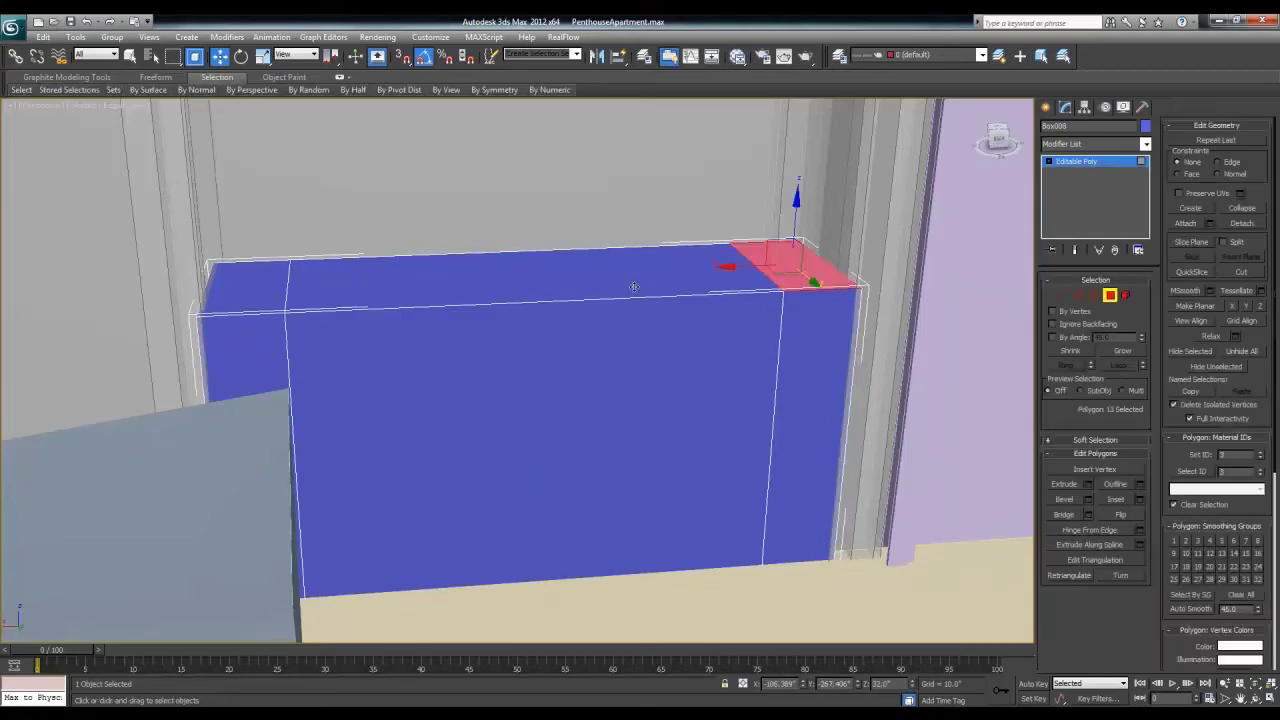
ctrl+click(634, 286)
ctrl+click(253, 288)
alt+middle_drag(253, 288, 328, 349)
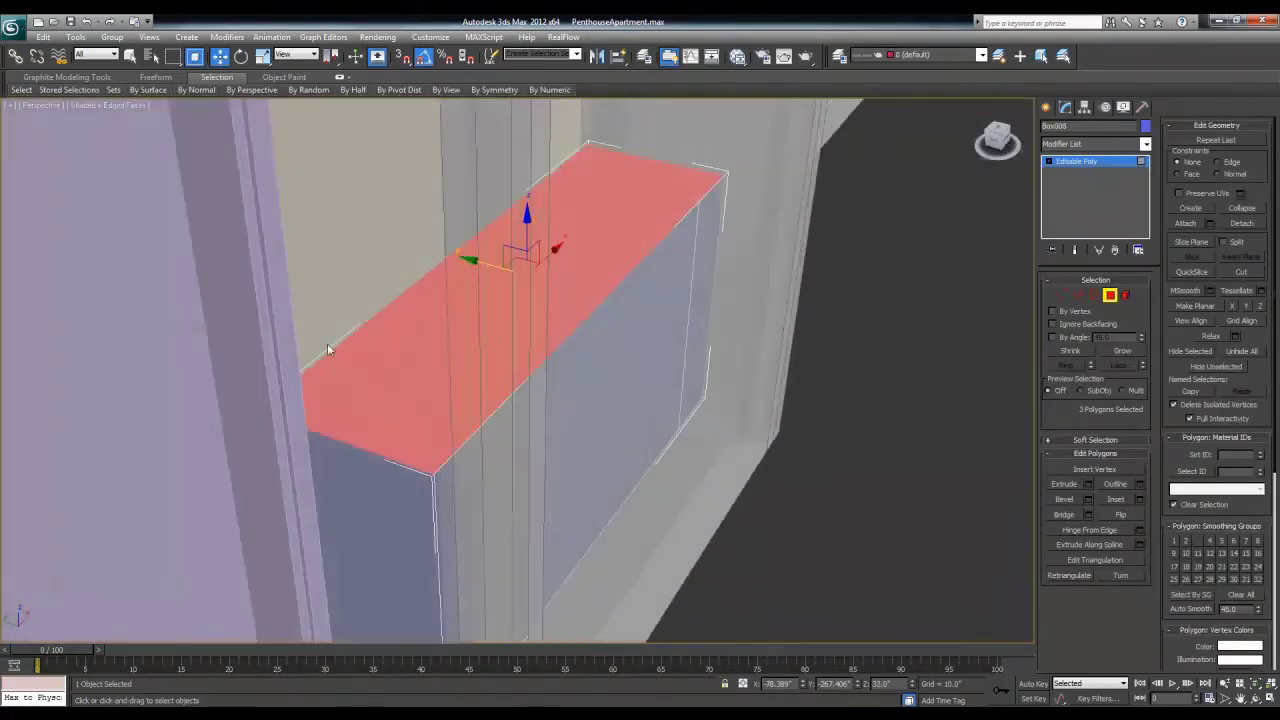
Step: Select the three polygons on the back of the fireplace box and extrude them by about 4.8"
click(713, 301)
alt+middle_drag(713, 301, 608, 331)
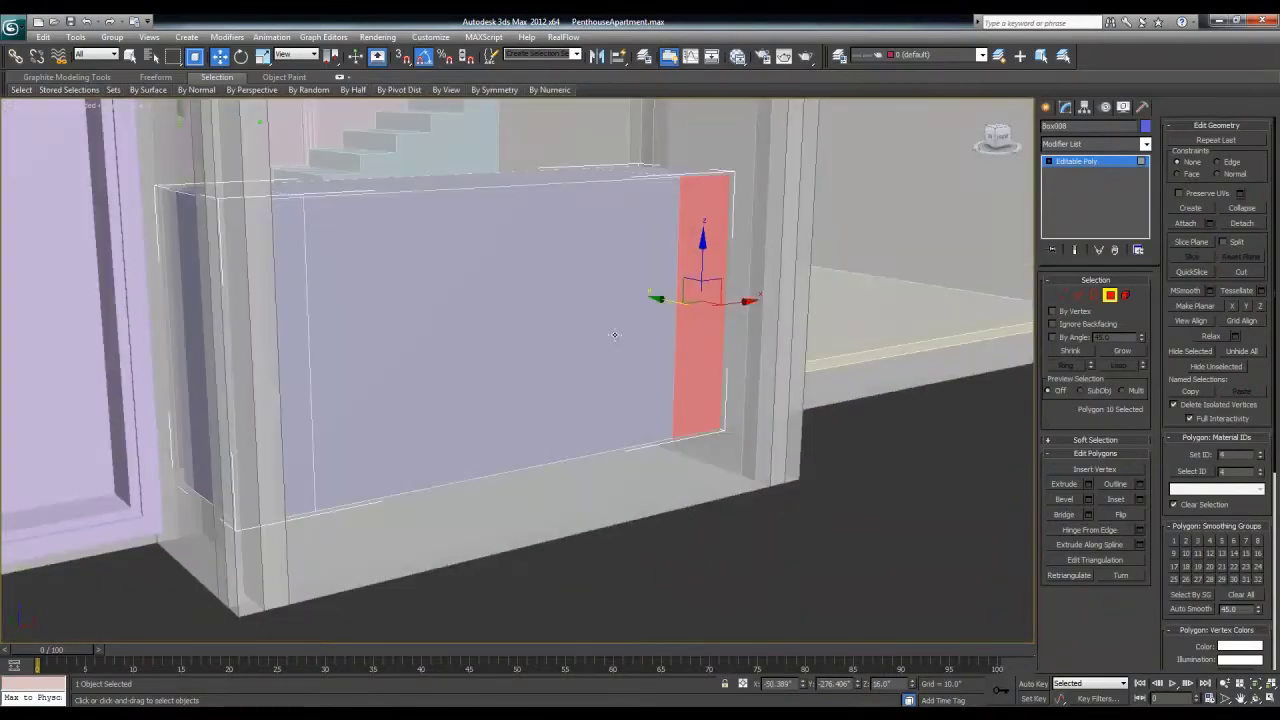
ctrl+click(349, 357)
ctrl+click(296, 379)
alt+middle_drag(296, 379, 454, 465)
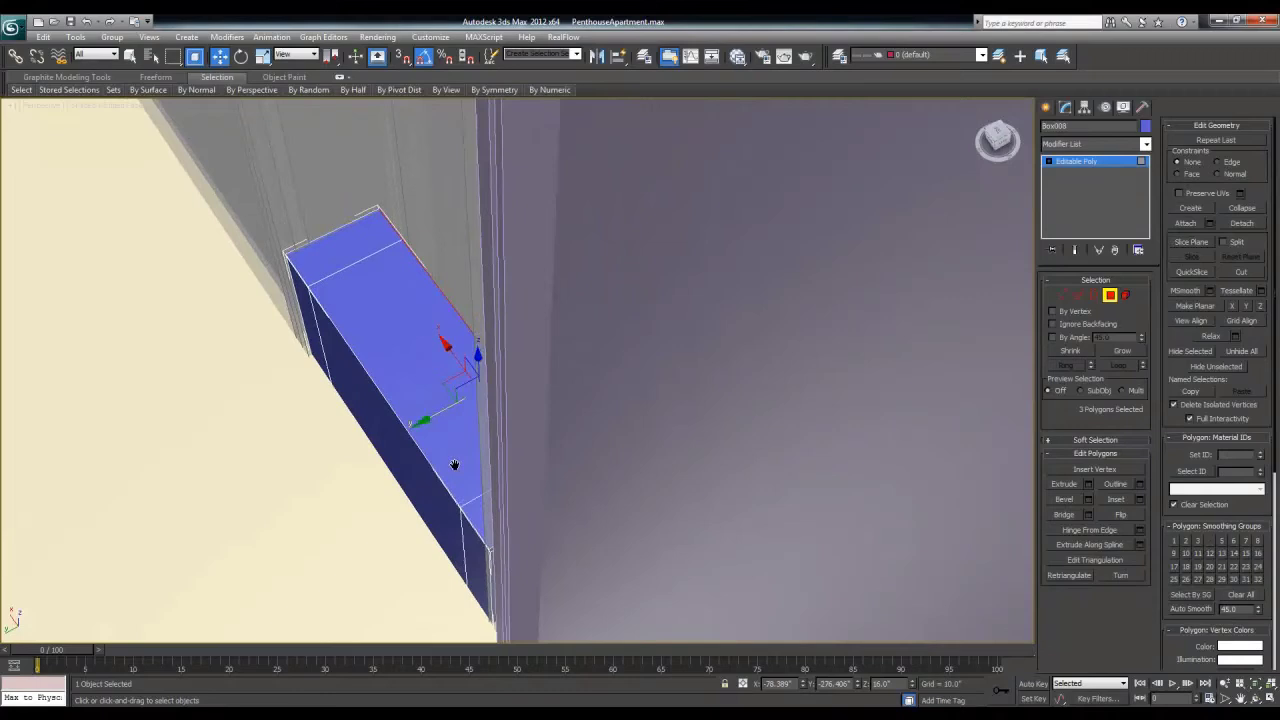
click(1089, 485)
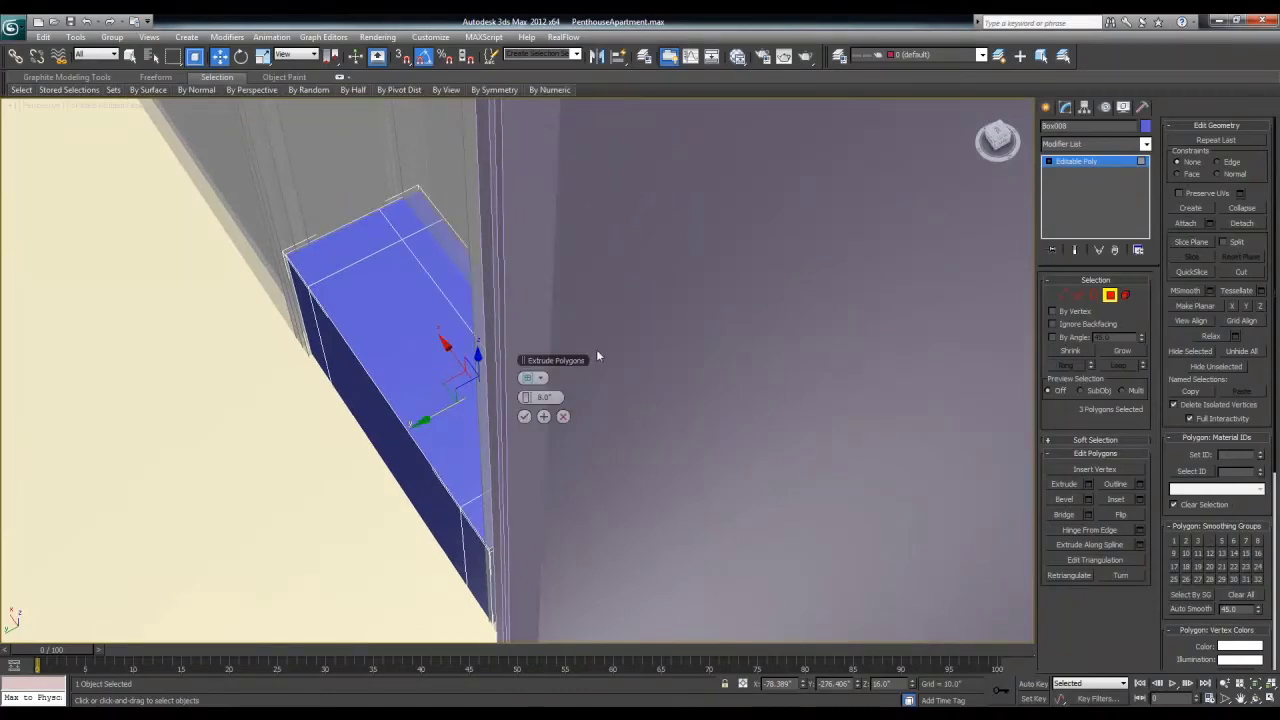
drag(527, 397, 503, 403)
click(525, 418)
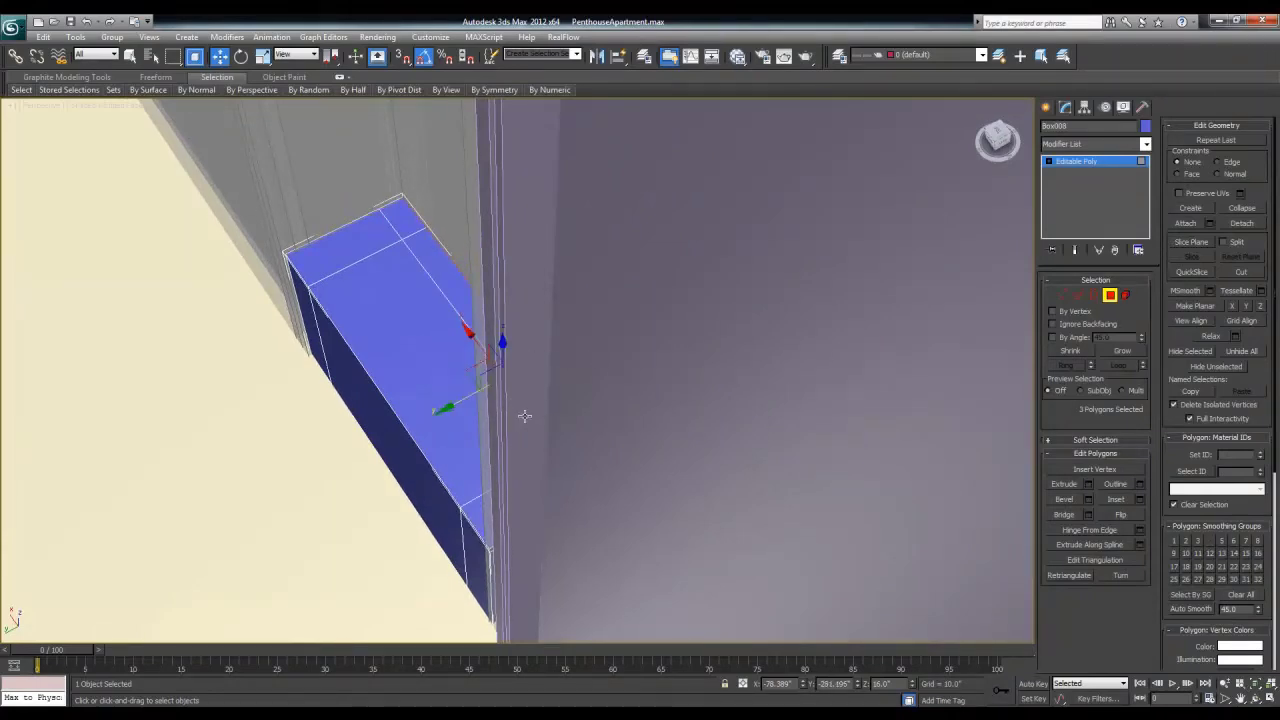
Step: Select all six top polygons of the fireplace box and extrude them 360" upward to form the chimney
alt+middle_drag(524, 417, 586, 452)
click(572, 438)
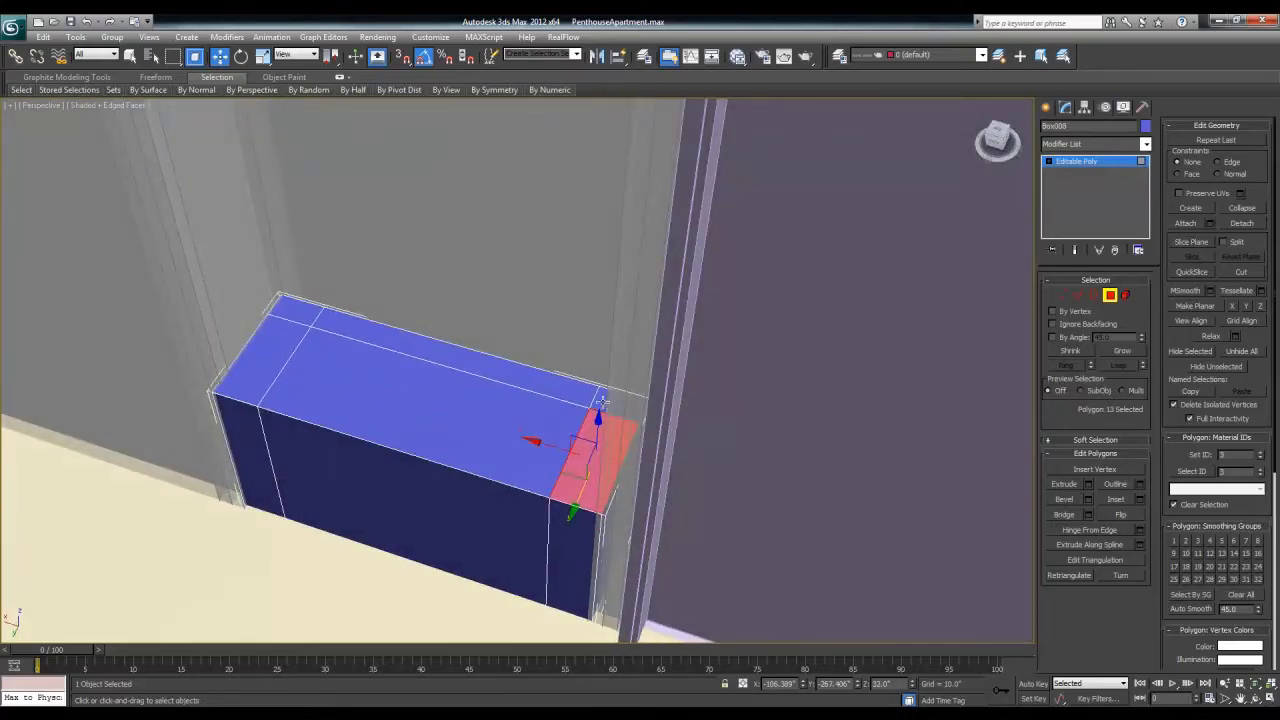
ctrl+click(556, 388)
ctrl+click(458, 417)
ctrl+click(272, 337)
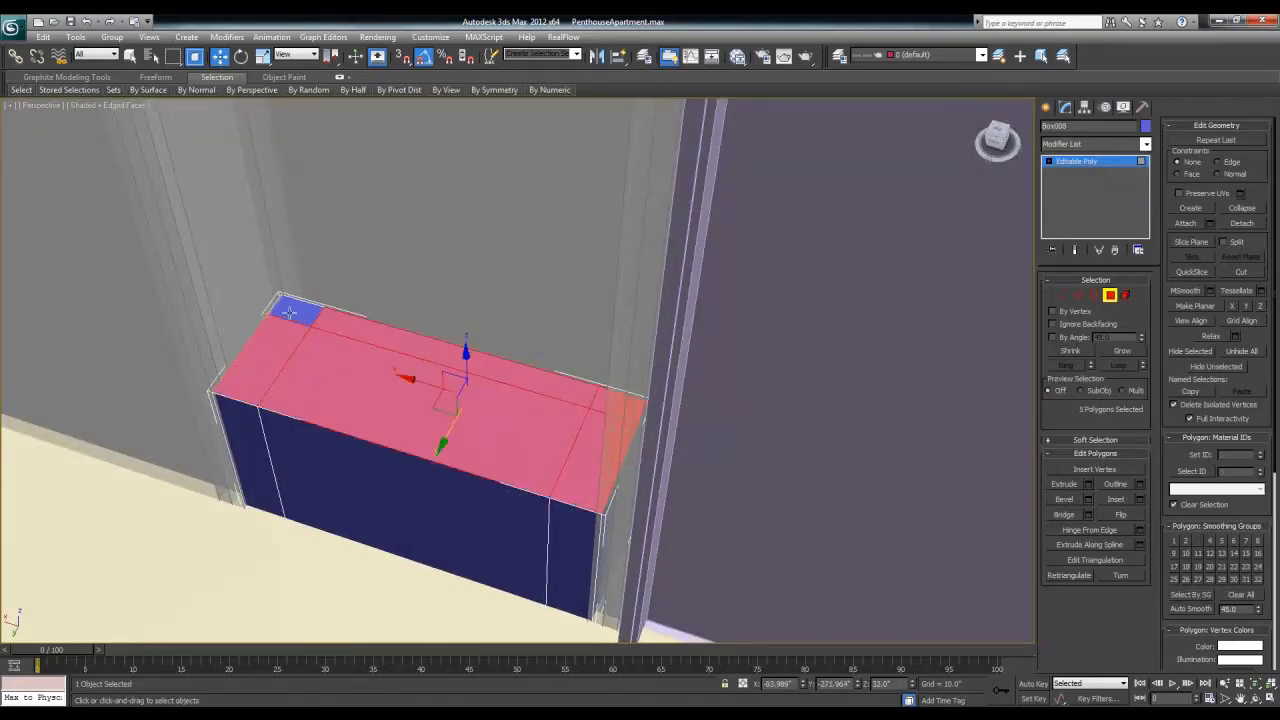
ctrl+click(289, 313)
click(1088, 484)
scroll(500, 390, down, 5)
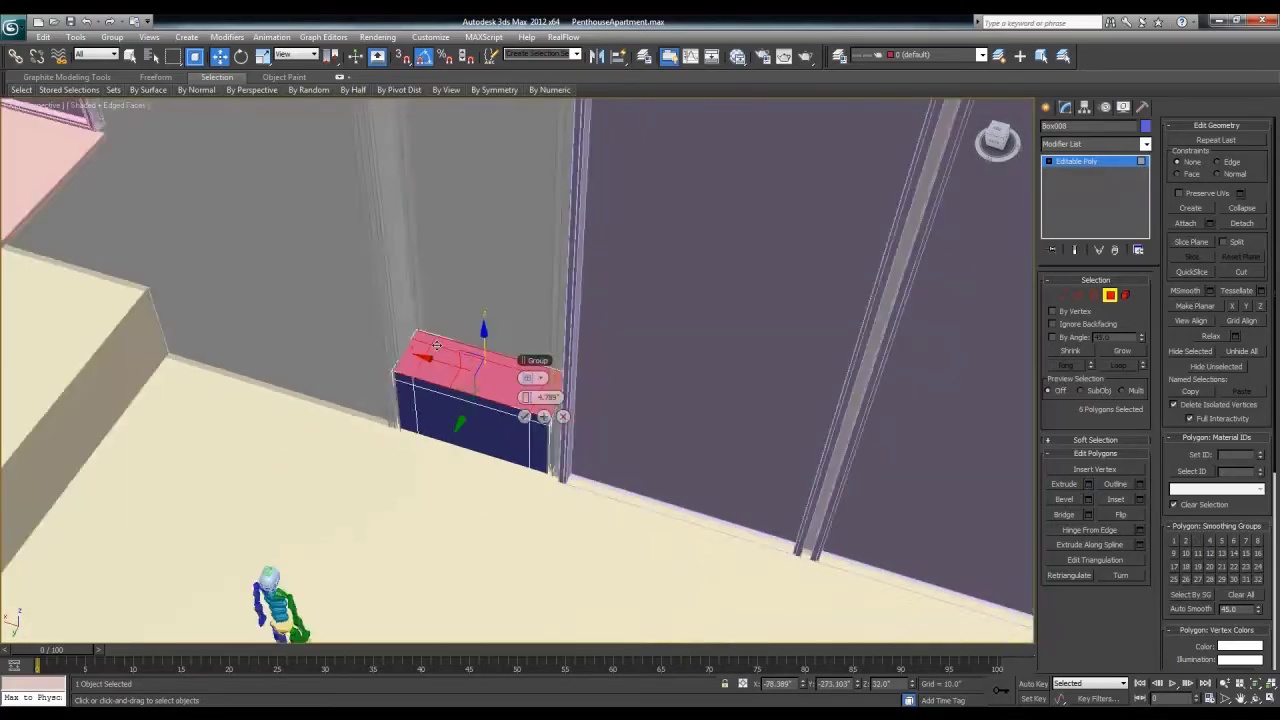
mouse_move(500, 390)
alt+middle_down()
mouse_move(540, 400)
mouse_move(514, 374)
alt+middle_up()
drag(548, 397, 785, 398)
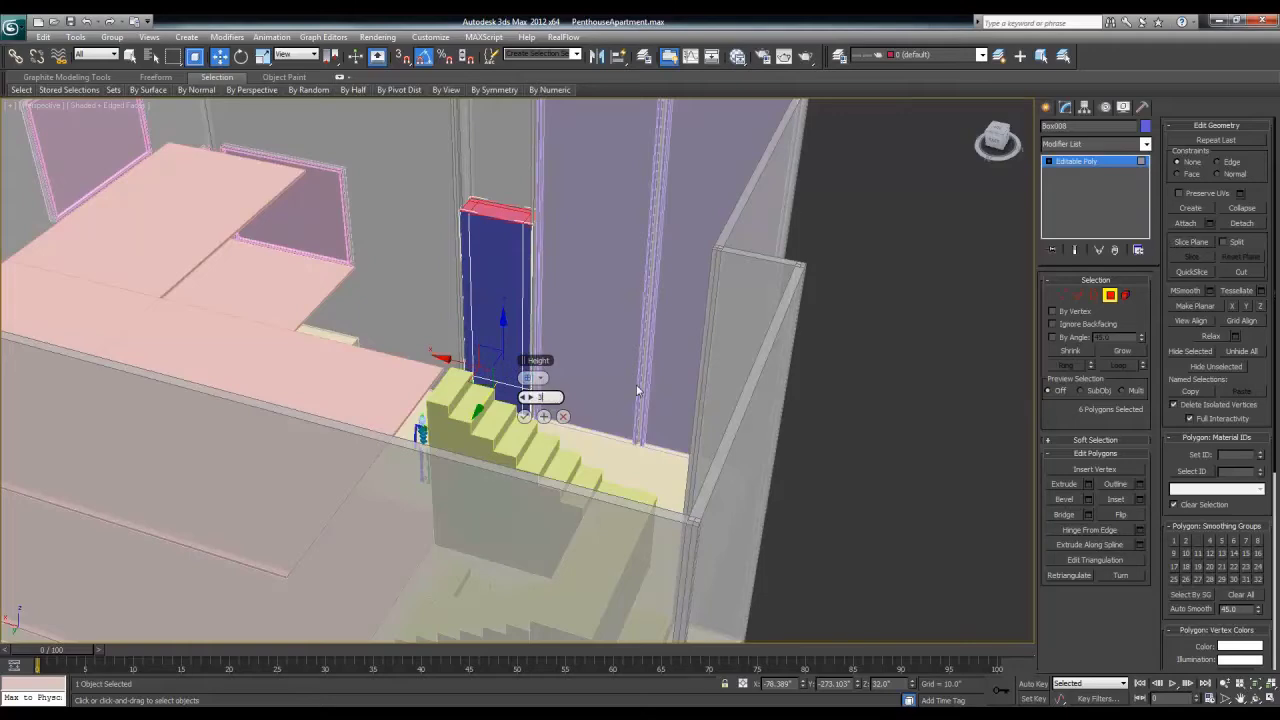
text(00)
key(Return)
click(524, 416)
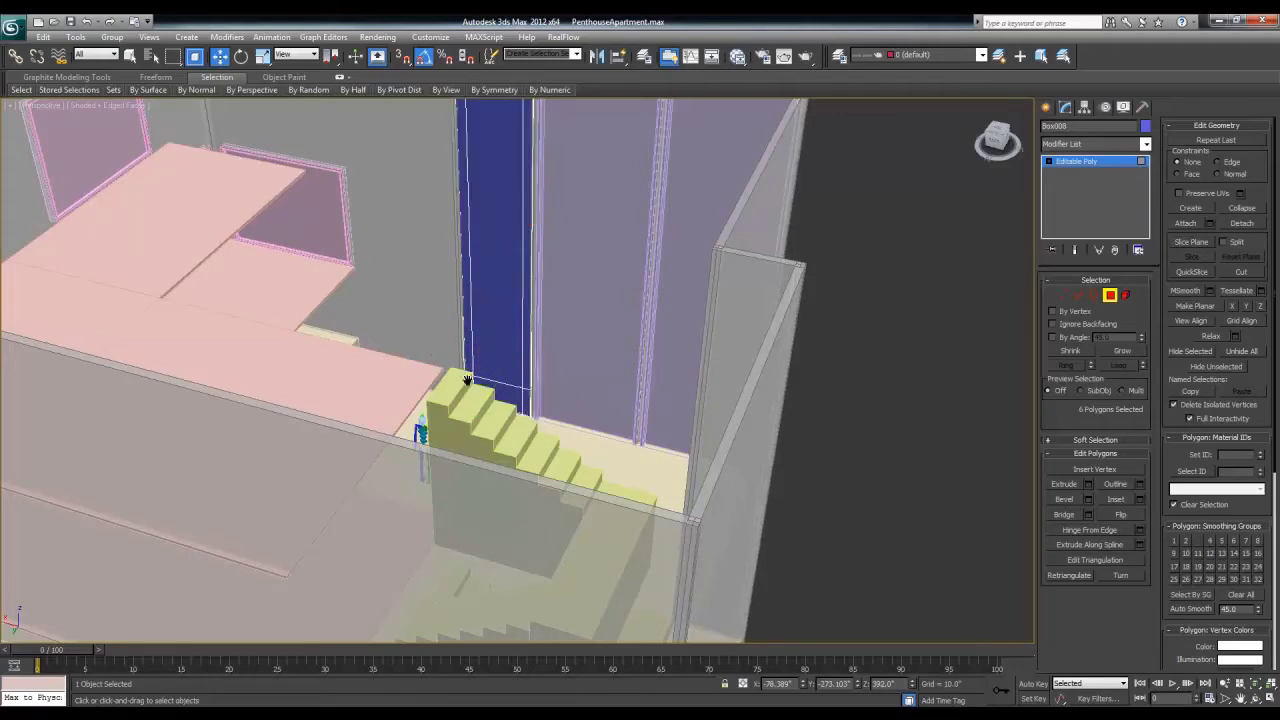
Step: Select the two lower rows of vertices on the fireplace block and raise them to about Z 40.5"
scroll(466, 380, down, 5)
scroll(460, 400, up, 10)
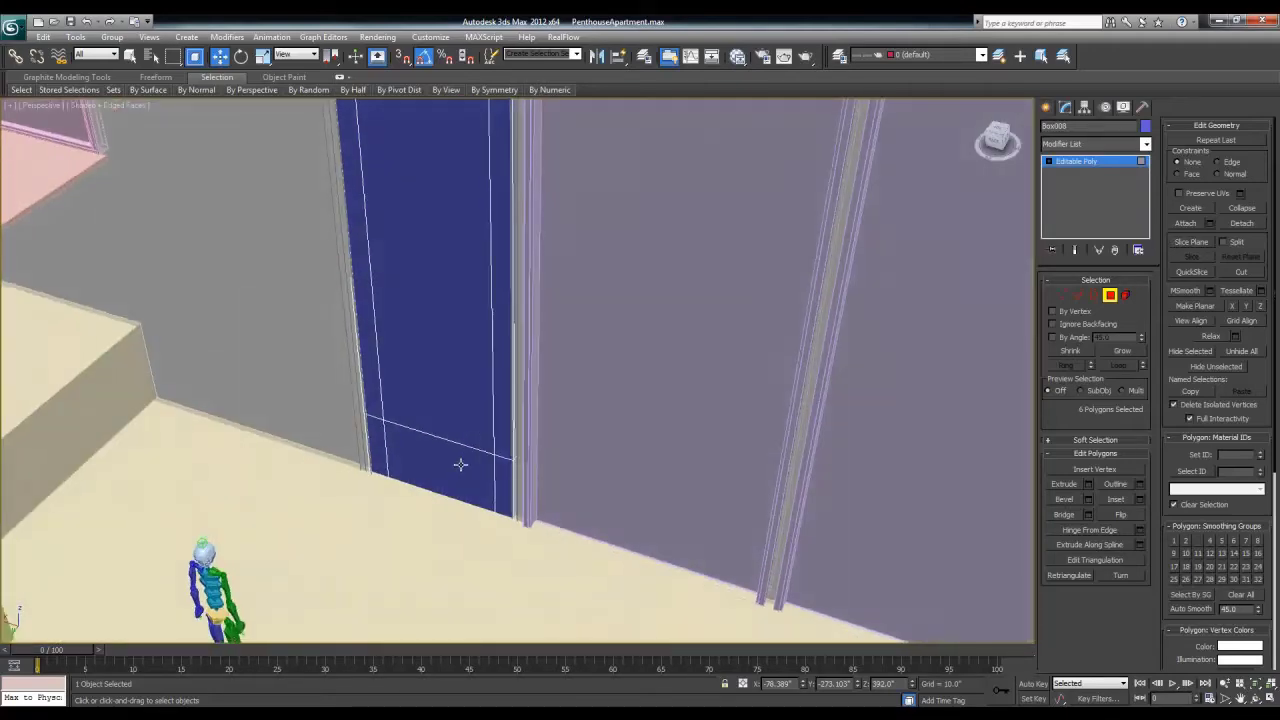
click(460, 465)
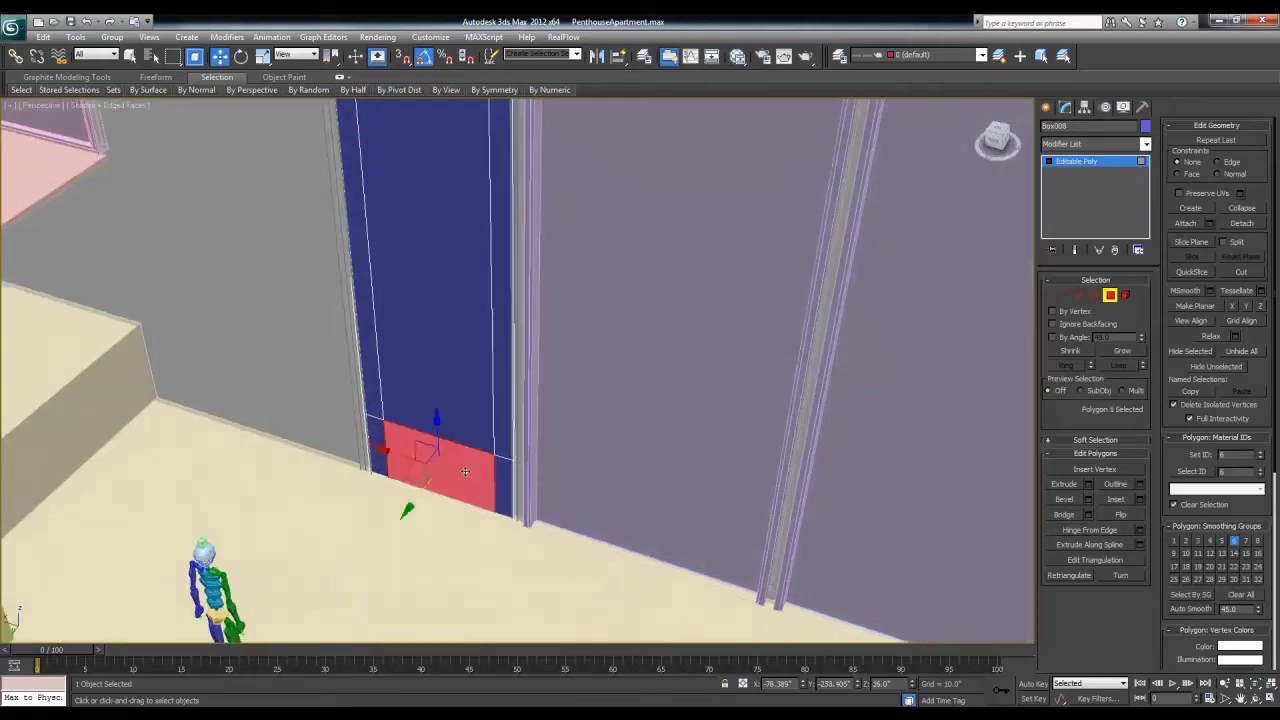
click(1064, 296)
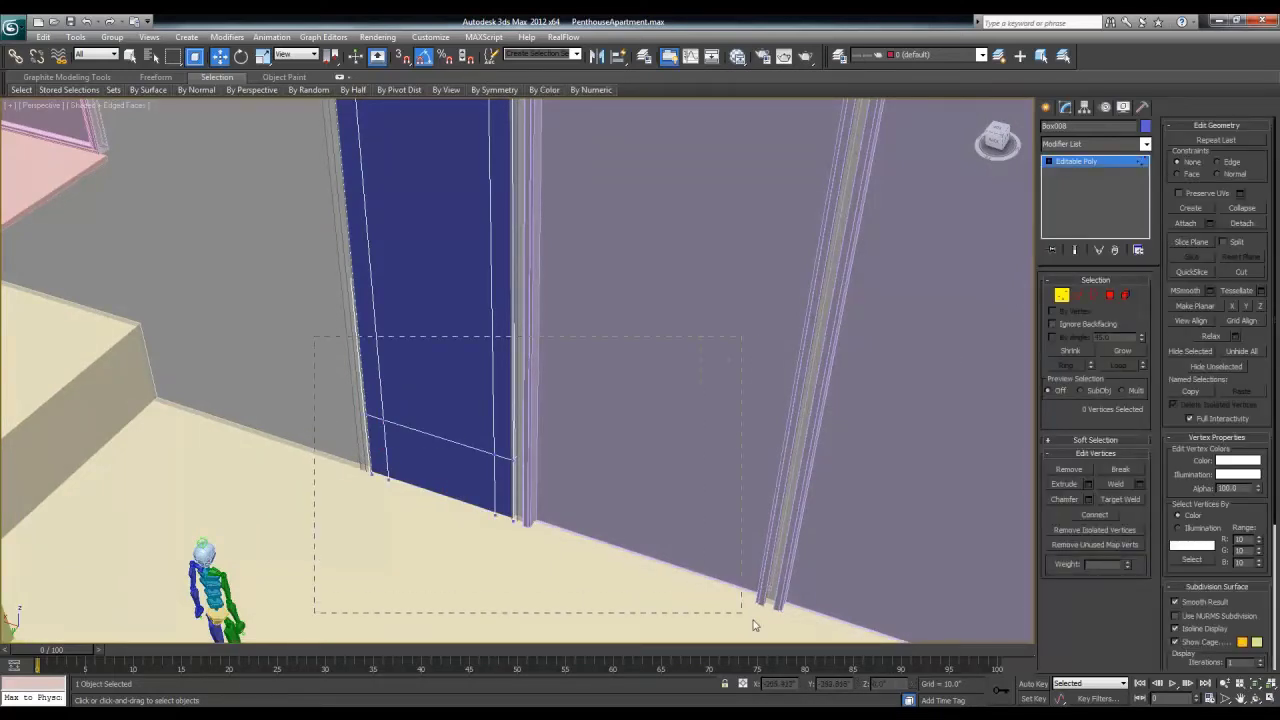
drag(754, 626, 752, 624)
drag(454, 412, 453, 370)
scroll(378, 455, up, 6)
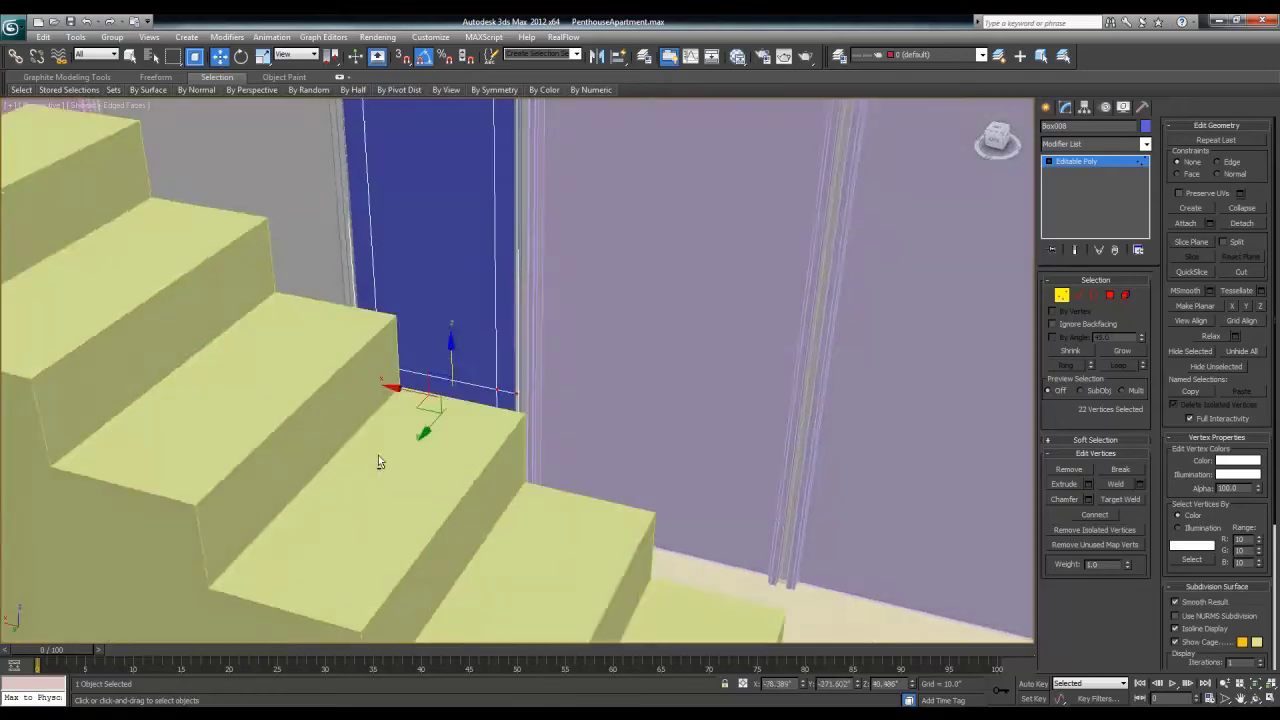
scroll(379, 449, down, 5)
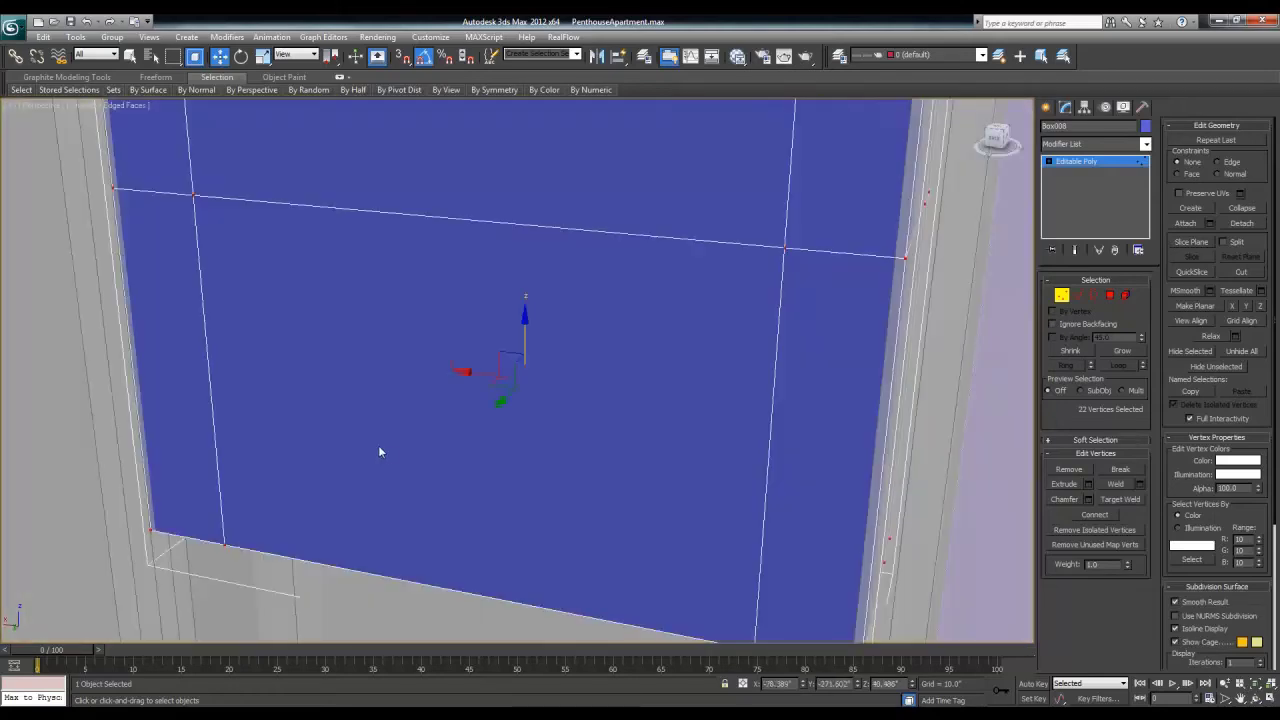
Step: Reselect the two lower rows of vertices on the fireplace block and lower them to about Z 33.7"
alt+middle_drag(378, 445, 484, 373)
scroll(410, 440, down, 3)
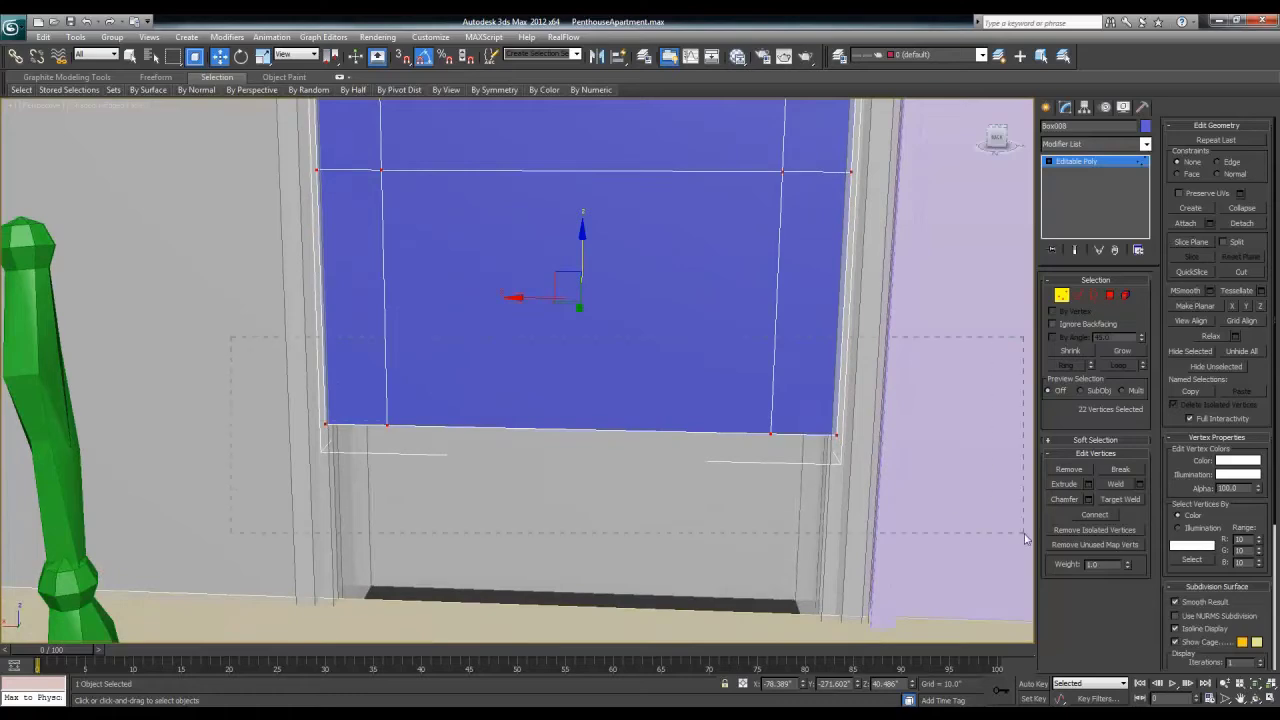
drag(1024, 540, 1024, 540)
scroll(557, 461, down, 2)
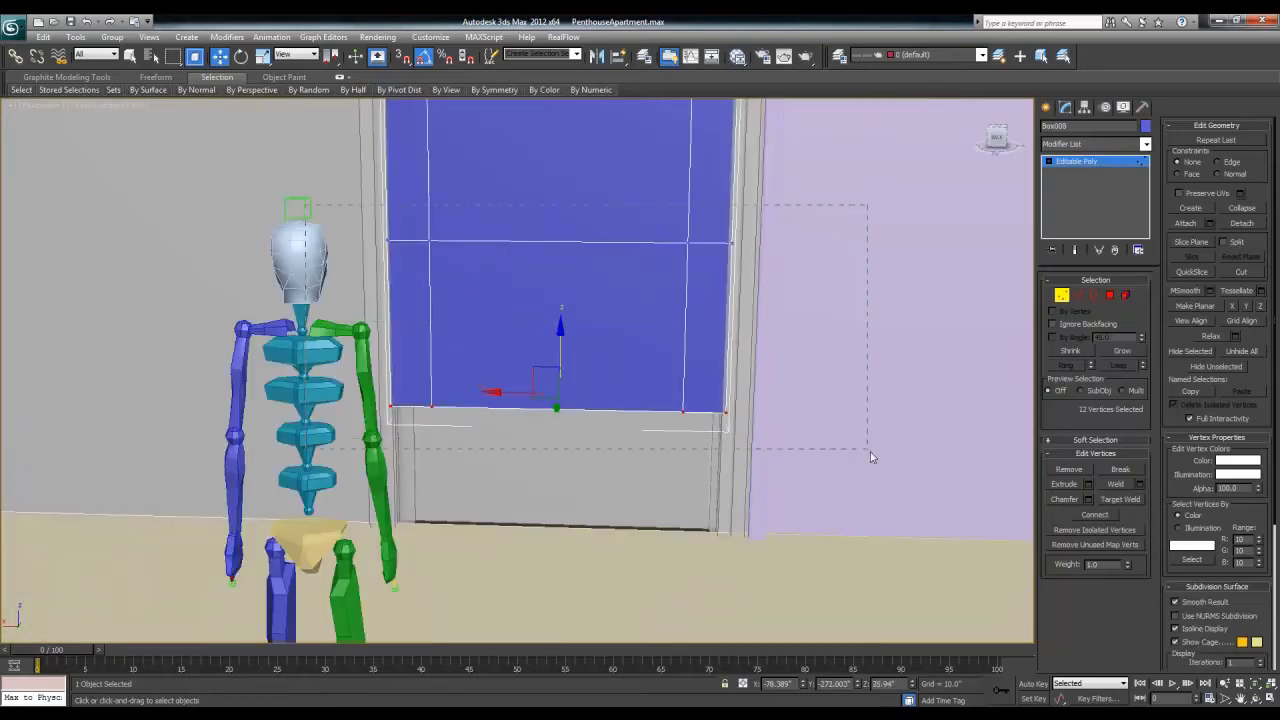
drag(870, 457, 870, 457)
key(alt+Tab)
key(alt+Tab)
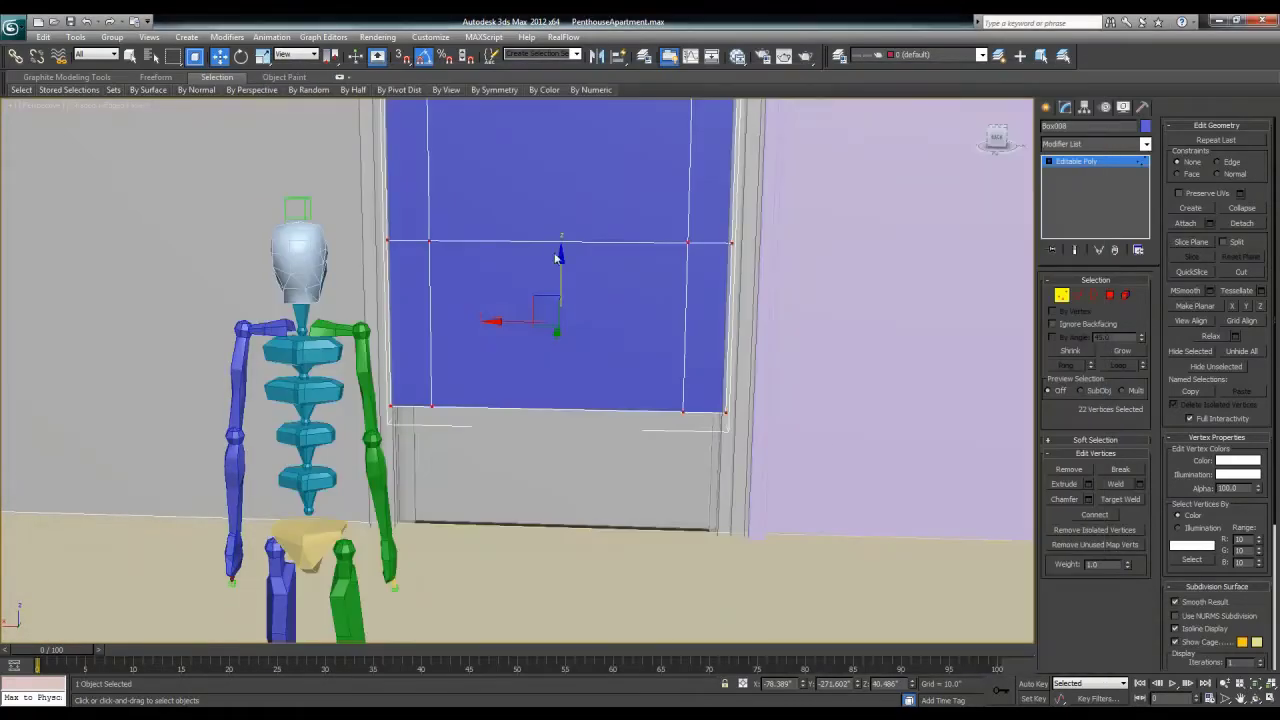
drag(561, 260, 560, 296)
Step: Select the six bottom polygons of the fireplace block and extrude them about 18.4" down to the floor
click(1110, 295)
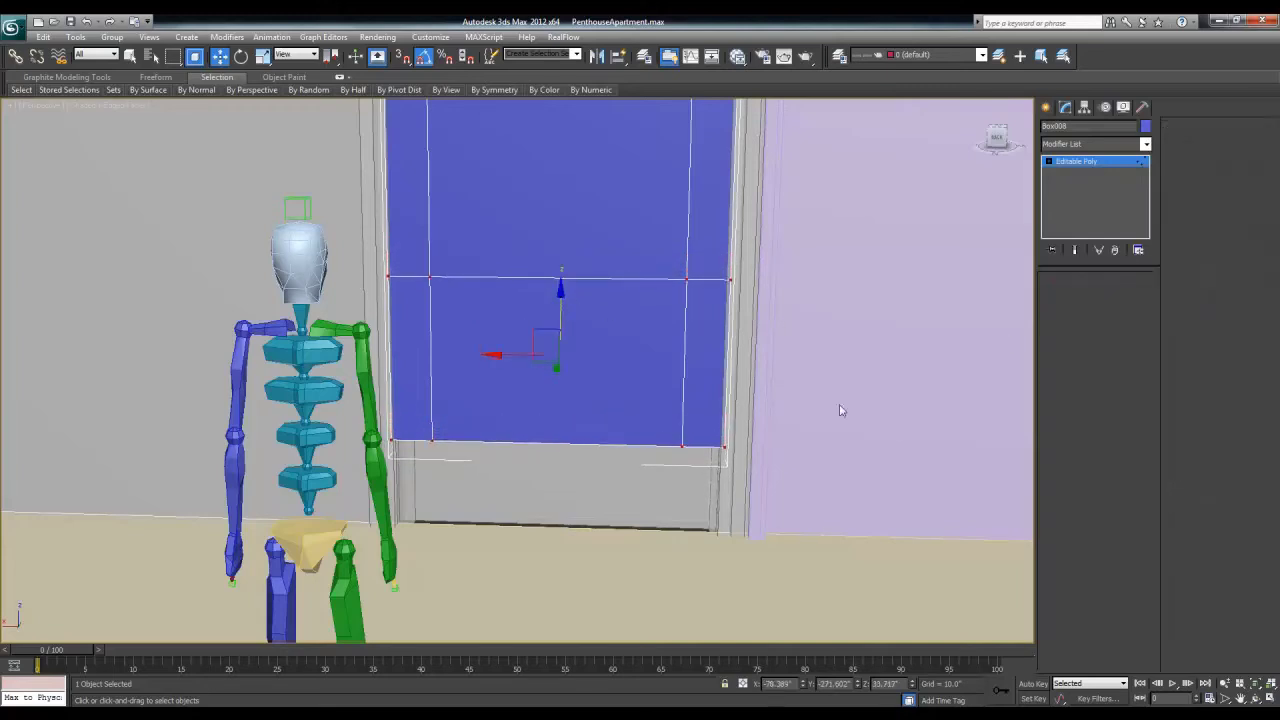
drag(521, 498, 307, 572)
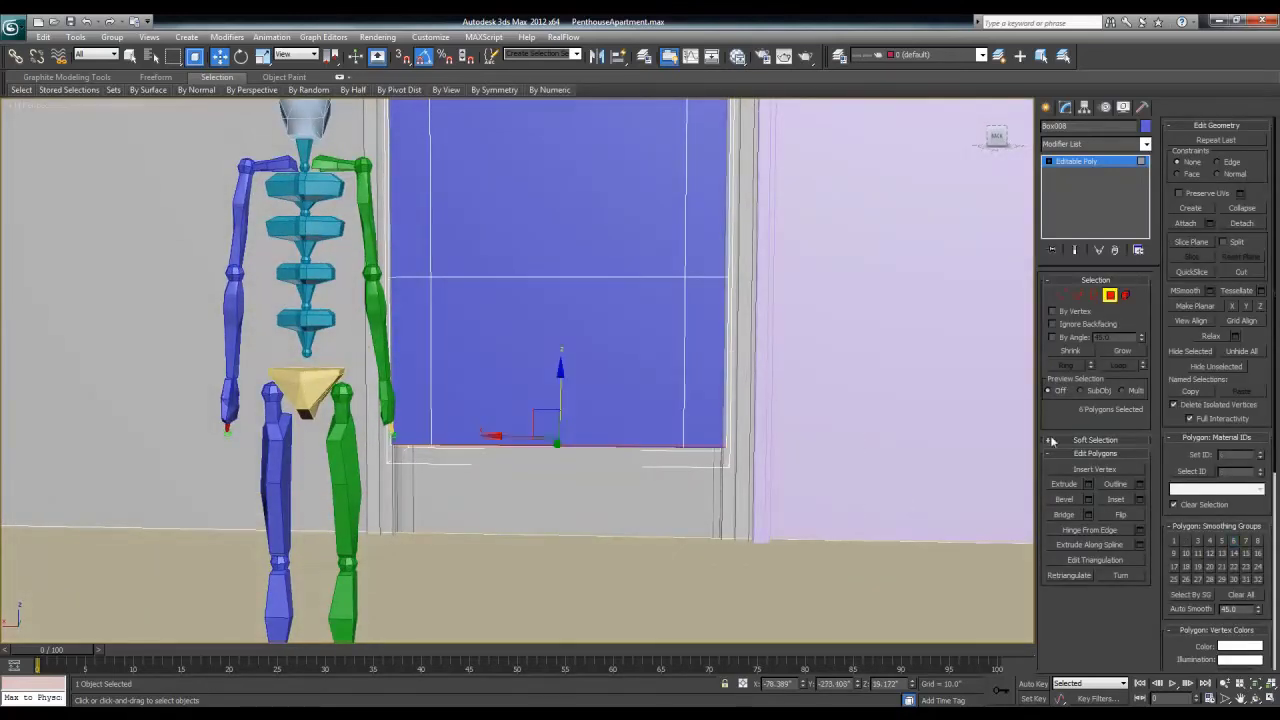
click(1089, 485)
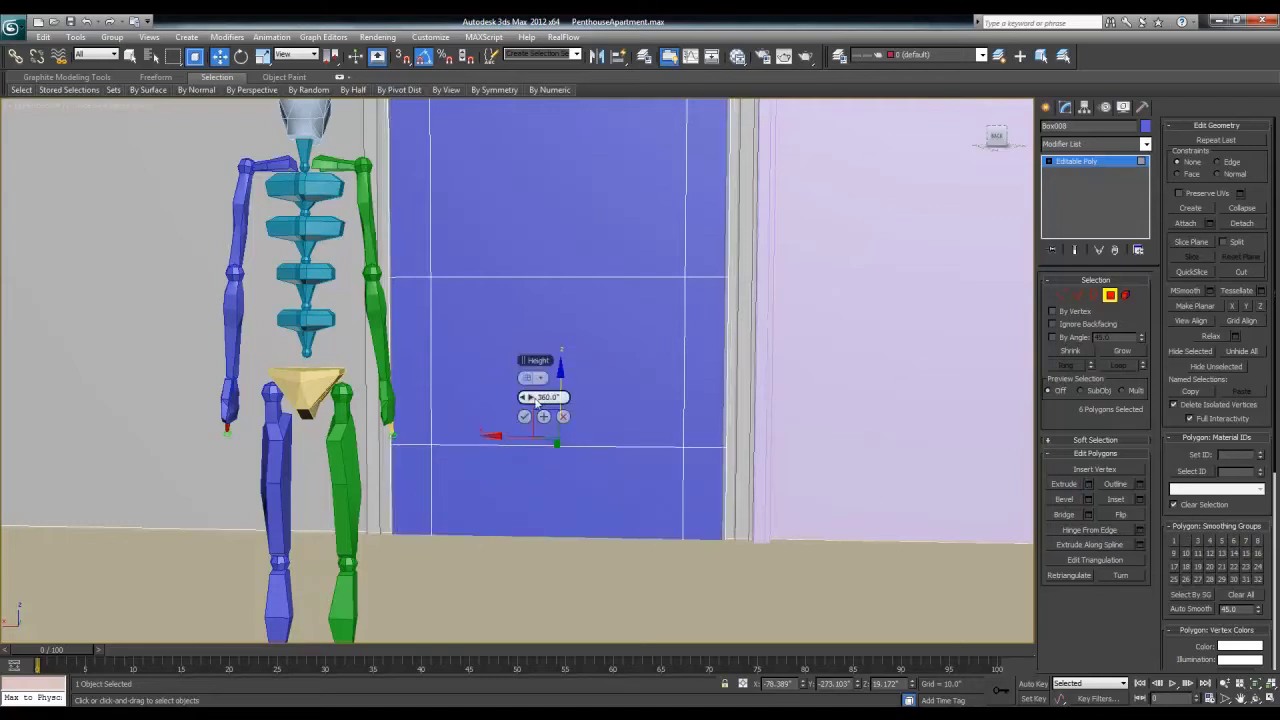
drag(548, 397, 548, 362)
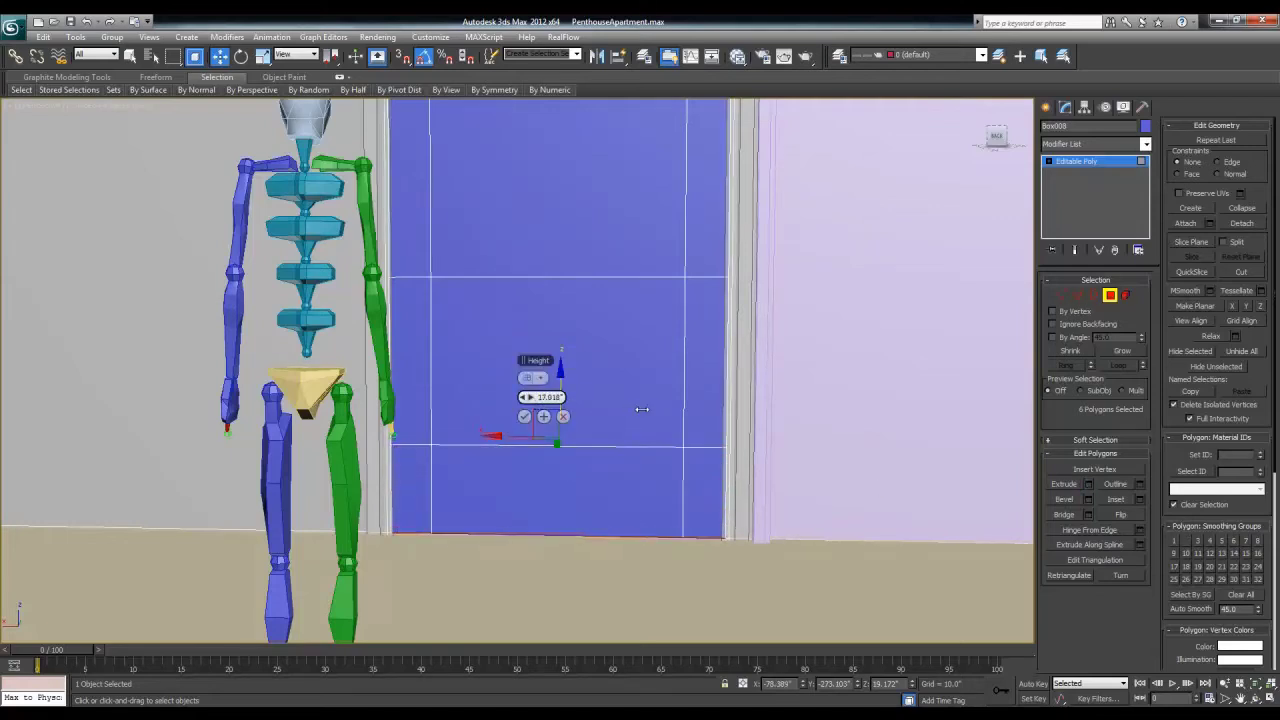
click(524, 416)
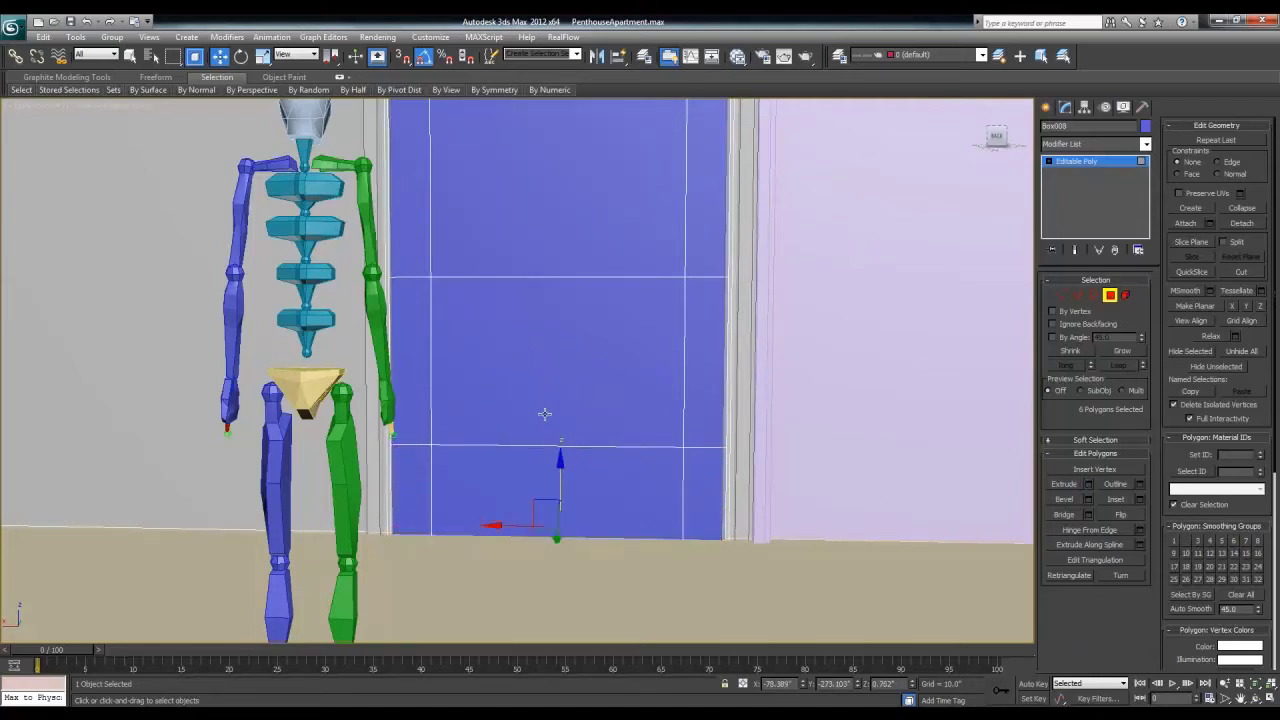
Step: Select the central front polygon of the fireplace and extrude it inward by about 21.8" for the firebox
click(1109, 296)
click(1109, 296)
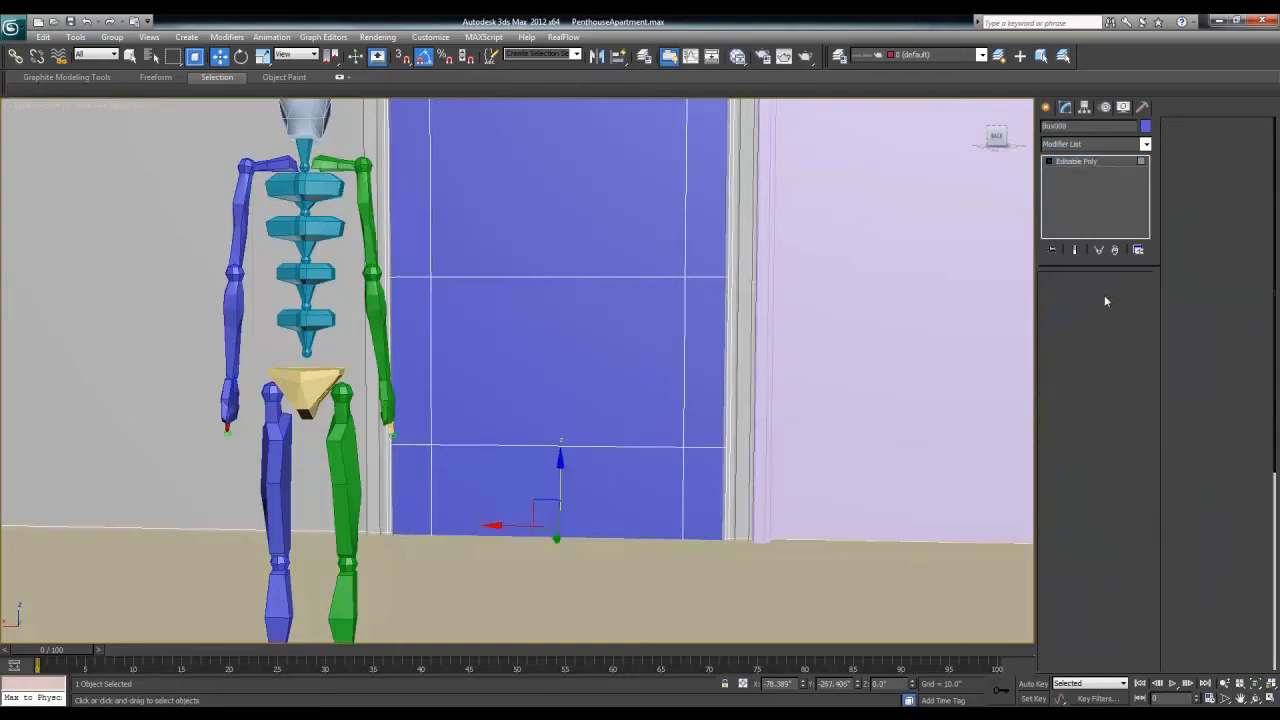
click(1087, 486)
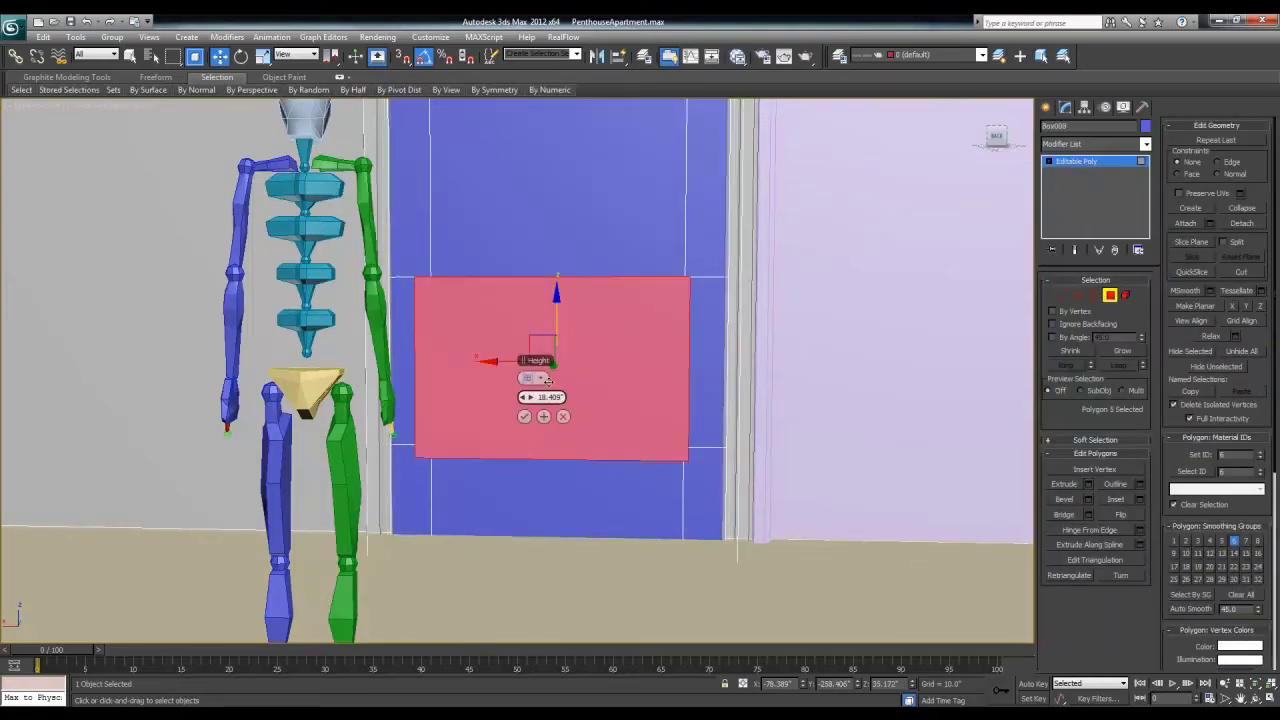
drag(540, 397, 540, 426)
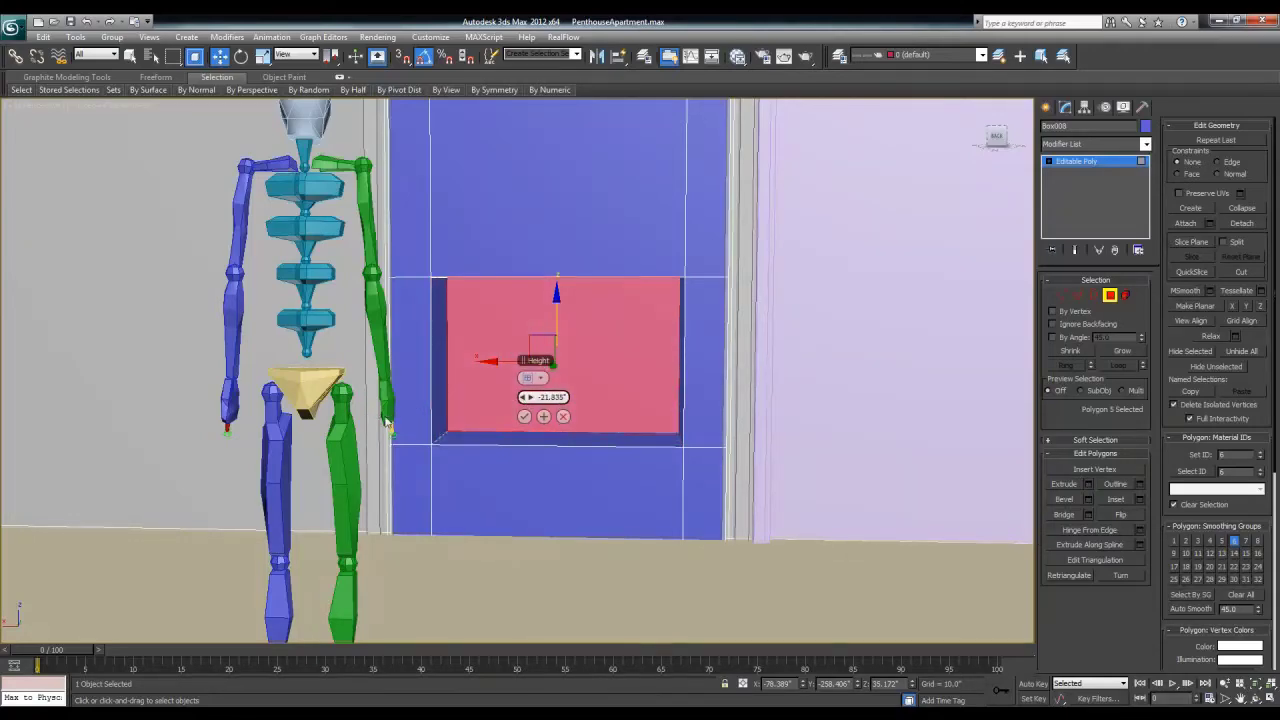
alt+middle_drag(657, 403, 624, 429)
scroll(611, 426, up, 4)
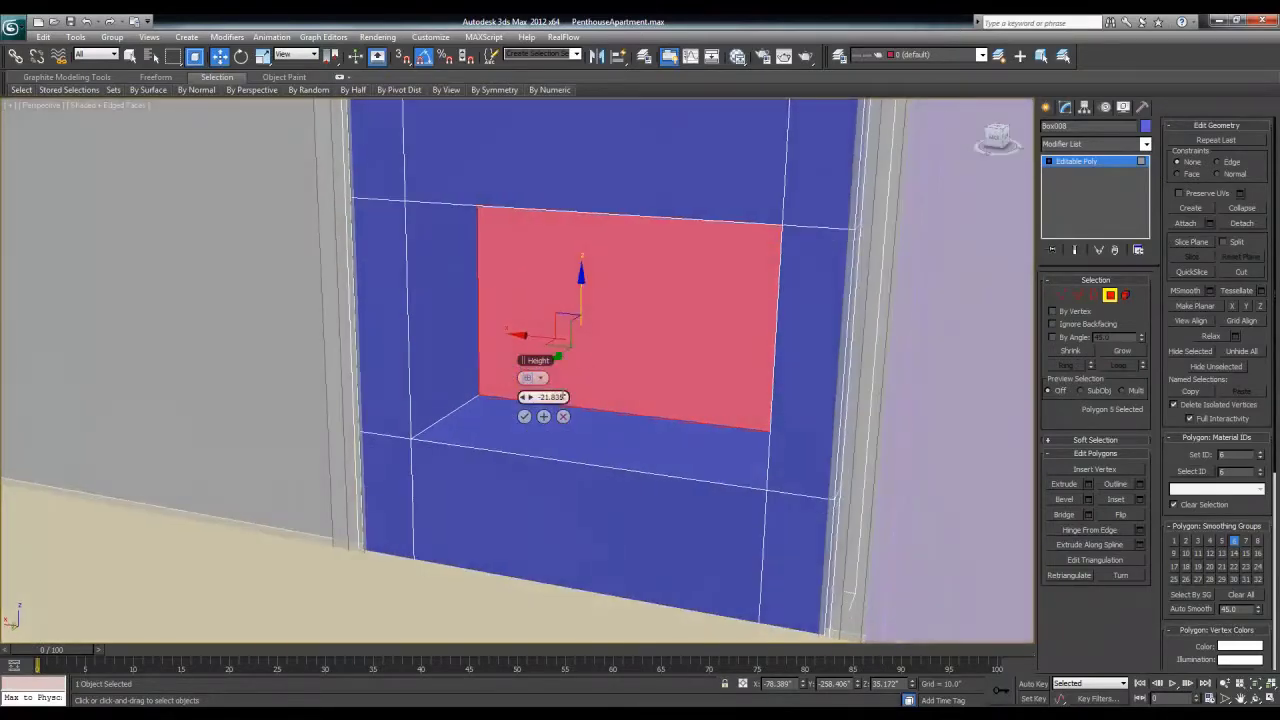
Step: Consult the firebox dimensions table on the fireplace design page in the browser and set the inward extrusion to -18"
key(alt+Tab)
key(Tab)
key(Tab)
key(Tab)
key(Tab)
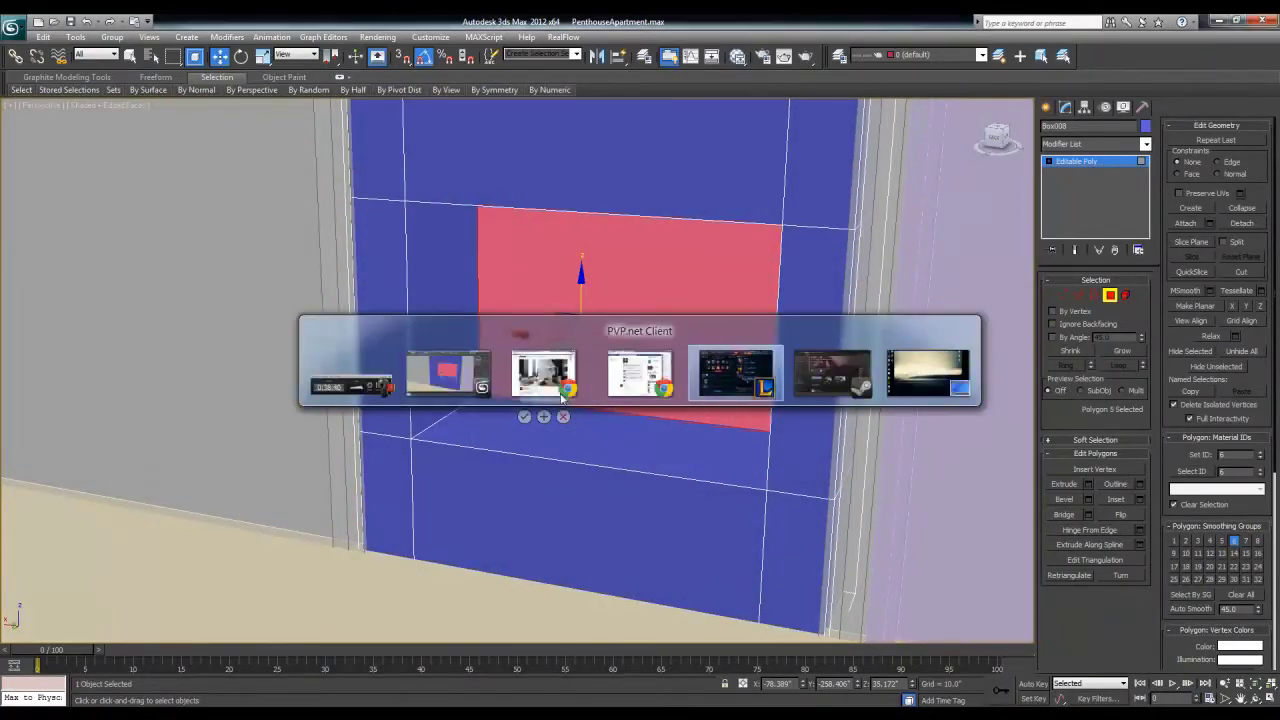
key(Tab)
key(Tab)
key(Tab)
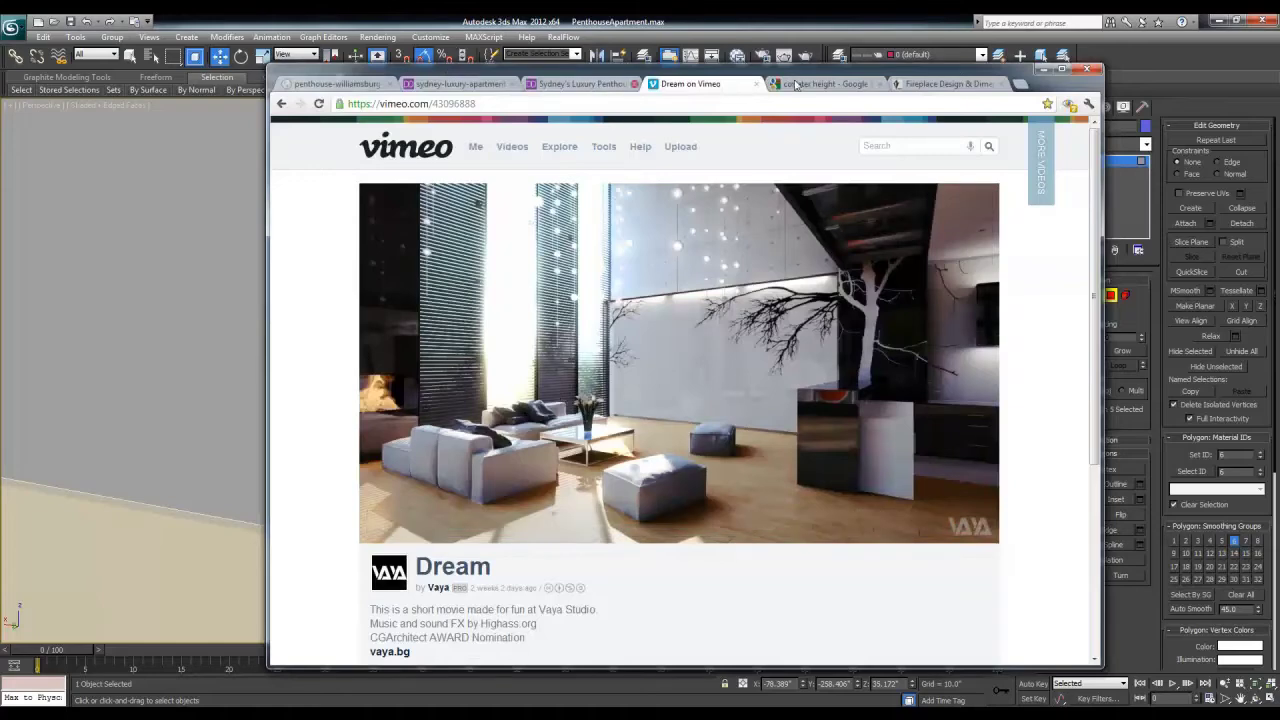
click(913, 84)
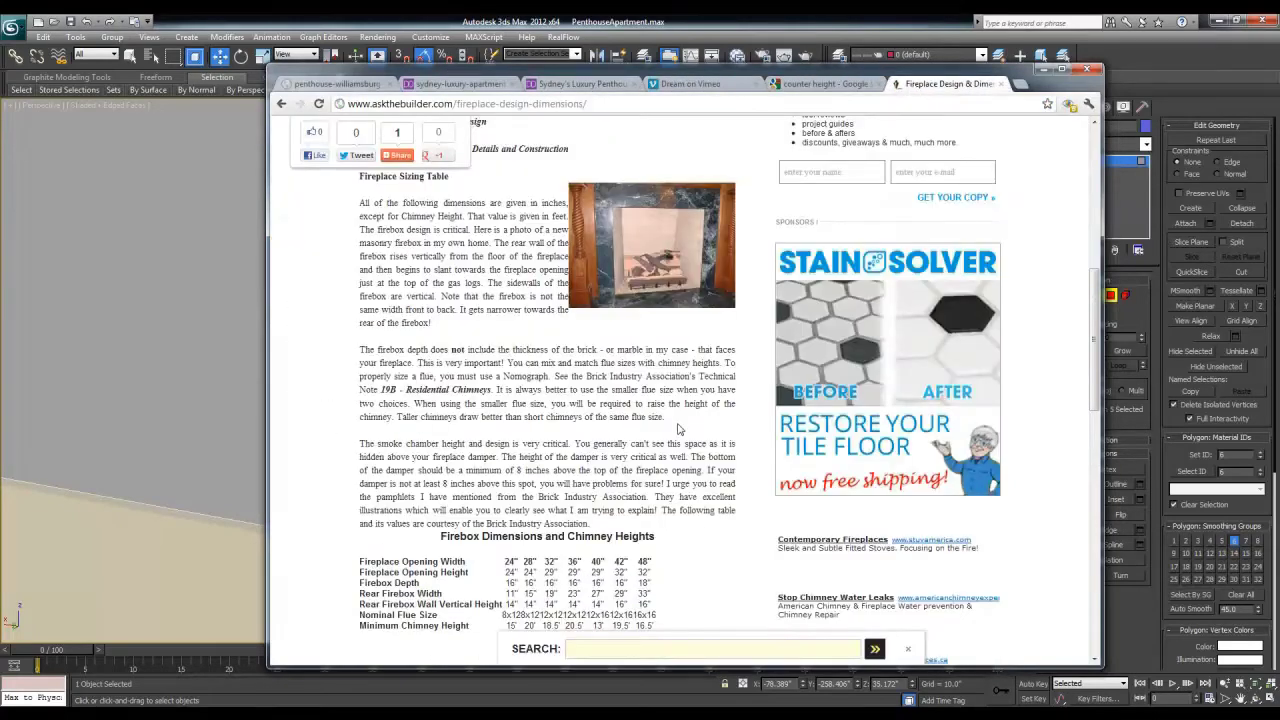
key(alt+Tab)
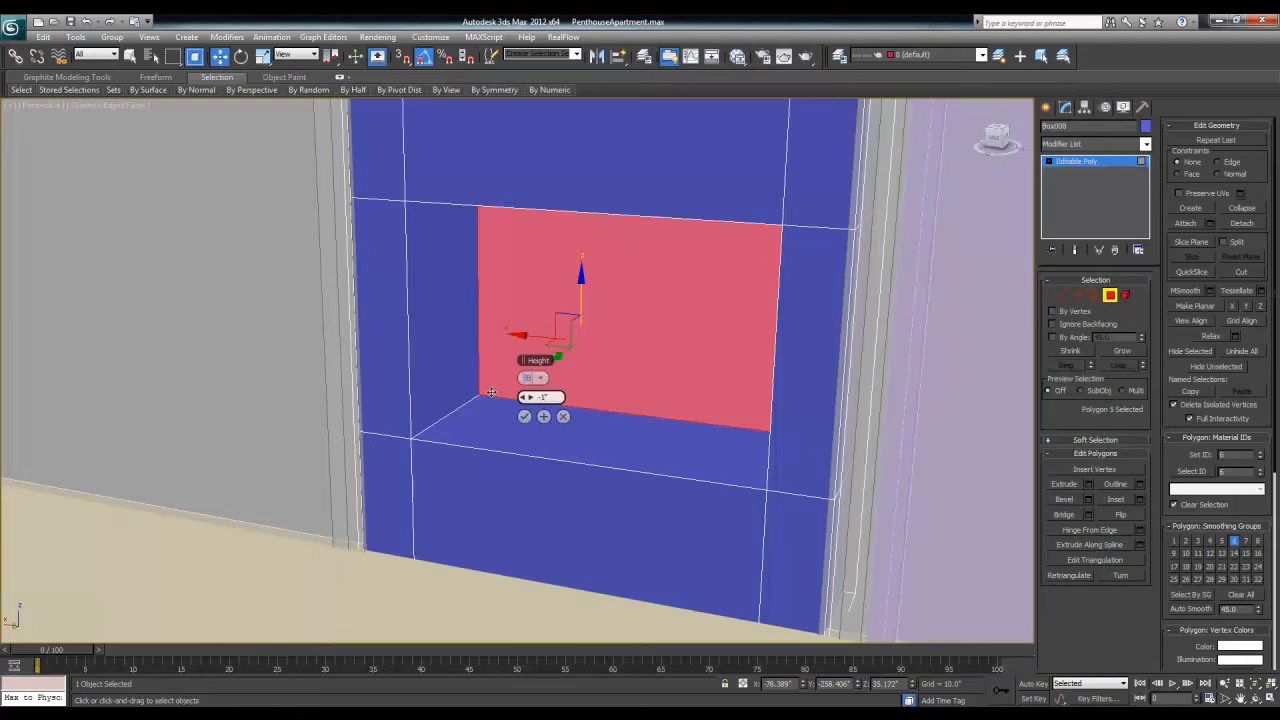
click(524, 416)
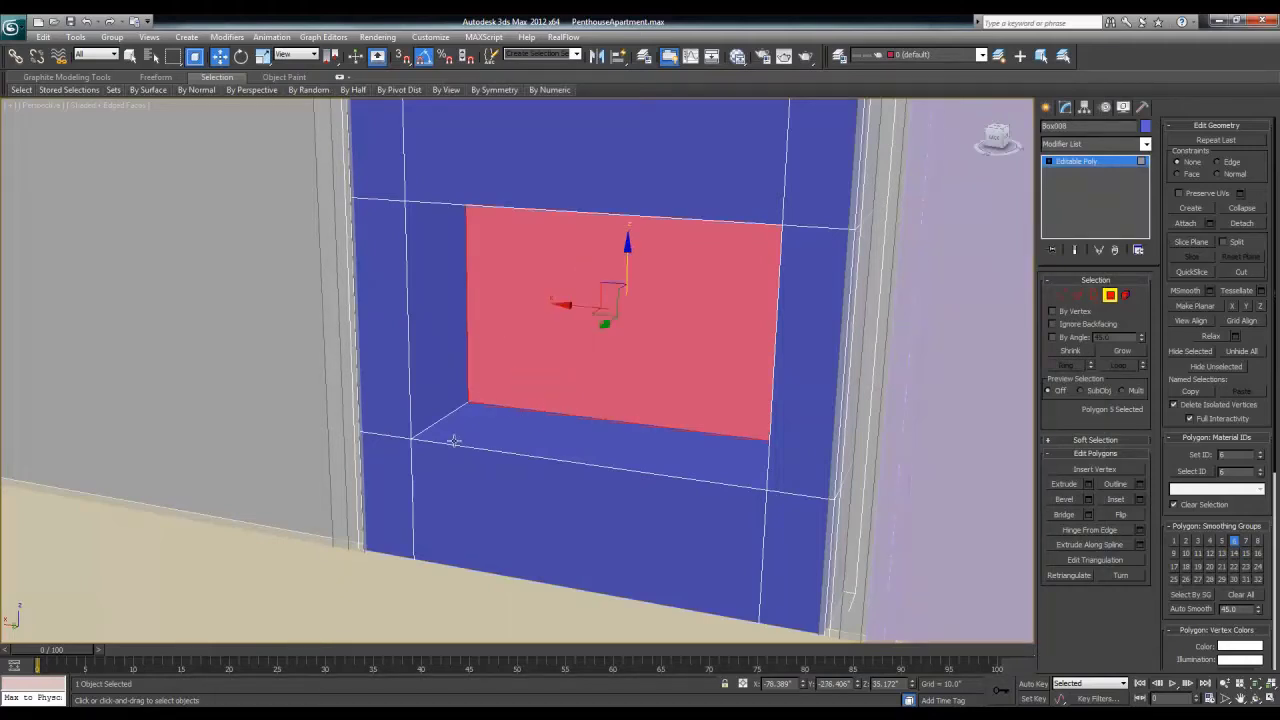
Step: Select the ring of four depth edges around the firebox recess and connect them with a new edge loop near the front opening
alt+middle_drag(457, 437, 446, 469)
click(544, 251)
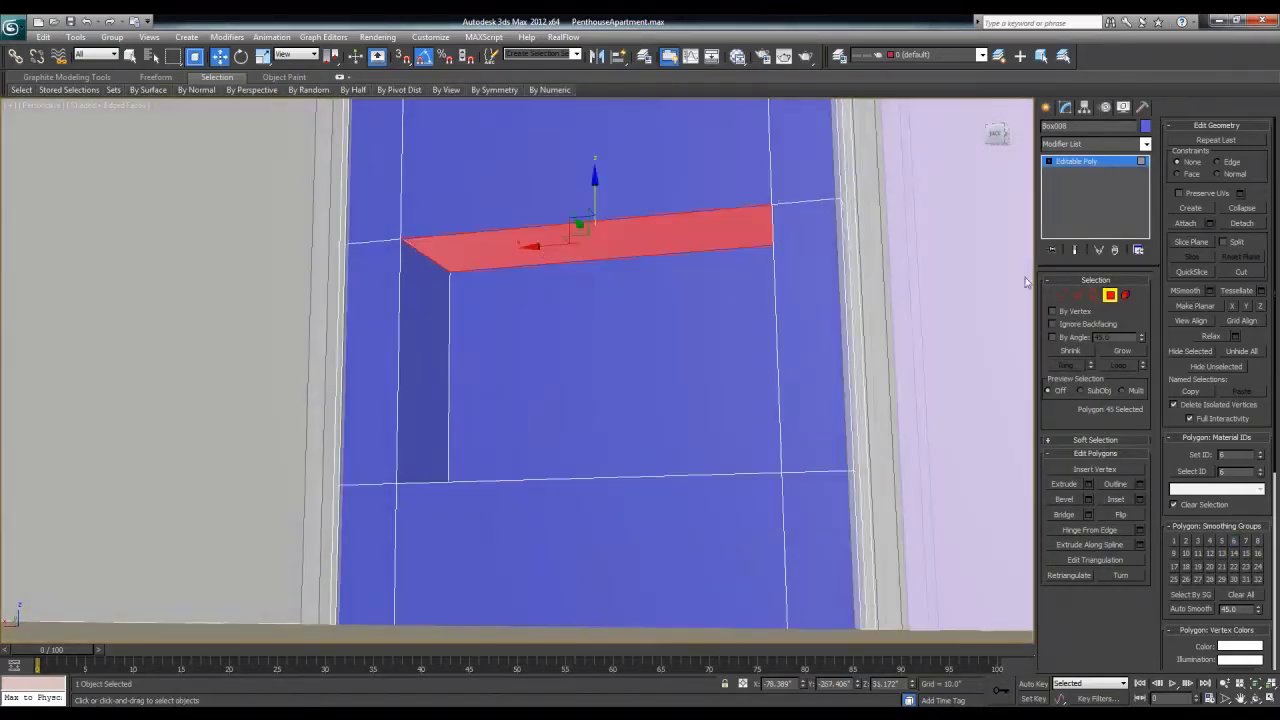
click(1077, 295)
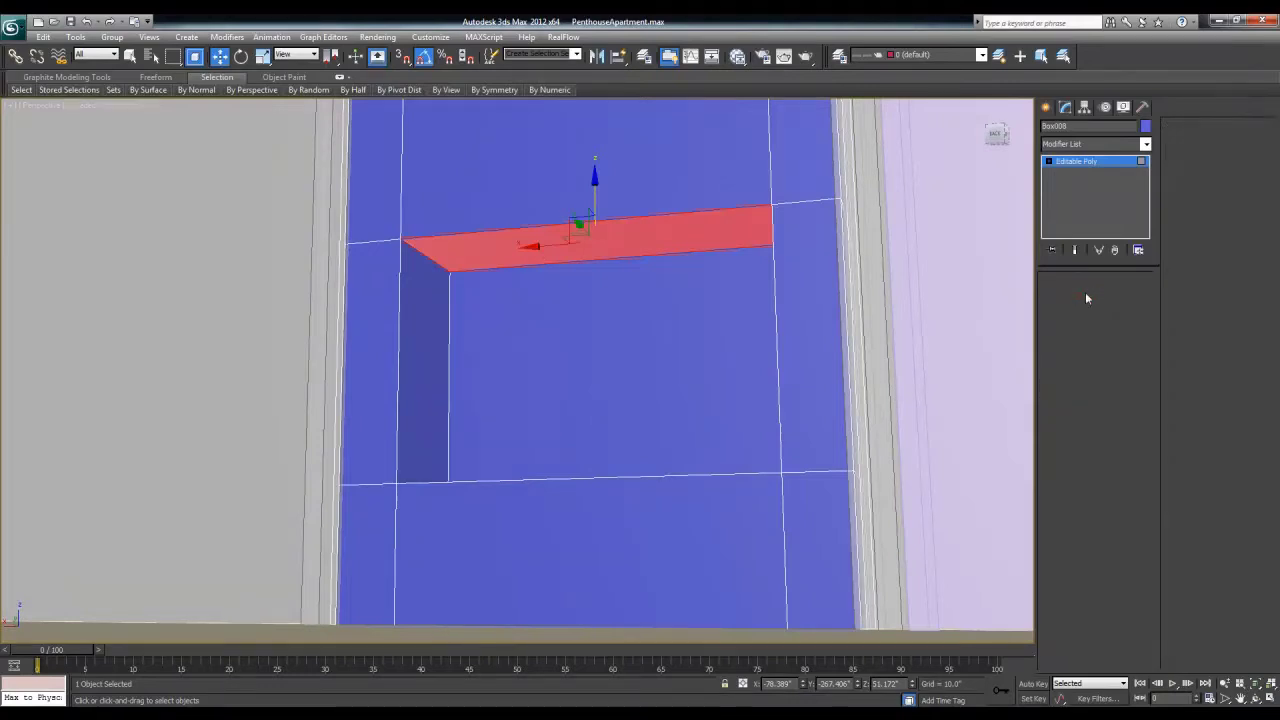
click(428, 256)
click(1063, 366)
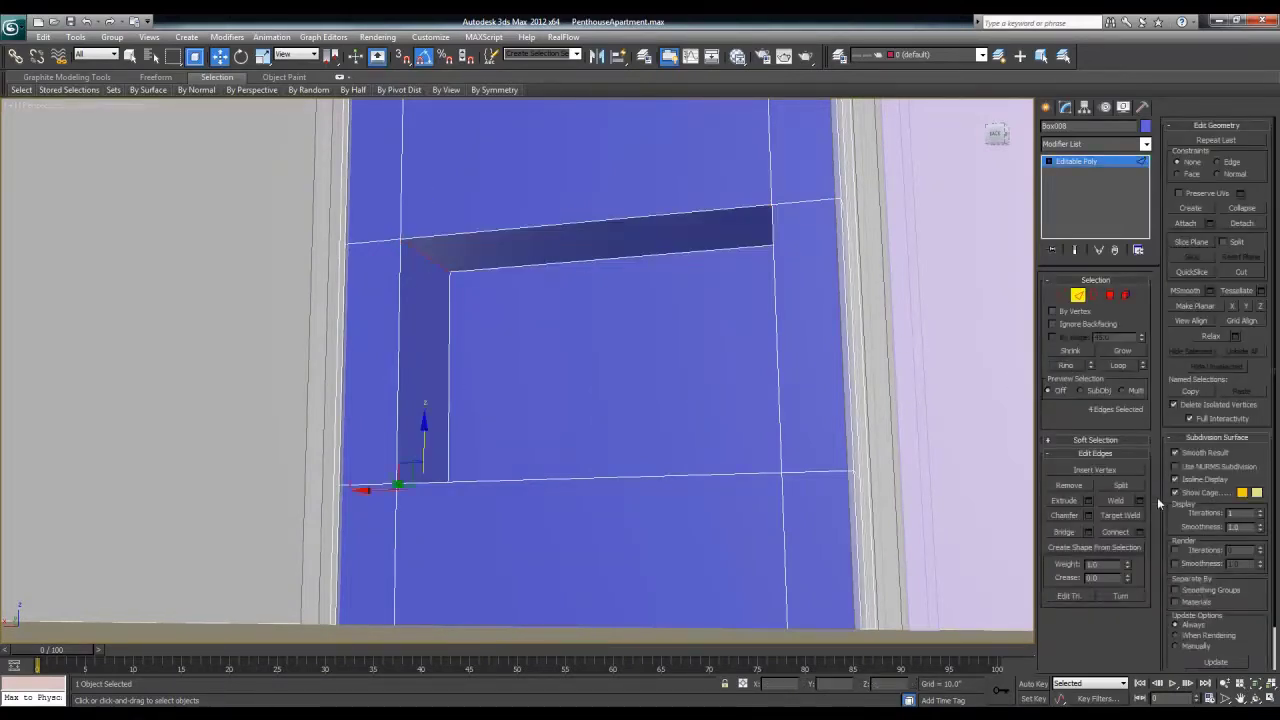
click(1138, 531)
alt+middle_drag(470, 445, 541, 355)
click(524, 436)
drag(547, 357, 503, 362)
click(1110, 295)
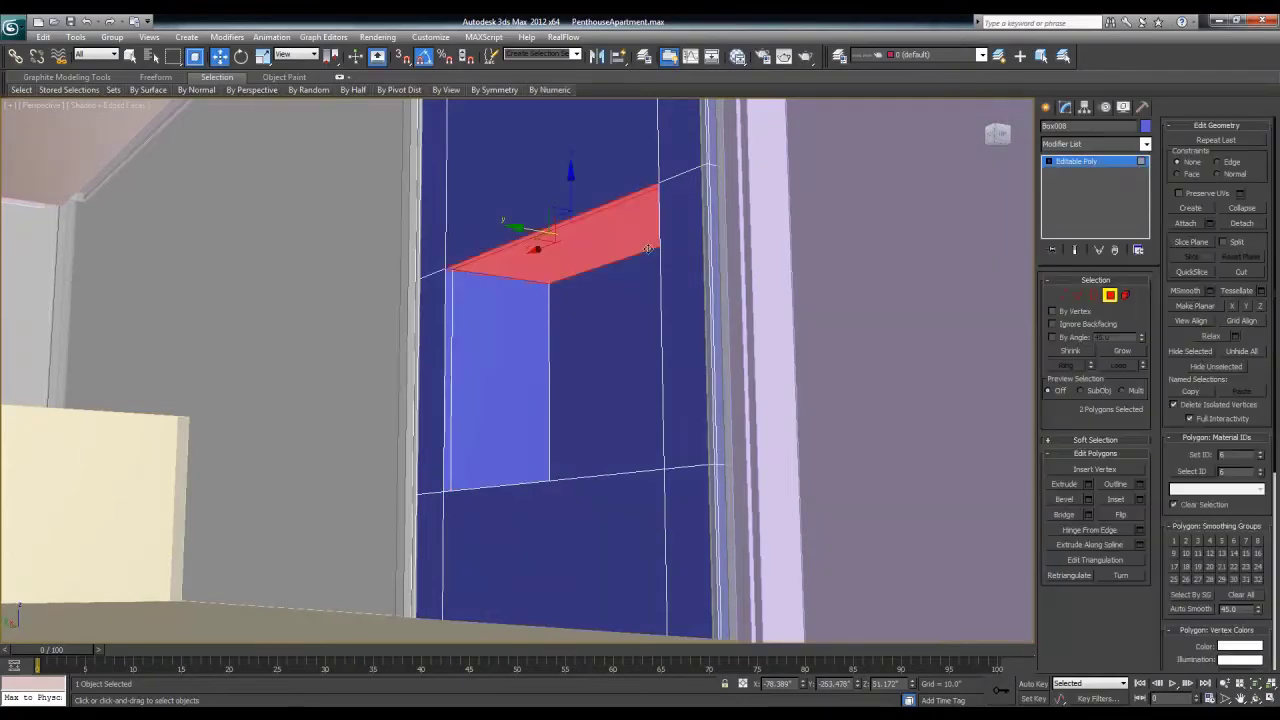
Step: Select the large firebox ceiling polygon behind the new edge and extrude it upward into the chimney as a flue
alt+middle_drag(557, 306, 608, 341)
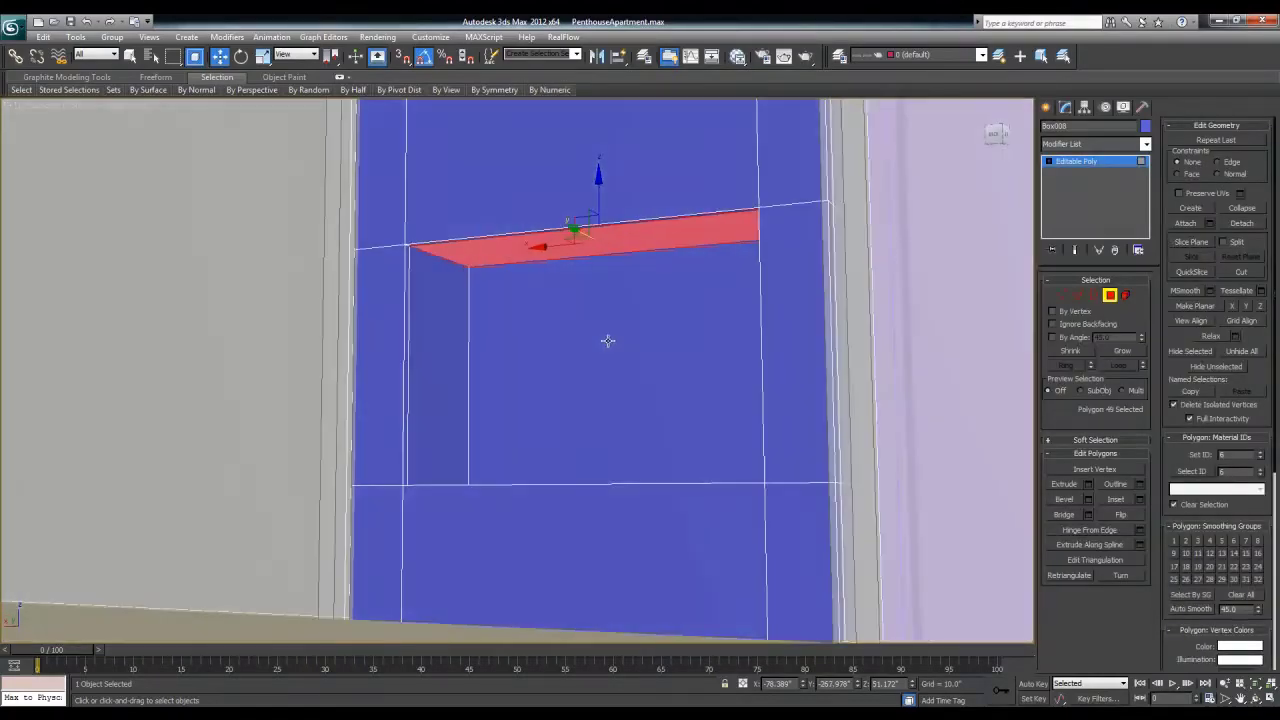
click(1088, 485)
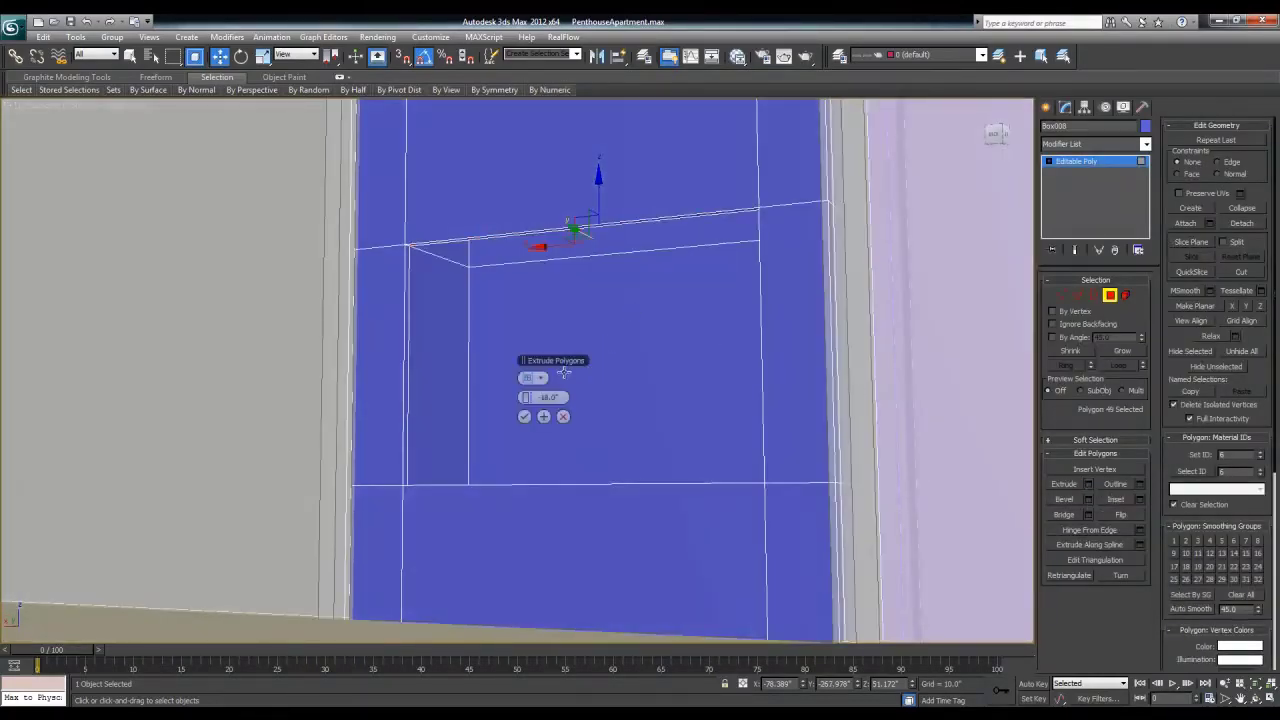
alt+middle_drag(704, 410, 709, 439)
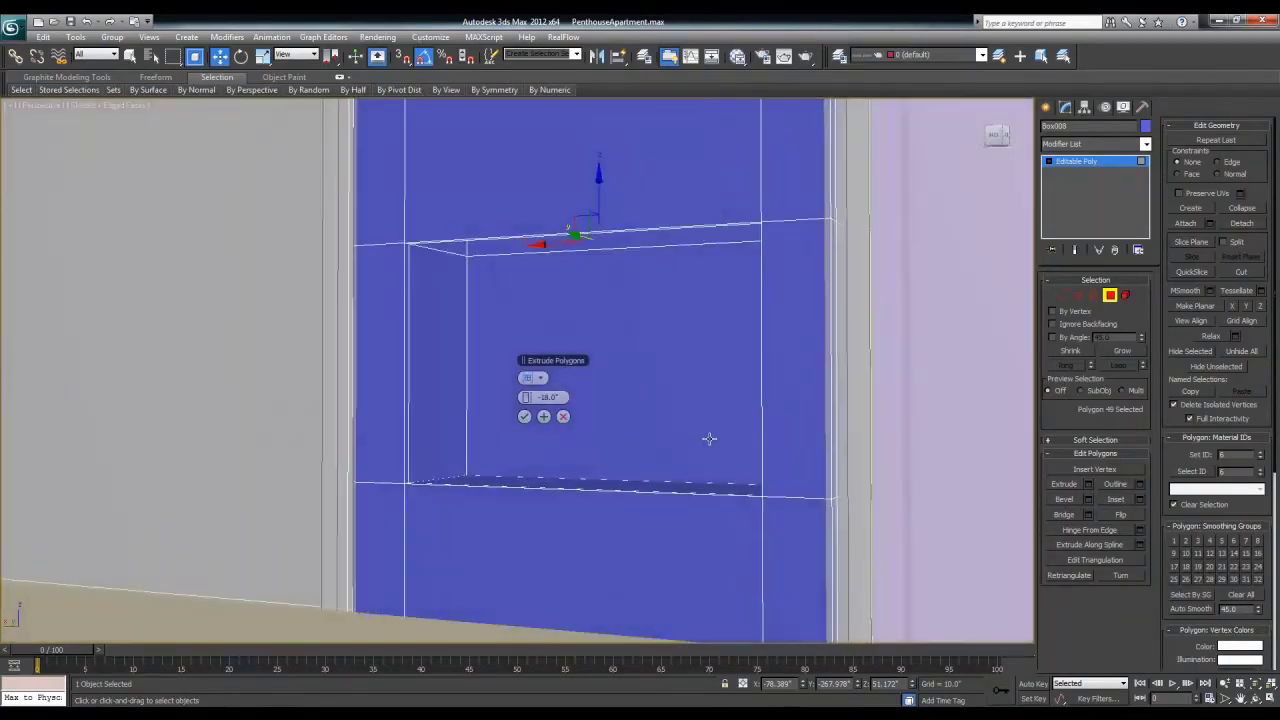
mouse_move(530, 398)
mouse_down()
mouse_move(608, 394)
mouse_move(533, 399)
mouse_up()
click(524, 416)
click(1095, 163)
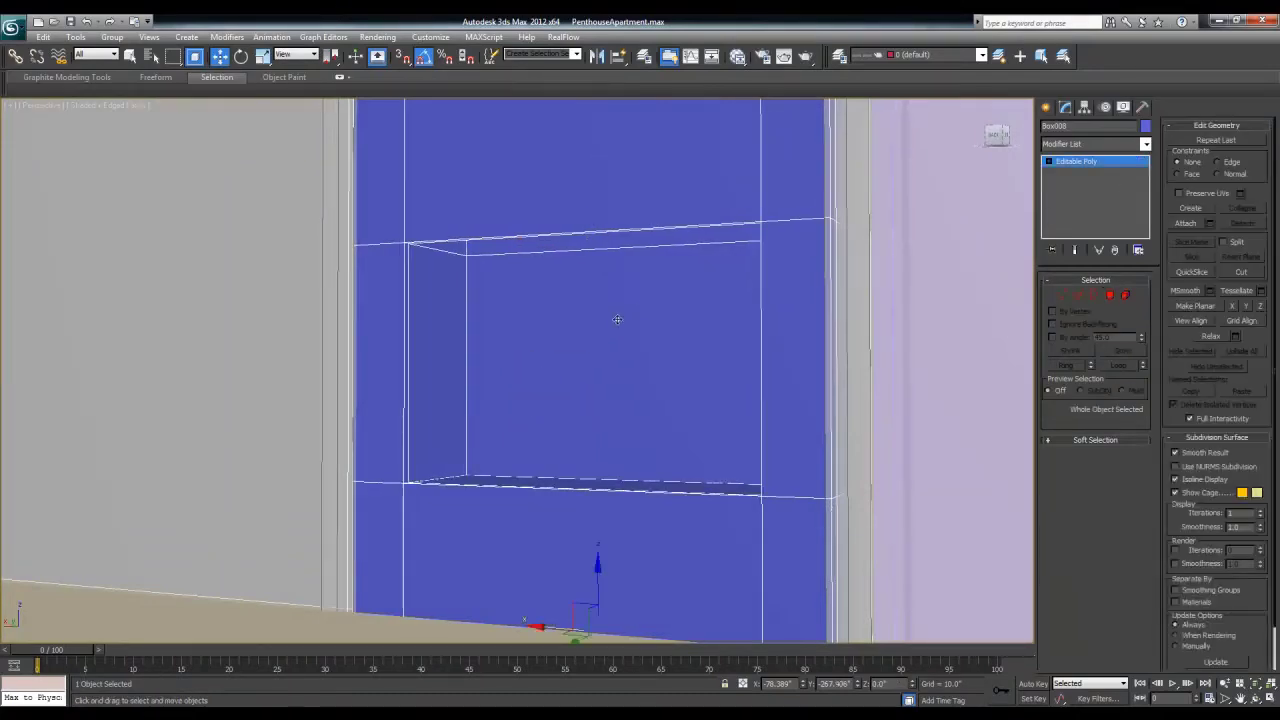
Step: Examine the firebox and flue in wireframe, and the chimney's height against the apartment from outside in shaded view
scroll(610, 325, down, 4)
alt+middle_drag(597, 337, 594, 371)
key(F3)
scroll(591, 417, down, 3)
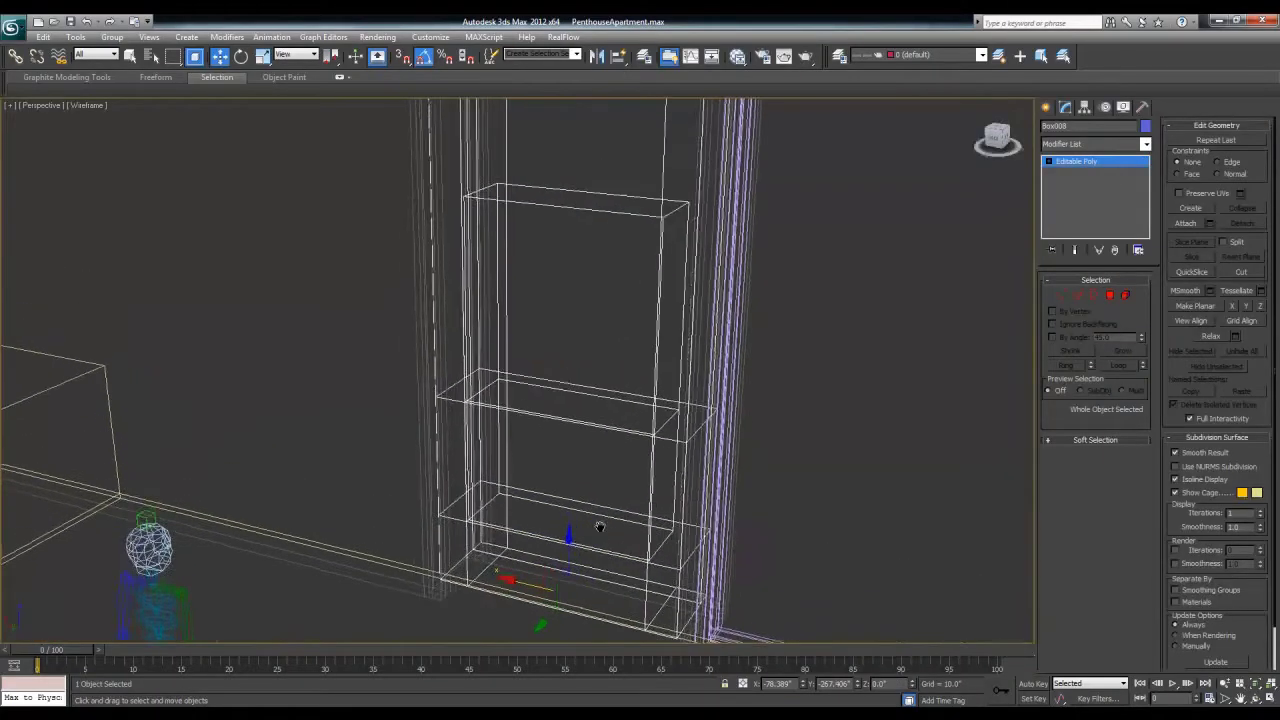
key(F3)
alt+middle_drag(602, 476, 598, 442)
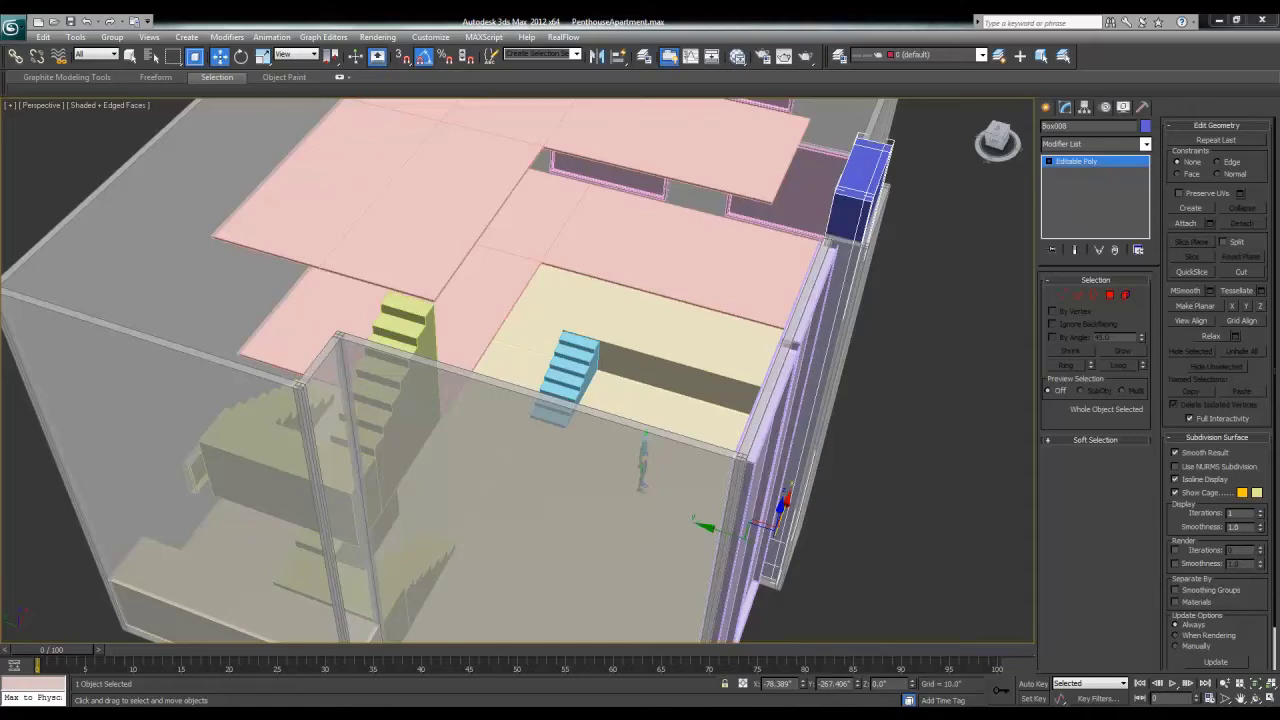
alt+middle_drag(511, 281, 420, 390)
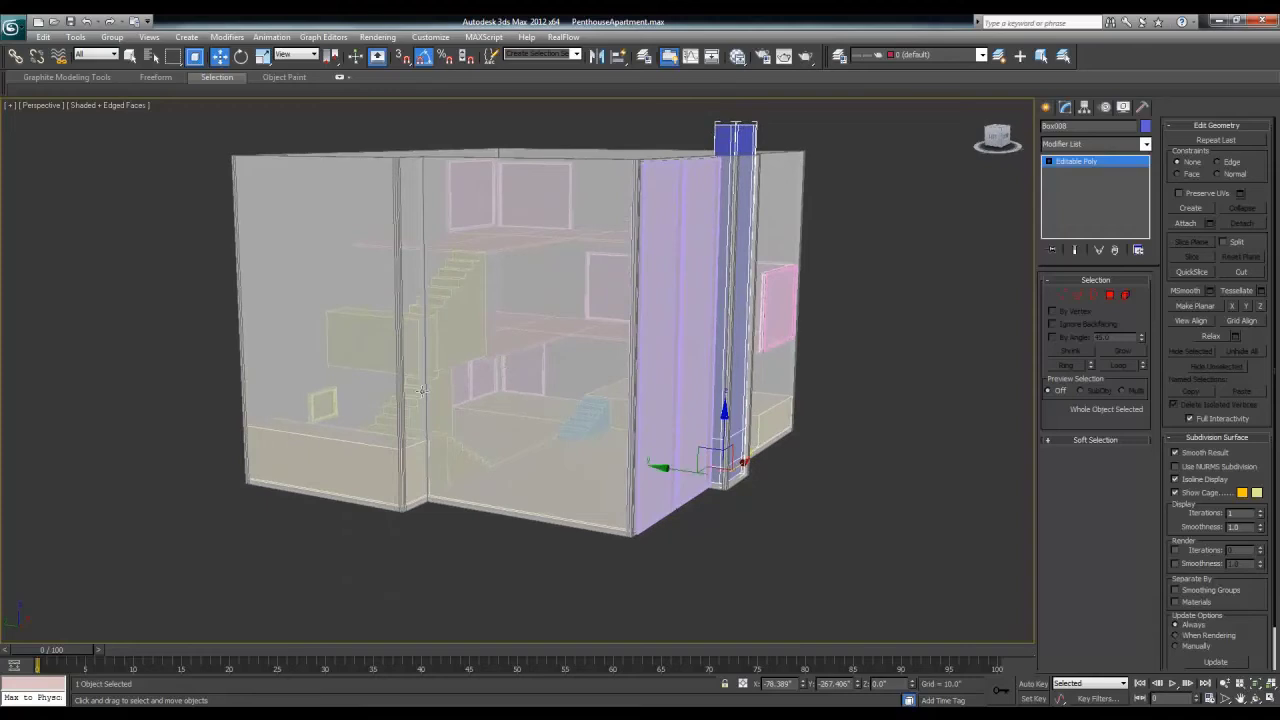
Step: Select the apartment's outer wall object and turn off its see-through display
click(290, 417)
right_click(345, 412)
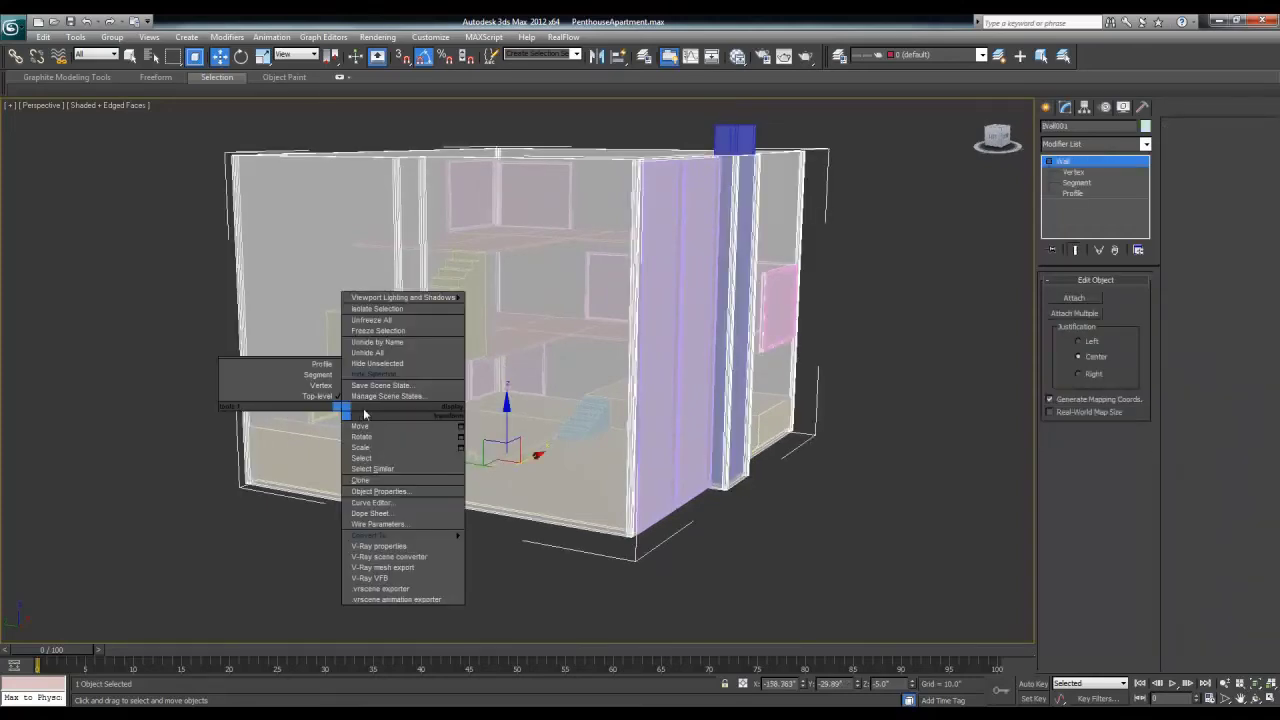
click(267, 468)
key(alt+x)
Step: Add the two tall windows, the window beside the chimney and the six windows on the adjoining walls to the wall selection
alt+middle_drag(291, 457, 474, 519)
ctrl+click(475, 520)
ctrl+click(550, 502)
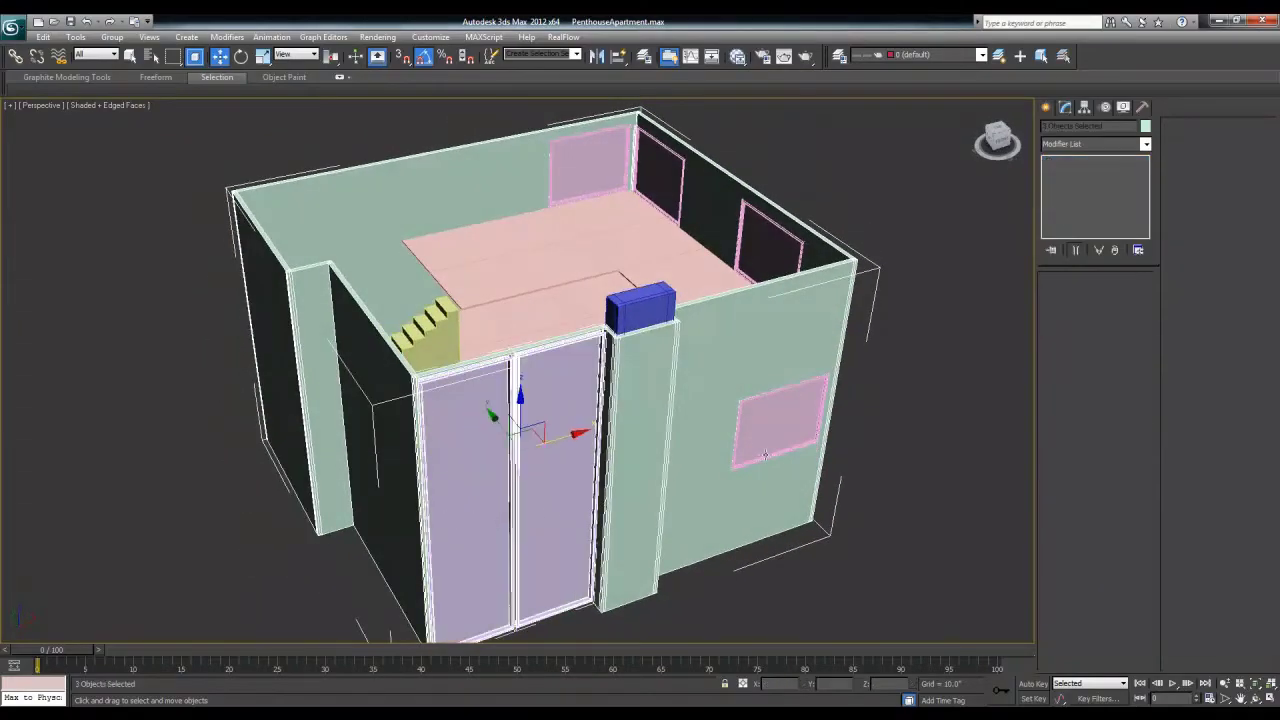
ctrl+click(773, 446)
alt+middle_drag(774, 449, 697, 488)
ctrl+click(697, 488)
ctrl+click(766, 376)
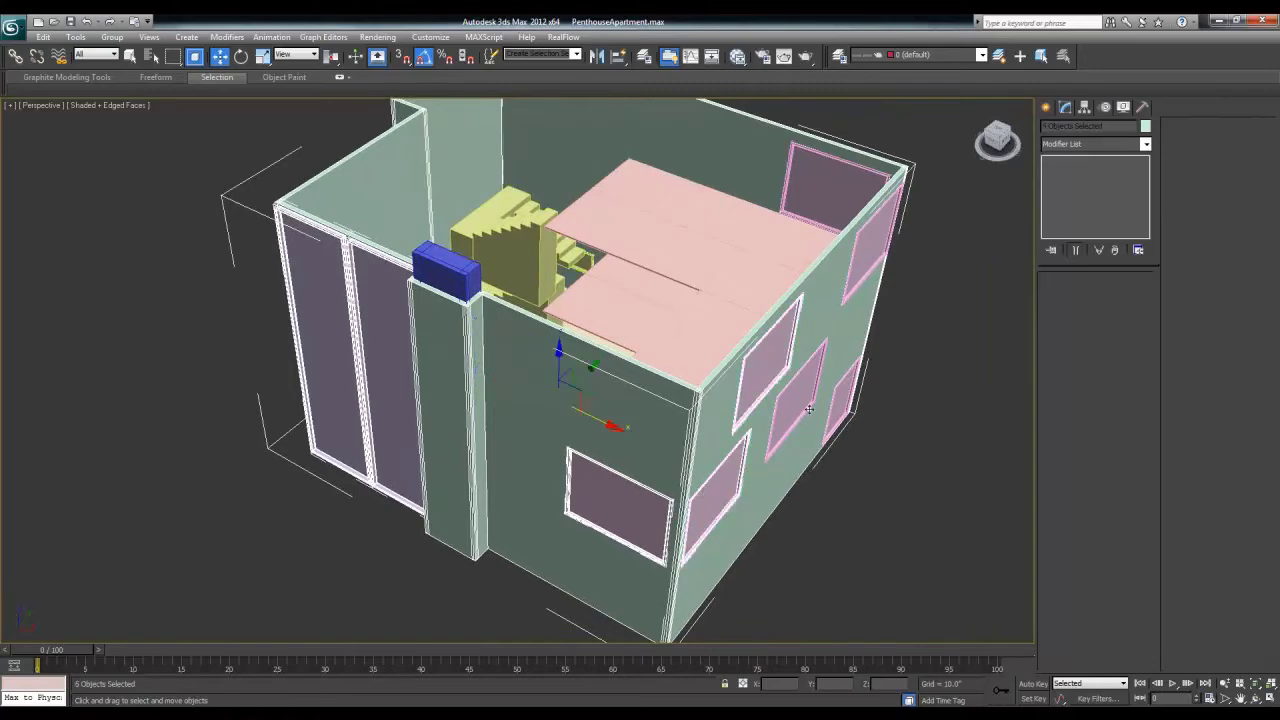
ctrl+click(786, 400)
ctrl+click(835, 403)
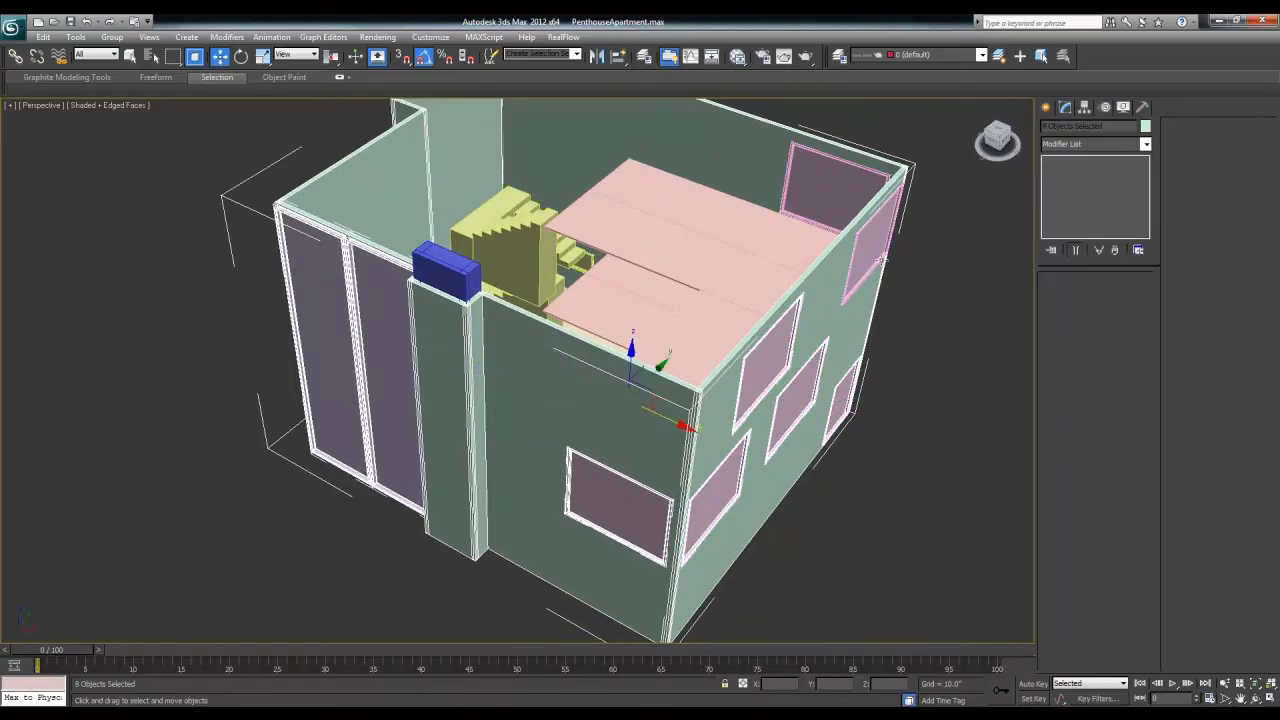
ctrl+click(872, 250)
ctrl+click(839, 201)
Step: Add the three low windows and the small yellow-framed window to the selection, and move everything to a new layer named Walls
alt+middle_drag(842, 215, 648, 266)
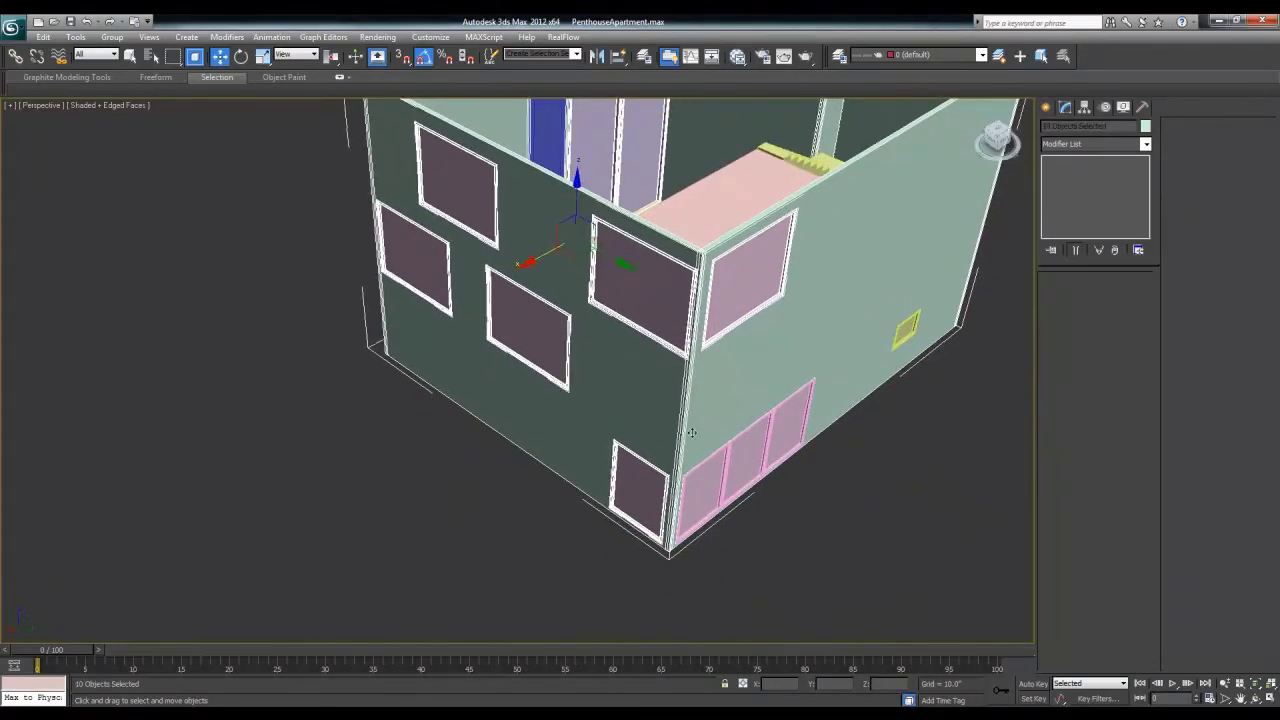
ctrl+click(701, 497)
ctrl+click(727, 461)
ctrl+click(790, 423)
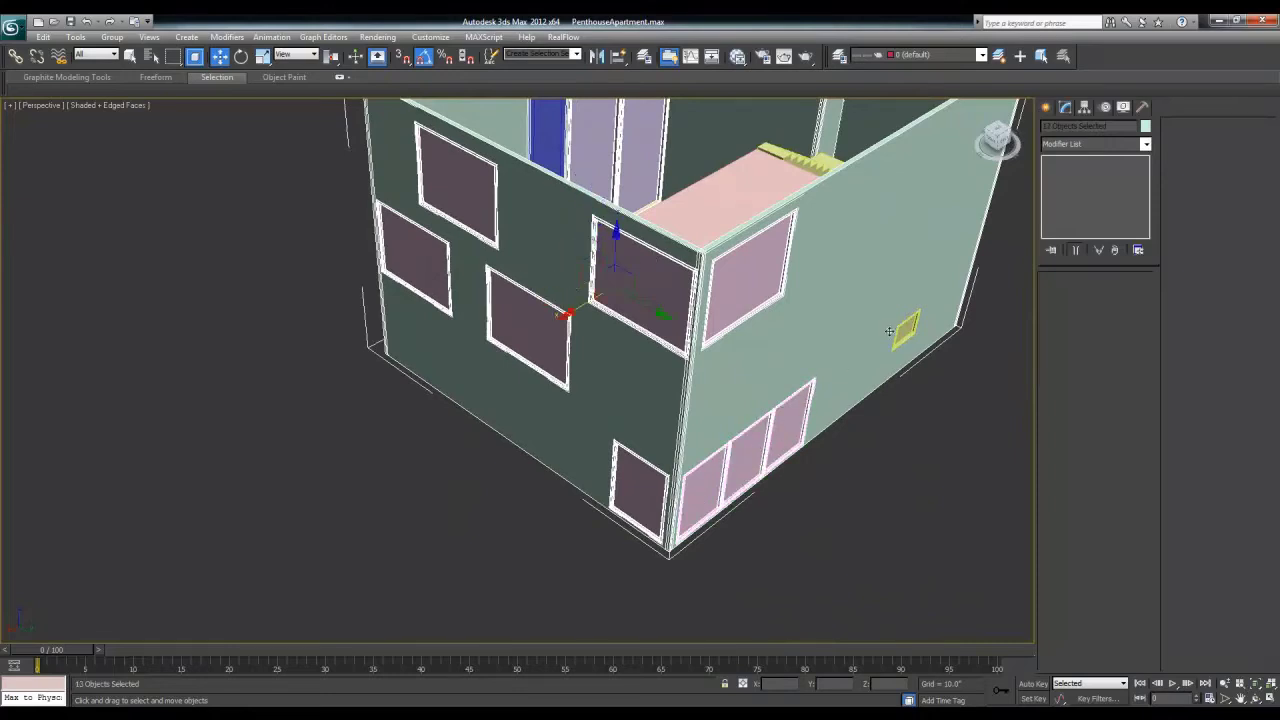
ctrl+click(905, 323)
click(1000, 57)
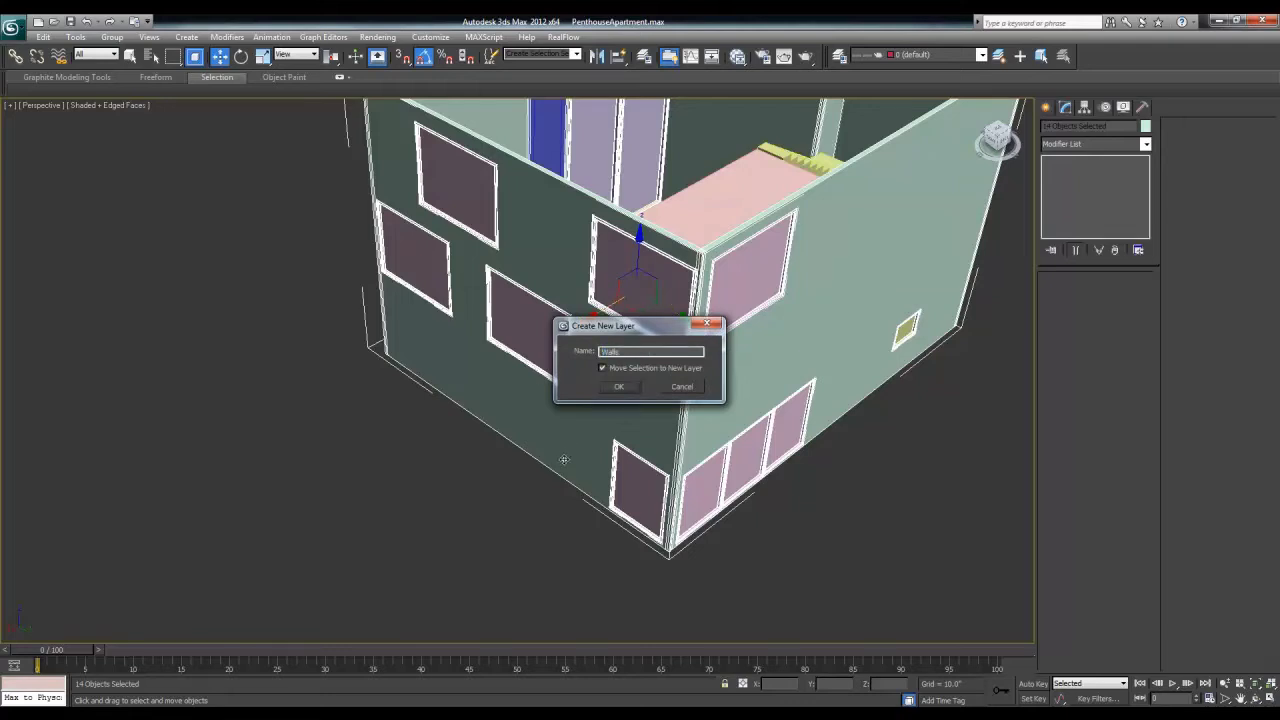
click(619, 386)
Step: Hide the Walls layer and make layer 0 (default) the current layer
click(857, 57)
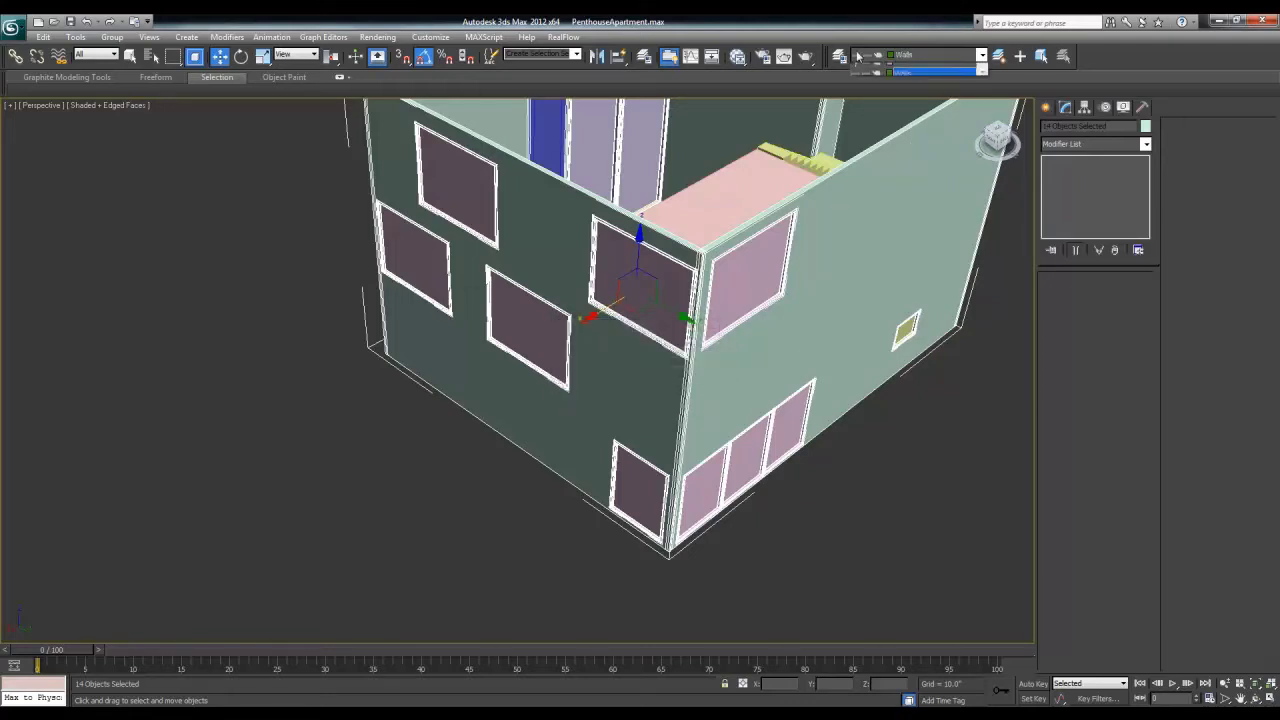
click(855, 91)
click(926, 72)
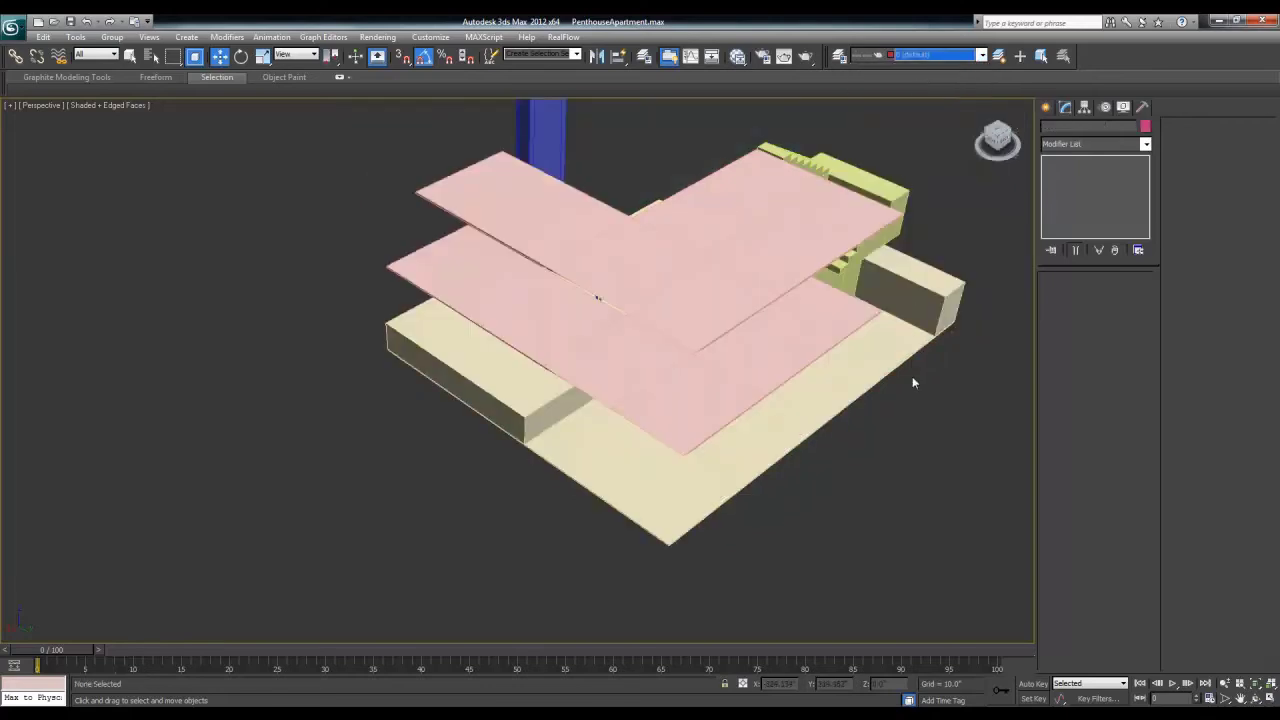
drag(848, 461, 703, 443)
alt+middle_drag(703, 357, 721, 381)
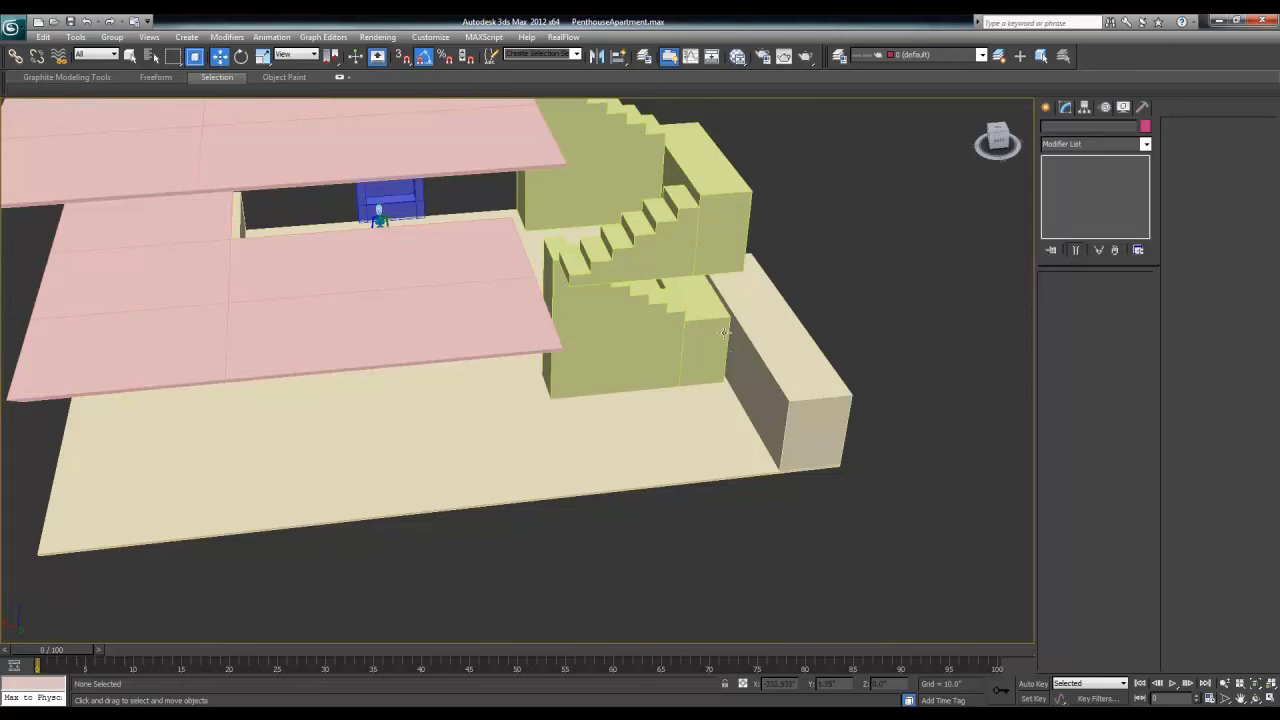
Step: Select the floor slab with the raised ledge beside the stairs and start a RailClone Lite object from the Itoo Software object category
middle_drag(815, 370, 703, 343)
click(797, 368)
scroll(706, 409, up, 3)
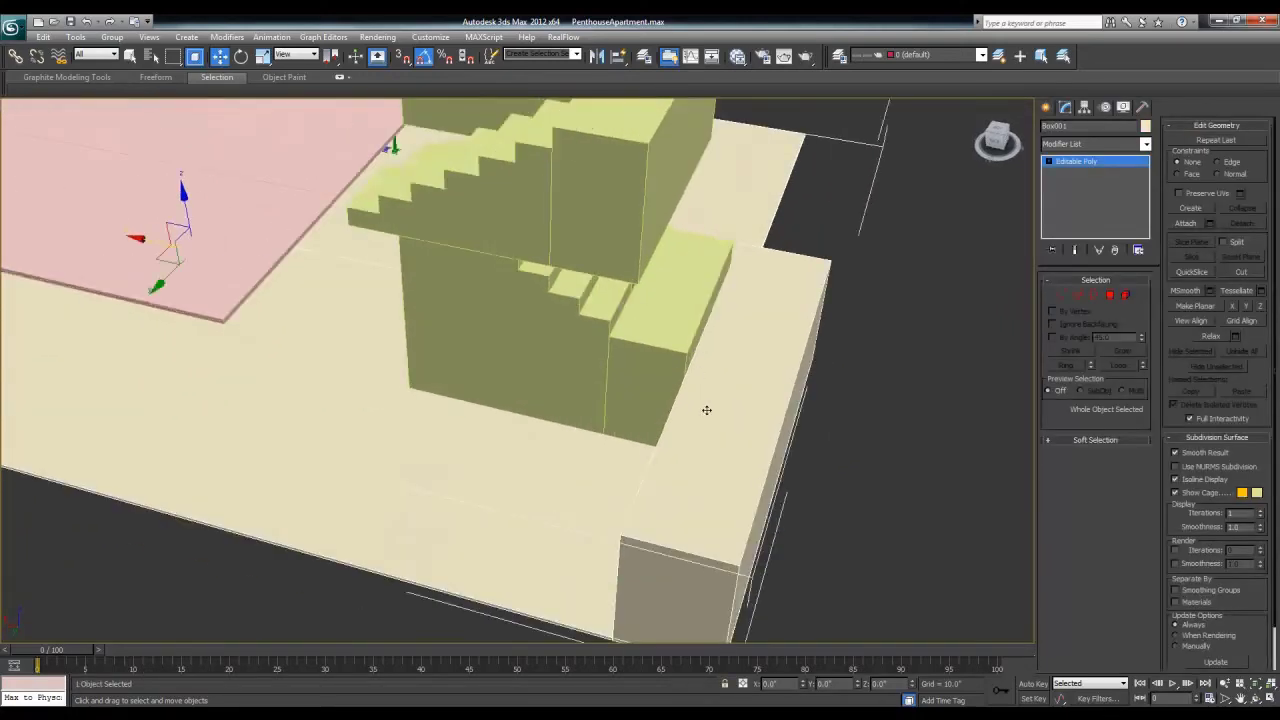
alt+middle_drag(706, 409, 703, 400)
scroll(703, 400, up, 3)
click(1045, 107)
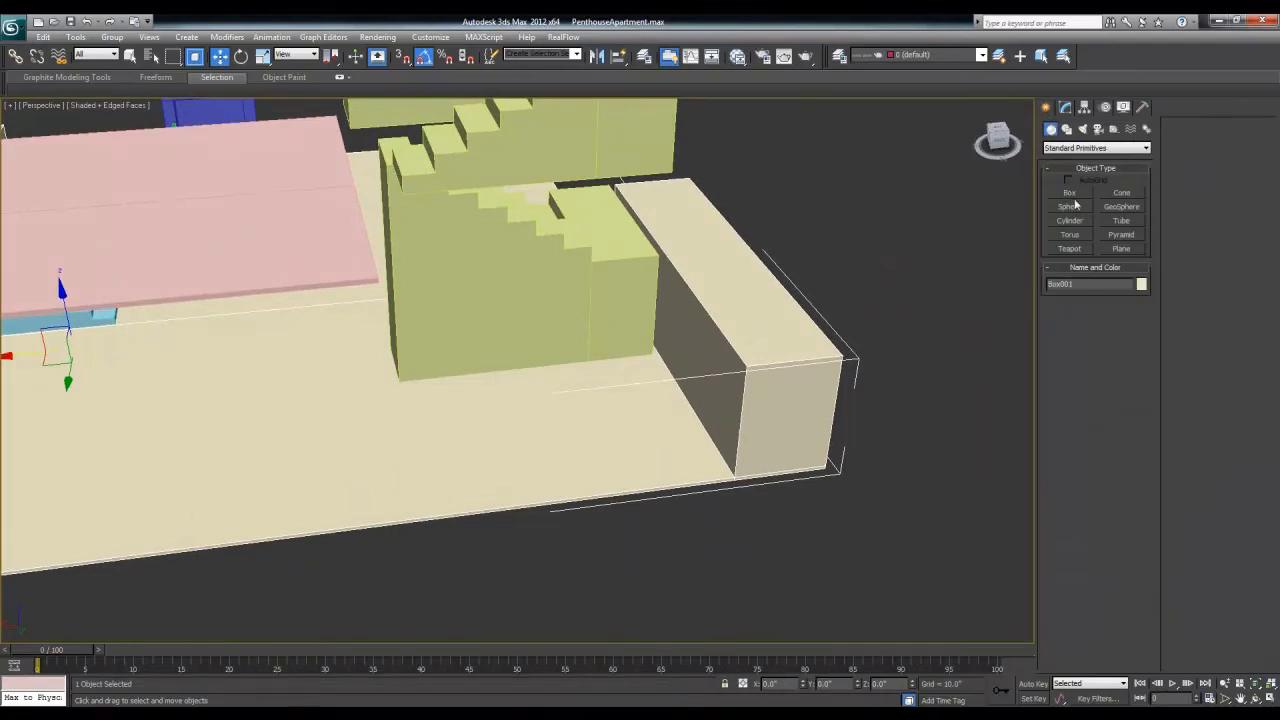
click(1098, 148)
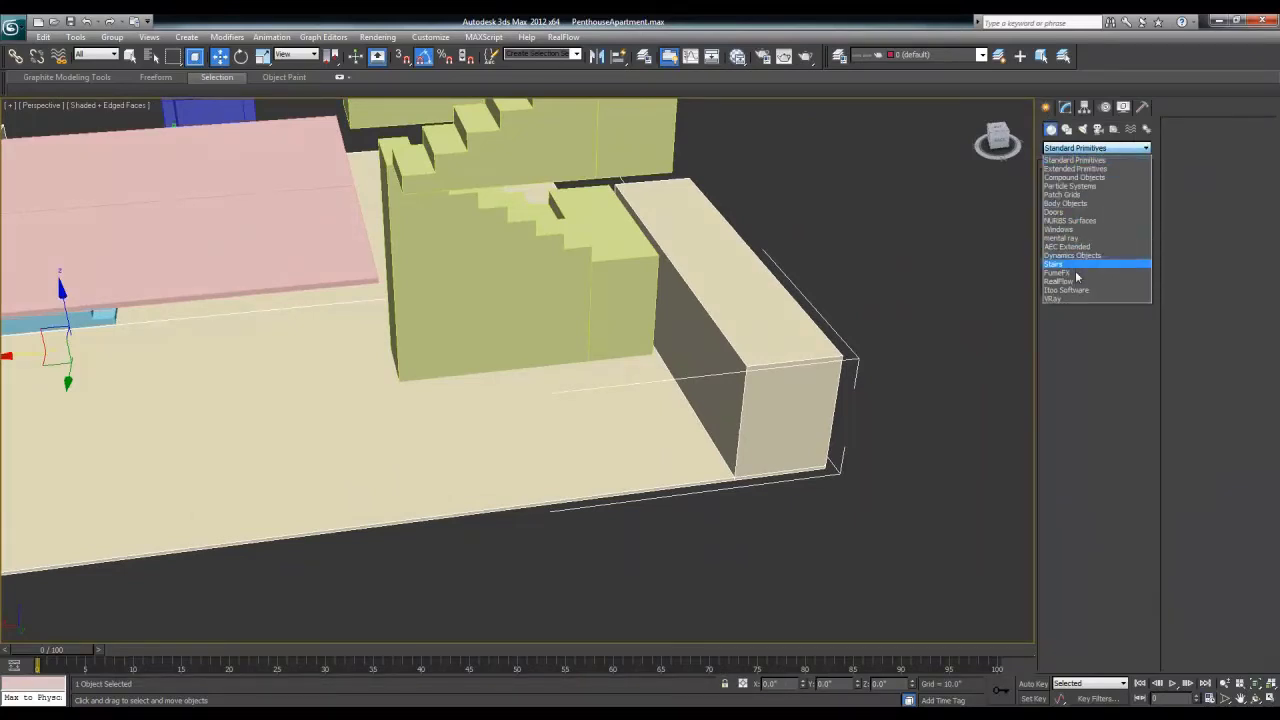
click(1066, 290)
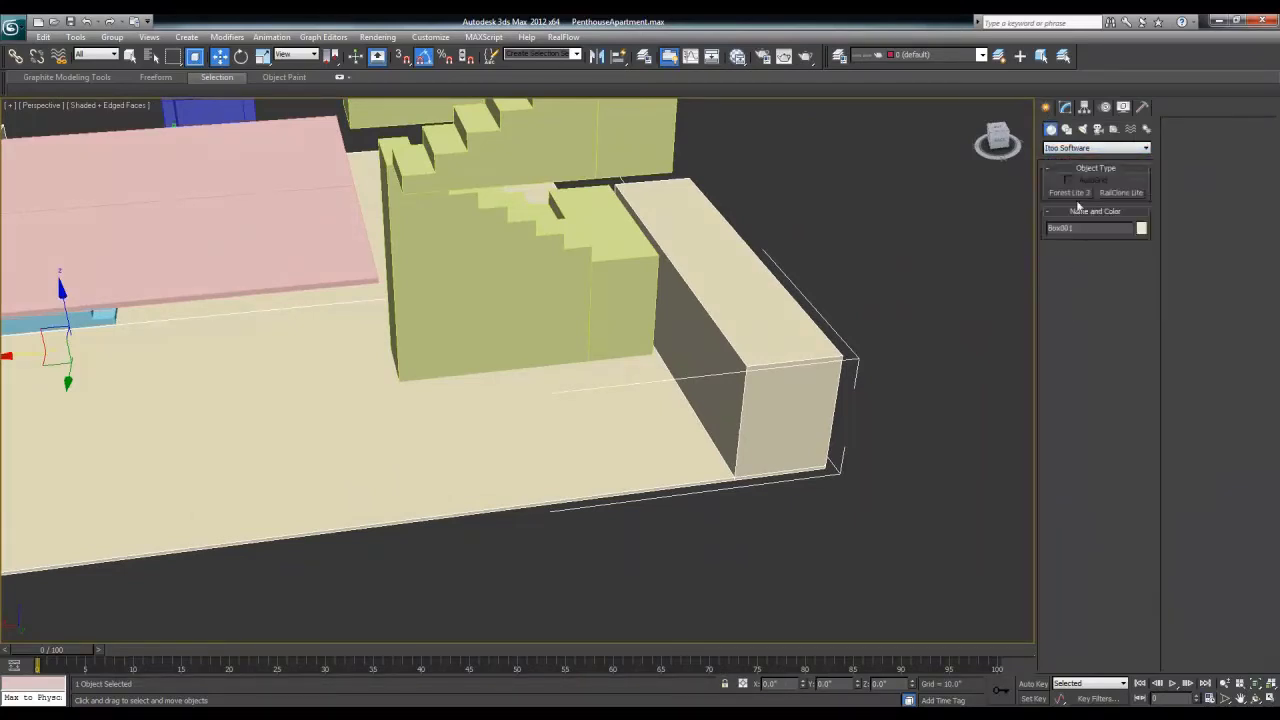
click(1121, 193)
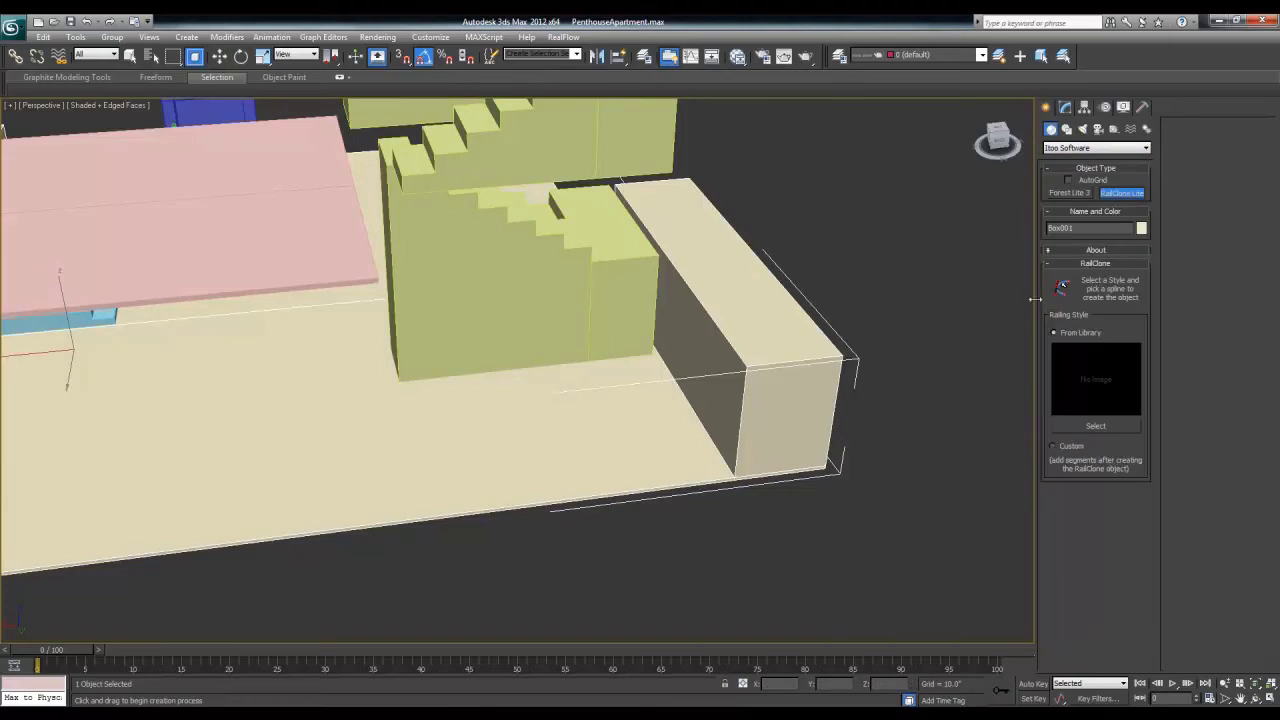
Step: Keep the railing style on From Library and examine the library's Civil Engineering styles: Street Lights, Railway, Bridges and Pavement
middle_drag(712, 455, 731, 420)
click(1061, 450)
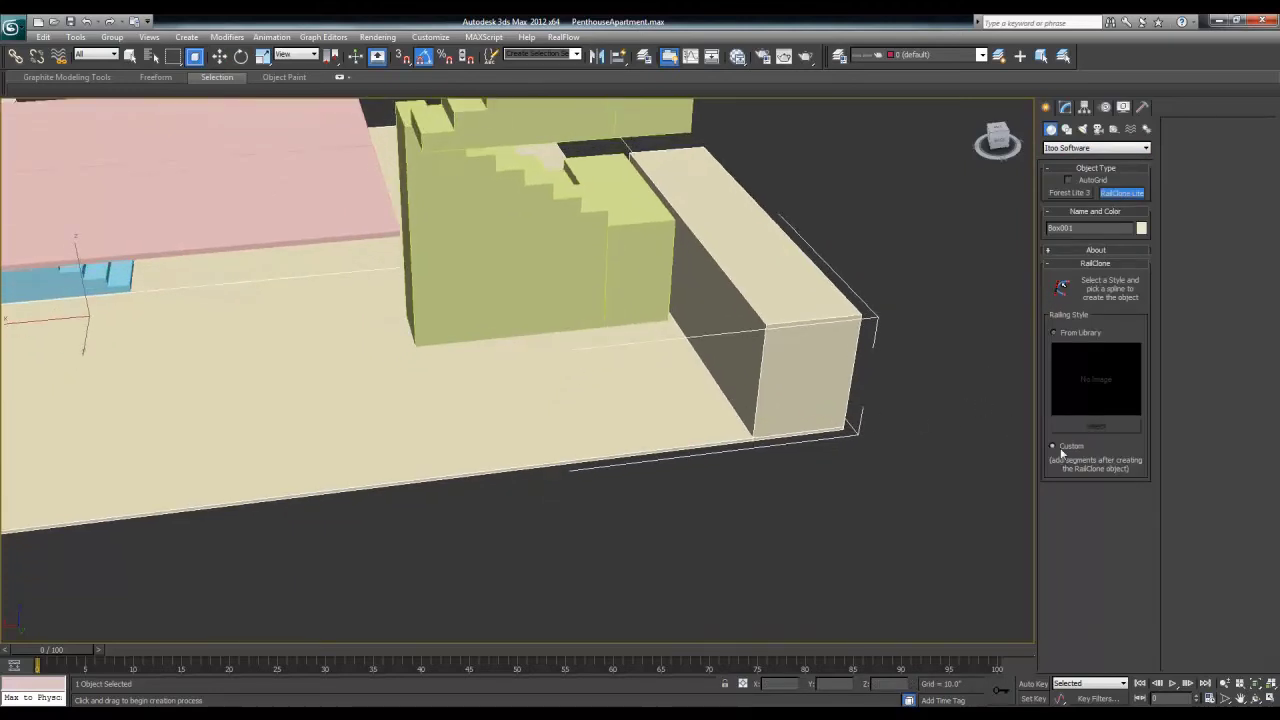
click(1066, 334)
click(1103, 425)
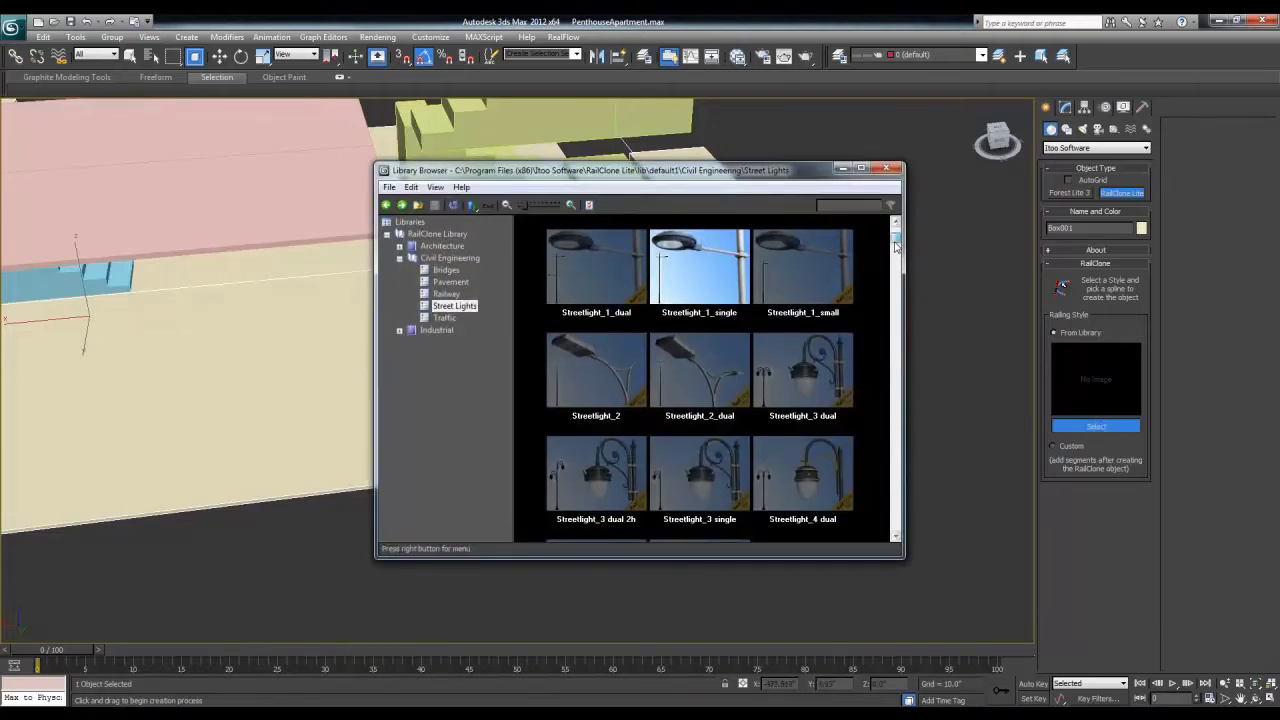
drag(897, 243, 876, 491)
click(446, 294)
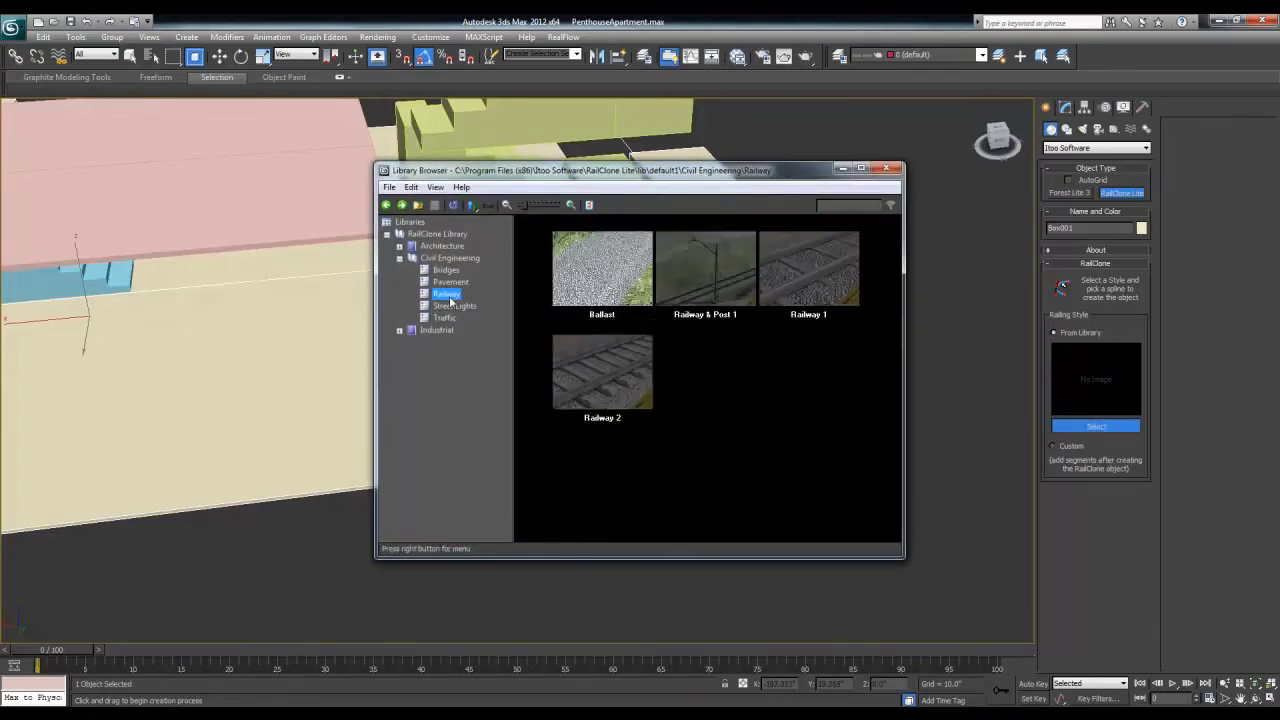
click(454, 276)
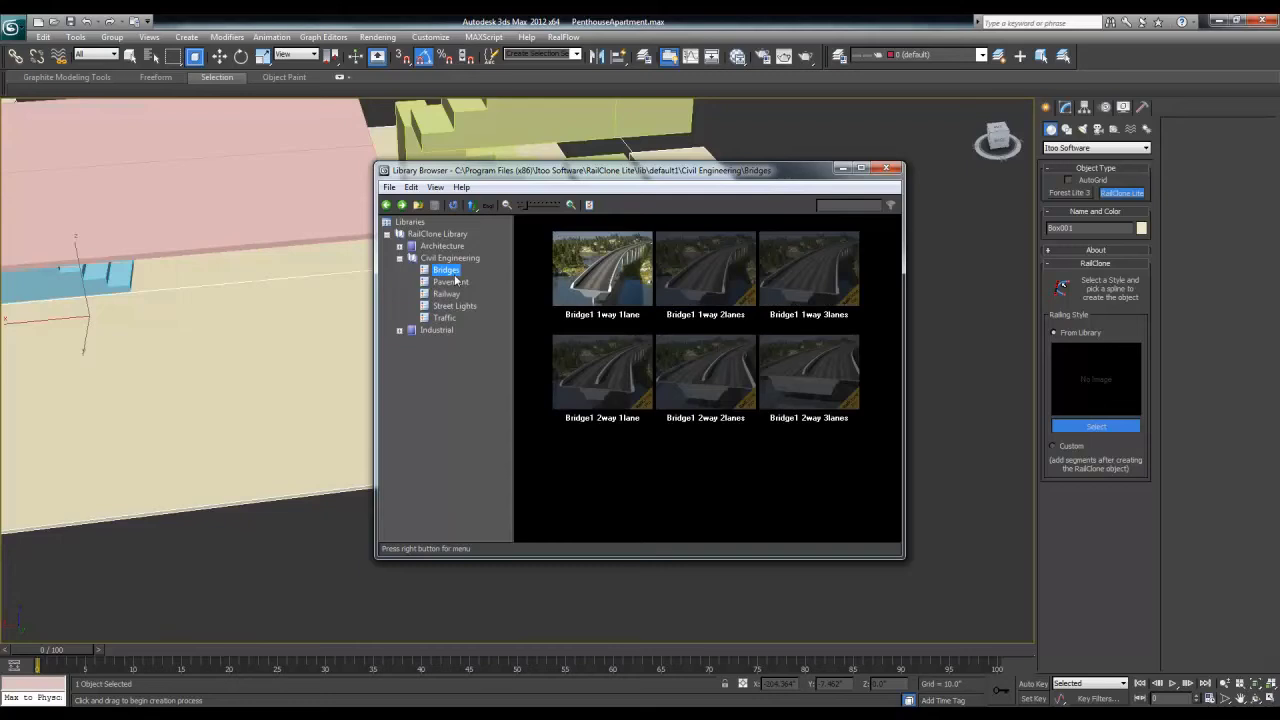
click(452, 282)
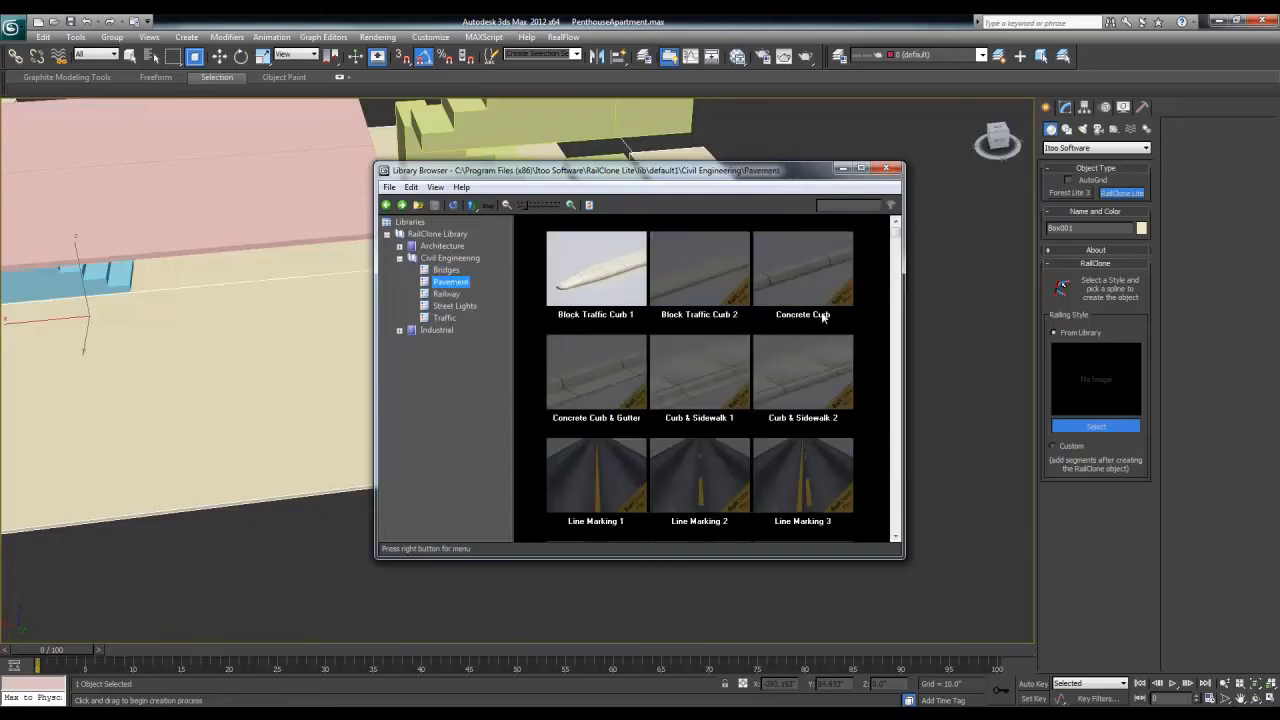
drag(895, 235, 891, 512)
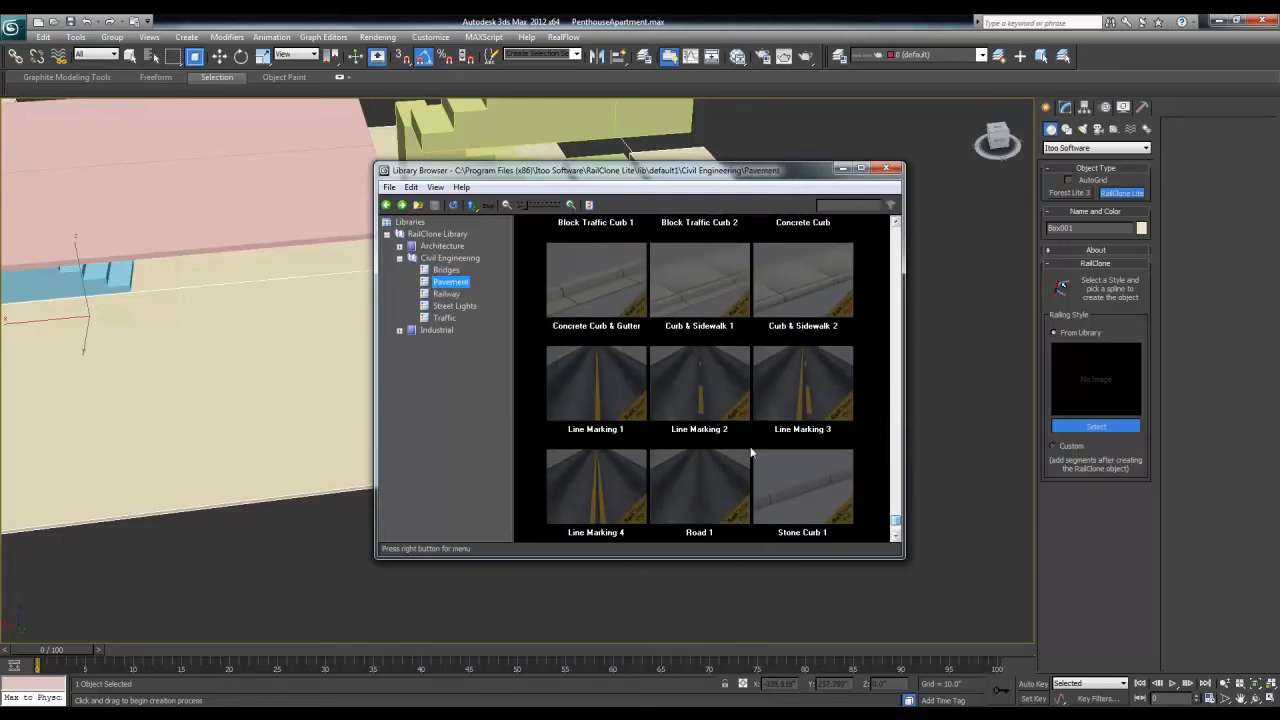
Step: Examine the library's Architecture styles, including Moldings and the exterior and interior Railings, and close the library without choosing a style
click(399, 246)
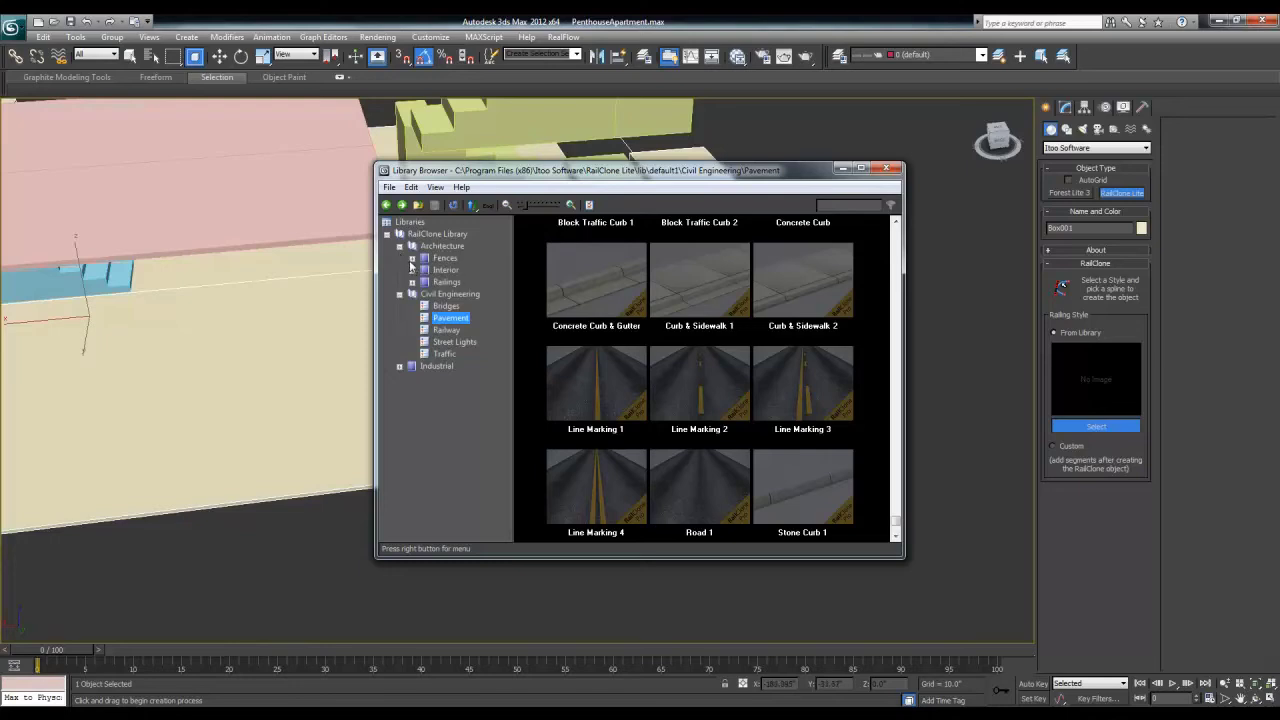
click(412, 259)
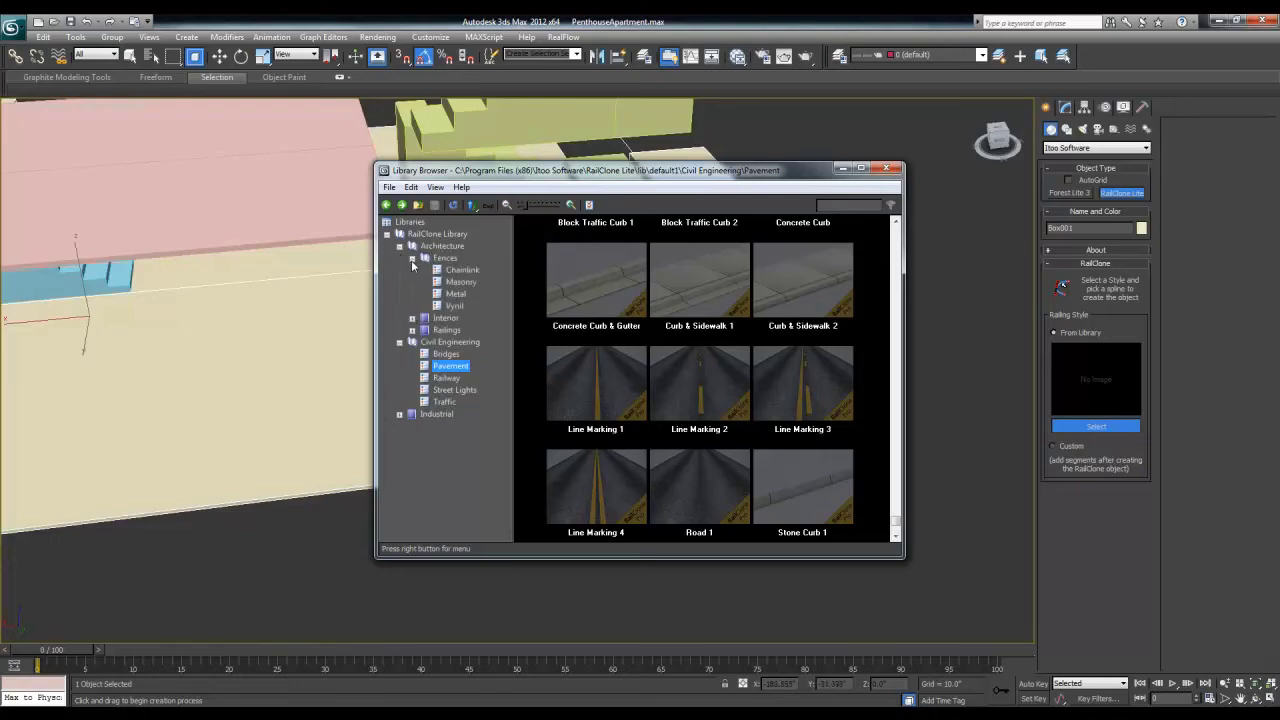
click(412, 318)
click(449, 330)
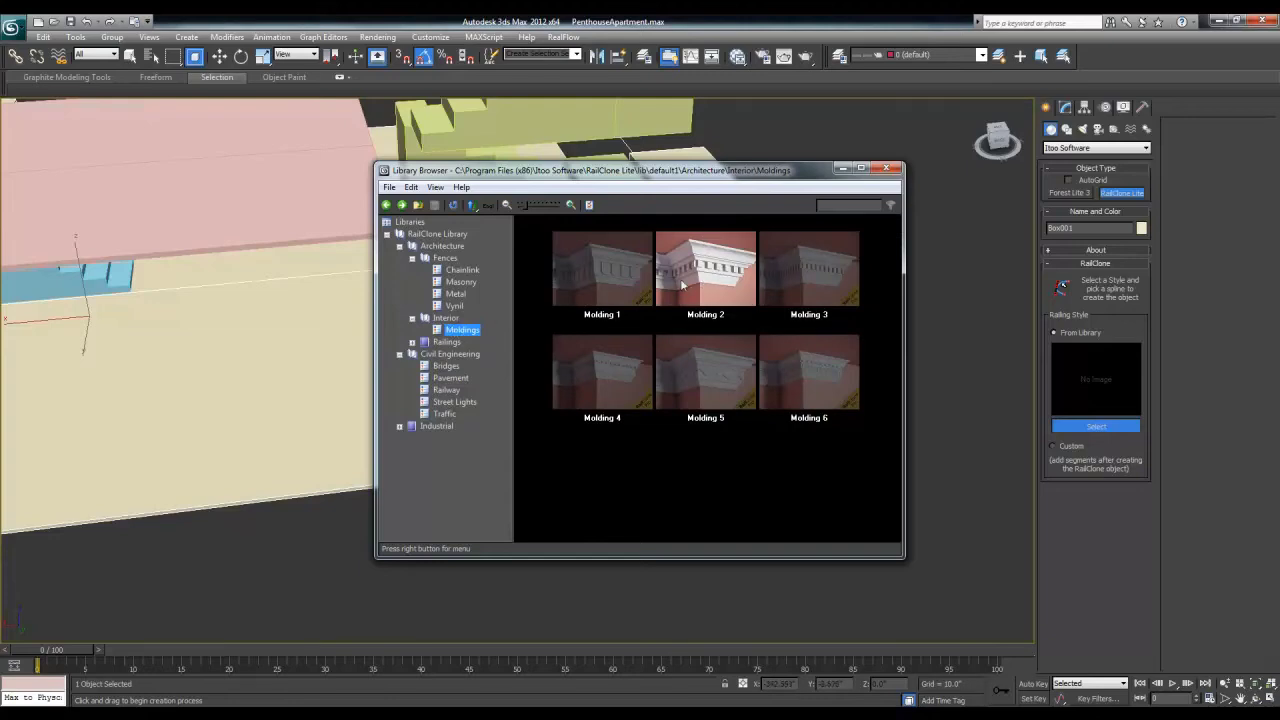
click(412, 342)
click(455, 366)
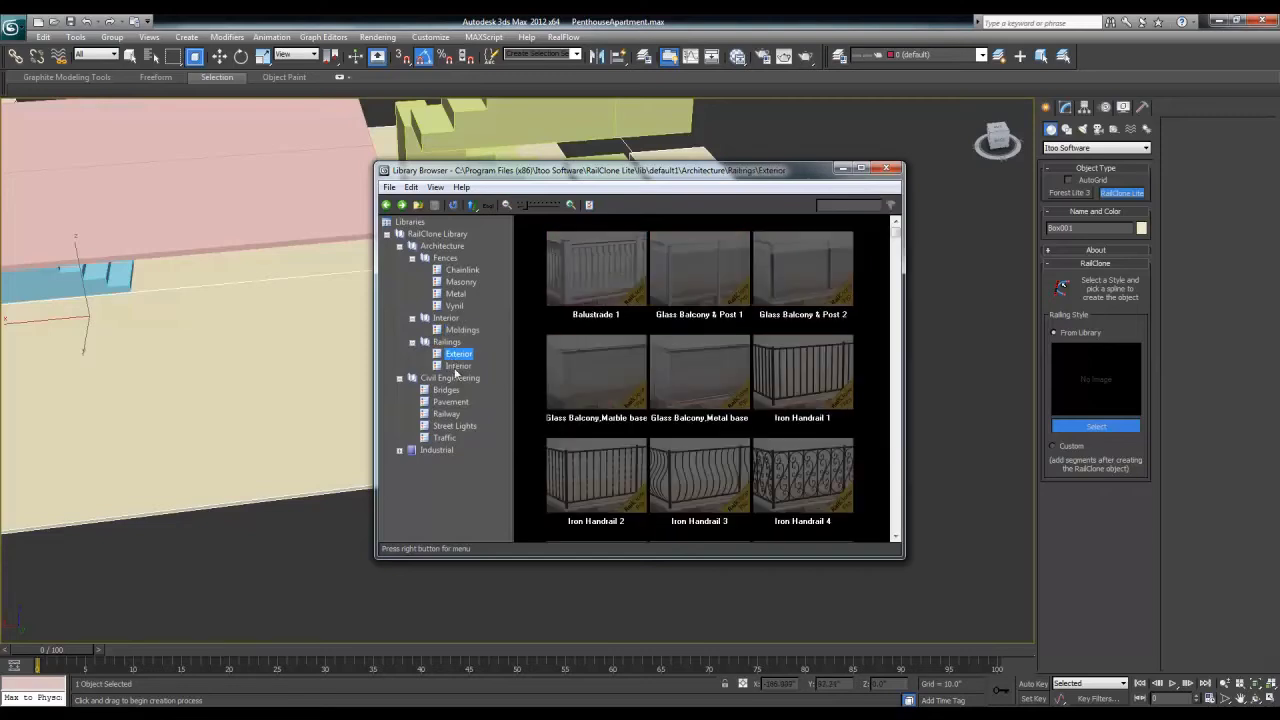
click(597, 388)
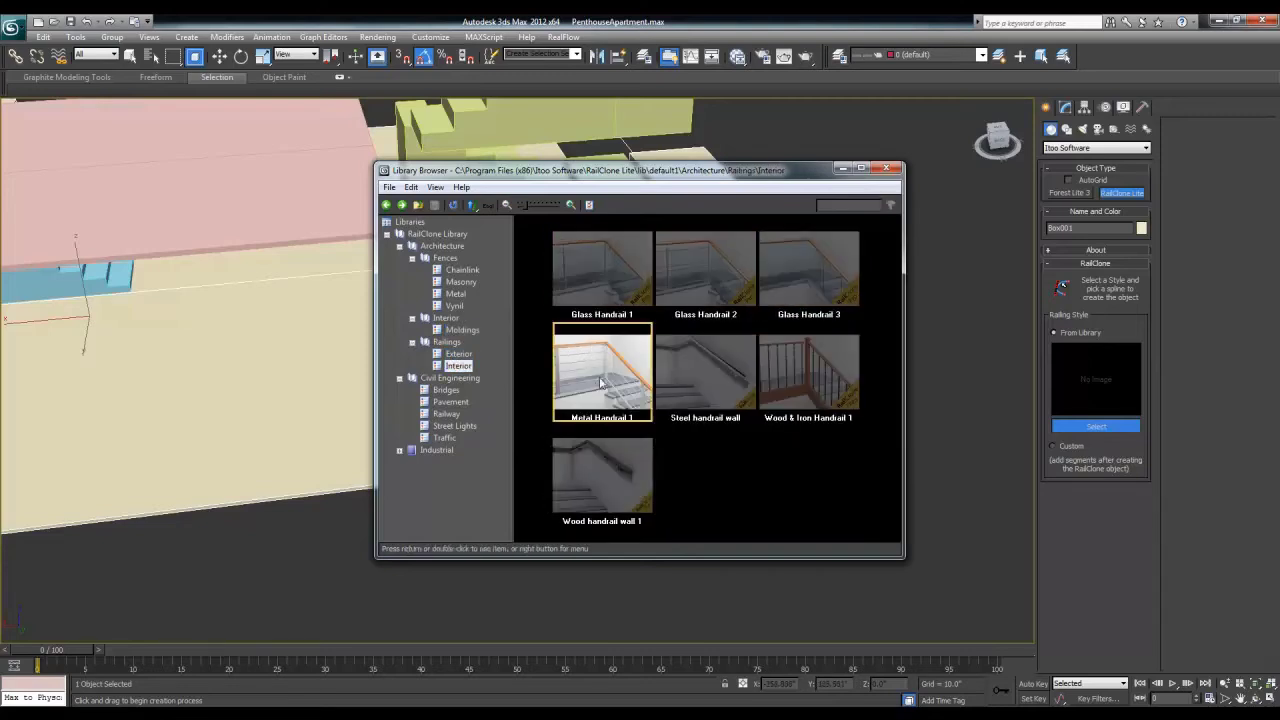
click(686, 286)
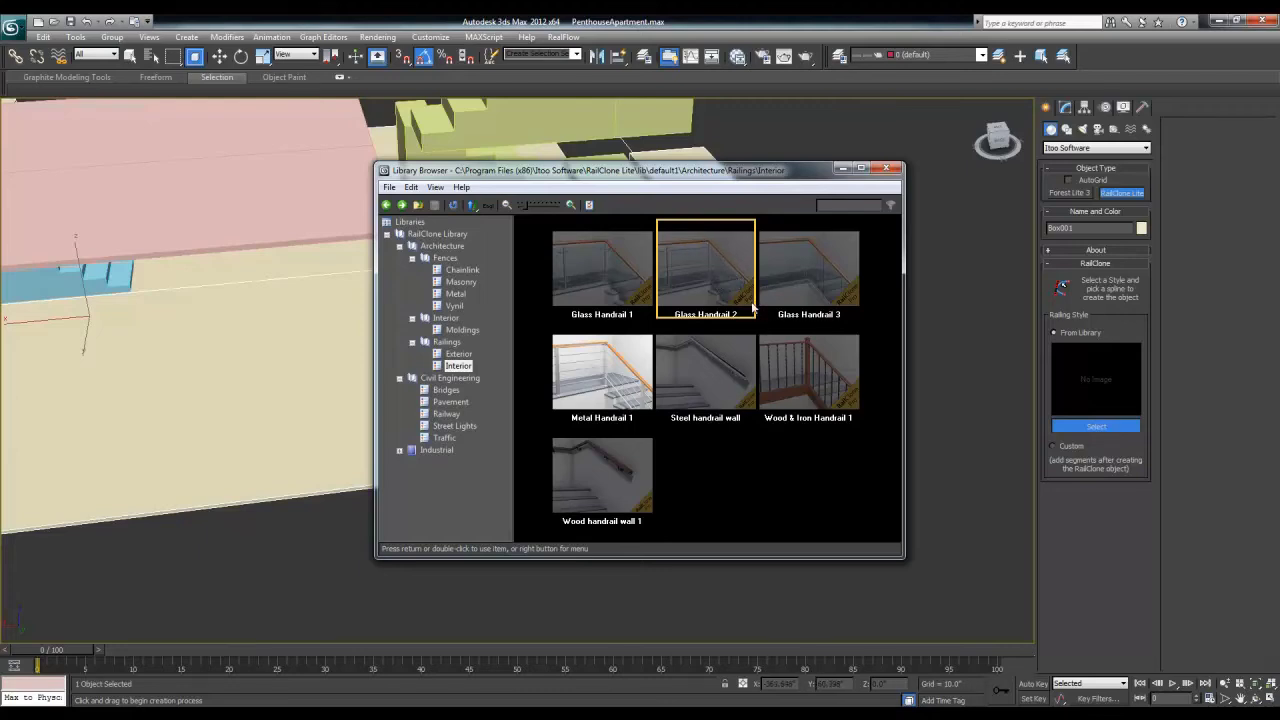
click(890, 172)
Step: Switch to the Chrome browser, search Google for "height of a handrail" and open the National Building Code of Canada Stair Code page
middle_drag(600, 511, 580, 472)
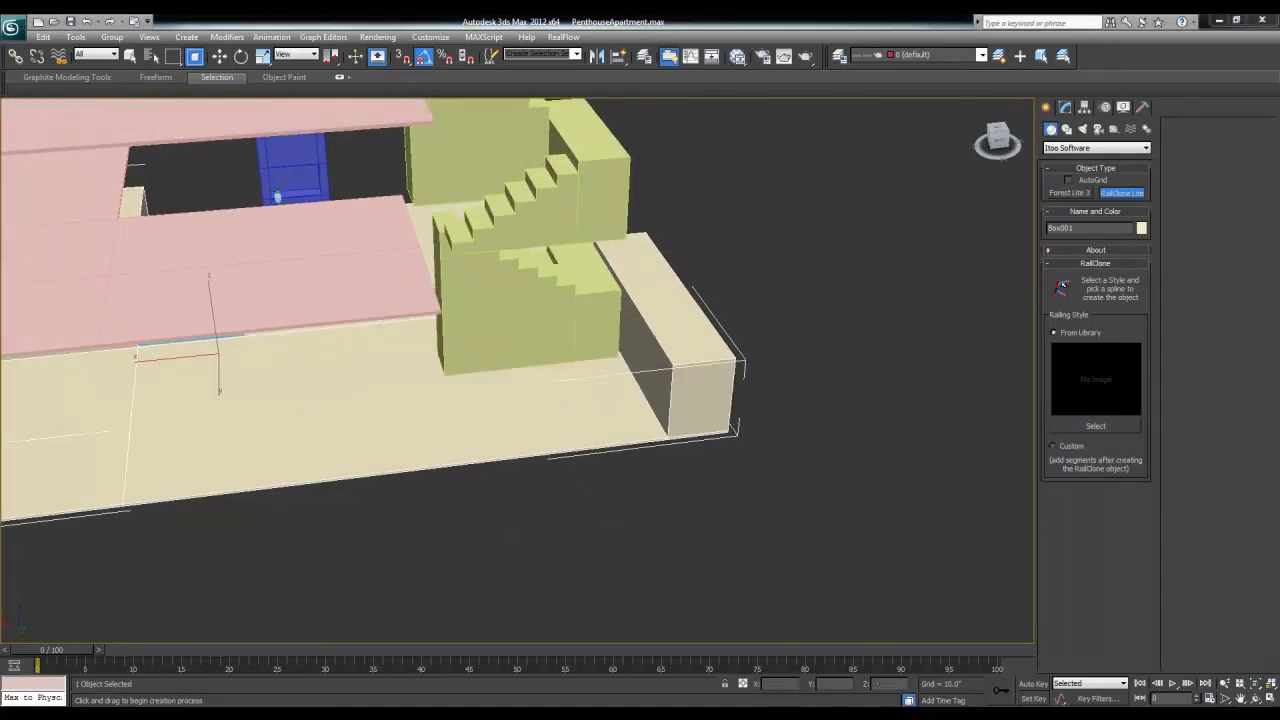
click(263, 645)
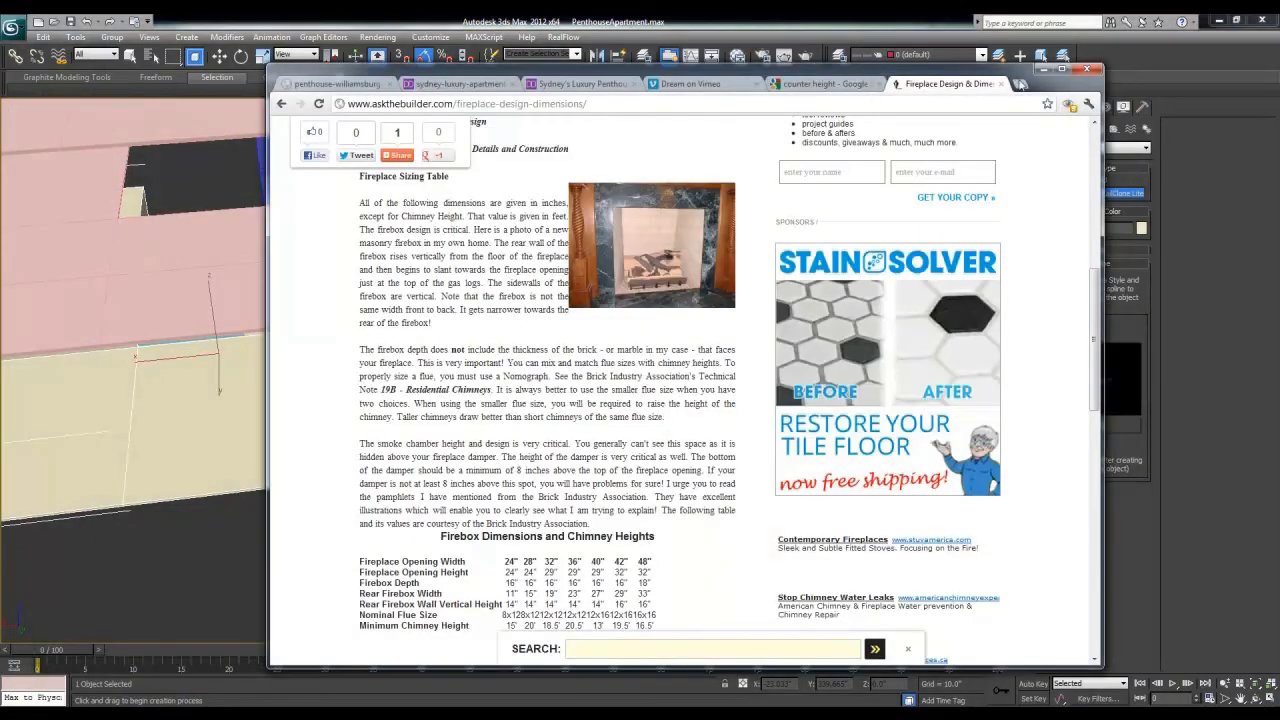
key(ctrl+t)
text(height of)
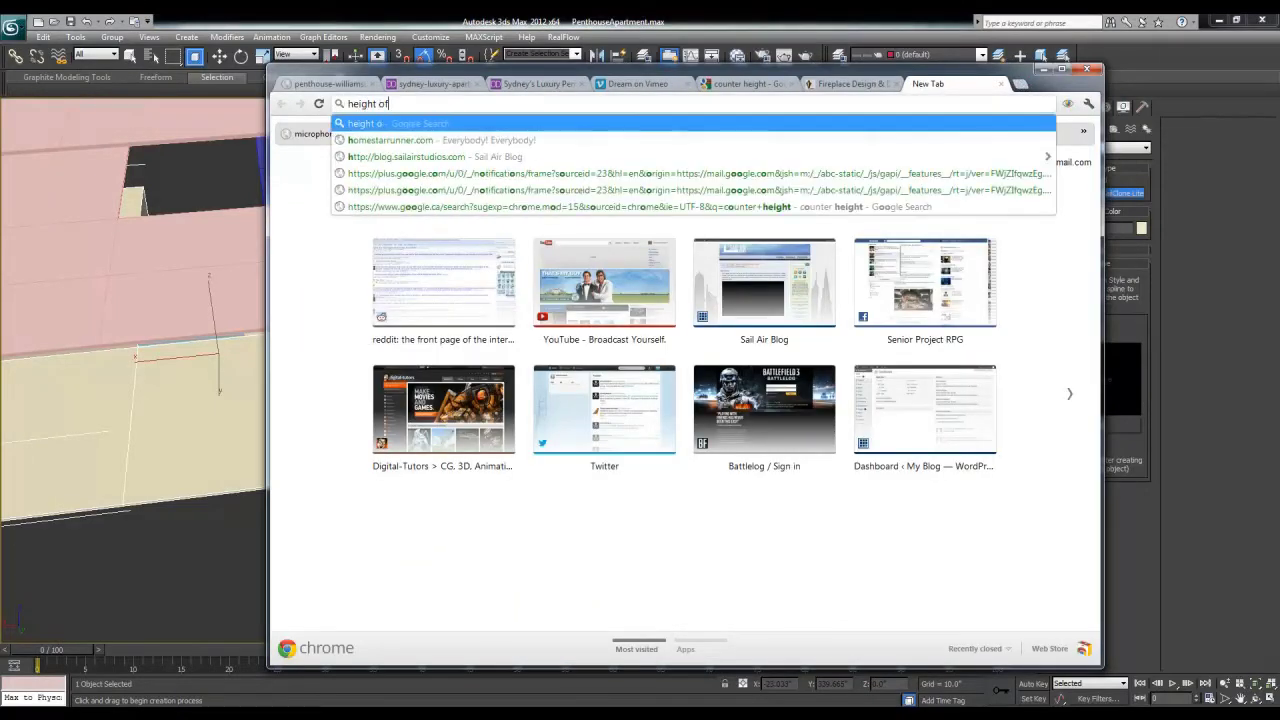
text( a handrail)
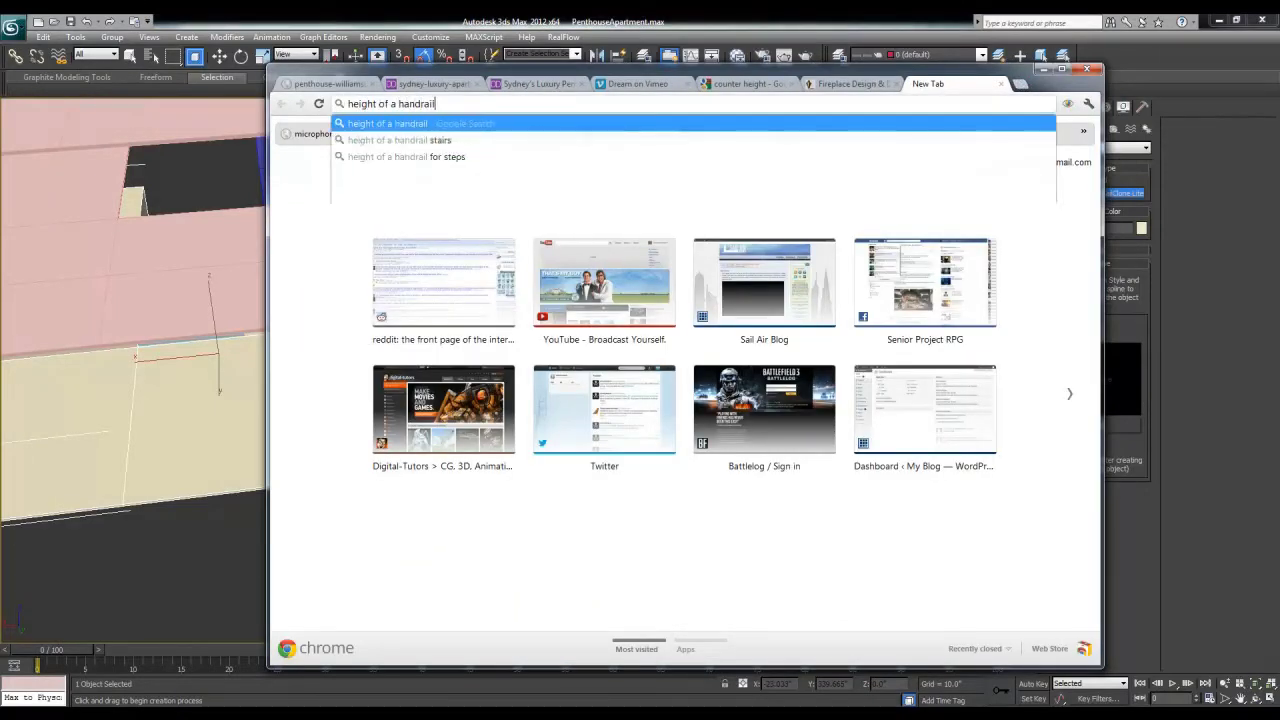
key(Return)
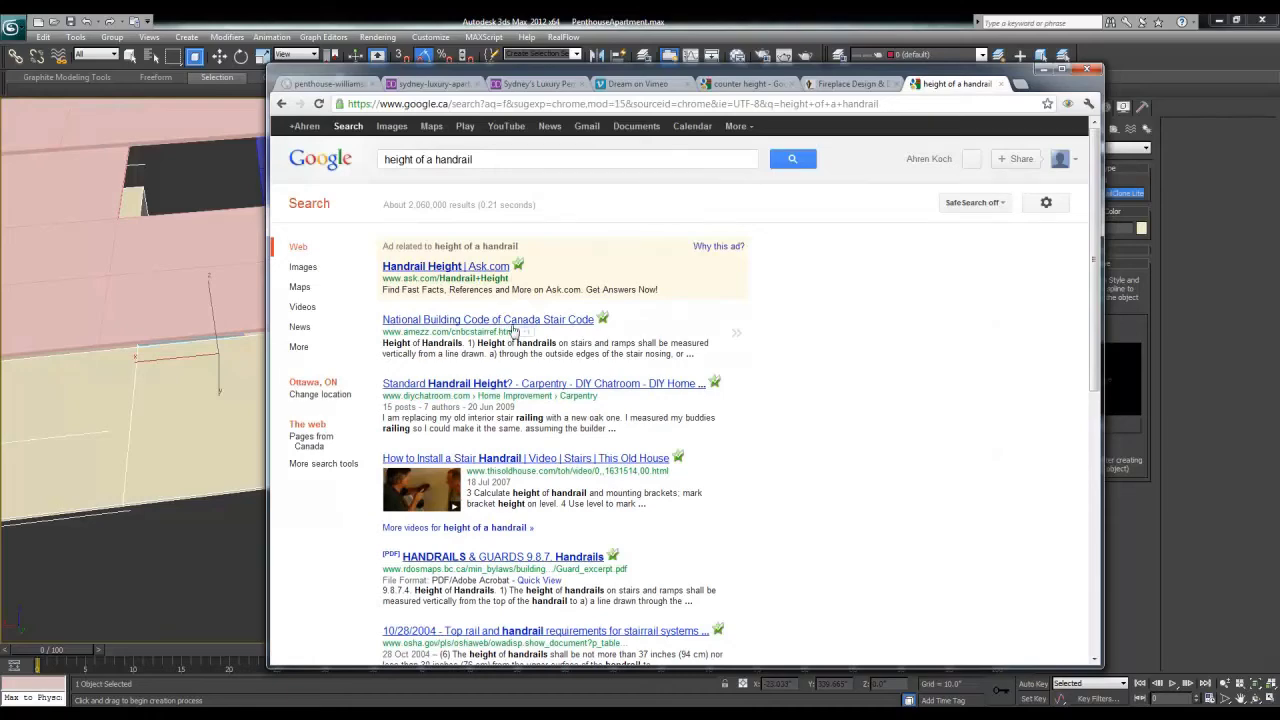
click(513, 327)
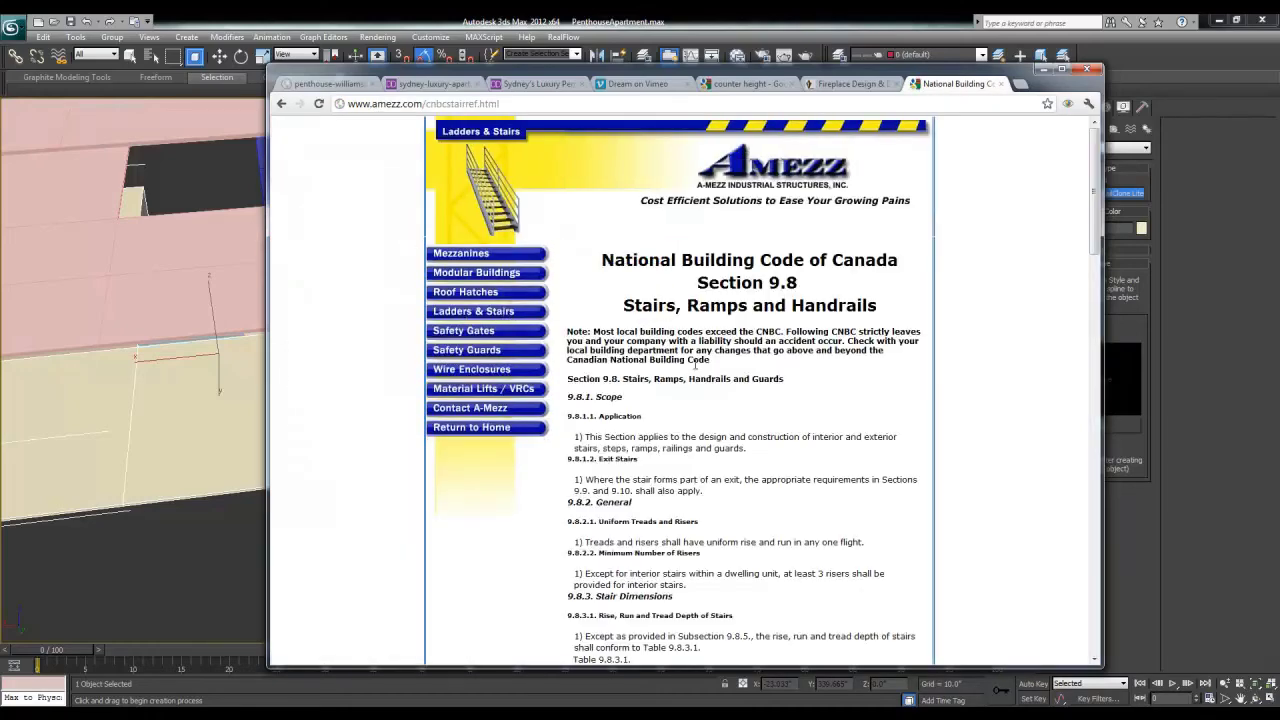
Step: Examine section 9.8.7.1 Required Handrails for how many sides of a stair need a handrail at different stair widths
scroll(695, 366, down, 1)
scroll(690, 415, down, 3)
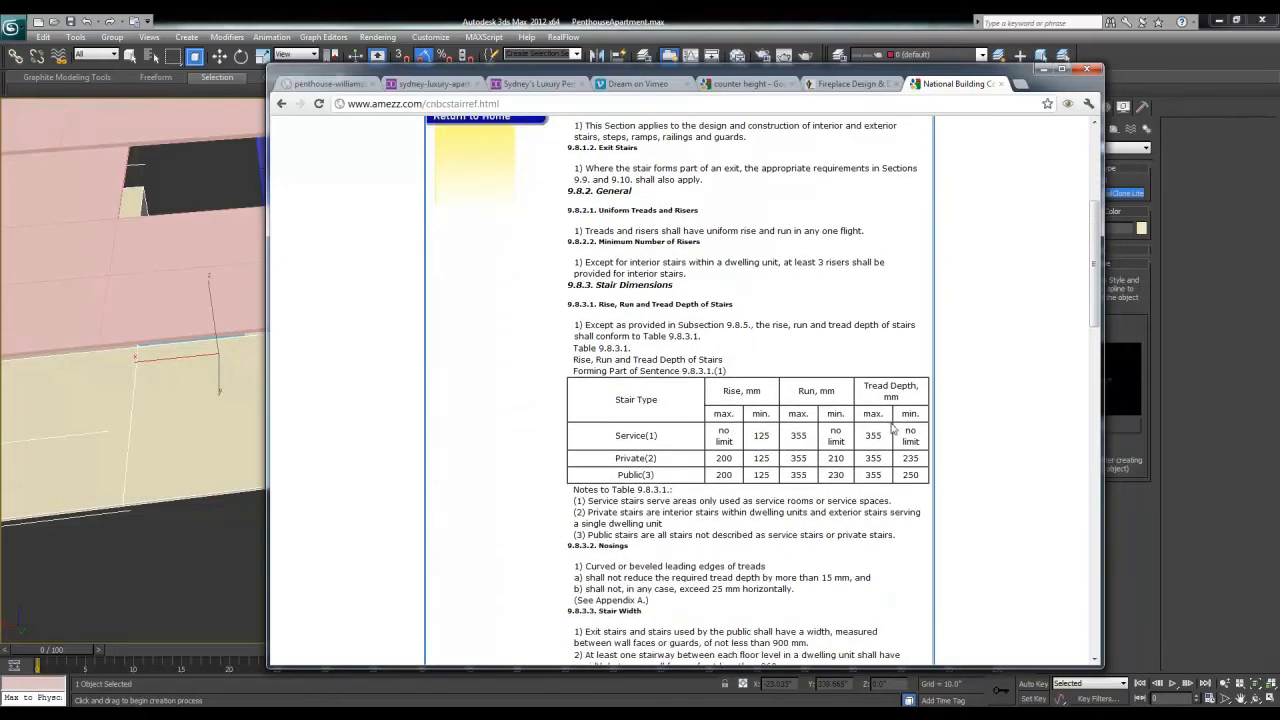
scroll(760, 376, down, 3)
scroll(755, 375, down, 15)
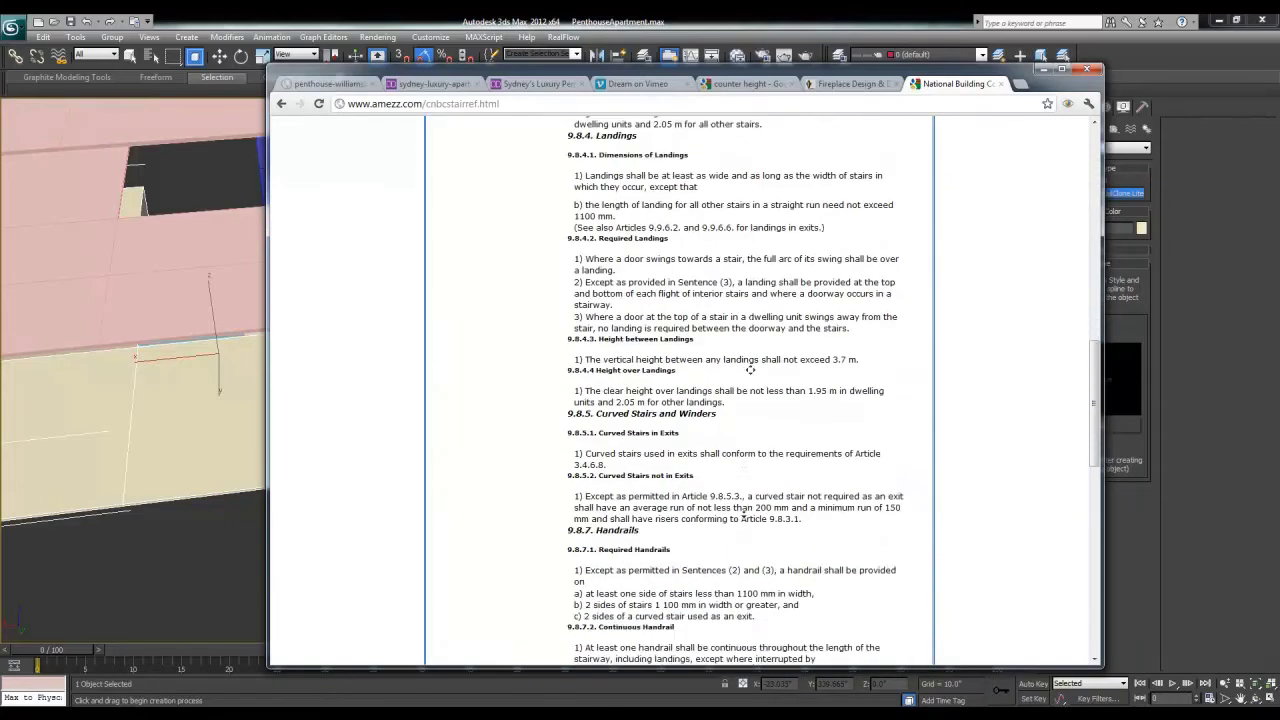
scroll(768, 495, up, 4)
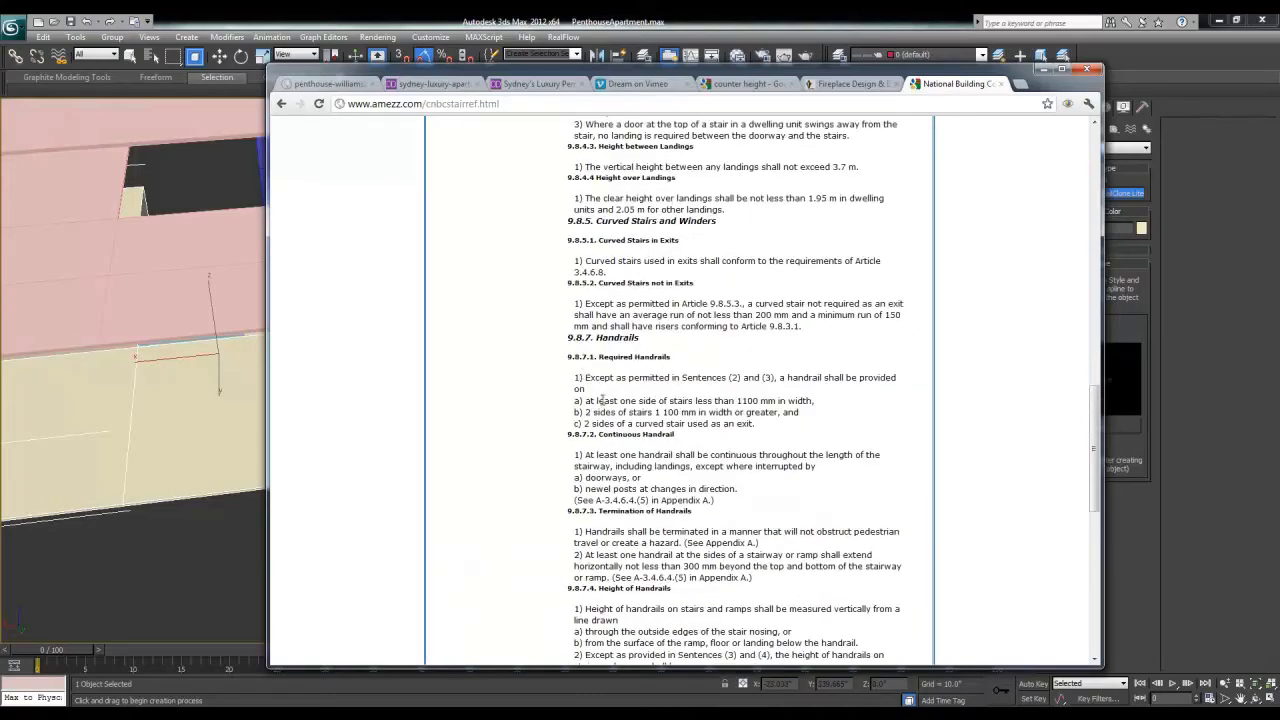
drag(600, 400, 818, 418)
triple_click(818, 418)
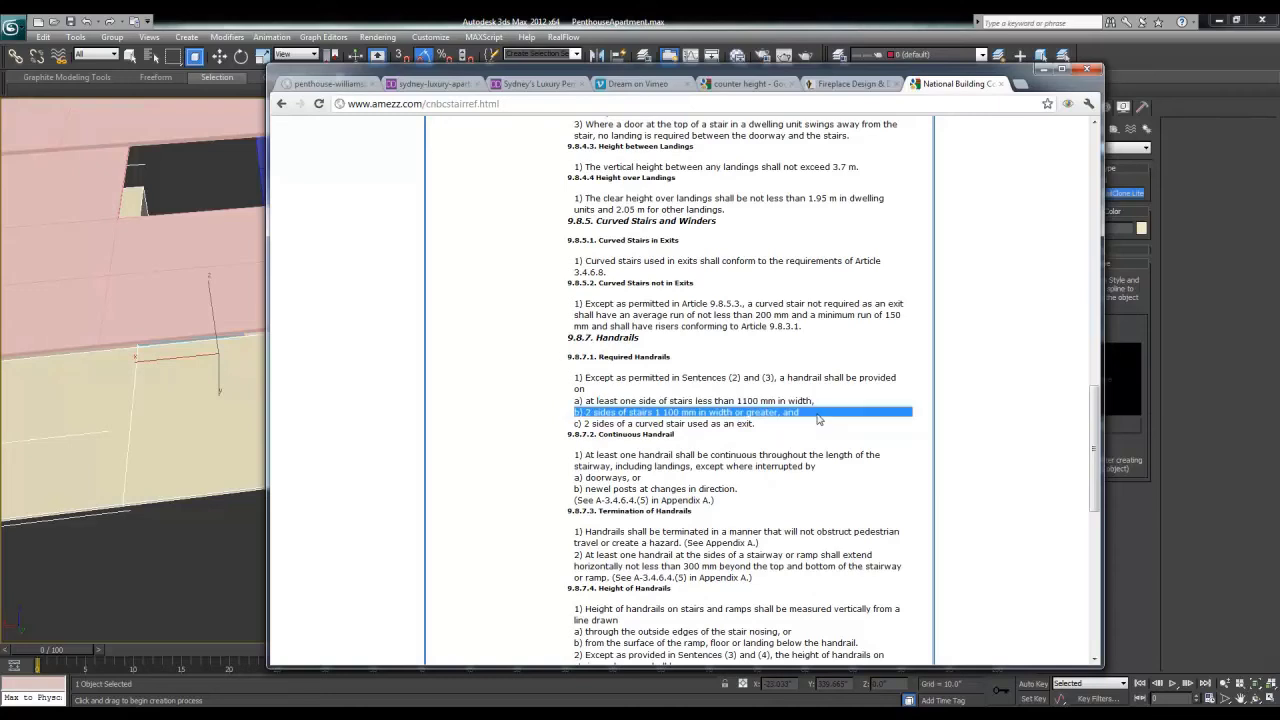
triple_click(691, 420)
click(690, 416)
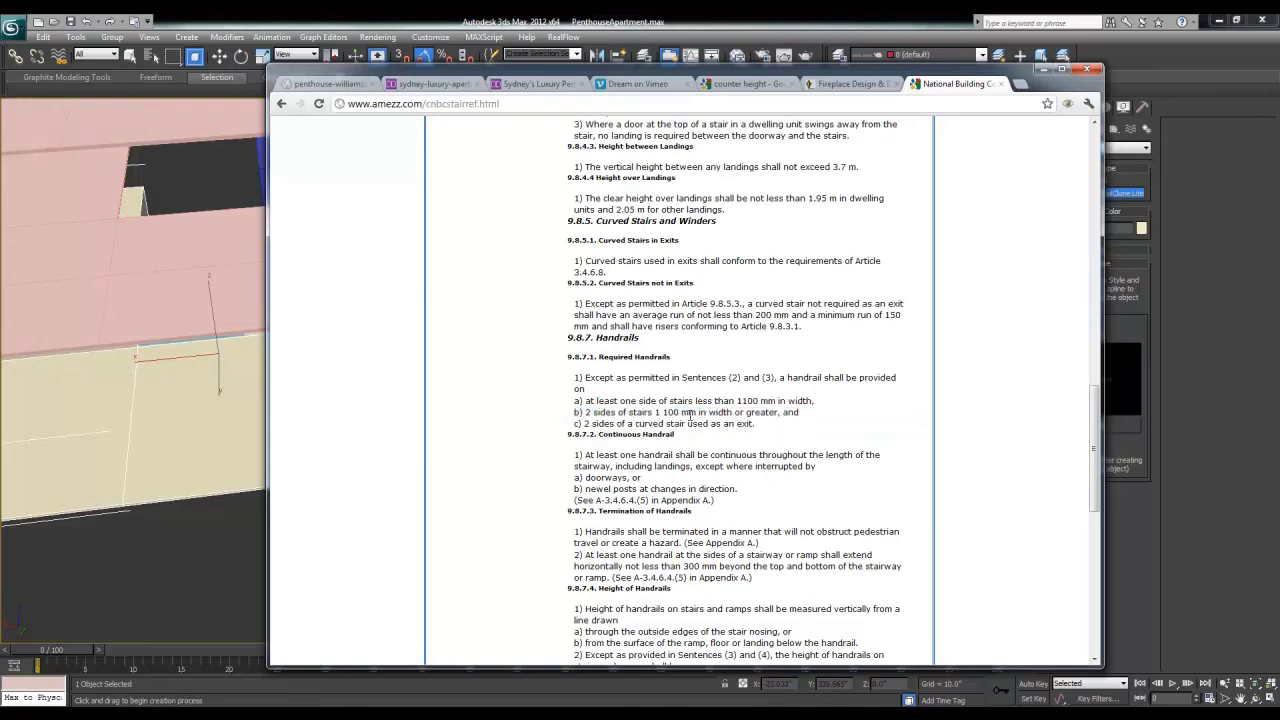
triple_click(690, 413)
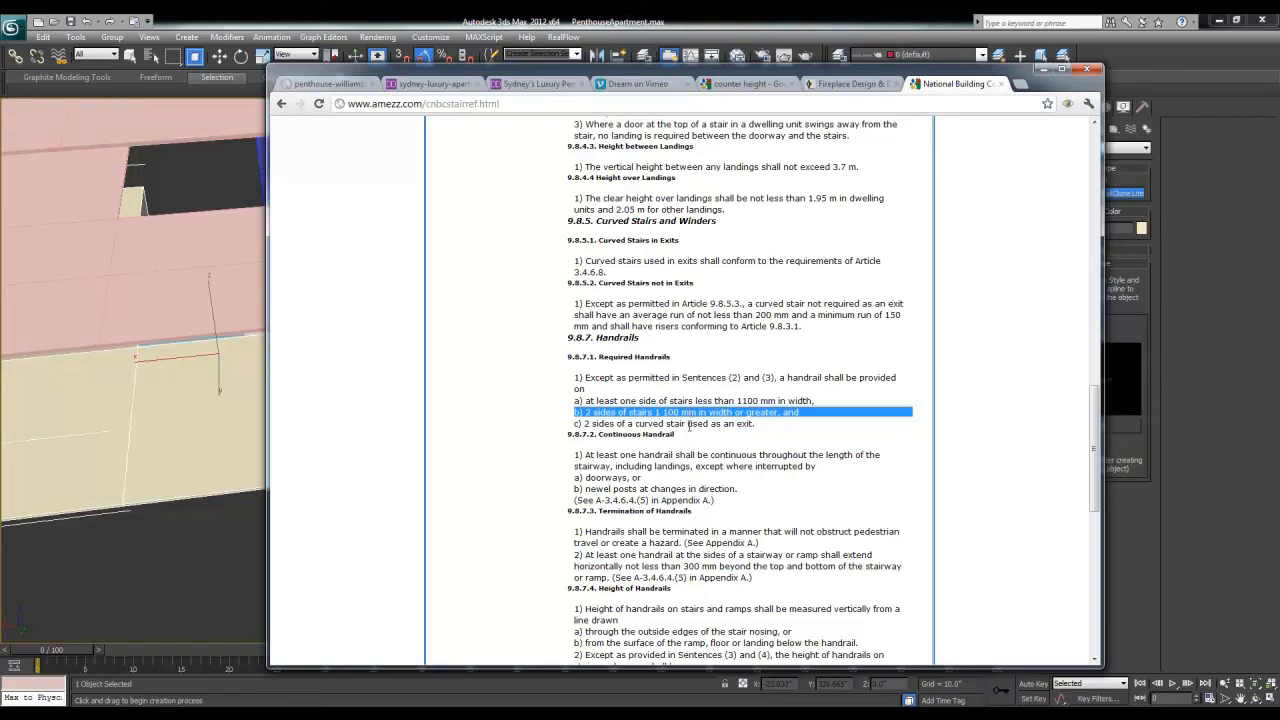
drag(629, 423, 760, 428)
click(760, 428)
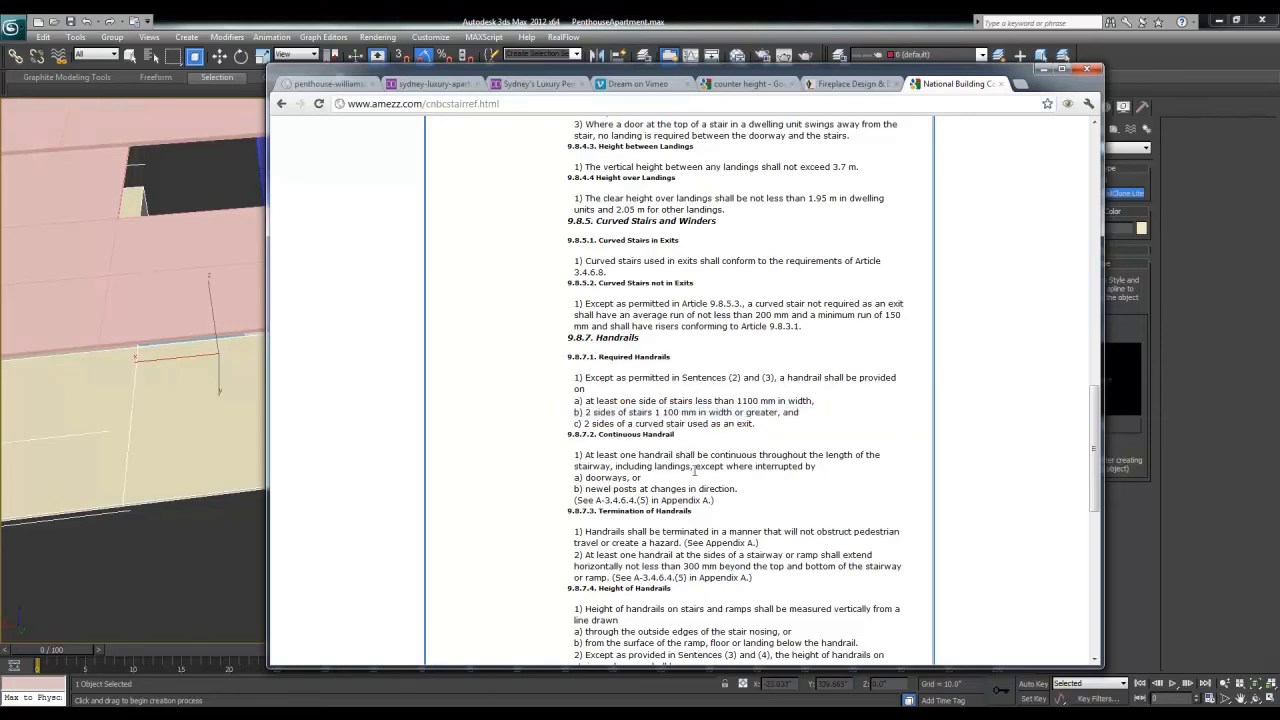
Step: Read section 9.8.7.4 Height of Handrails for the minimum and maximum handrail heights, and highlight the maximum value
scroll(658, 466, down, 1)
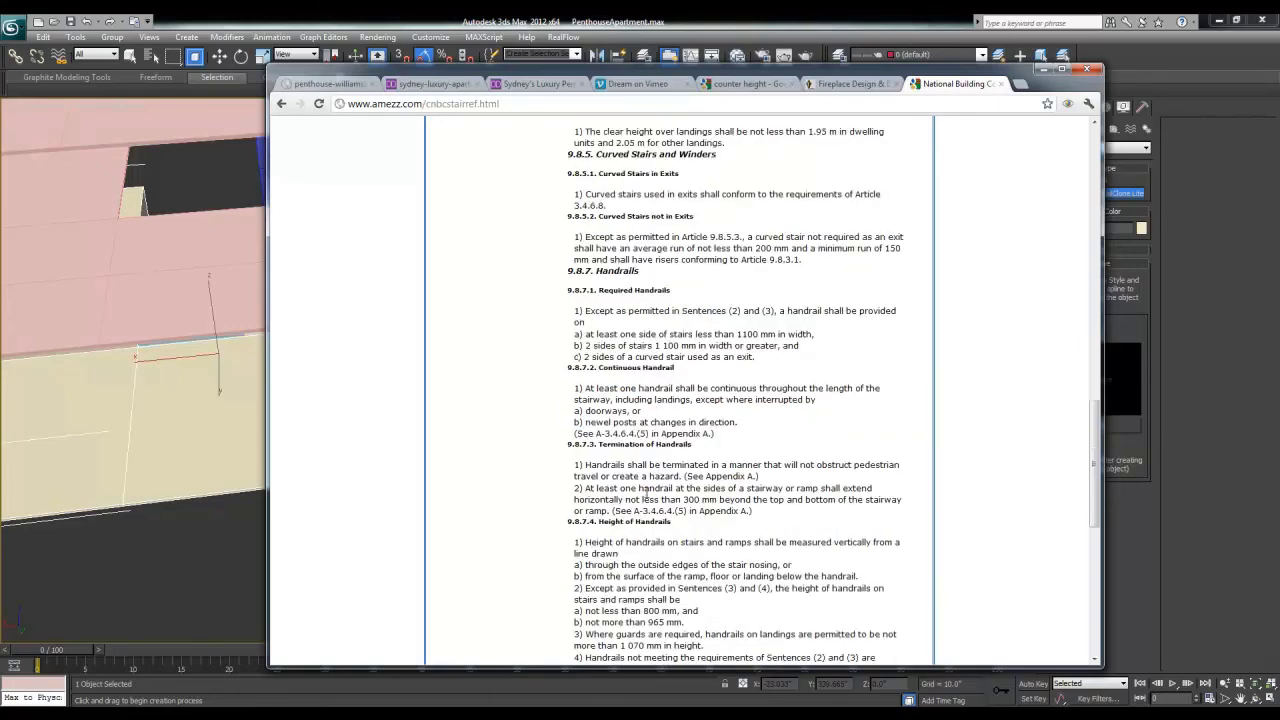
scroll(645, 495, down, 1)
scroll(627, 433, down, 1)
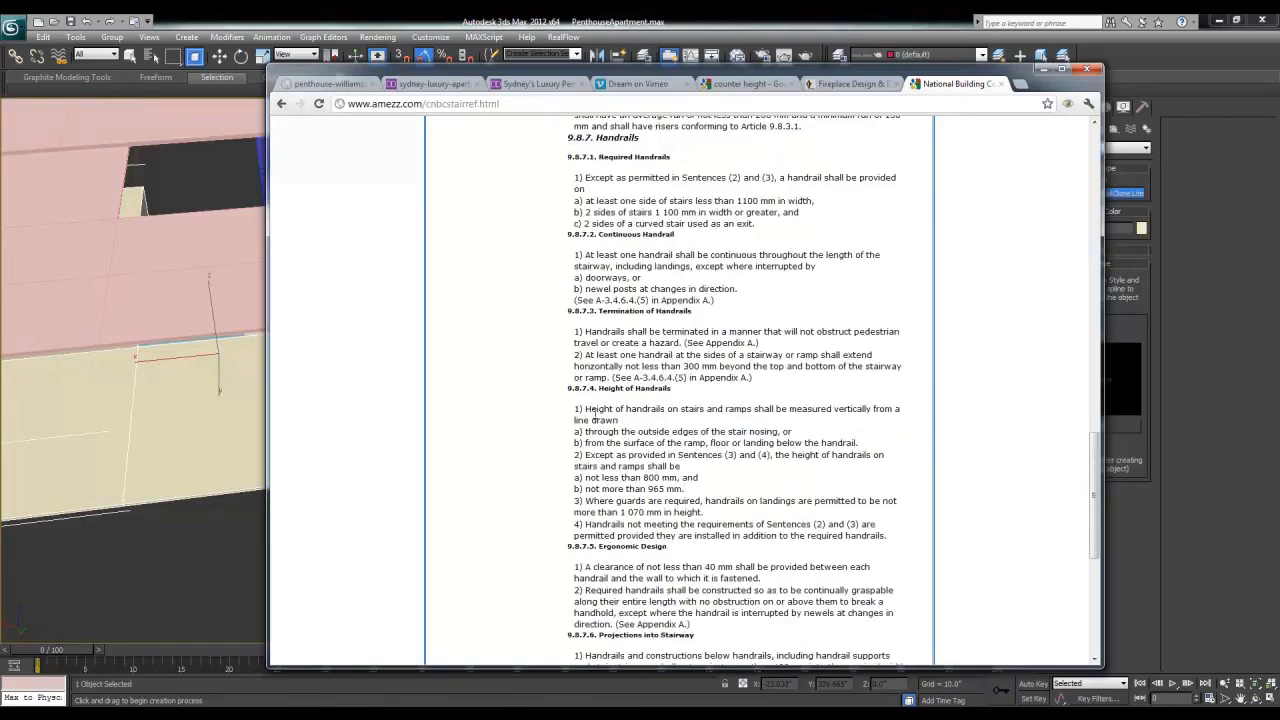
mouse_move(590, 410)
mouse_down()
mouse_move(678, 415)
mouse_move(708, 432)
mouse_move(720, 444)
mouse_move(680, 460)
mouse_move(706, 458)
mouse_move(707, 479)
mouse_up()
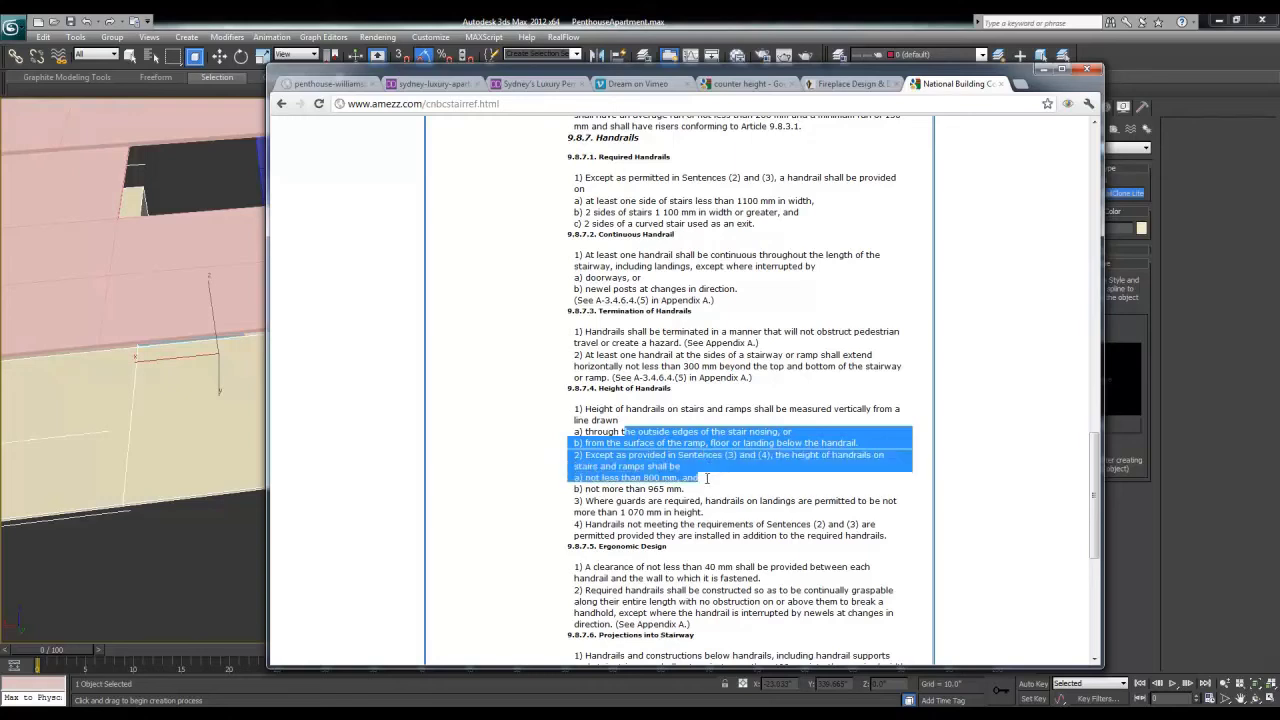
triple_click(707, 481)
triple_click(701, 490)
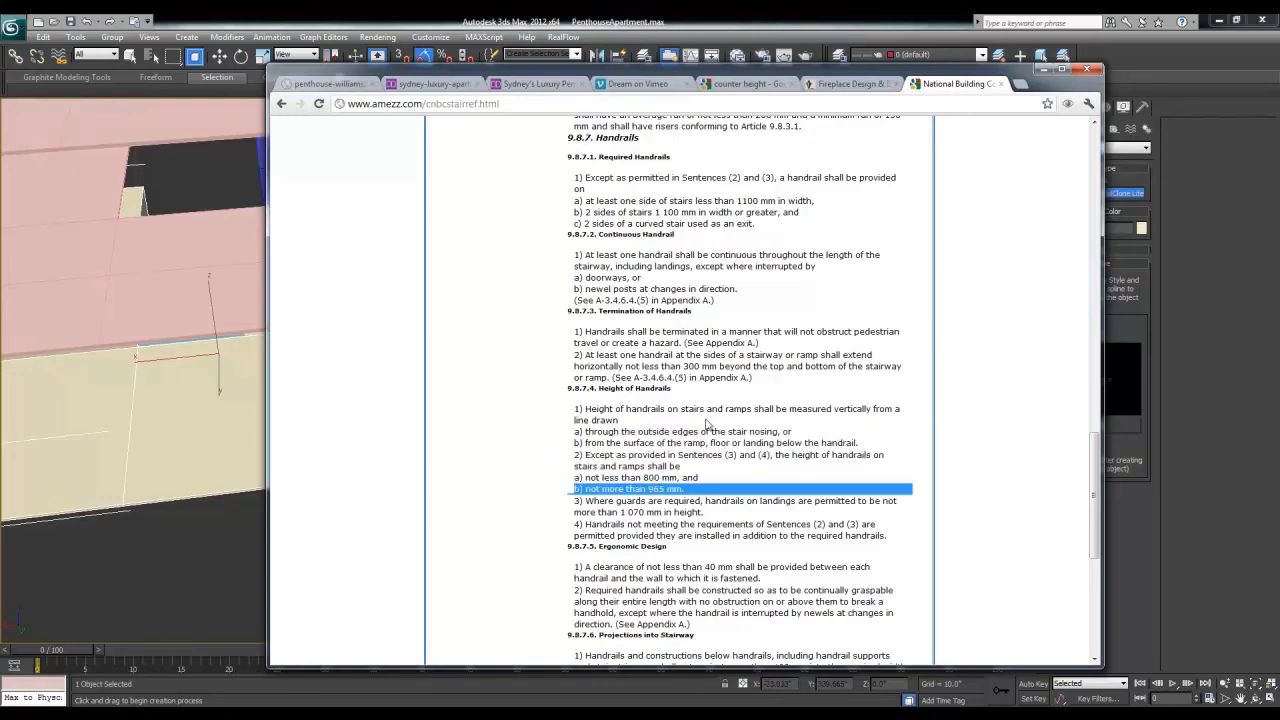
triple_click(660, 508)
double_click(659, 488)
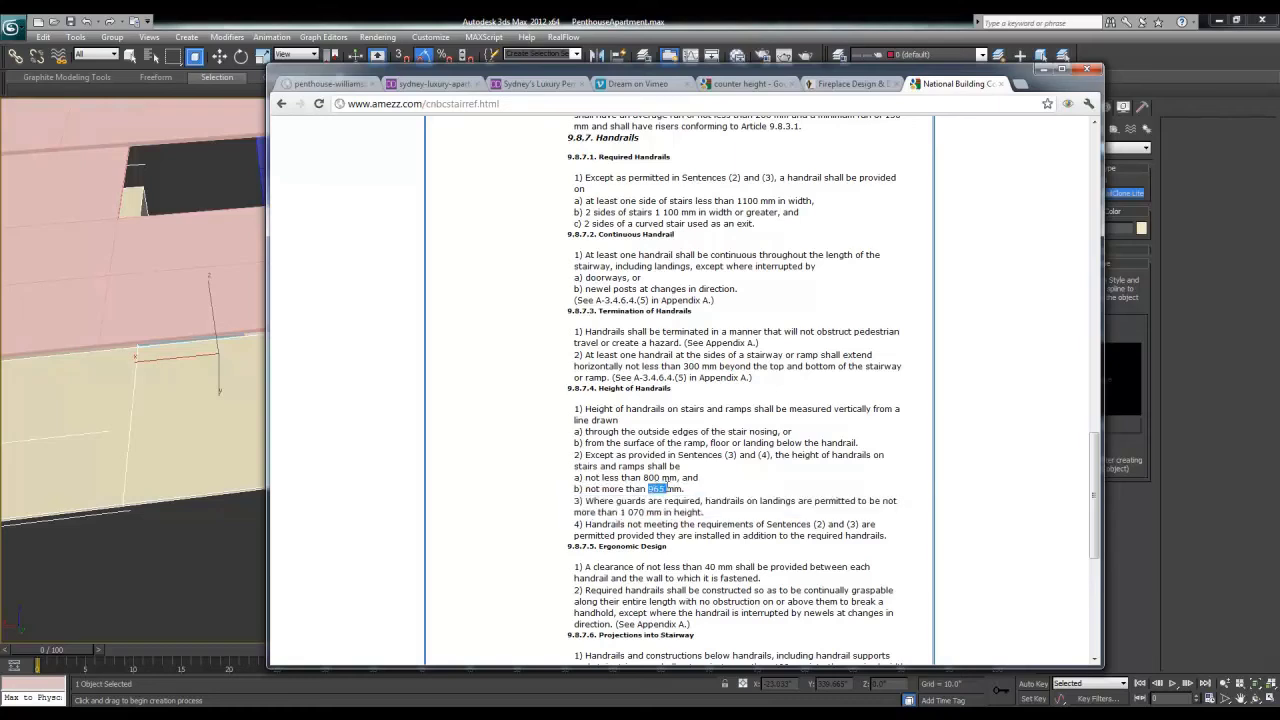
Step: Highlight the minimum handrail height clause in section 9.8.7.4 and open the Calculator
triple_click(670, 478)
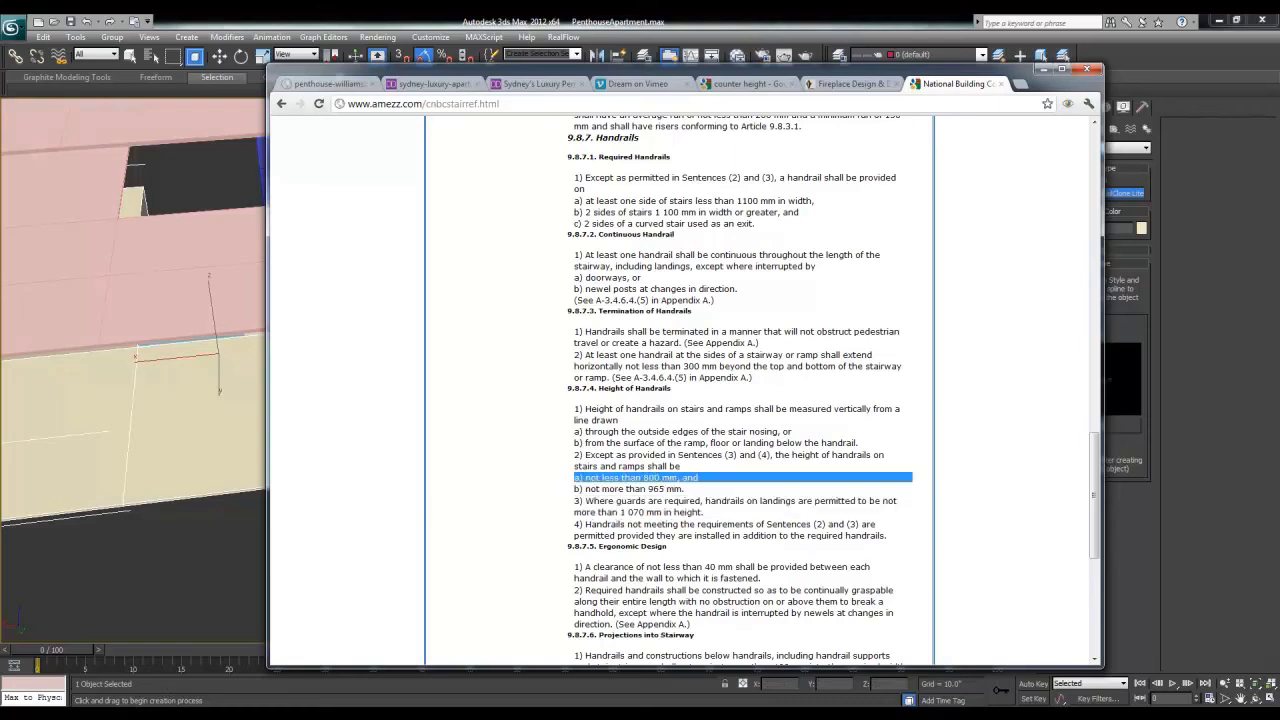
key(super)
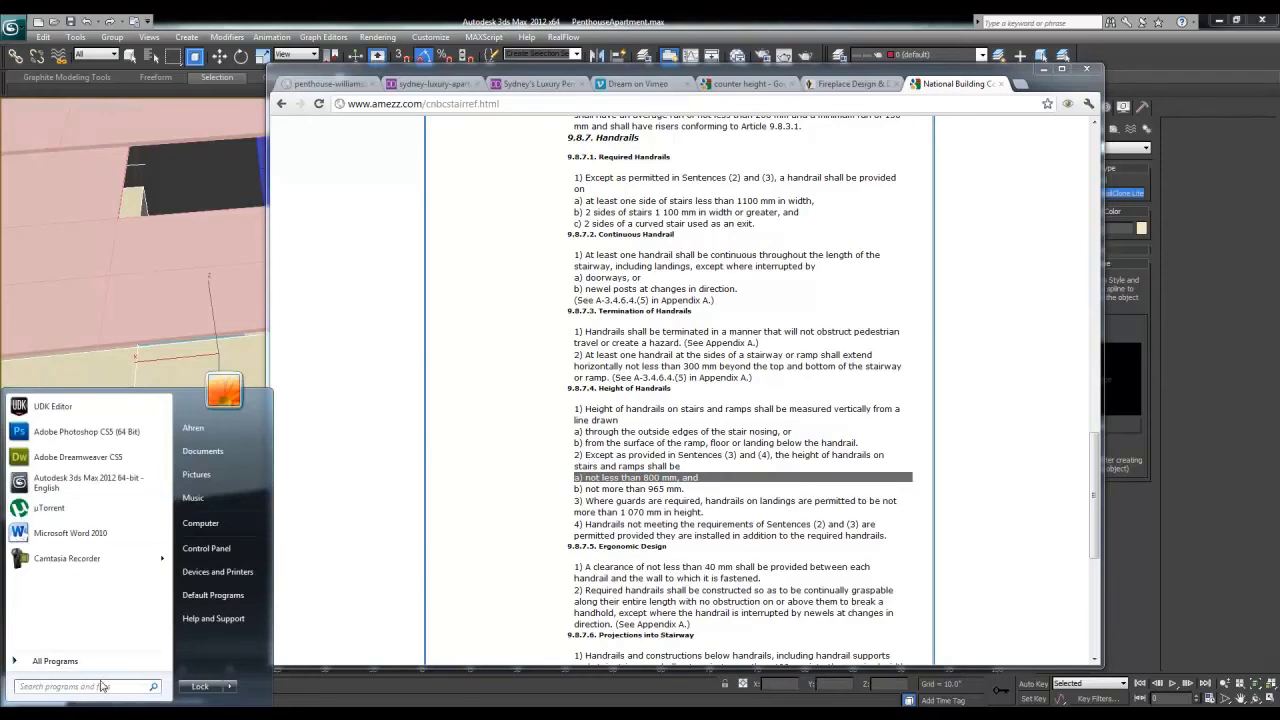
text(calc)
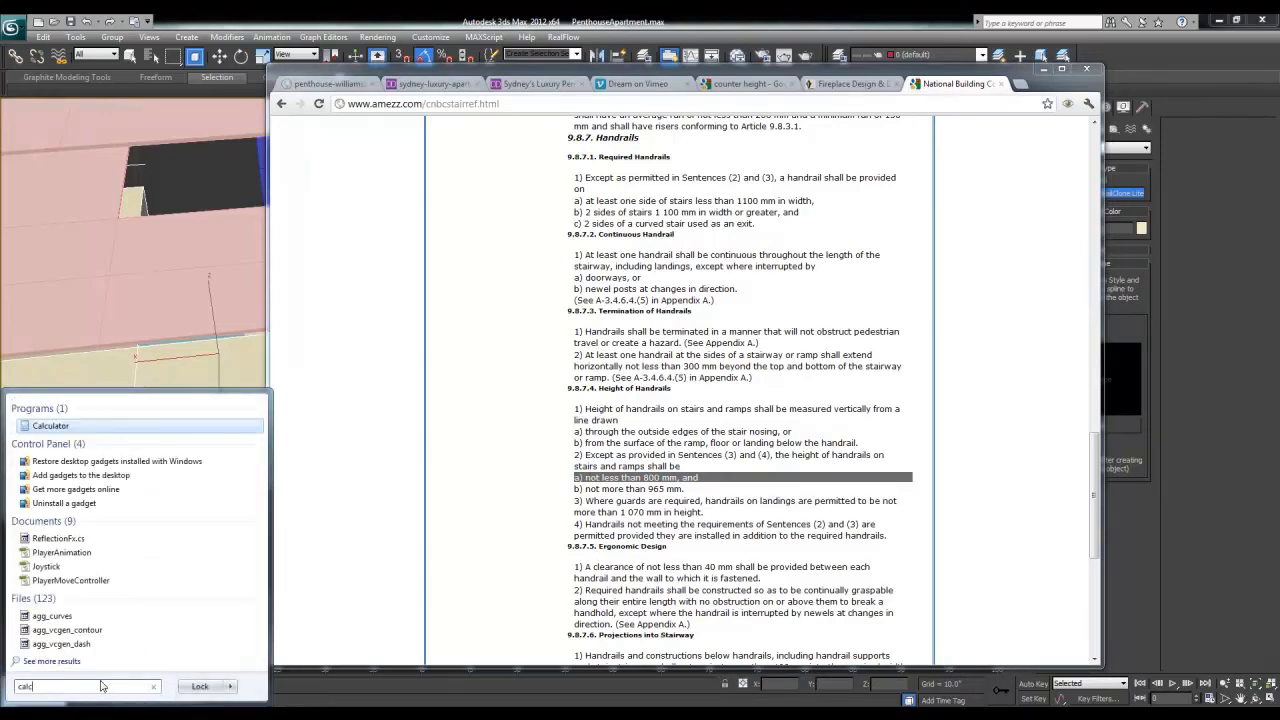
key(Return)
Step: Work out the handrail height in the Calculator, starting from 850 and including a multiplication by 12, and close it
text(850)
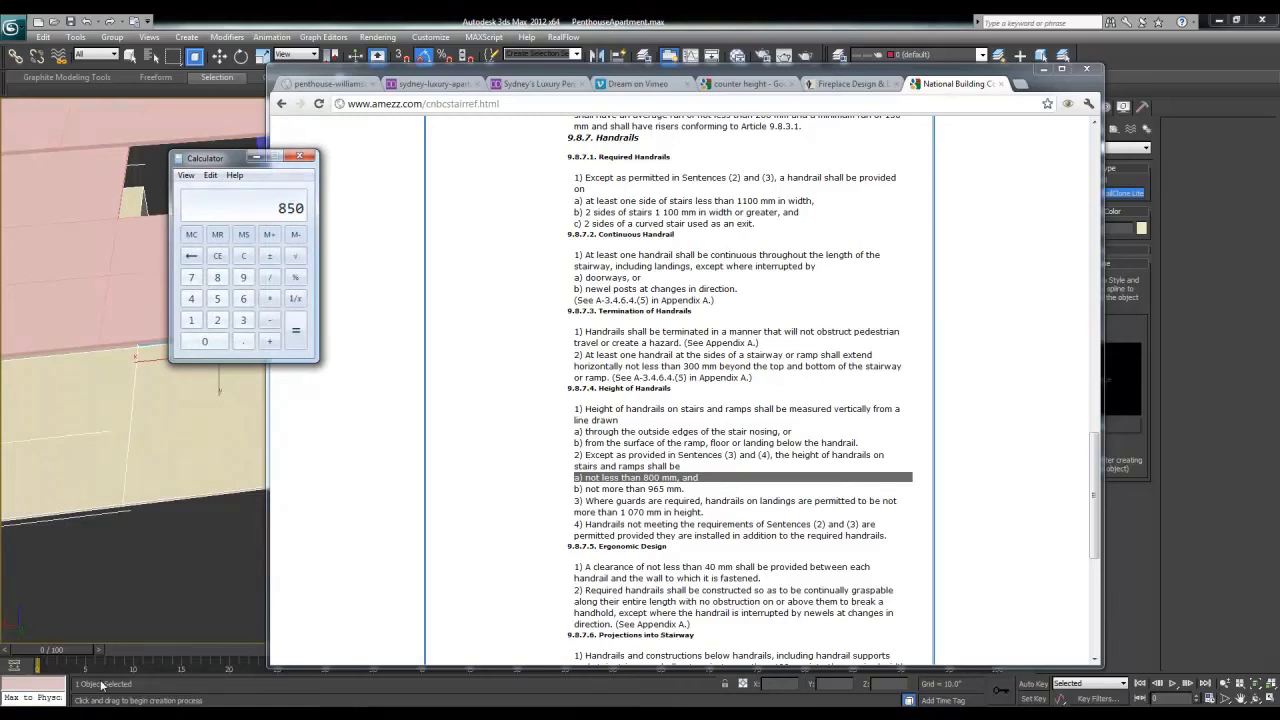
text(85)
key(BackSpace)
key(BackSpace)
key(BackSpace)
key(Return)
text(*12)
key(Return)
click(298, 157)
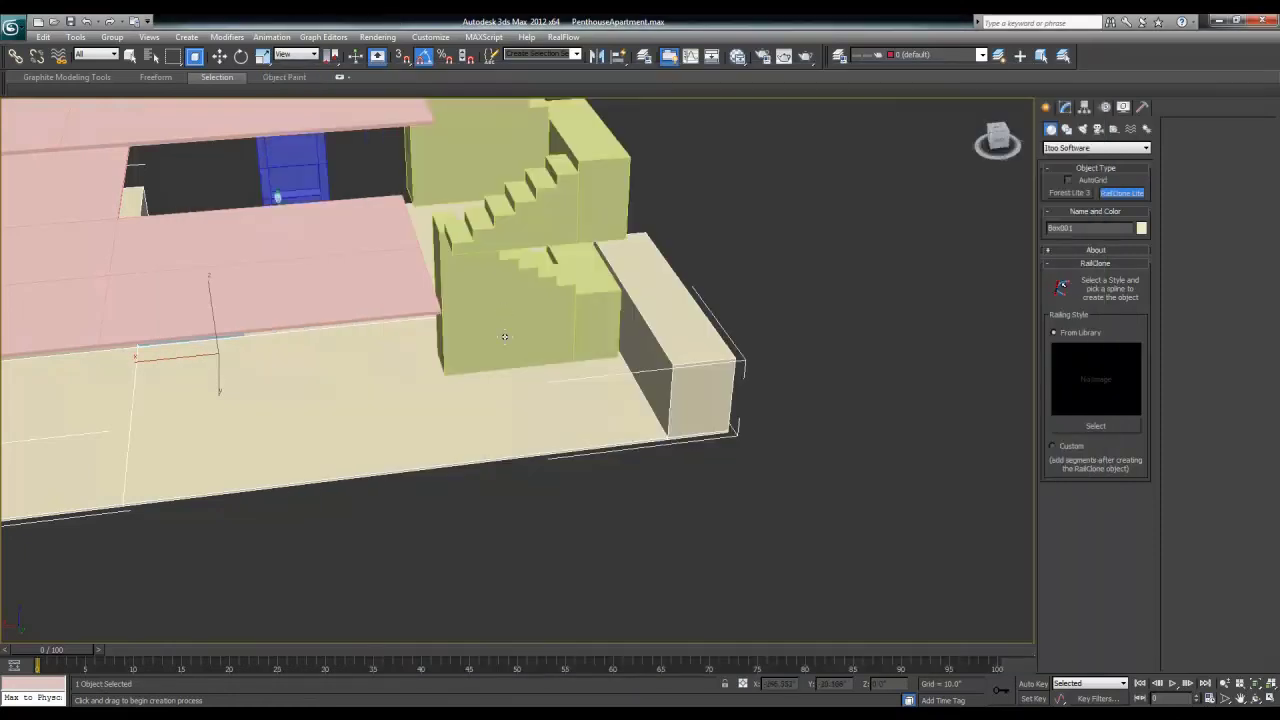
Step: Create a slim upright box in front of the stairs, about 6" long, 1.5" wide and 49.6" high
middle_drag(490, 374, 453, 488)
scroll(480, 456, up, 2)
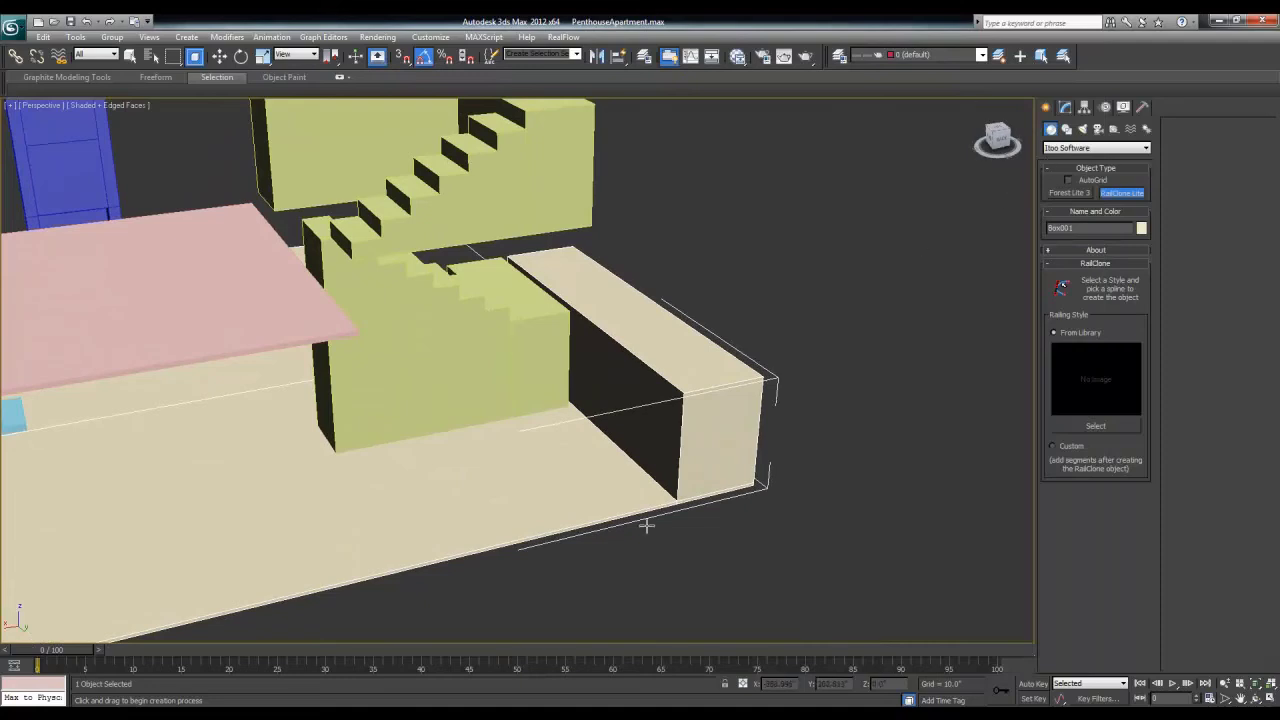
scroll(627, 498, down, 2)
mouse_move(646, 526)
middle_down()
mouse_move(627, 498)
mouse_move(623, 534)
middle_up()
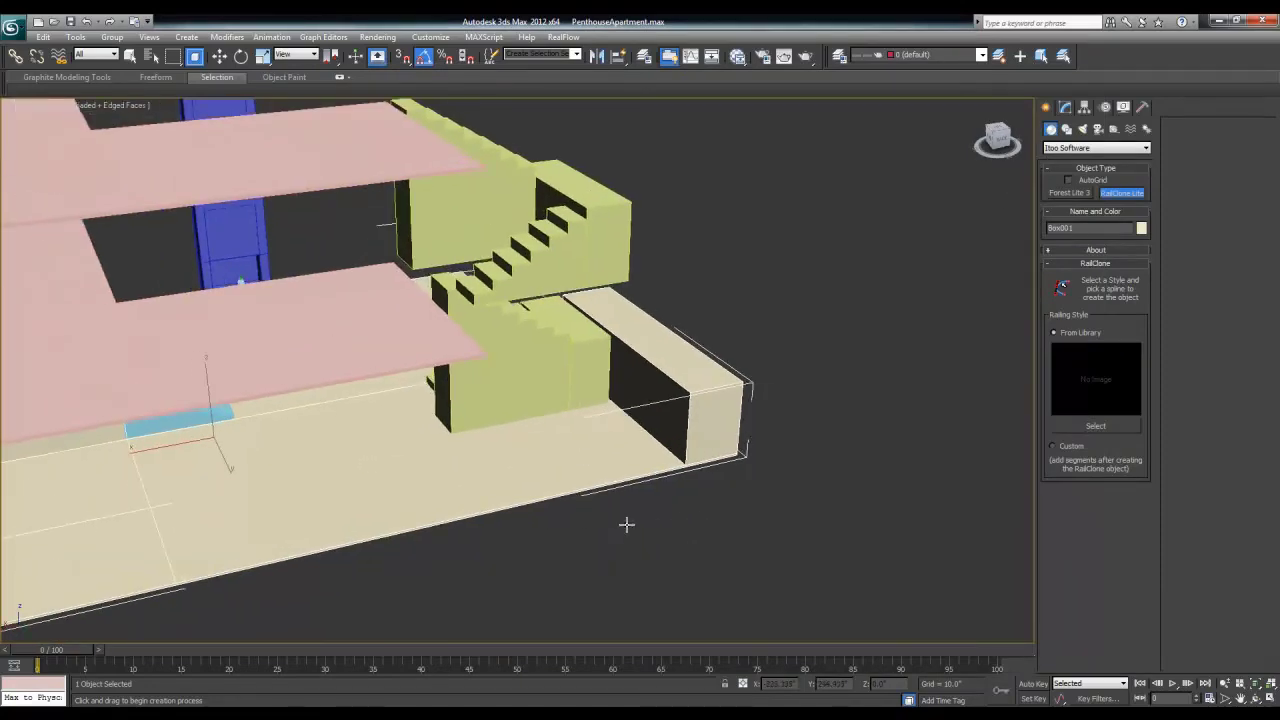
right_click(626, 523)
click(1091, 155)
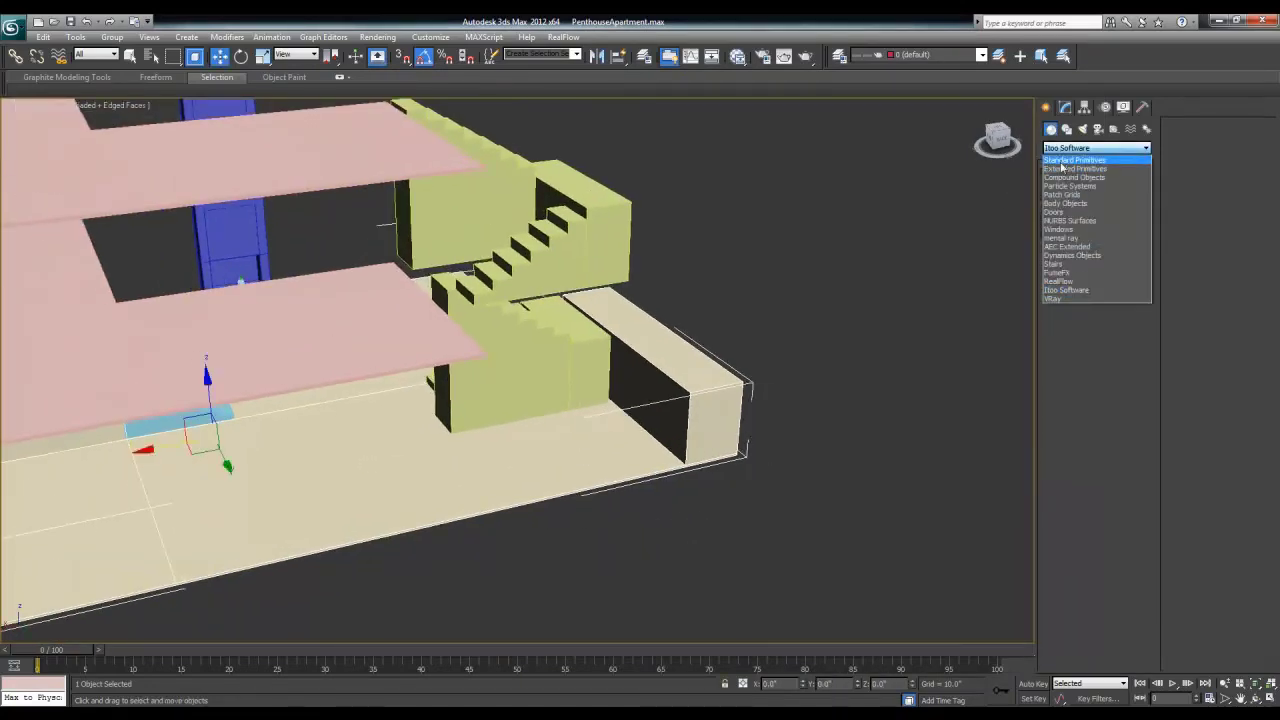
click(1064, 160)
click(1069, 192)
drag(563, 571, 565, 571)
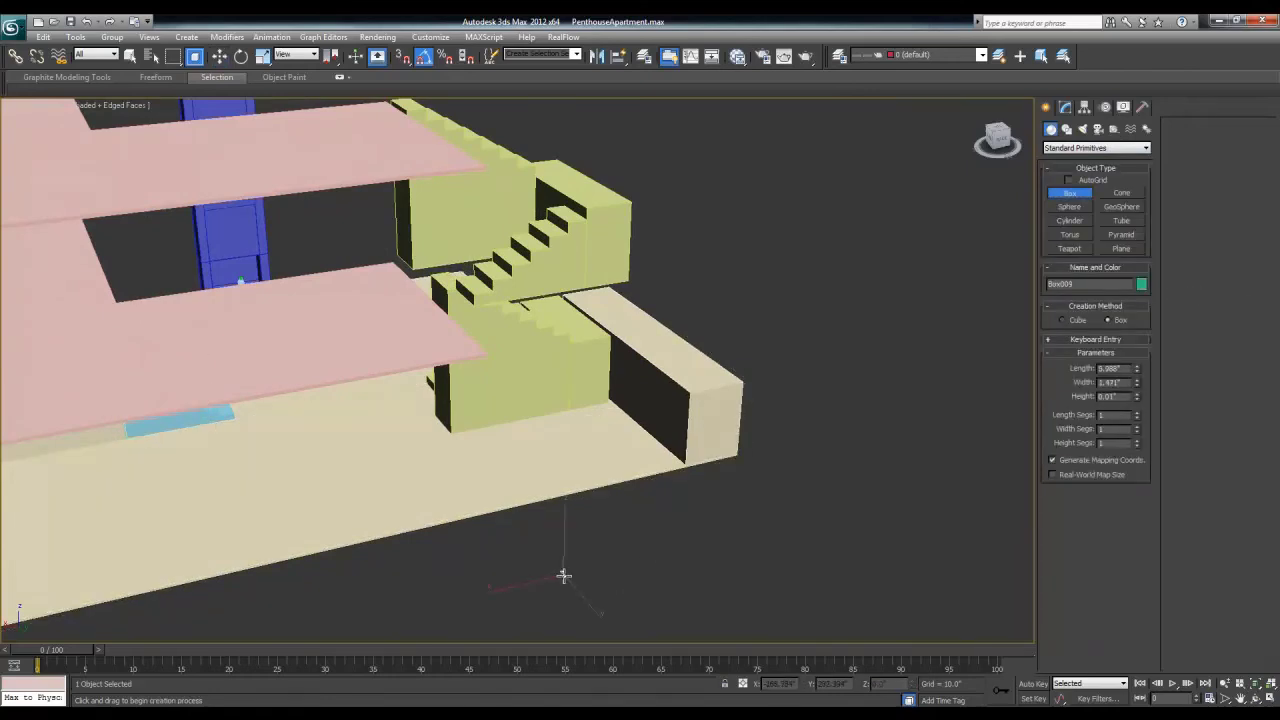
click(566, 500)
right_click(566, 505)
key(z)
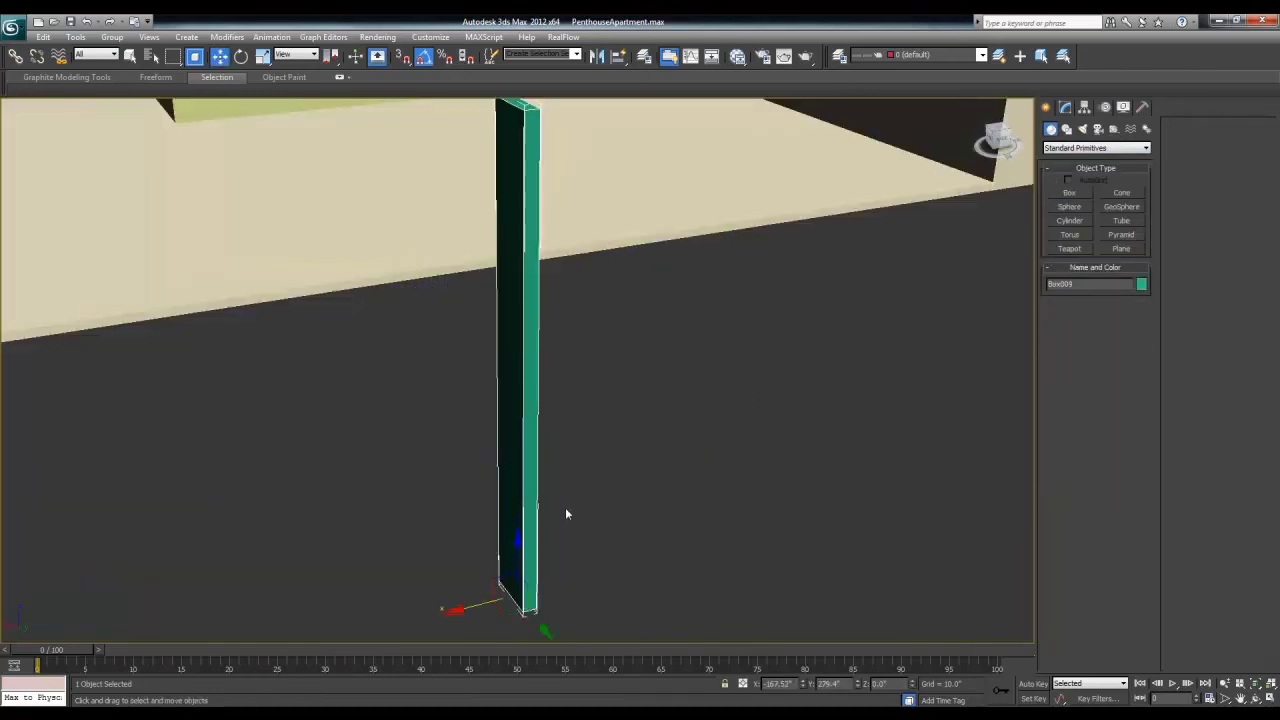
scroll(561, 527, down, 6)
Step: Reopen the RailClone Lite library, examine the interior Railings styles and close it without choosing one
key(alt+Tab)
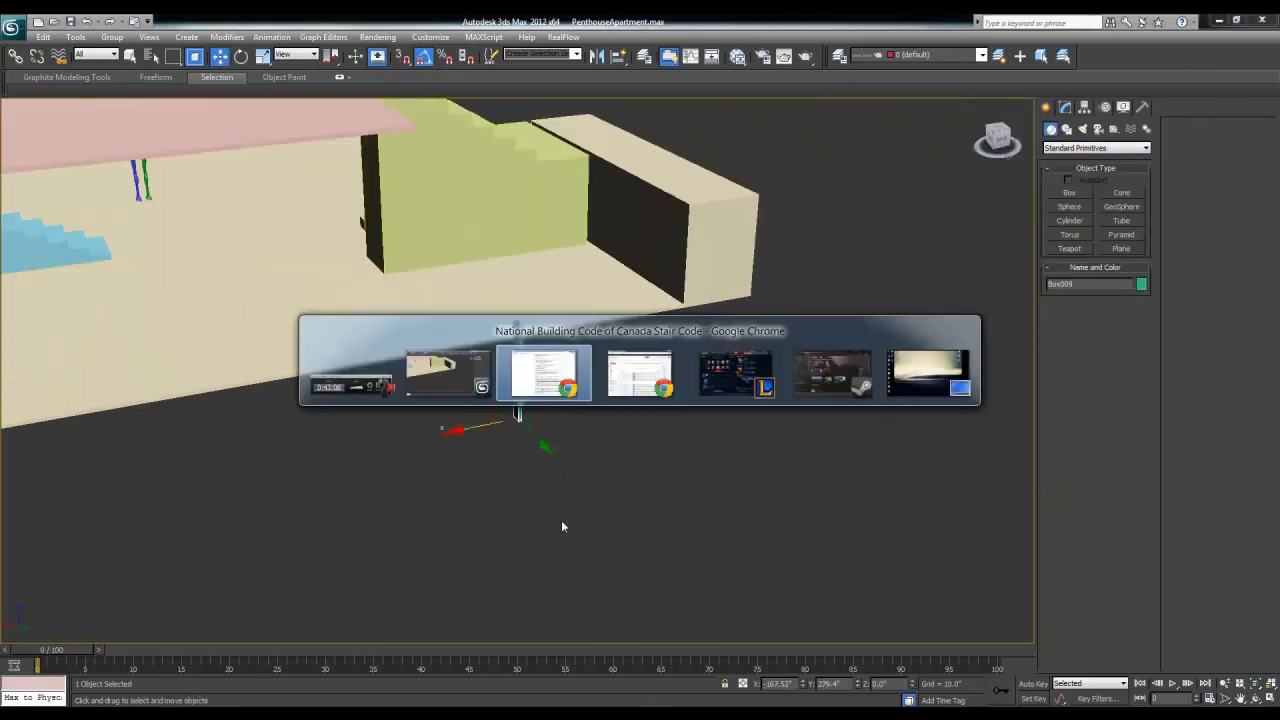
key(alt+Tab)
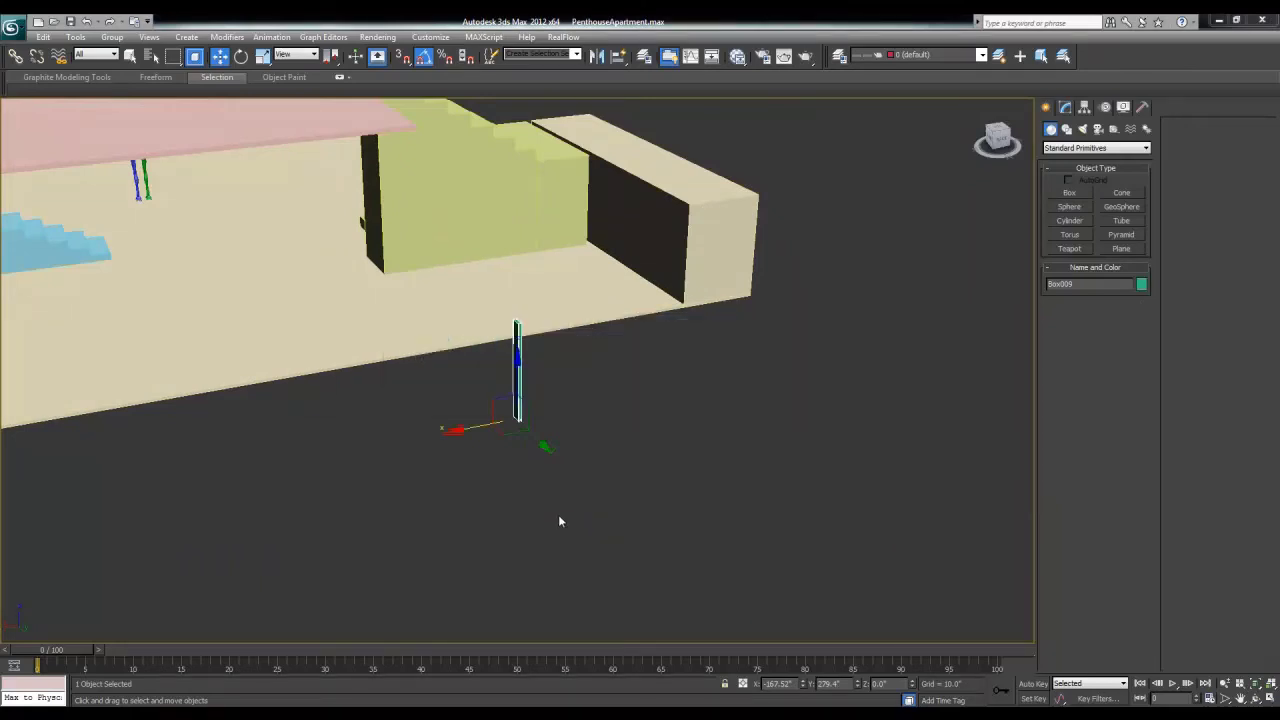
click(1096, 147)
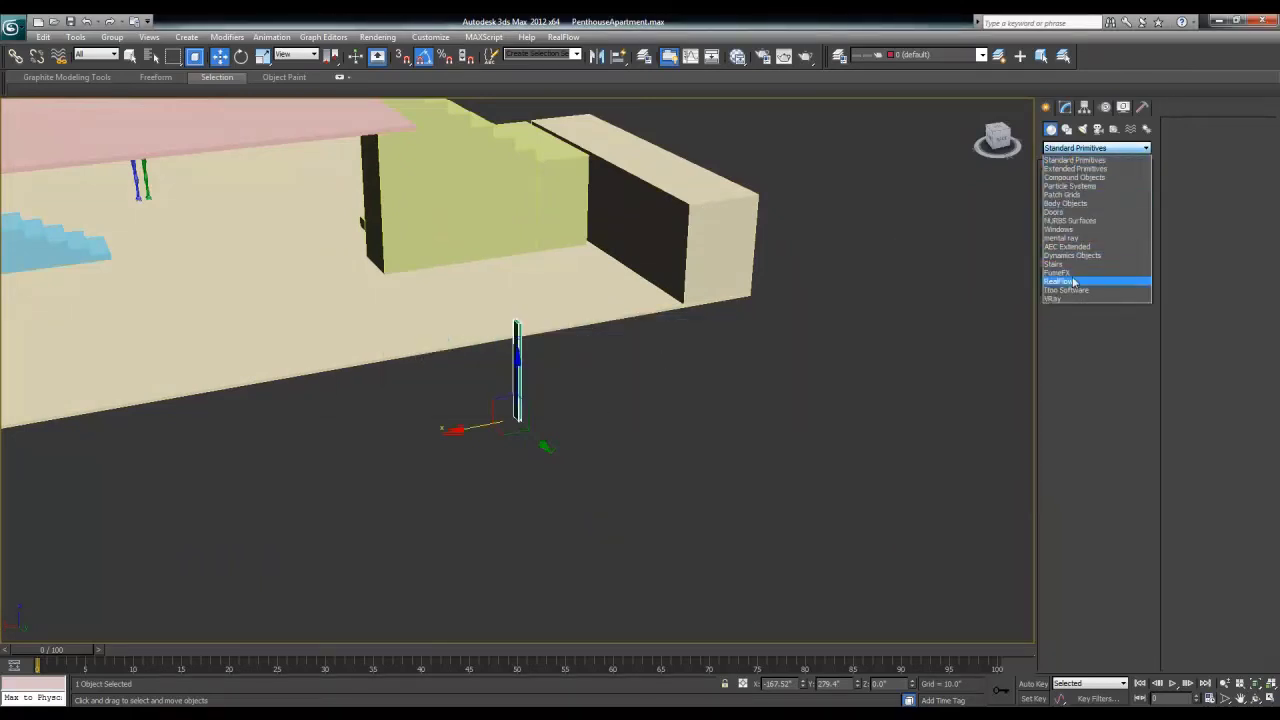
click(1074, 287)
click(1121, 192)
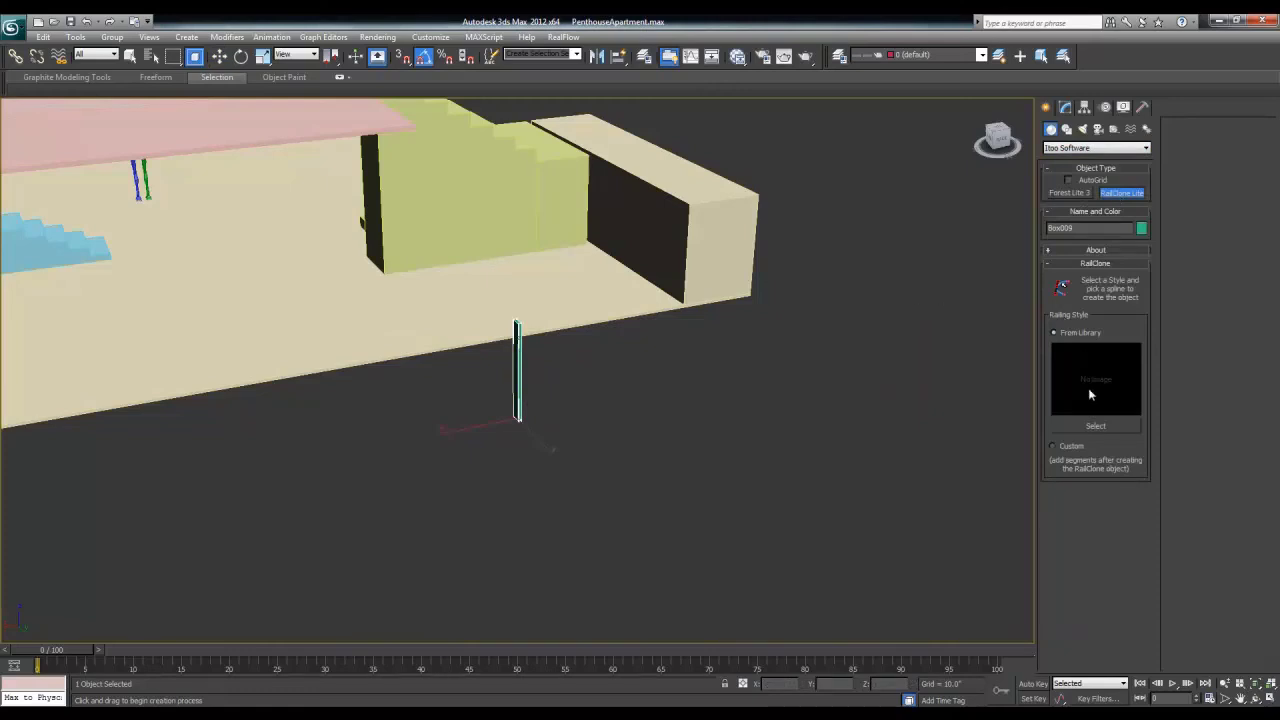
click(1092, 426)
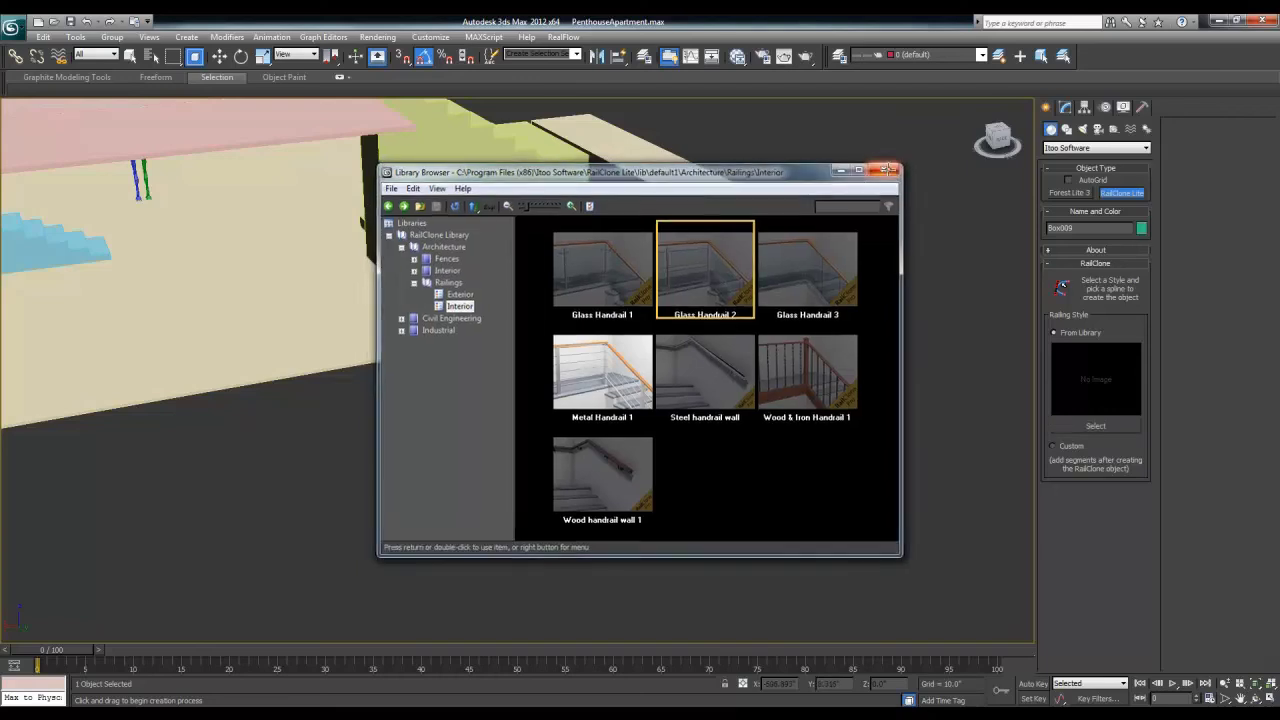
click(891, 172)
scroll(600, 490, up, 1)
key(w)
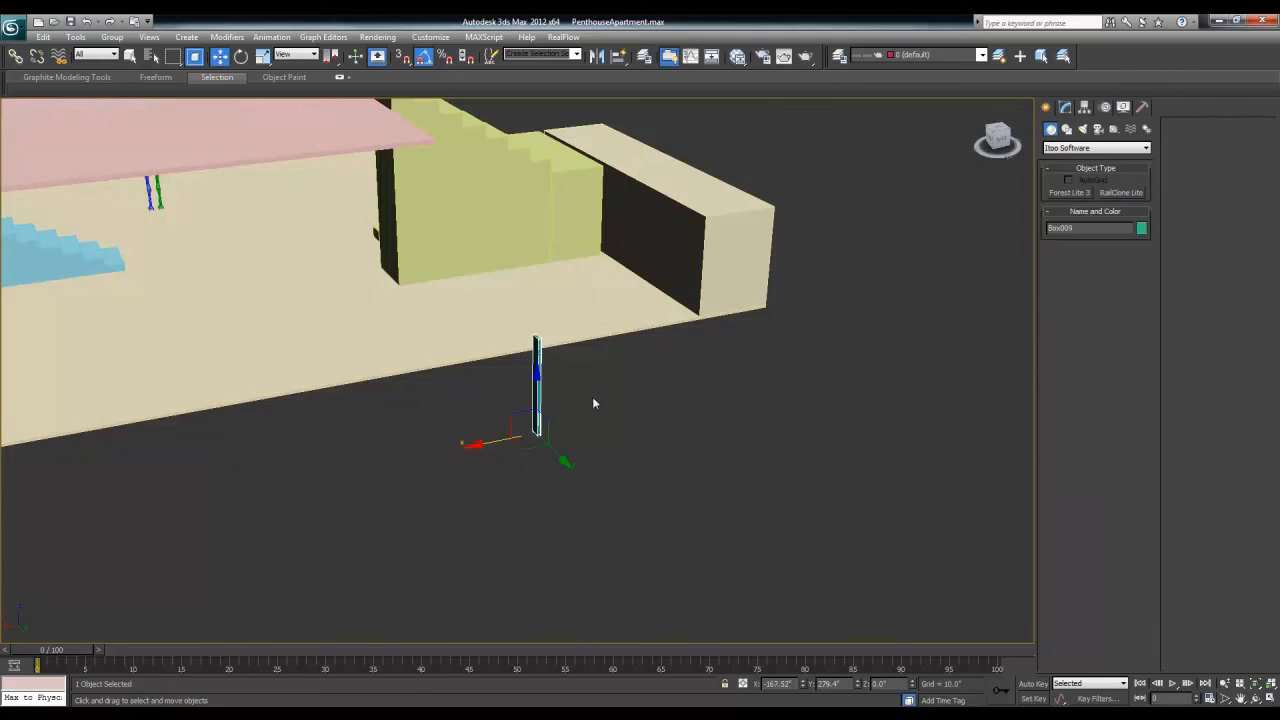
Step: Isolate the new box and set its X and Y position to 0
key(alt+q)
scroll(690, 560, down, 3)
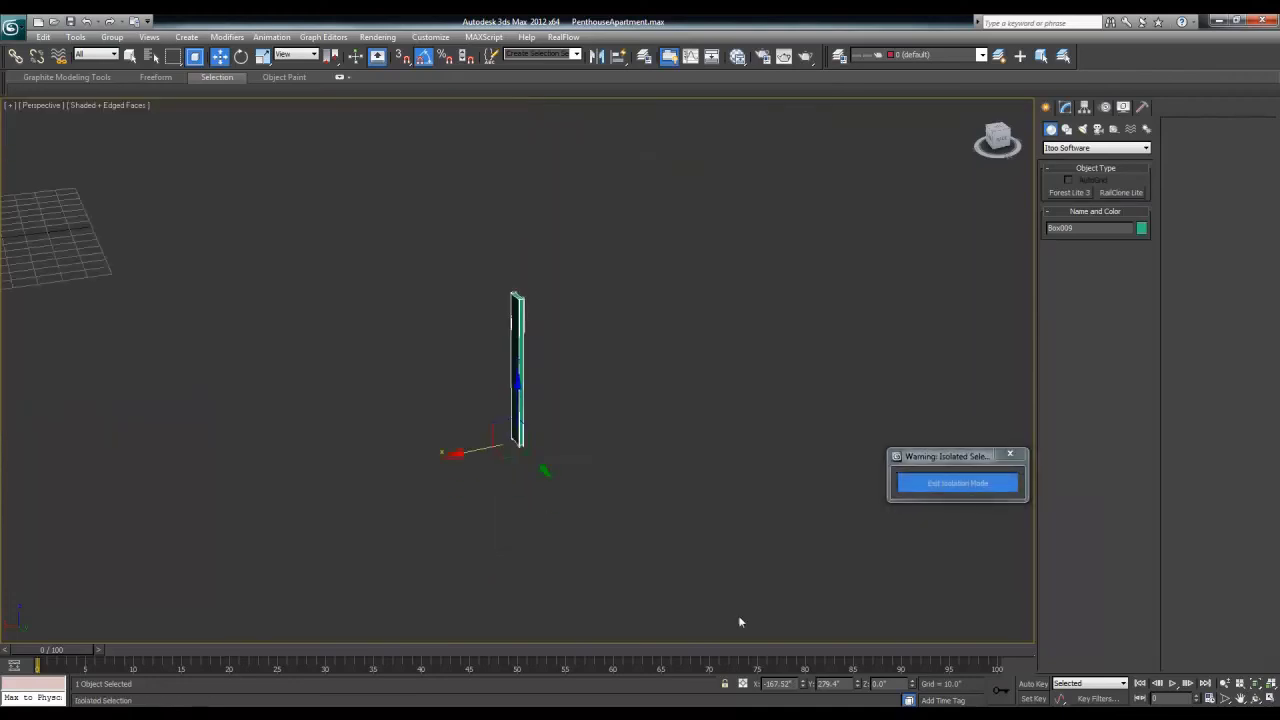
right_click(802, 686)
right_click(857, 686)
key(z)
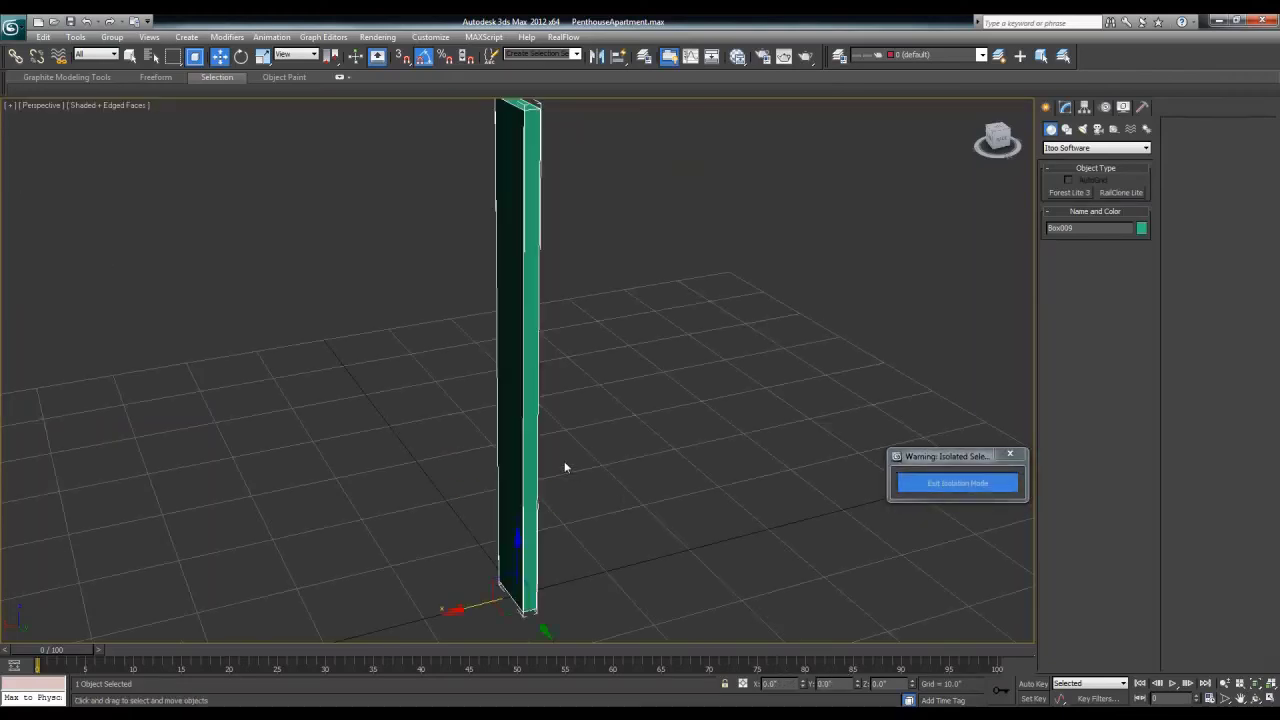
Step: Set the isolated box's height to 36"
click(1065, 107)
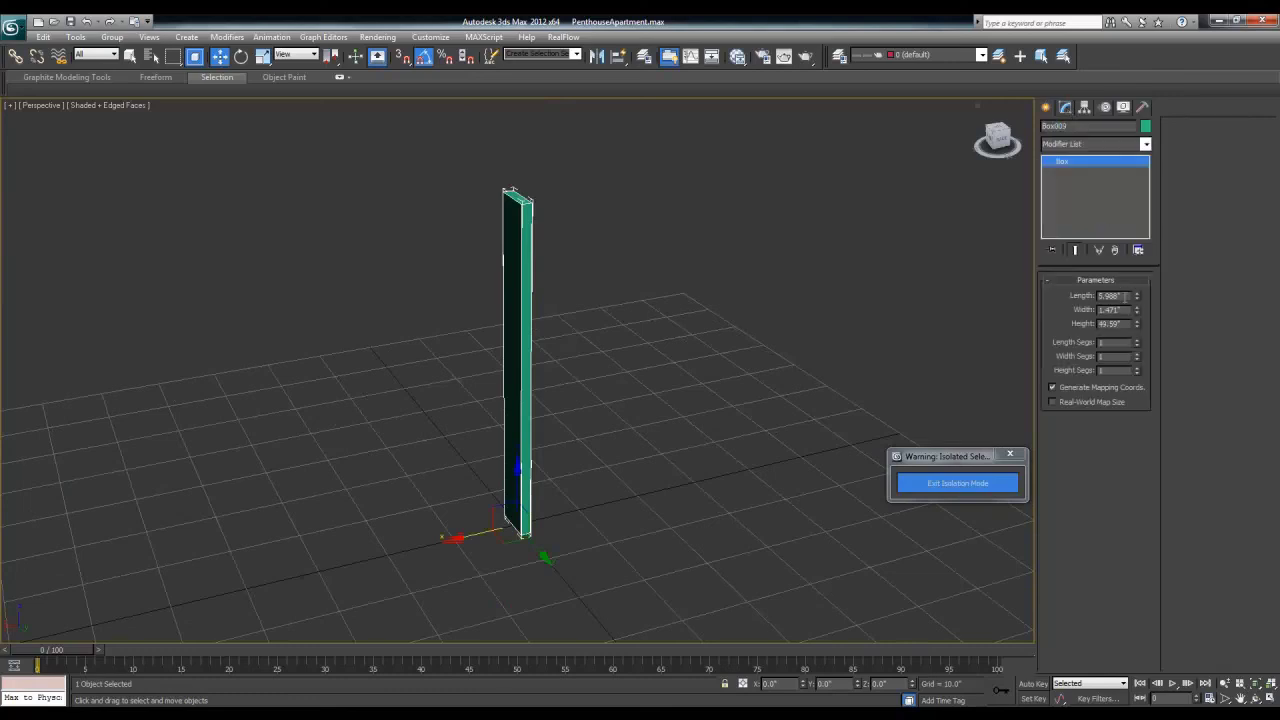
double_click(1124, 324)
text(36)
key(Return)
alt+middle_drag(633, 405, 551, 437)
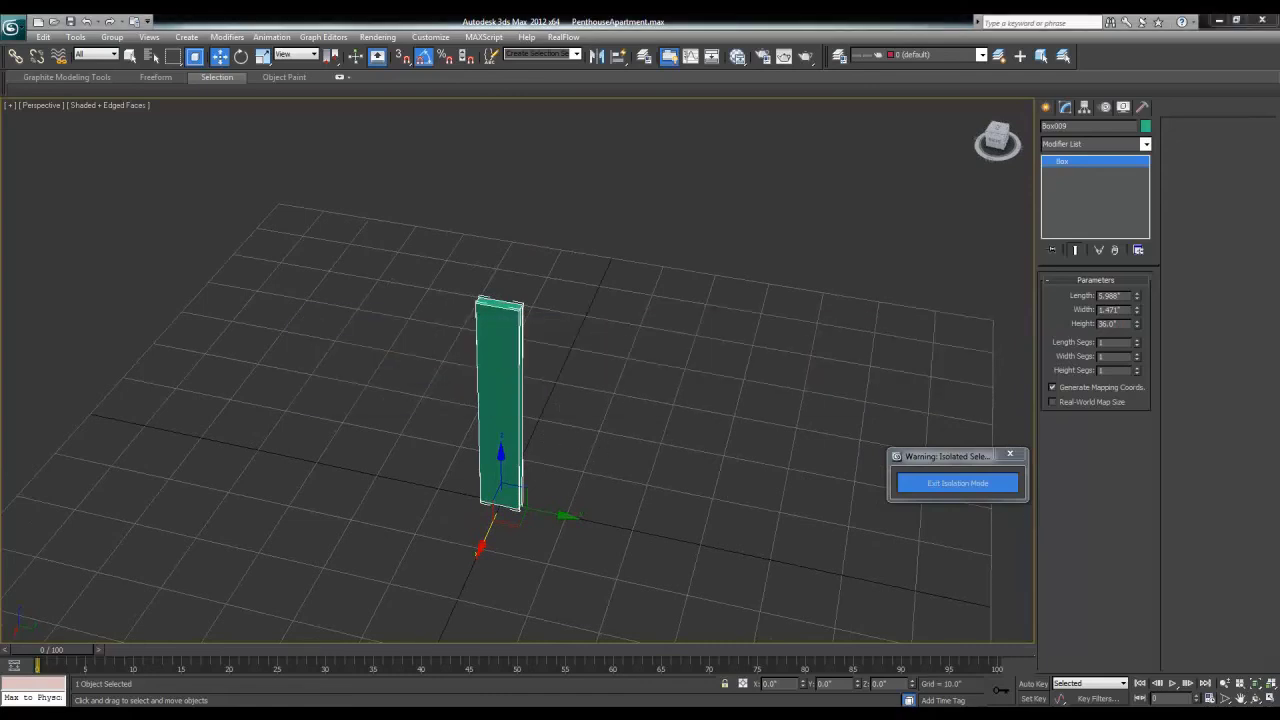
Step: Switch to the Chrome browser and search Google for "glass handrails" in a new tab
mouse_move(110, 712)
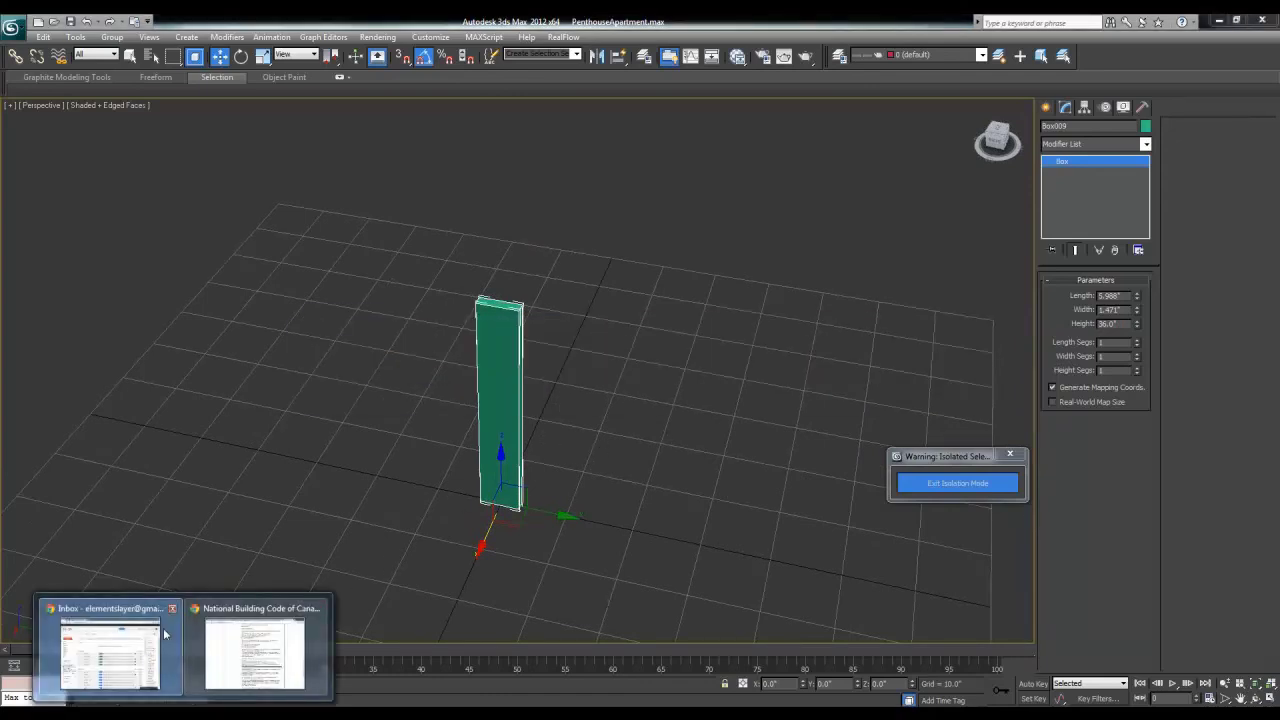
click(265, 643)
click(1021, 84)
text(glass h)
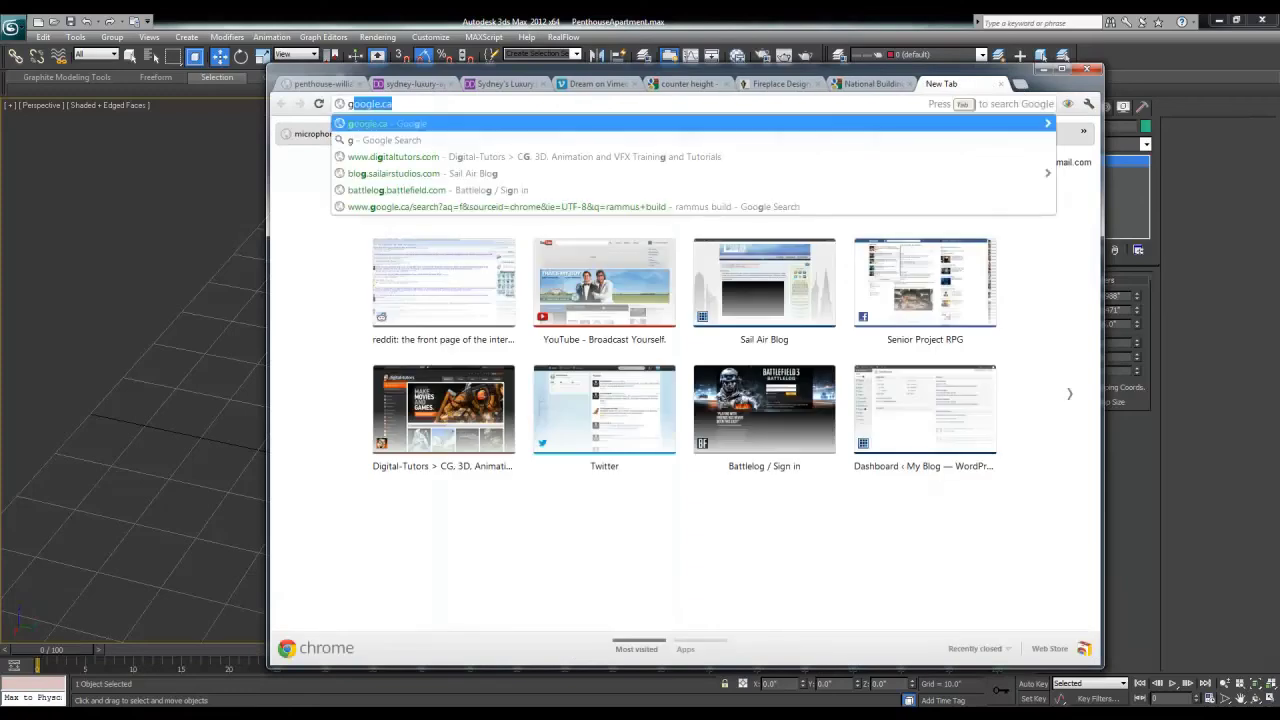
text(andrails)
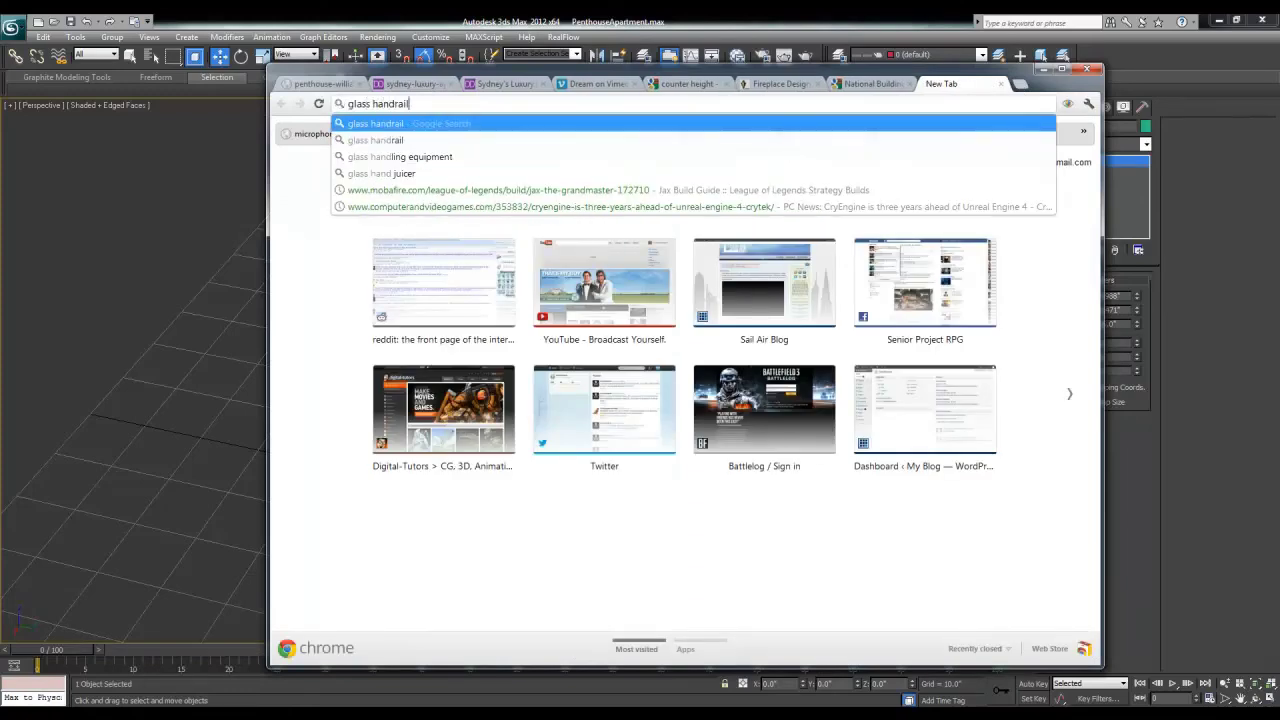
key(Return)
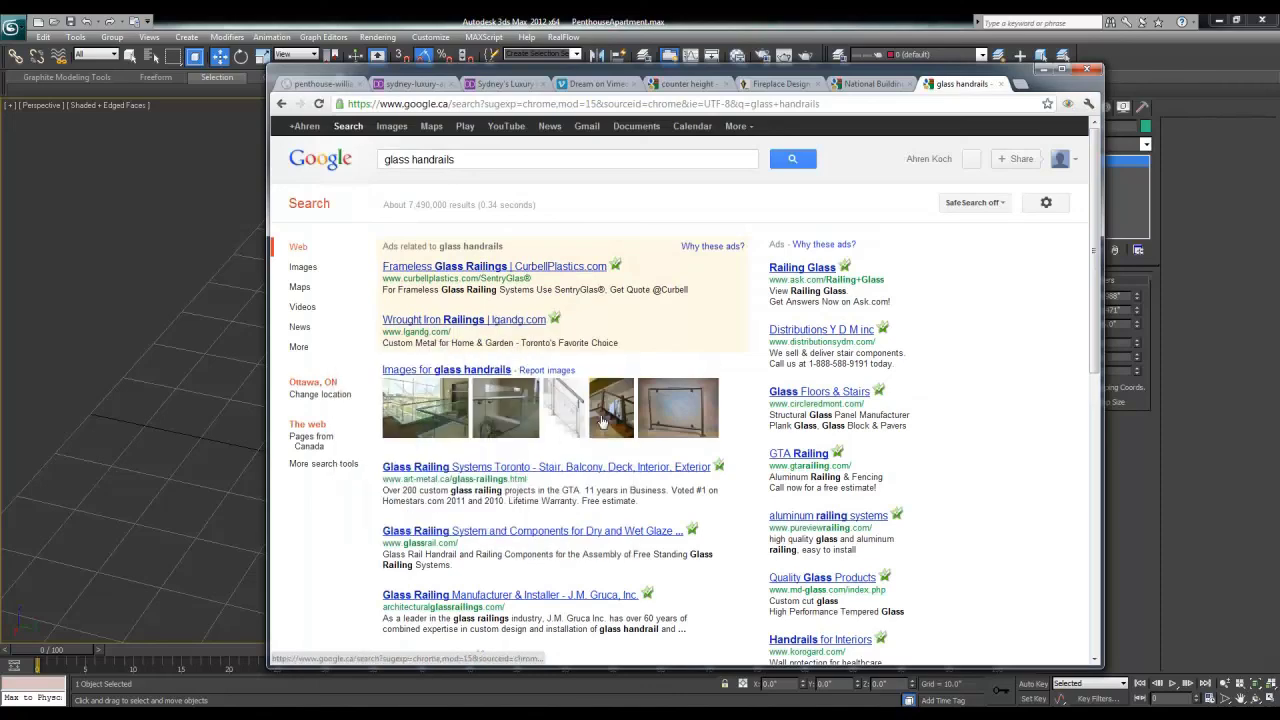
Step: Examine the enlarged Glass-Railing.jpg photo for how posts, glass panels and rail are assembled, and return to the search results
mouse_move(560, 413)
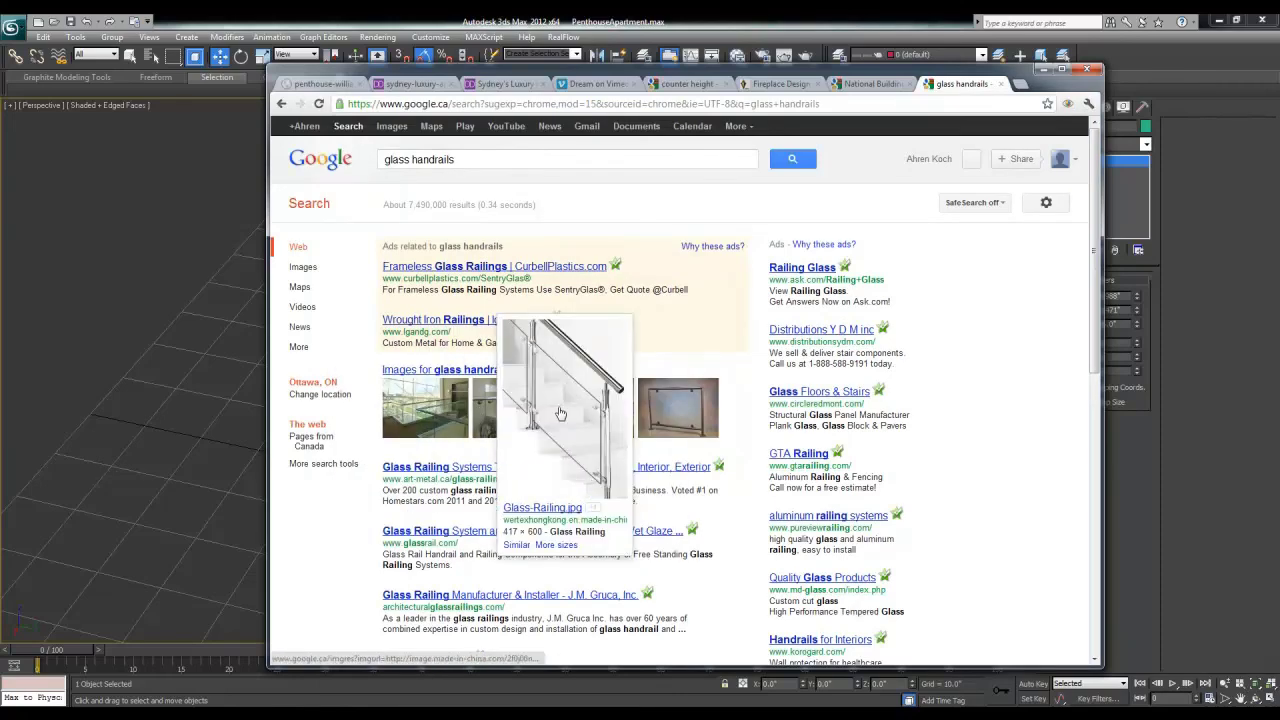
click(560, 413)
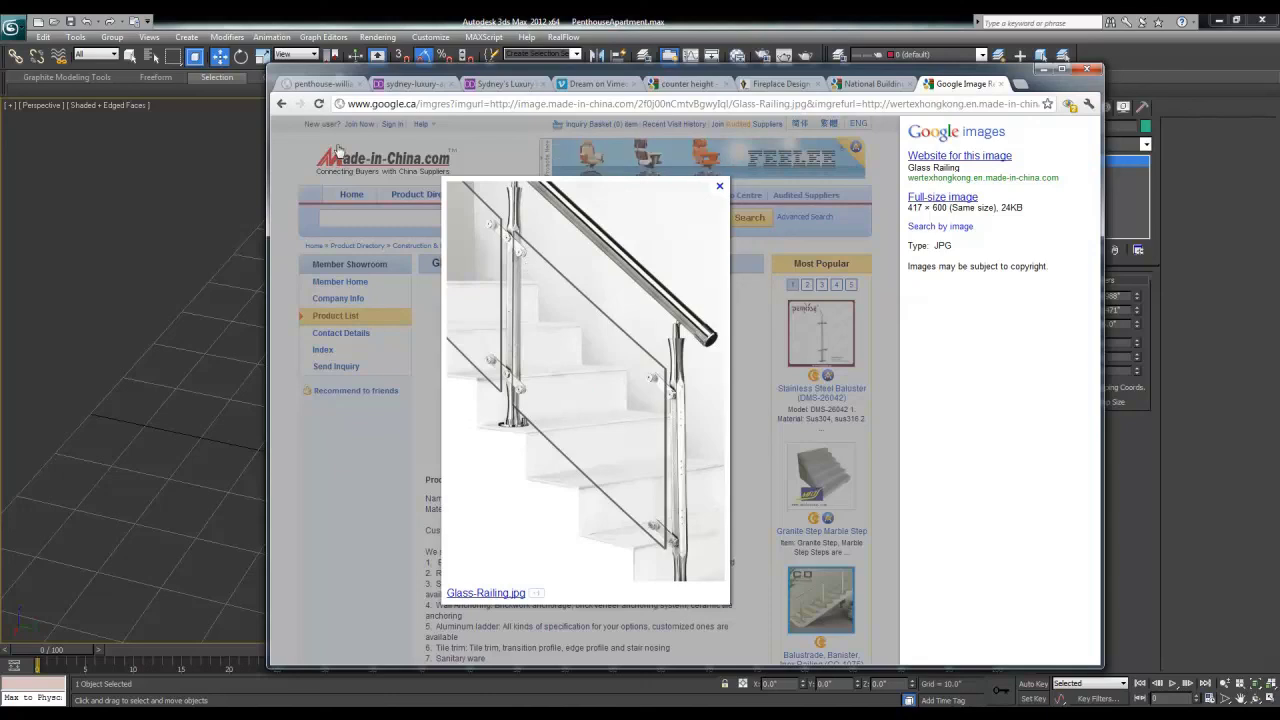
click(282, 104)
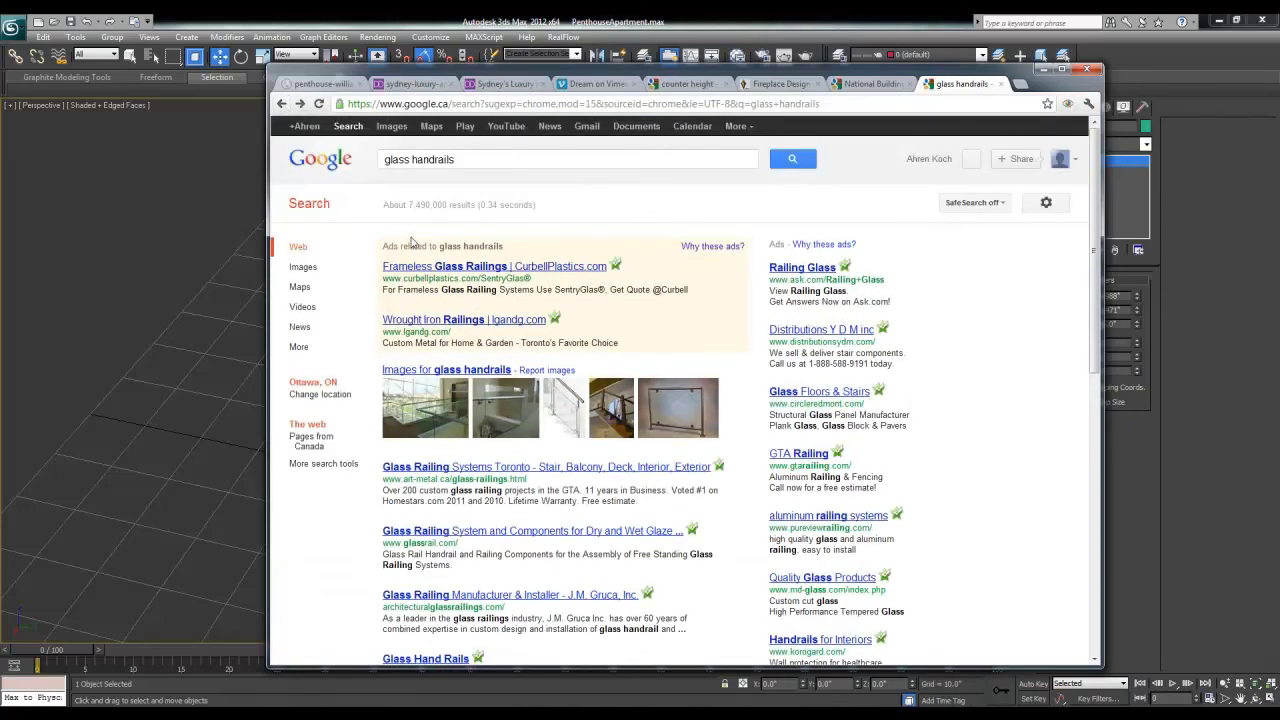
Step: Browse the image results for glass handrails, examine the floating glass staircase photo and return to the results
click(416, 375)
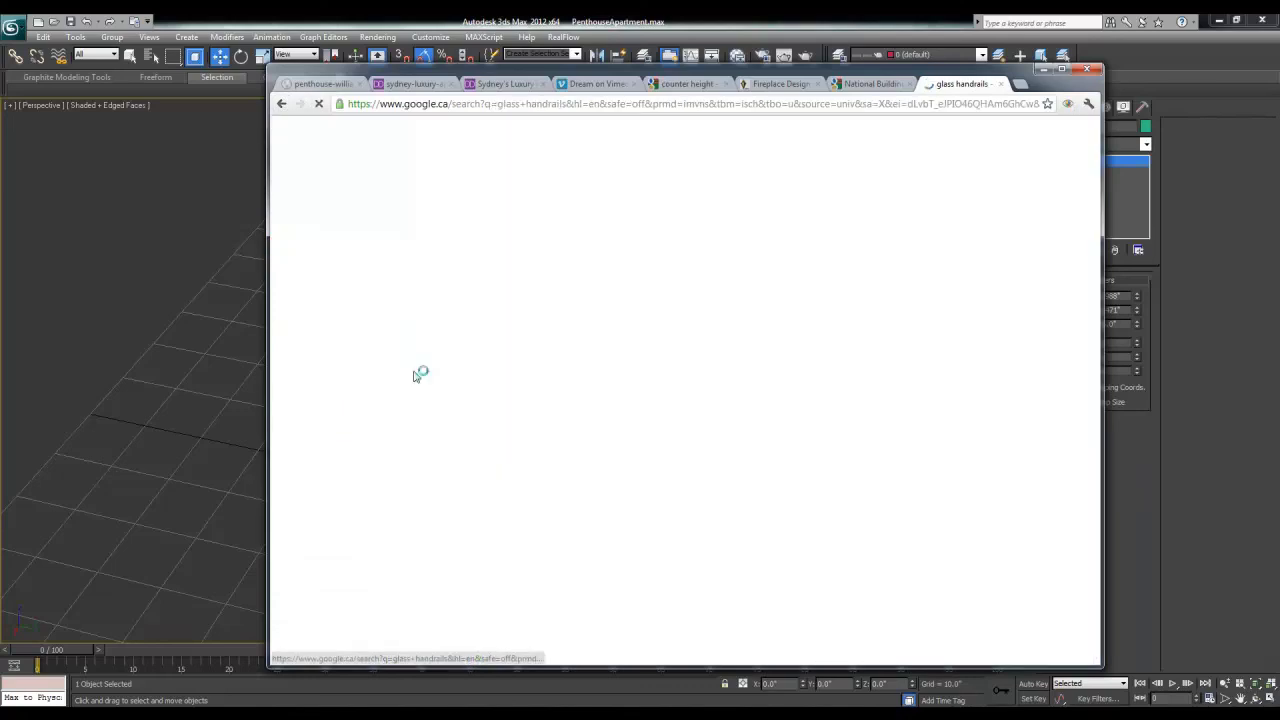
scroll(530, 357, down, 1)
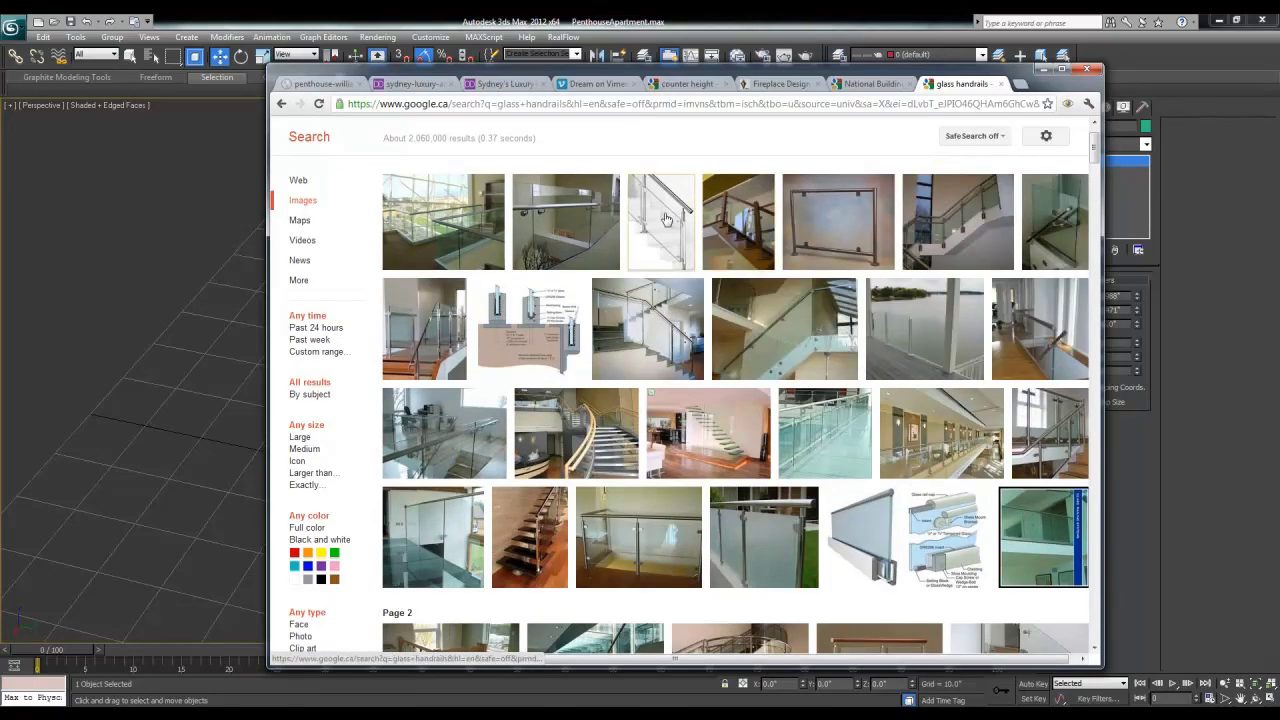
mouse_move(509, 225)
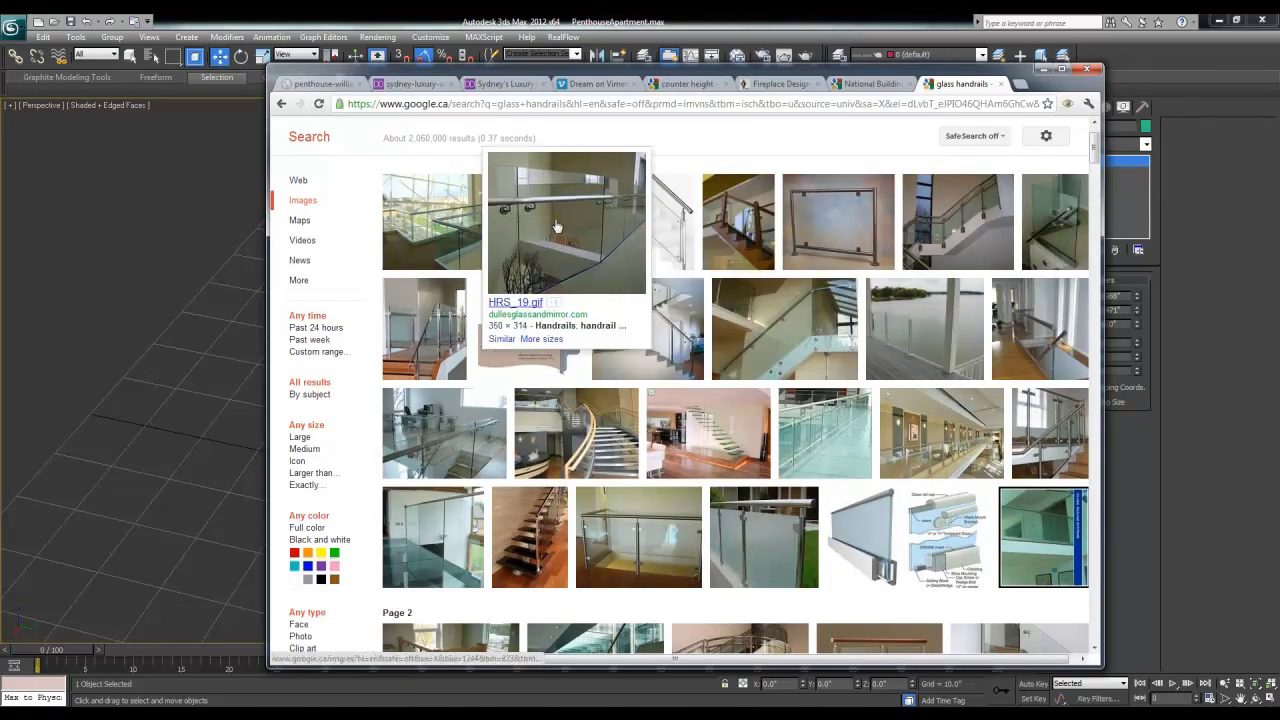
scroll(557, 310, down, 1)
mouse_move(541, 440)
scroll(541, 440, up, 2)
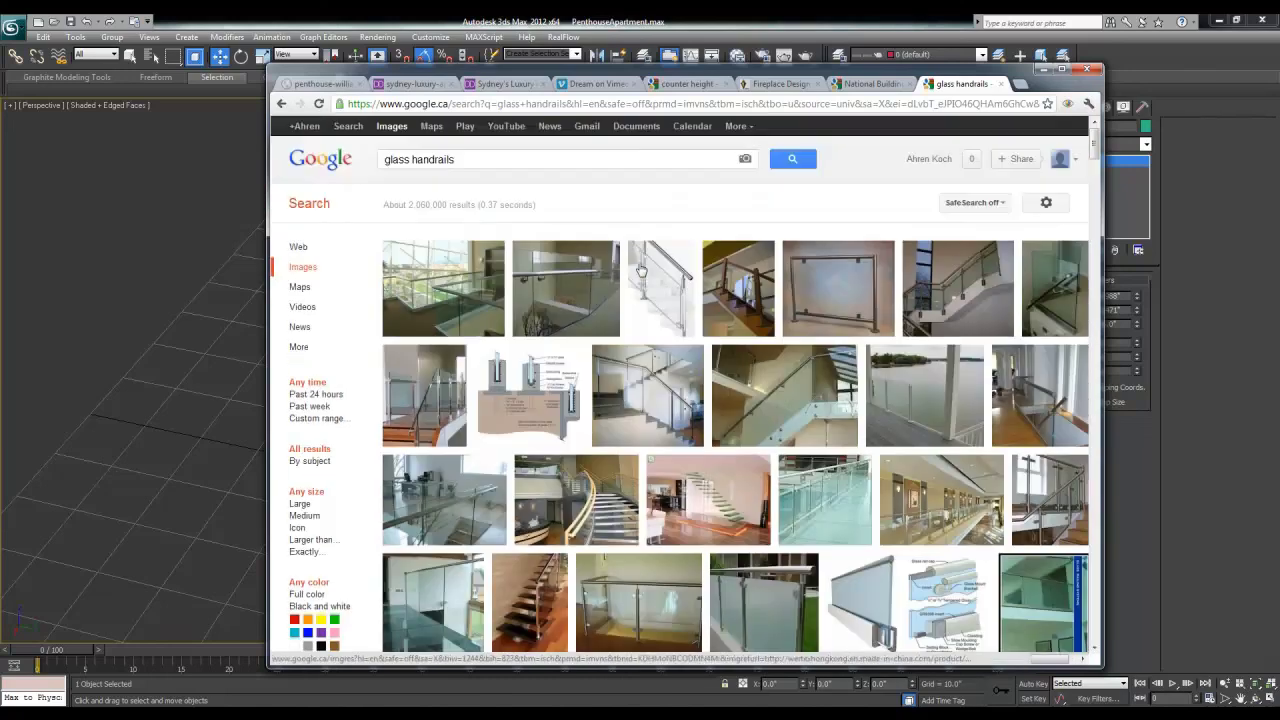
click(738, 507)
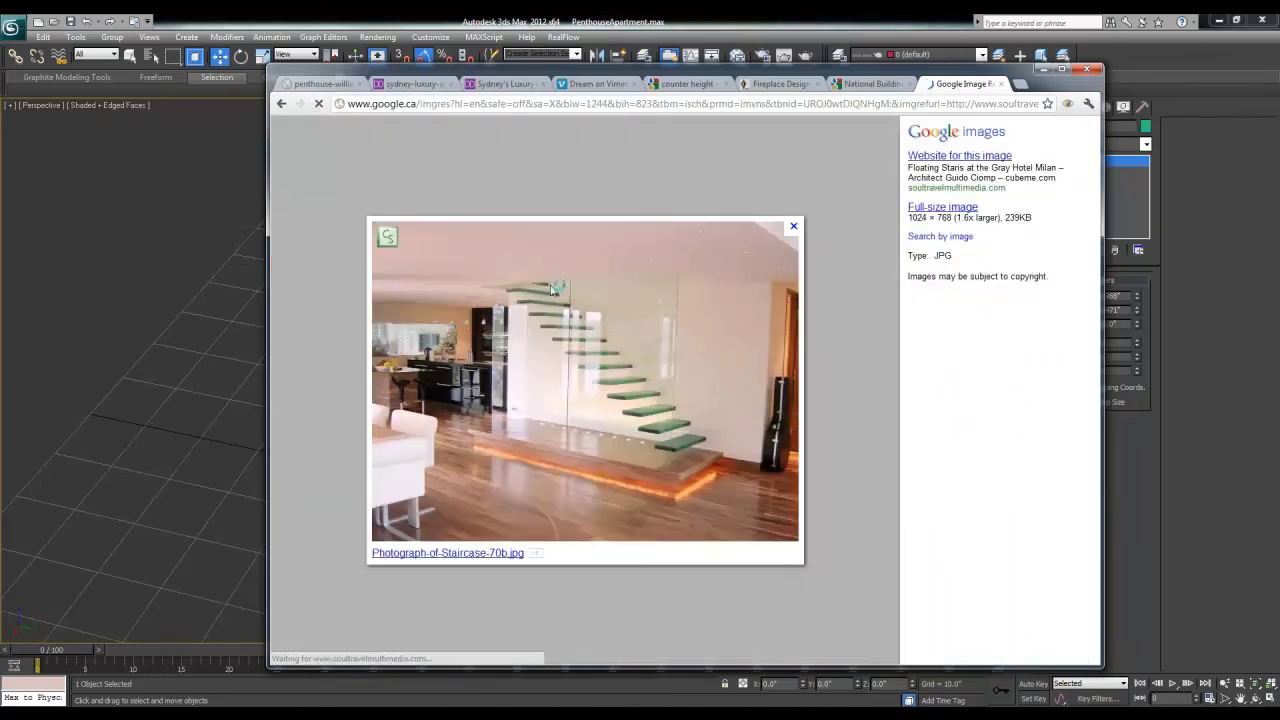
click(281, 103)
Step: Examine the frameless balcony railing in Glass-Balustrades-6.jpg and look through further image results for handrail designs
scroll(415, 300, down, 2)
scroll(415, 300, down, 4)
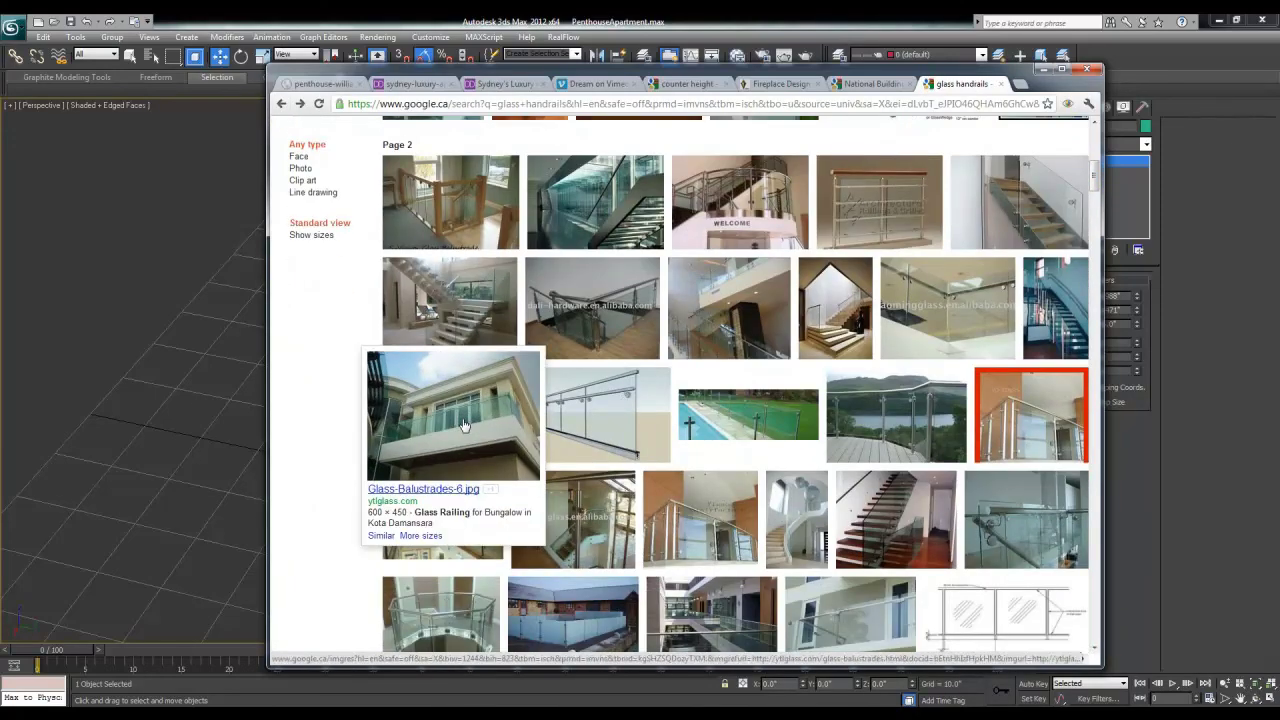
click(463, 425)
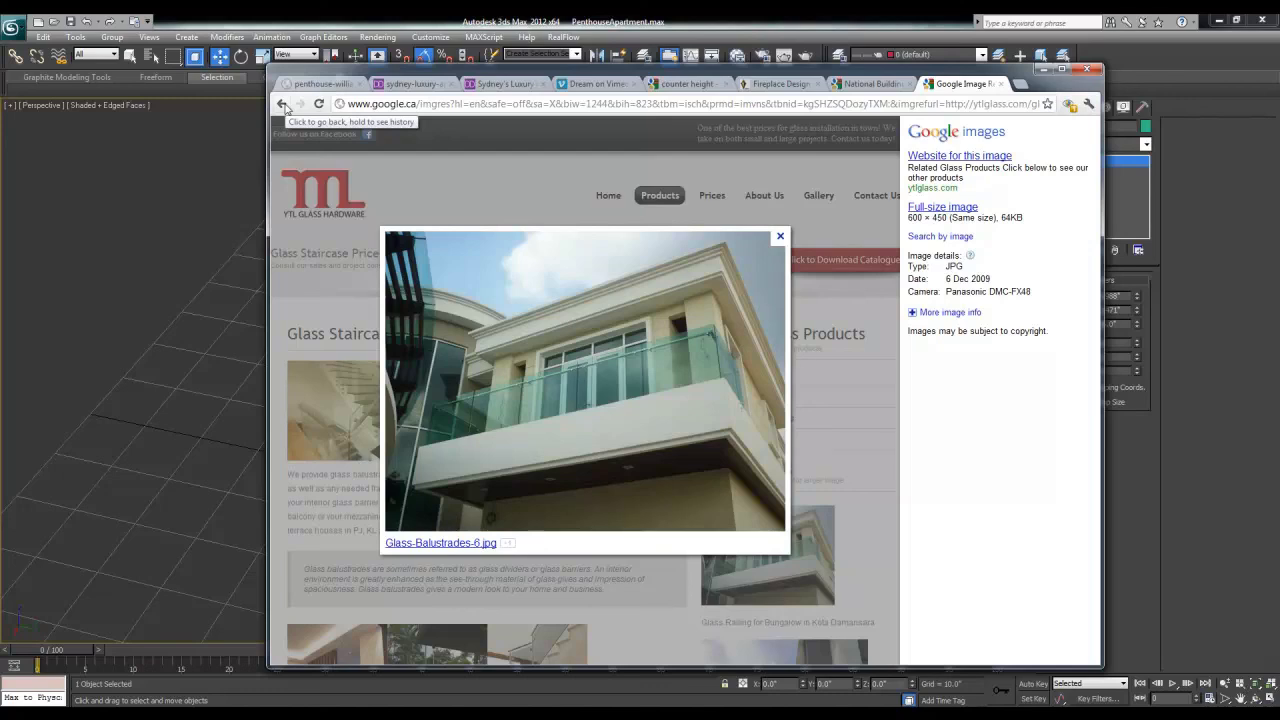
click(283, 105)
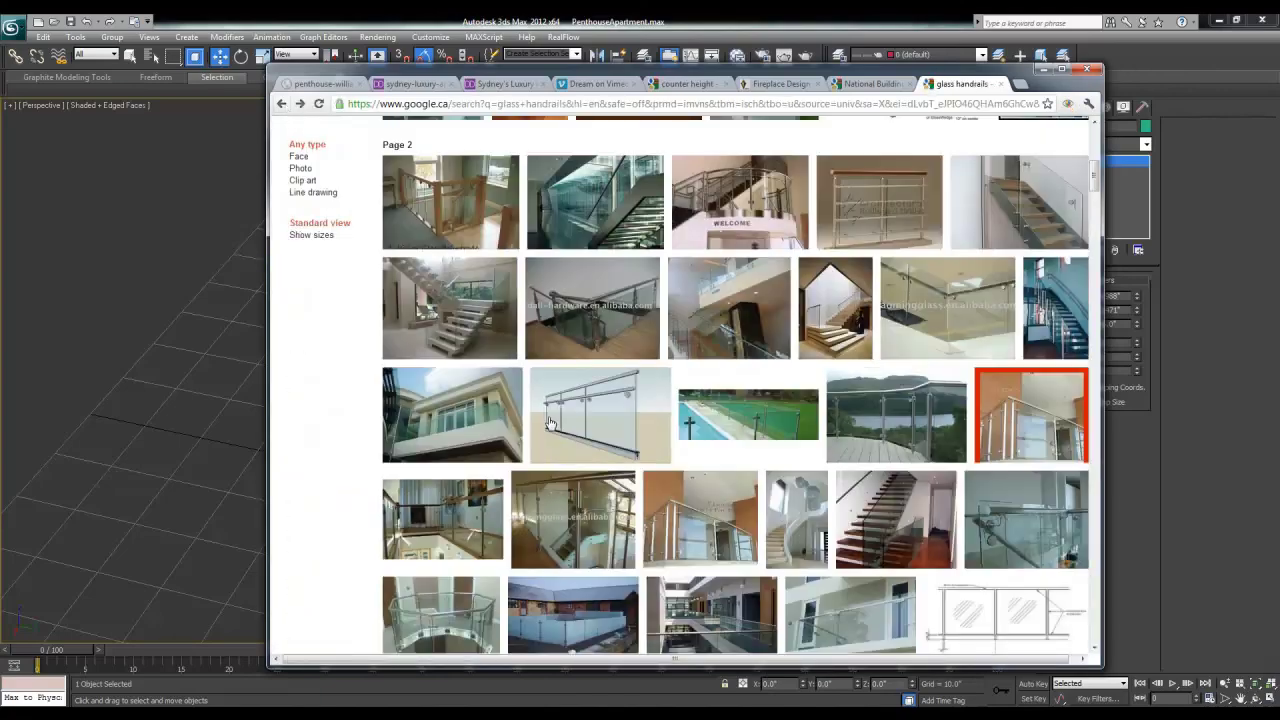
scroll(549, 423, down, 2)
scroll(549, 423, down, 3)
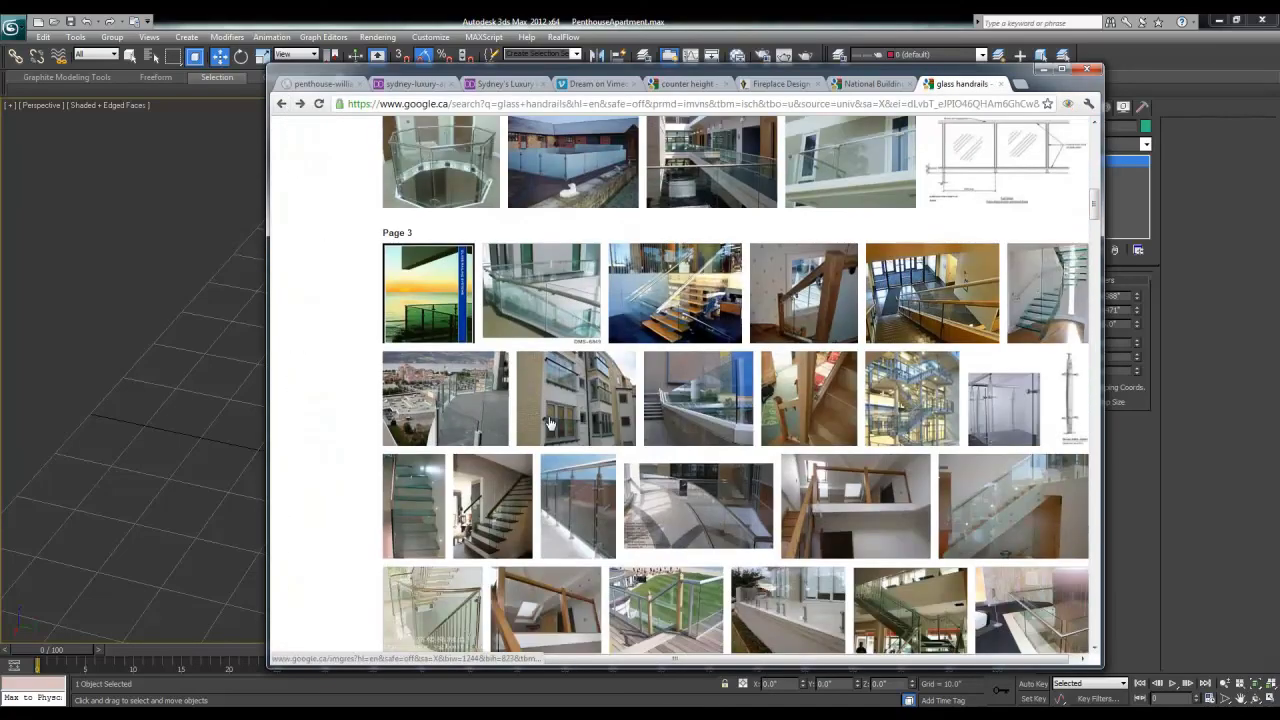